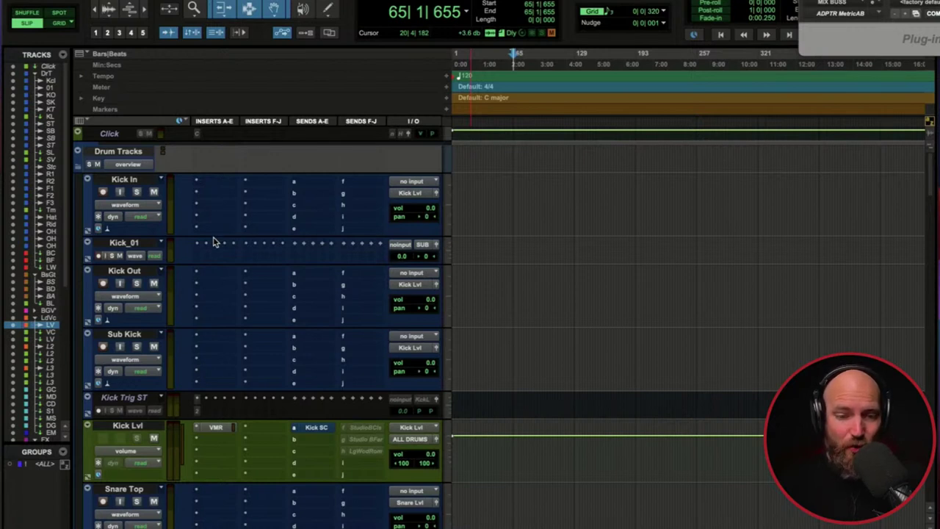
- Delete the Kick_01 track located between the Kick In and Kick Out tracks
scroll(213, 242, down, 3)
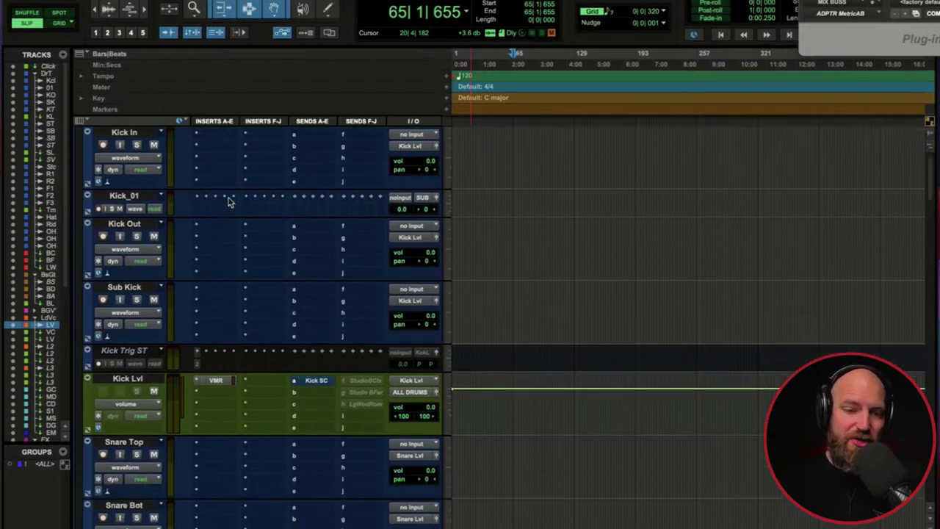
scroll(230, 199, up, 3)
click(140, 181)
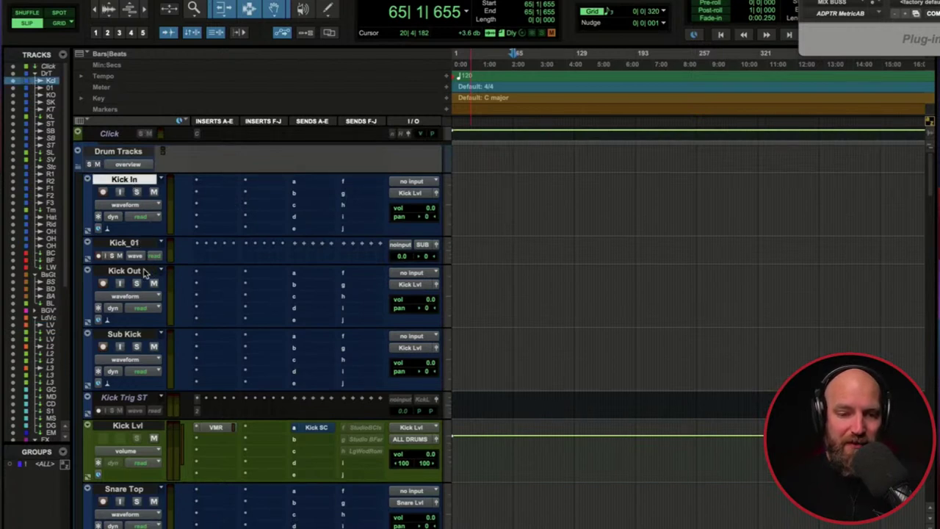
click(120, 244)
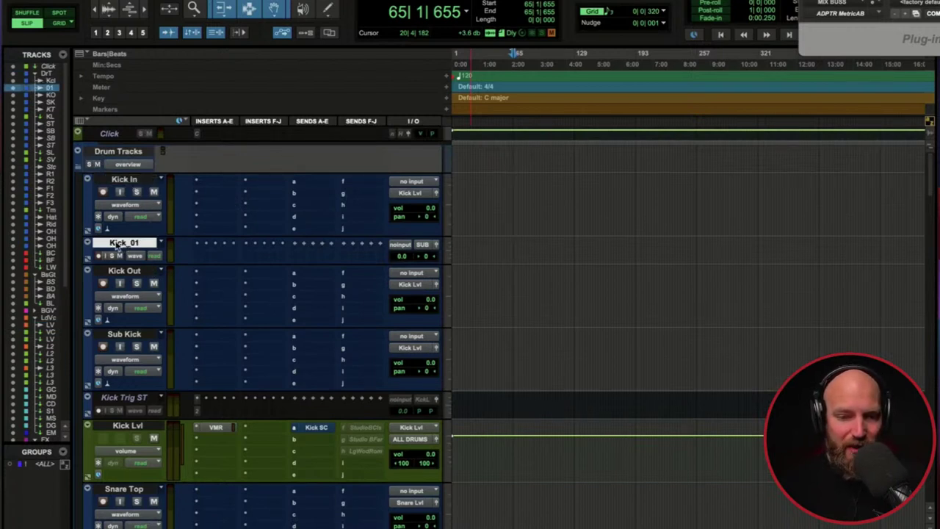
right_click(141, 244)
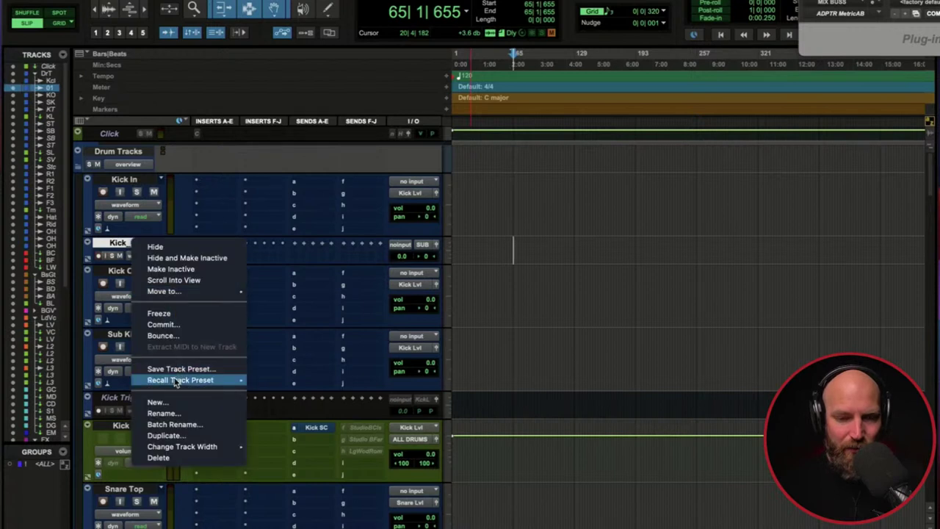
click(159, 457)
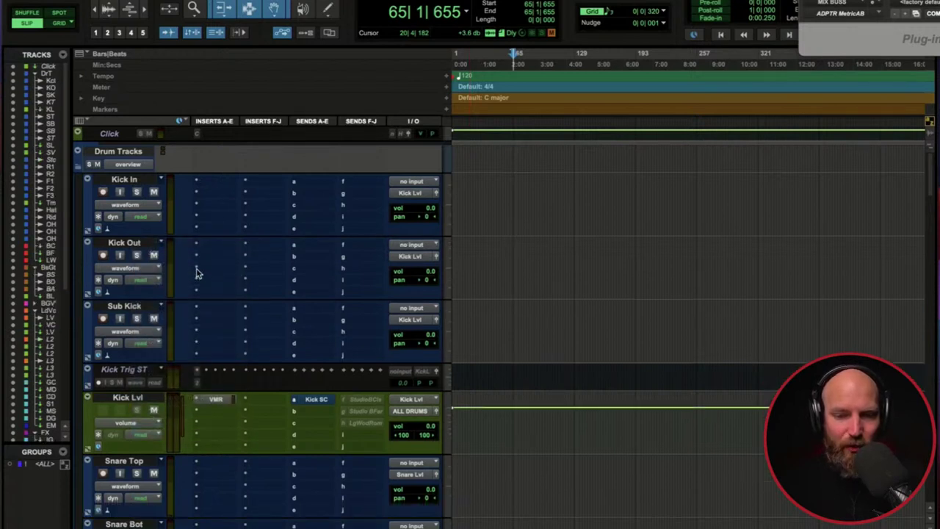
- Review the kick tracks and inspect the VMR plug-in on the Kick Lvl track, closing its window when done
click(130, 182)
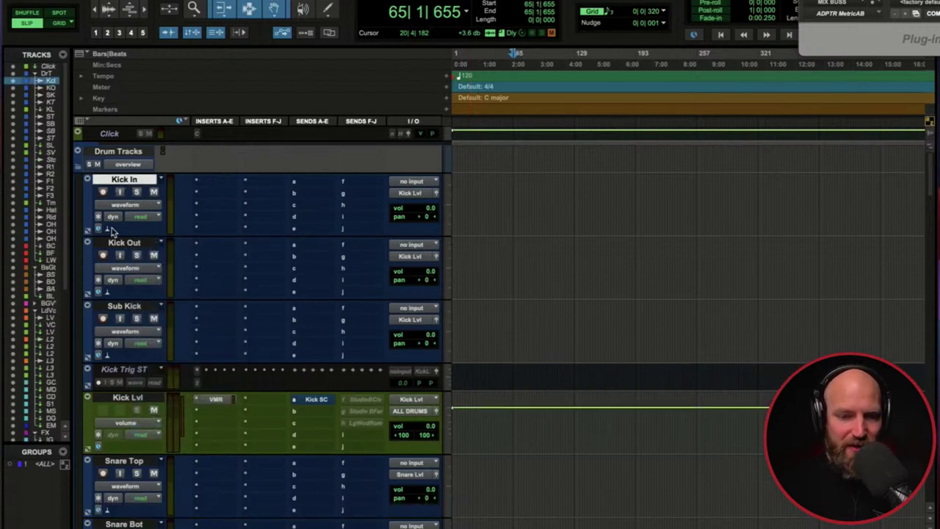
click(135, 307)
scroll(134, 345, down, 1)
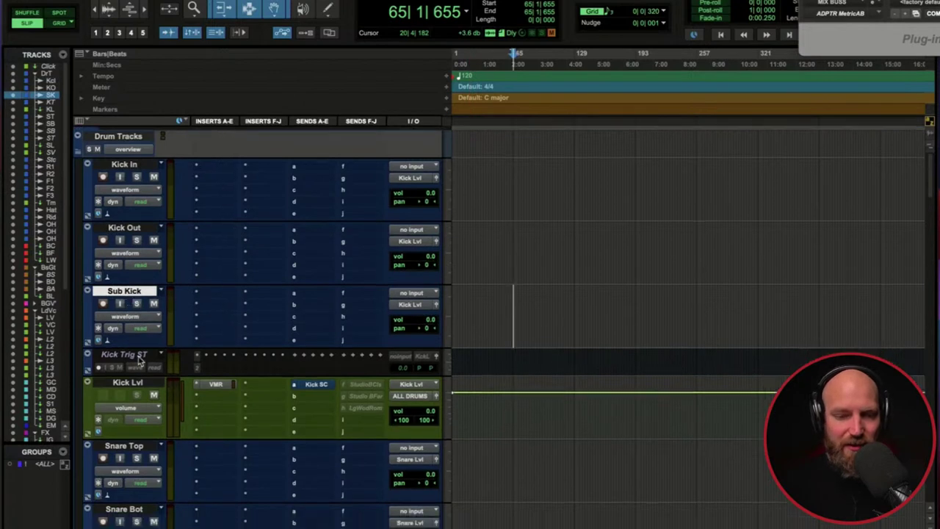
click(134, 382)
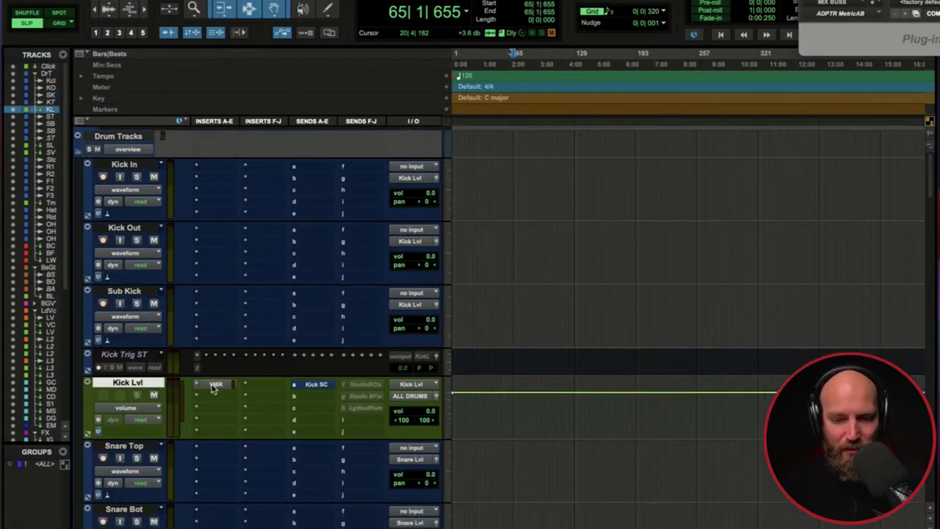
click(213, 387)
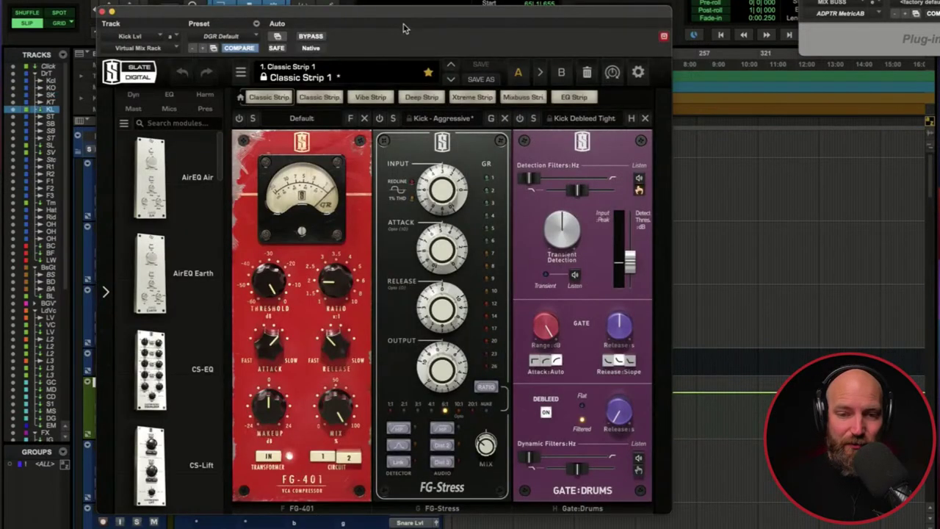
drag(394, 19, 485, 8)
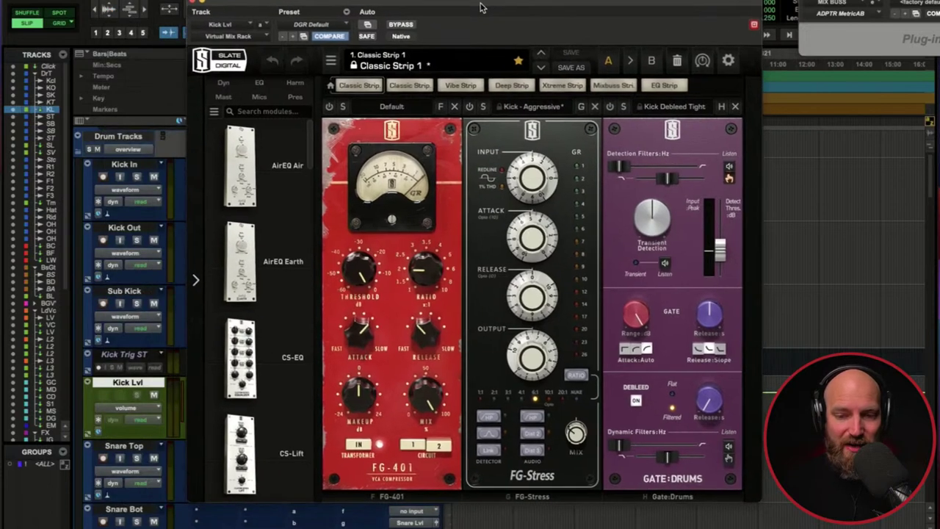
click(193, 4)
- Open the Inf EQ insert on the Toms track, examine its EQ curve, and close the plug-in window
scroll(177, 316, down, 10)
scroll(191, 319, down, 10)
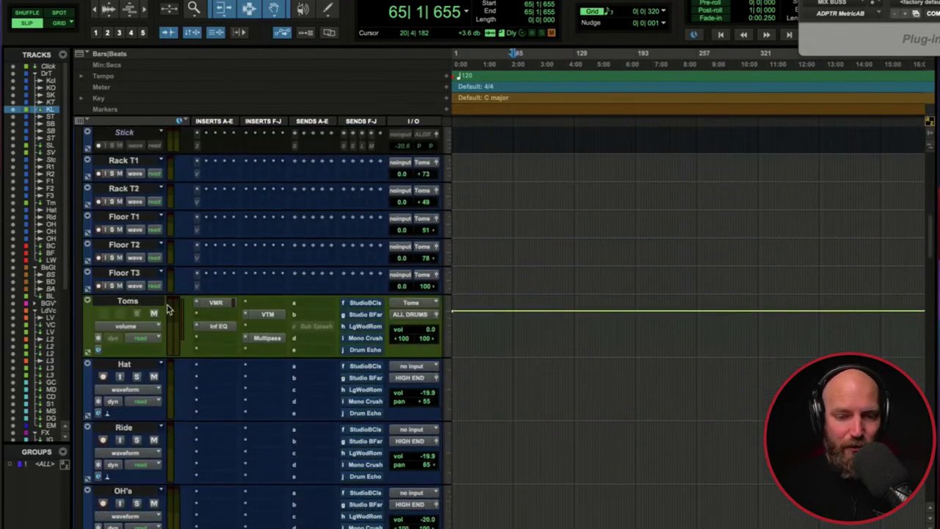
click(129, 301)
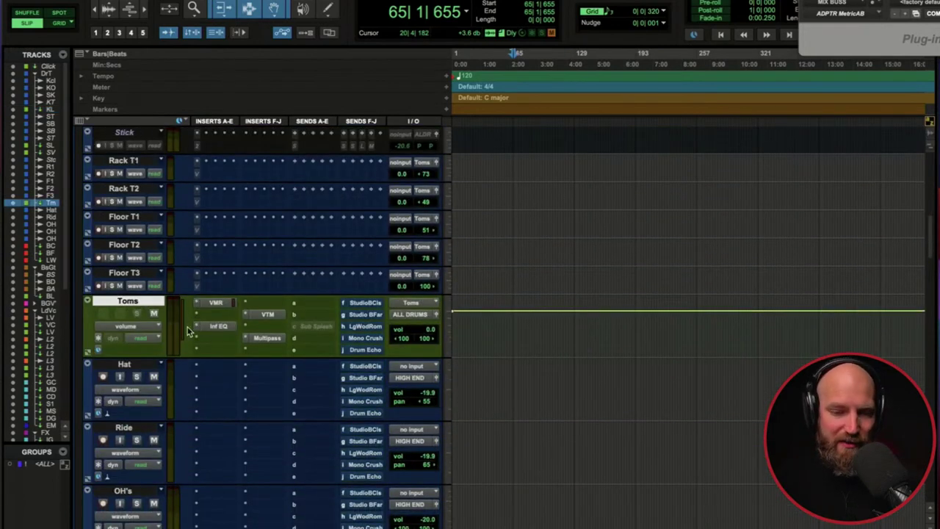
click(217, 331)
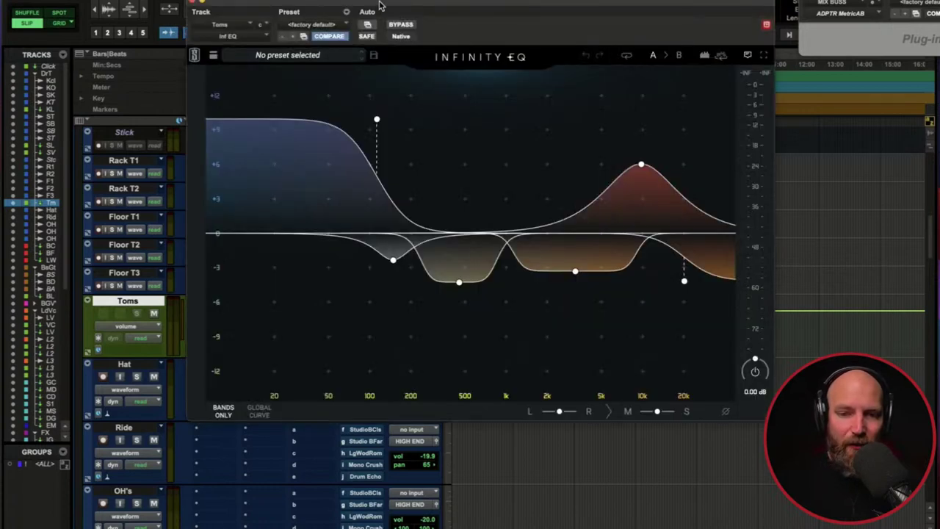
mouse_move(382, 6)
mouse_down()
mouse_move(348, 59)
mouse_move(371, 17)
mouse_up()
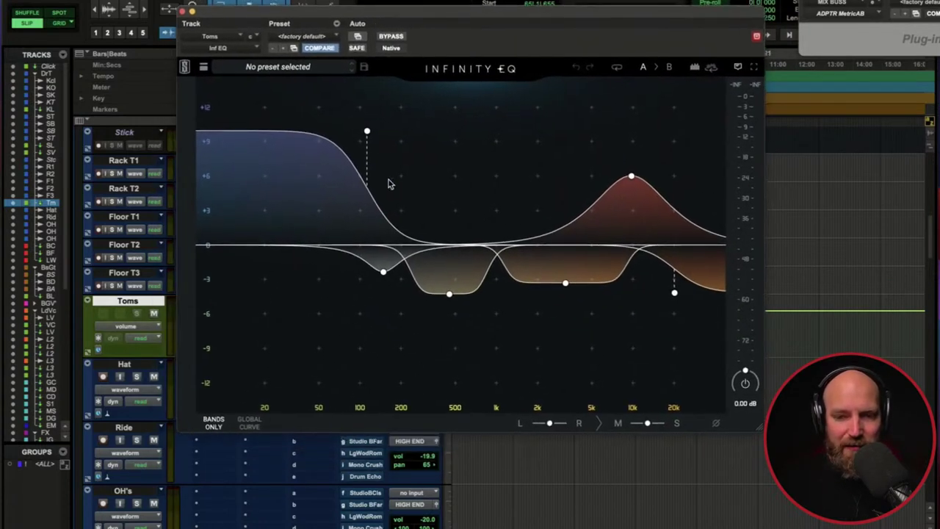
mouse_move(401, 180)
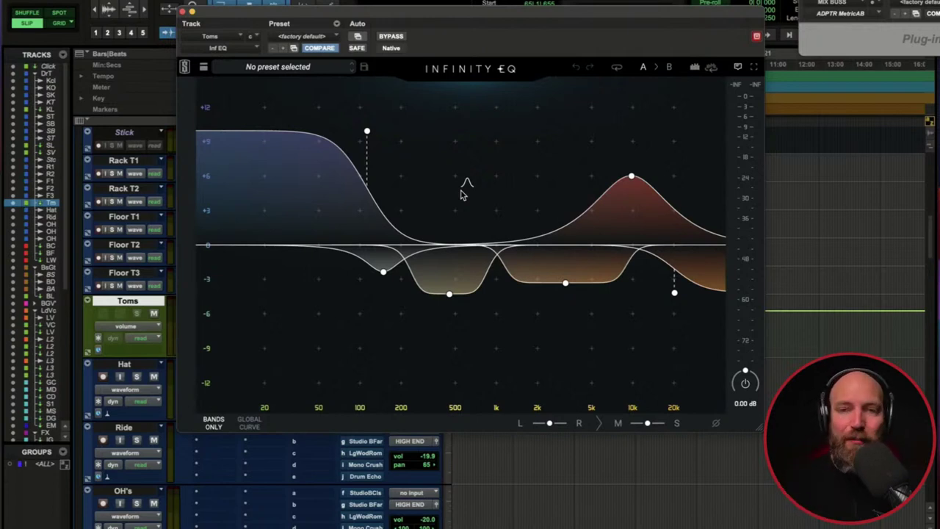
mouse_move(233, 16)
mouse_down()
mouse_move(248, 70)
mouse_move(257, 242)
mouse_move(239, 26)
mouse_up()
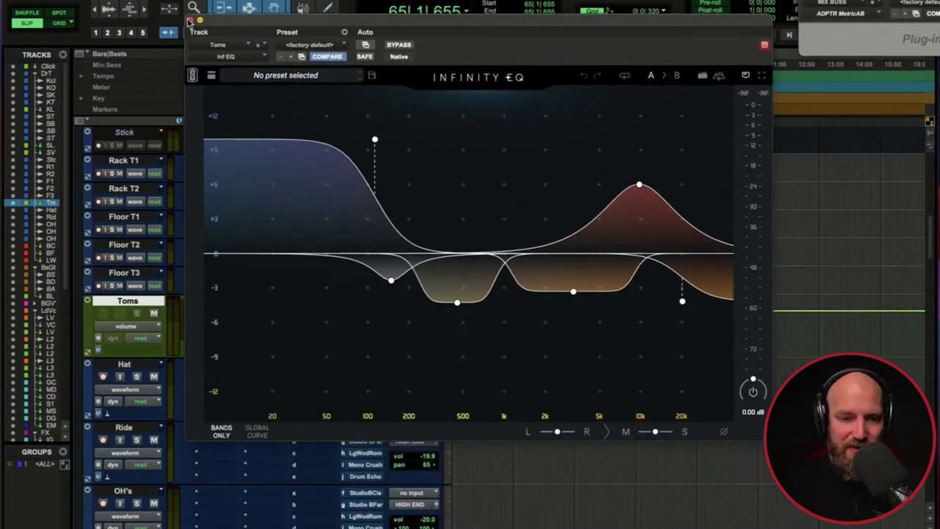
click(190, 21)
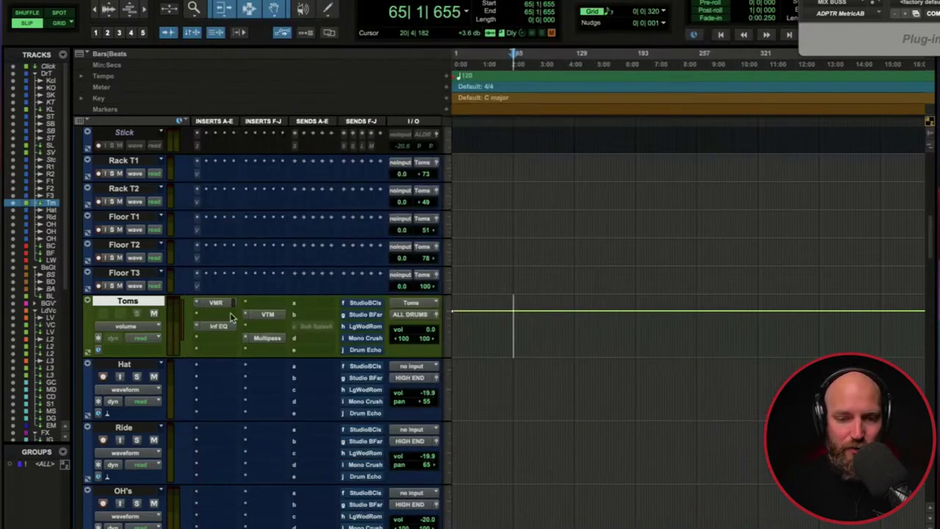
- Inspect the Multipass insert's Transient Shaper bands on the Toms track and close the plug-in window
click(268, 342)
drag(444, 26, 386, 7)
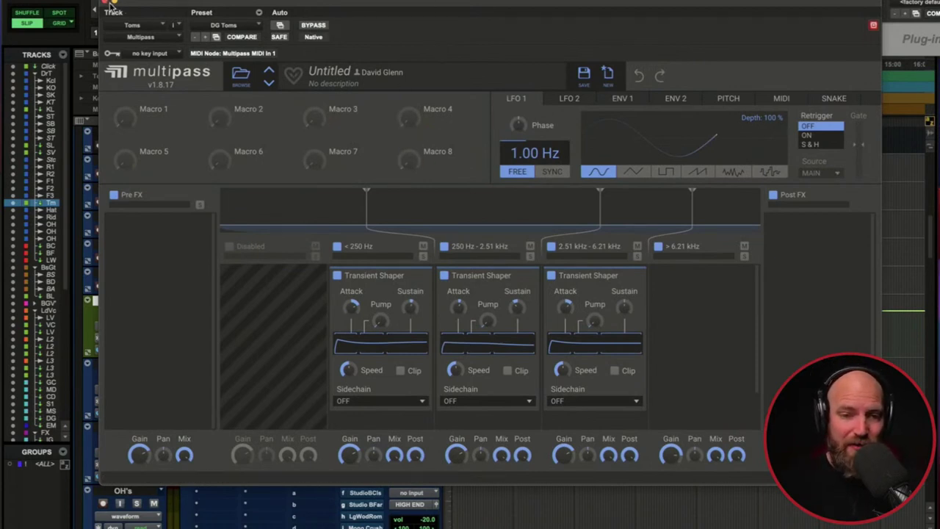
mouse_move(184, 4)
mouse_down()
mouse_move(188, 35)
mouse_move(197, 9)
mouse_up()
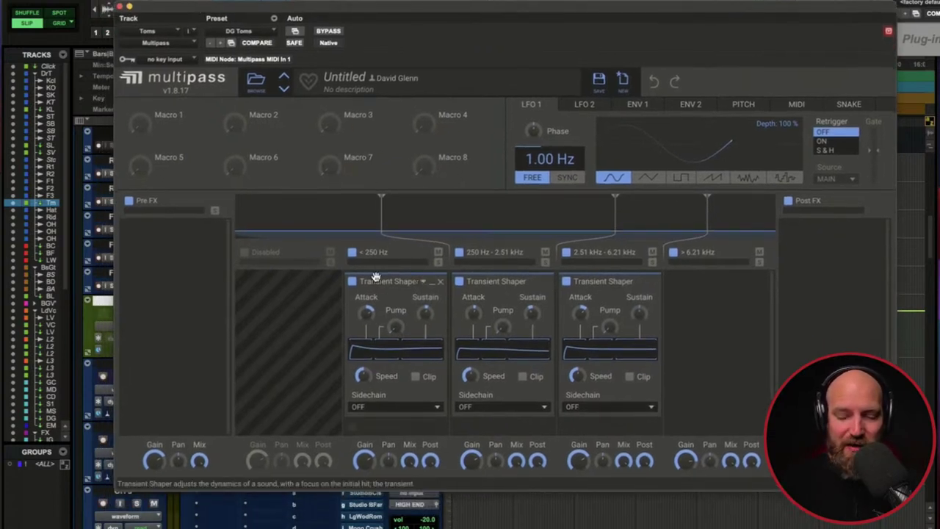
click(119, 7)
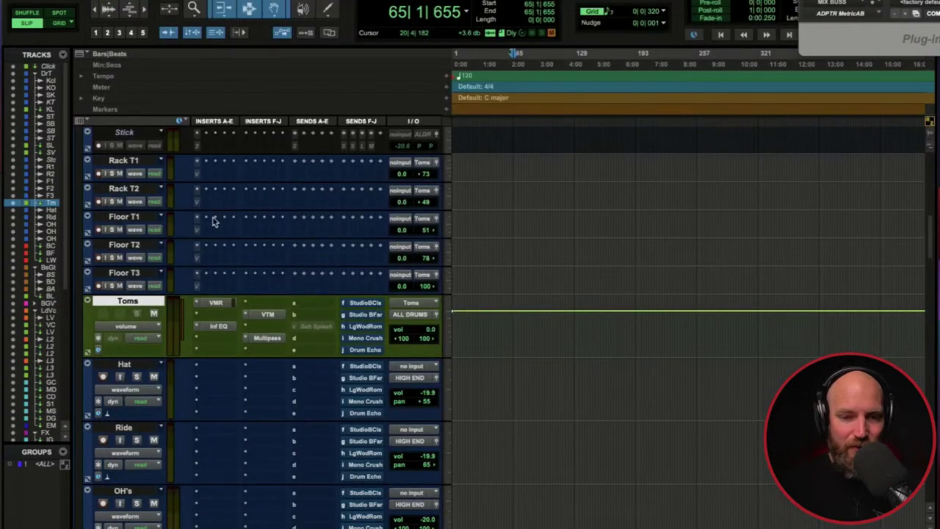
- Reopen the Toms track's Inf EQ to examine its low shelf and low-mid cut, and close the window
click(230, 326)
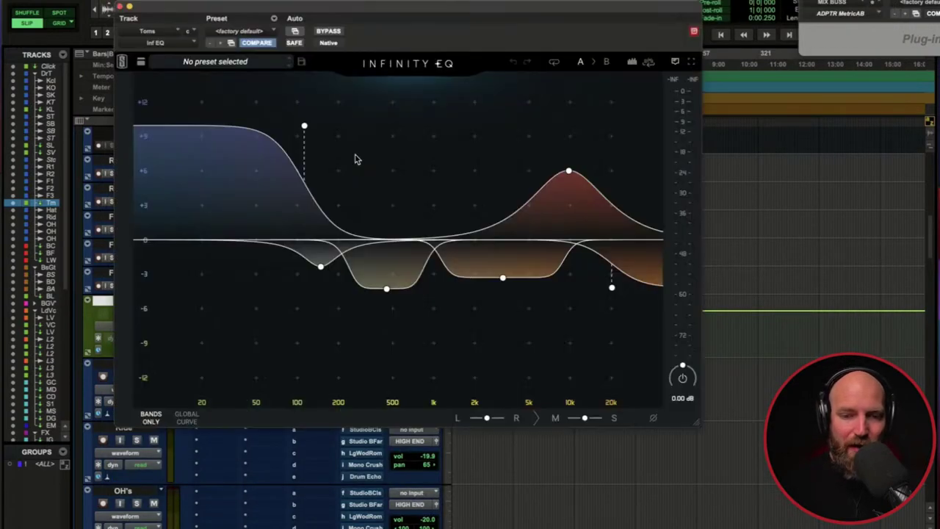
drag(354, 11, 413, 37)
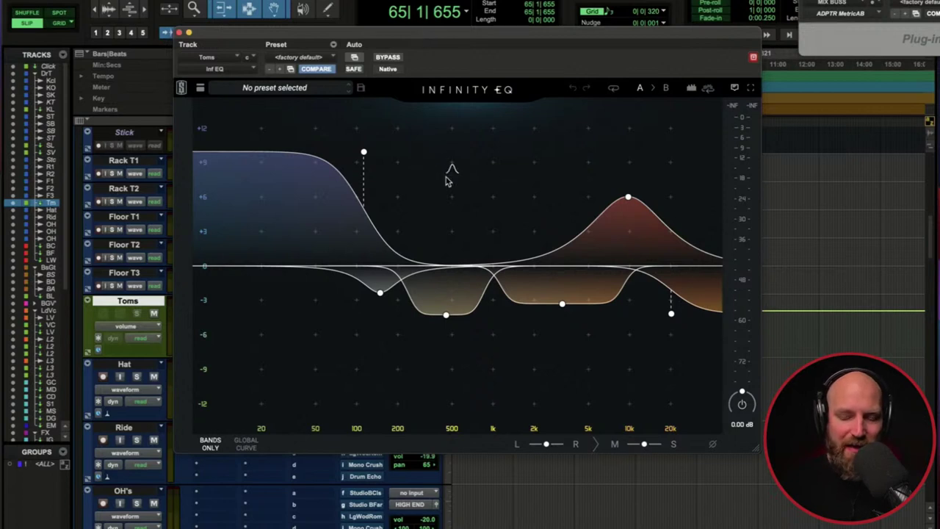
mouse_move(372, 157)
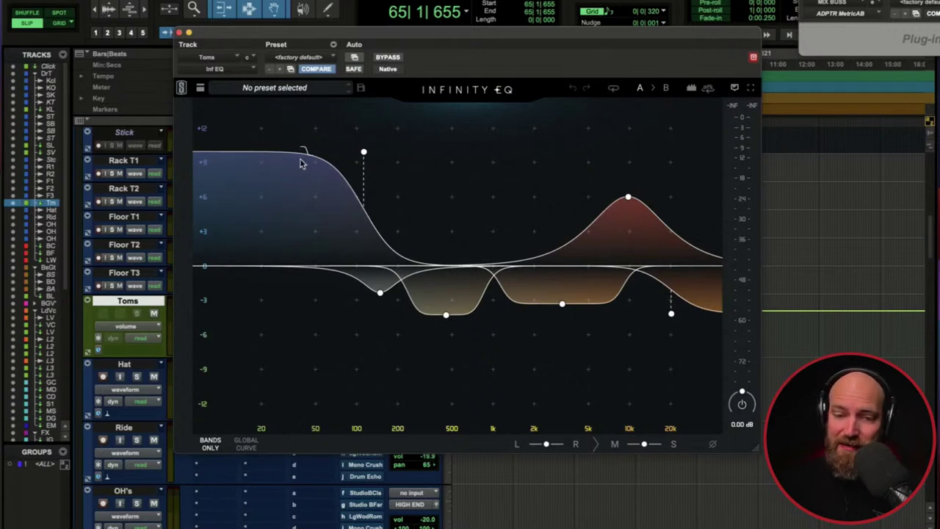
mouse_move(380, 298)
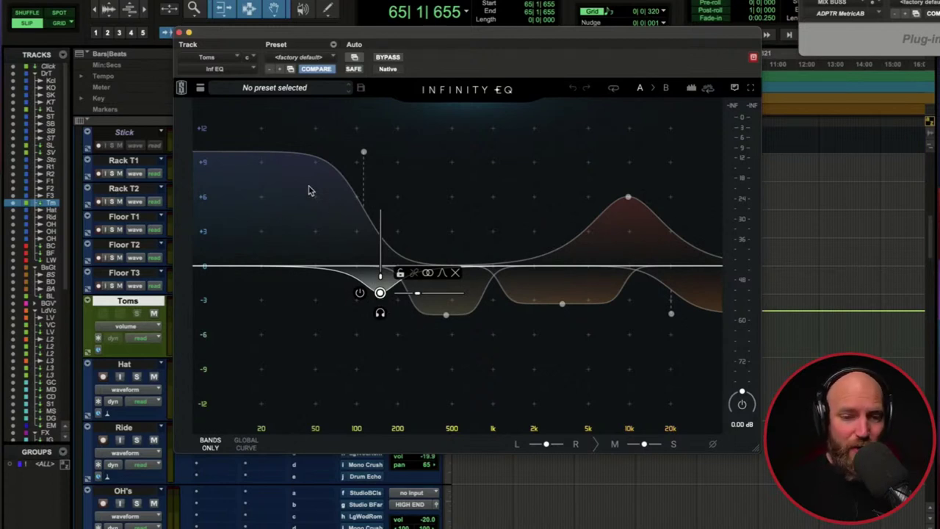
click(178, 33)
- Switch to Finder and look through the audio files in the Billie Jean - (39 Tracks) folder
key(super+Tab)
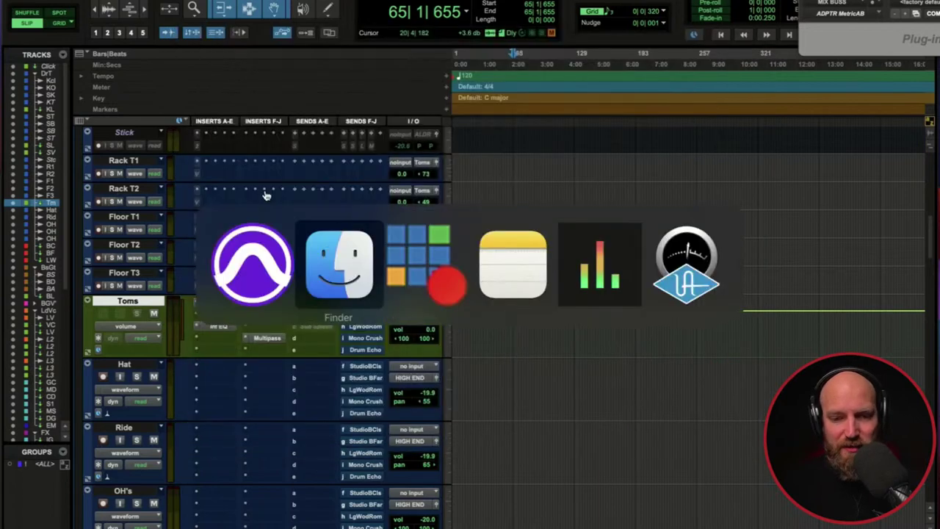
key(super+bracketleft)
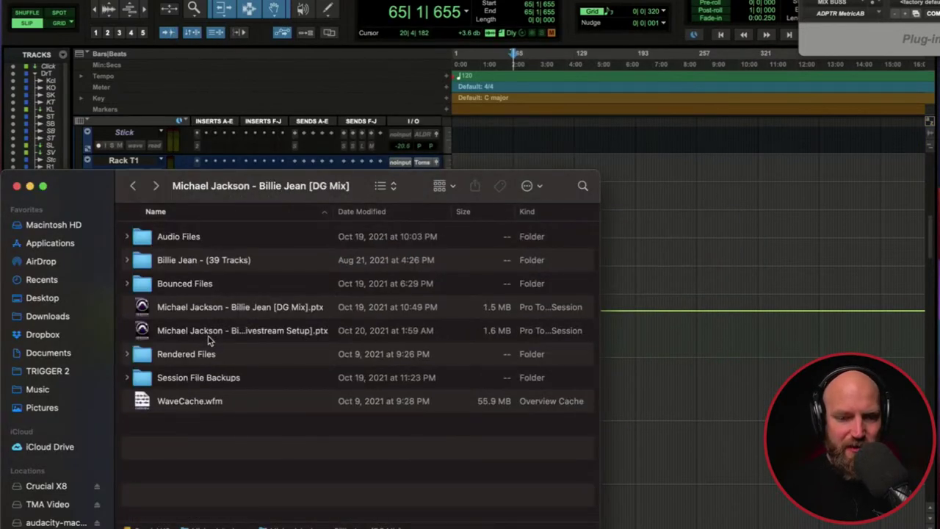
key(super+bracketright)
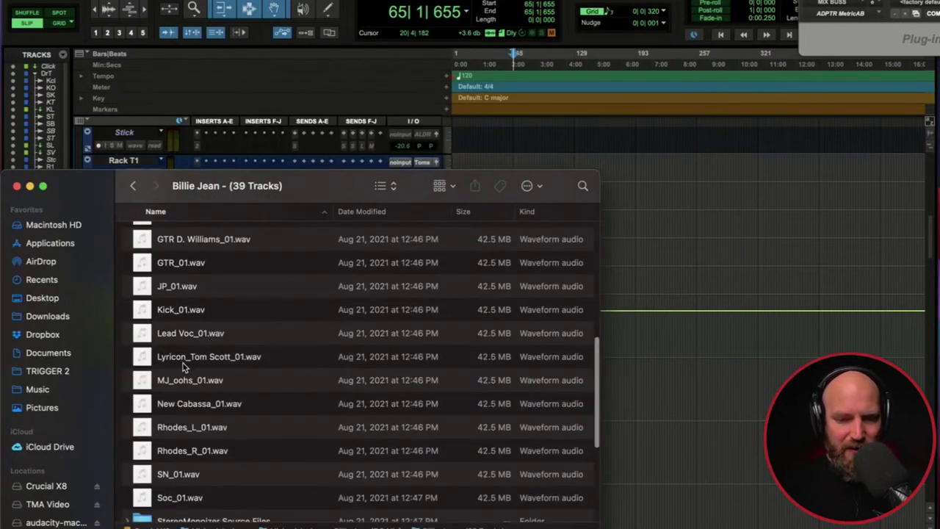
scroll(183, 365, down, 4)
key(super+bracketleft)
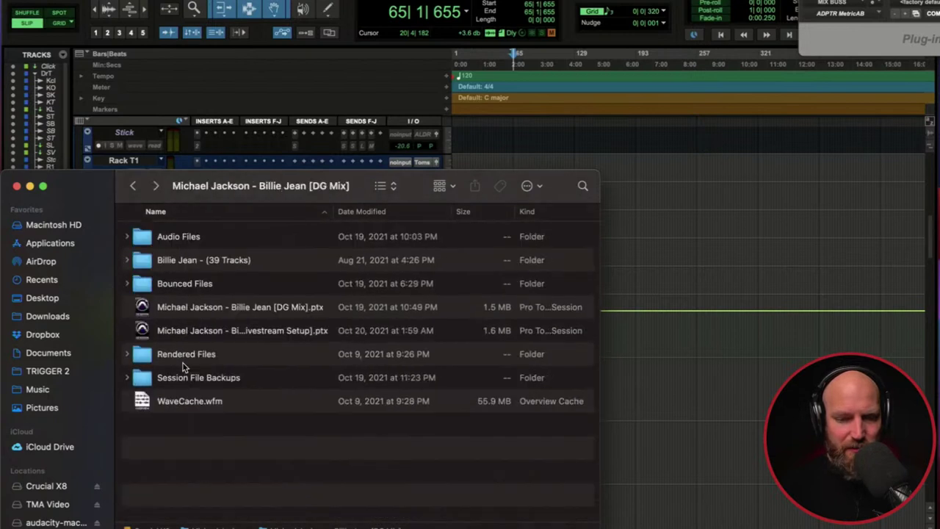
- Go back to the Crucial X8 drive and open the Dr Tumi 2021 folder
key(super+bracketleft)
key(super+bracketleft)
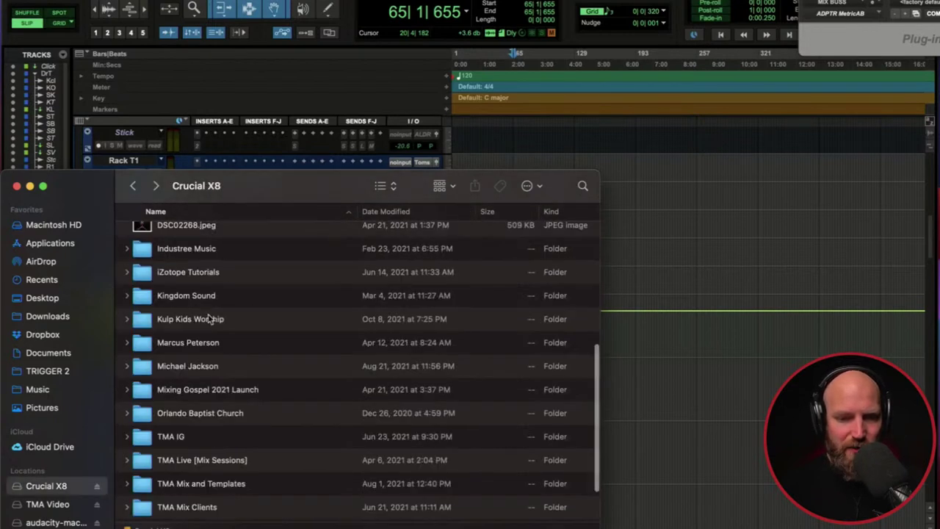
scroll(205, 338, down, 3)
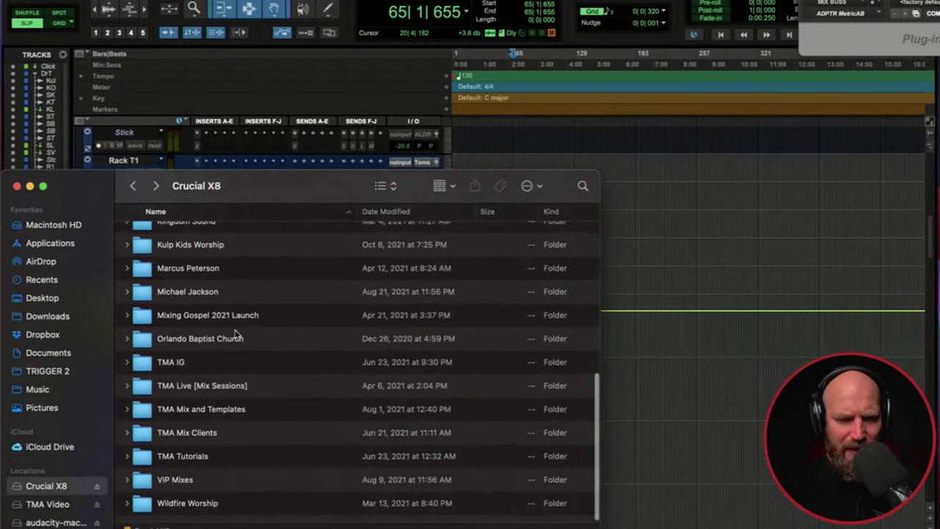
scroll(238, 408, up, 5)
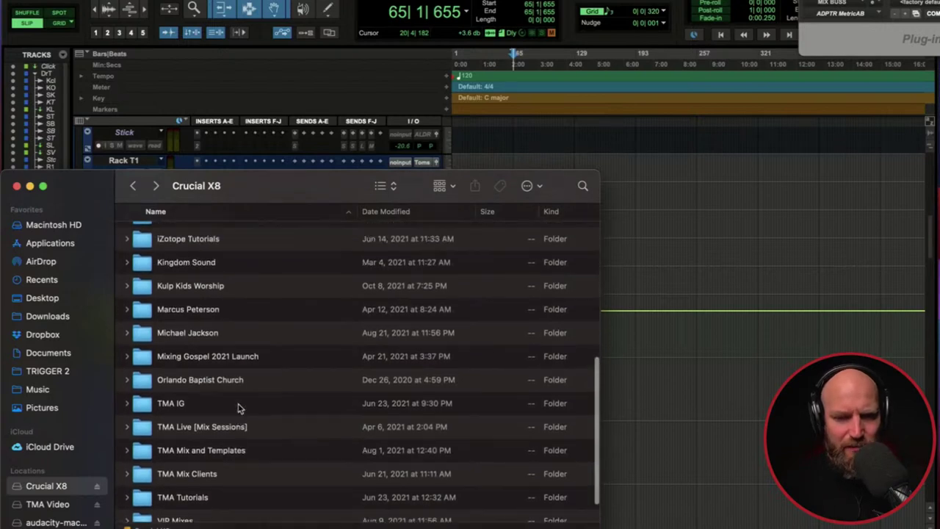
scroll(239, 407, up, 6)
click(185, 372)
double_click(185, 372)
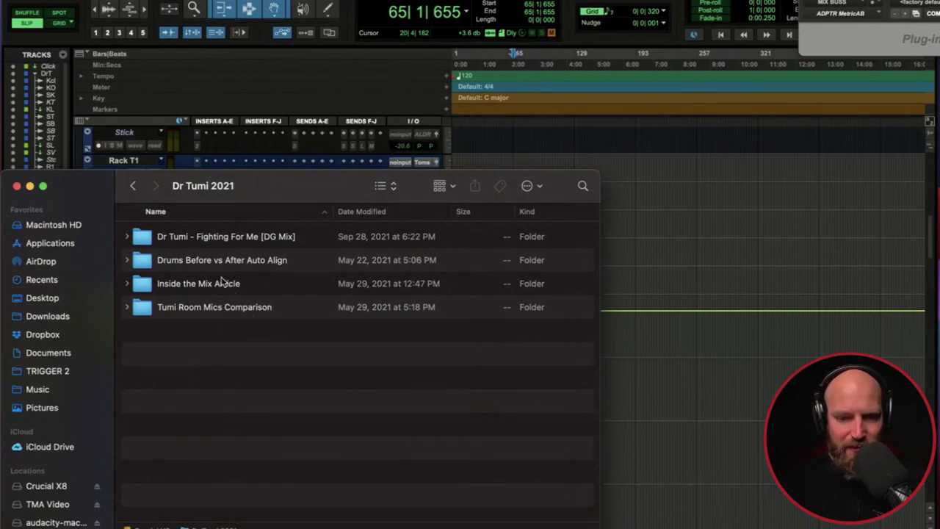
- Open the Fighting For Me [Client Files] folder inside Dr Tumi - Fighting For Me [DG Mix]
double_click(212, 239)
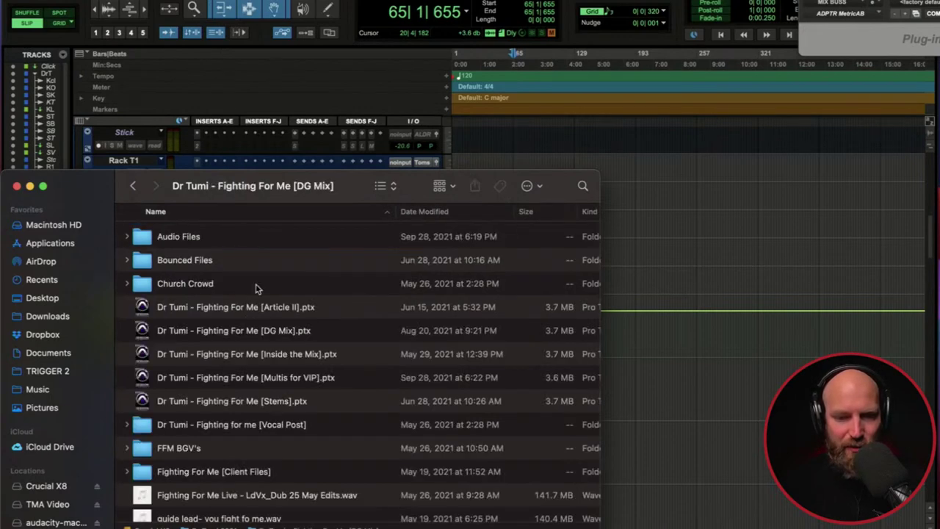
scroll(226, 288, down, 5)
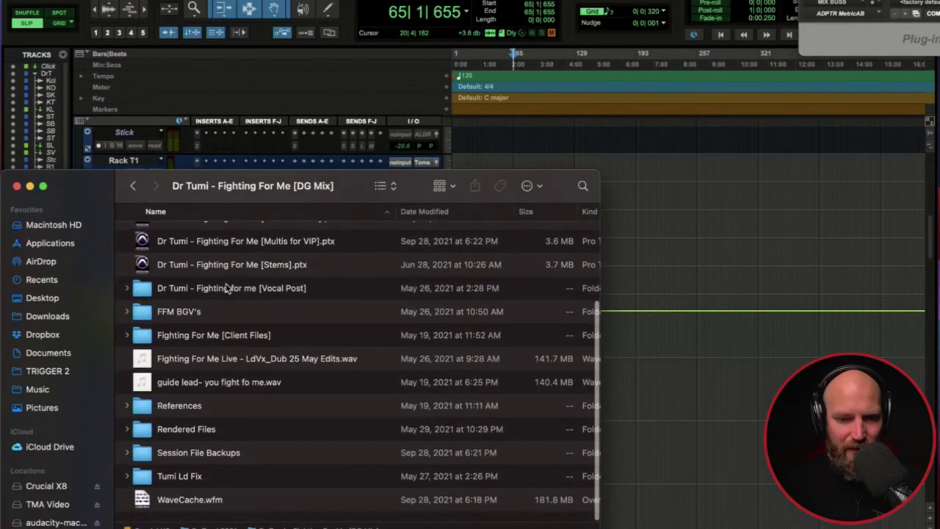
click(208, 342)
double_click(208, 342)
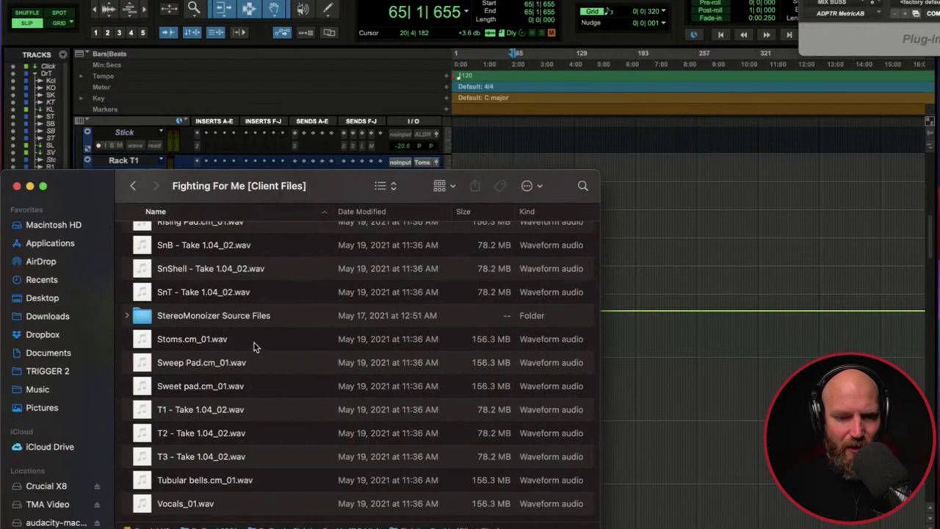
- Import the T1, T2 and T3 - Take 1.04_02.wav files from the client folder as new tracks below Toms
scroll(254, 343, down, 2)
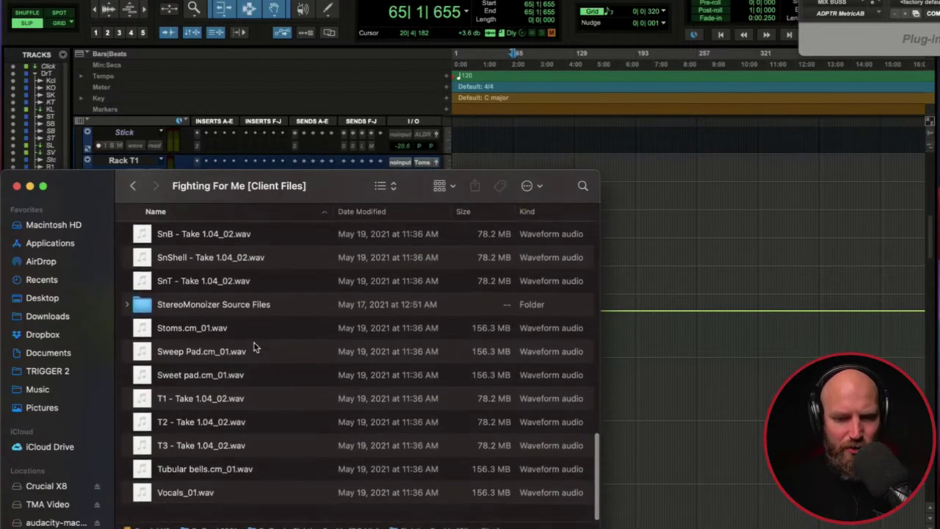
click(195, 410)
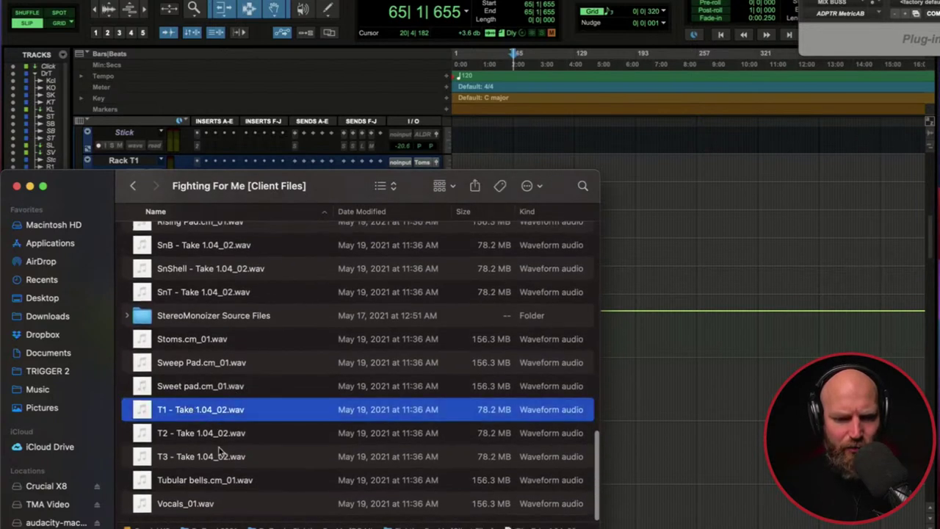
shift+click(188, 459)
scroll(278, 459, up, 3)
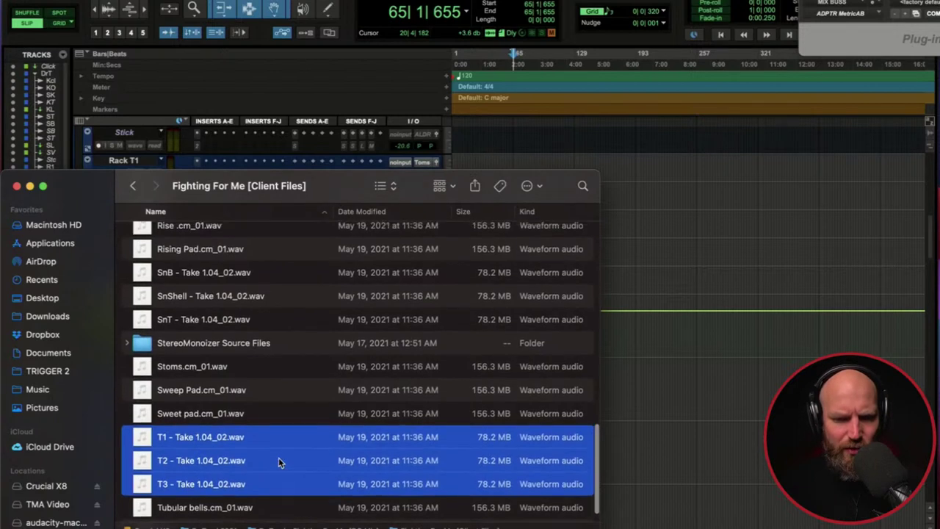
scroll(278, 462, up, 8)
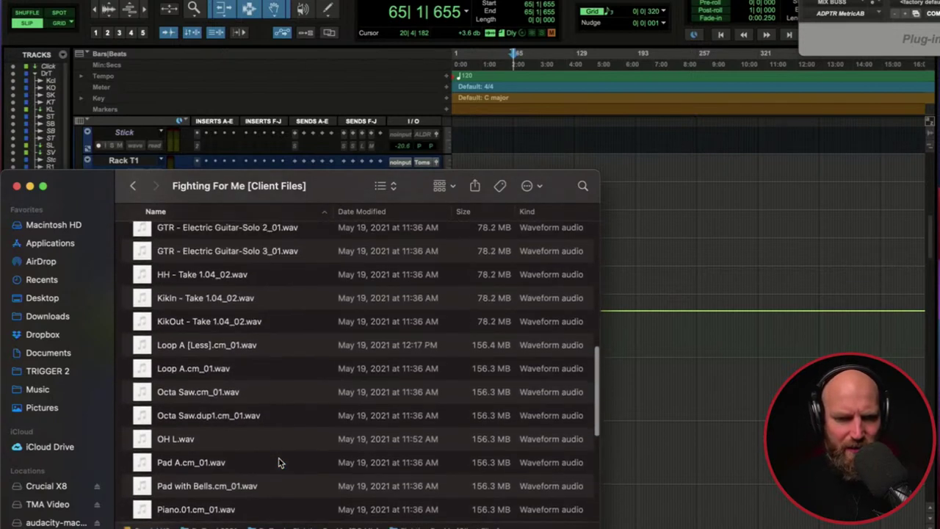
scroll(279, 462, up, 3)
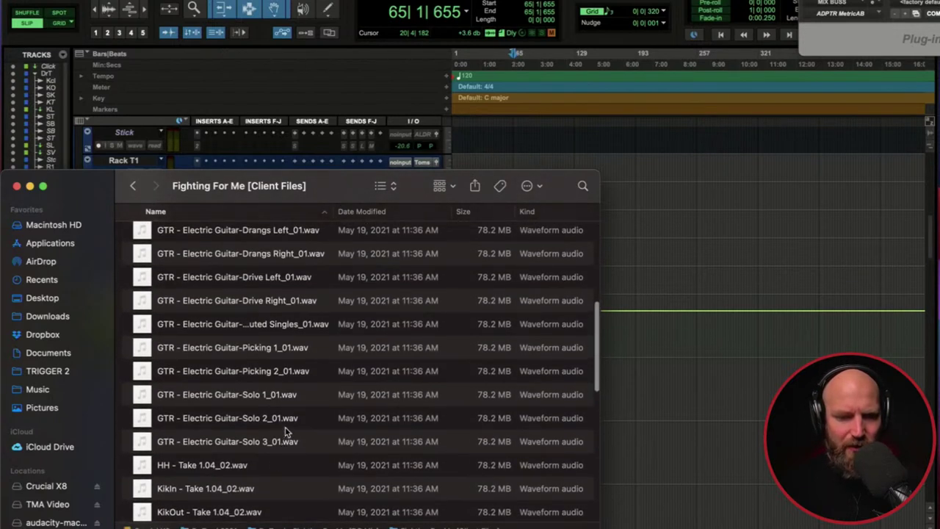
scroll(287, 432, up, 1)
scroll(287, 432, up, 6)
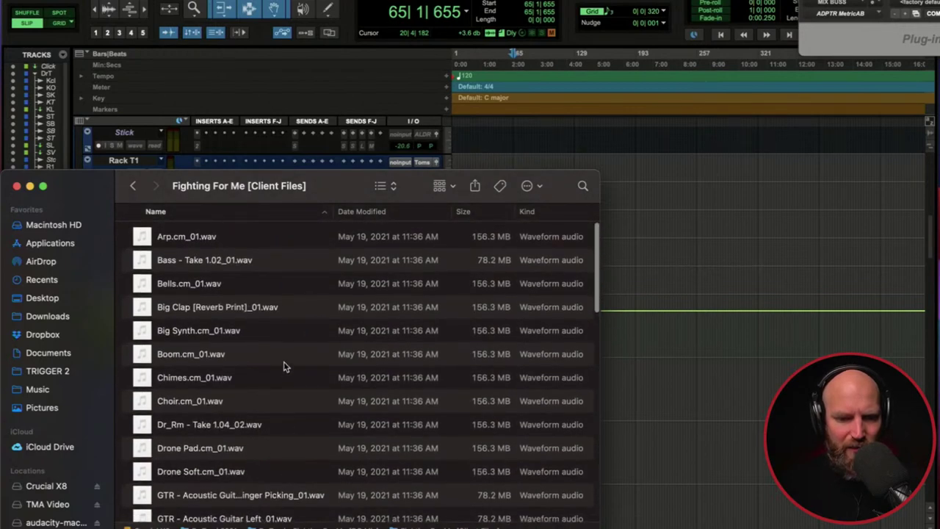
scroll(286, 367, down, 1)
scroll(286, 367, down, 5)
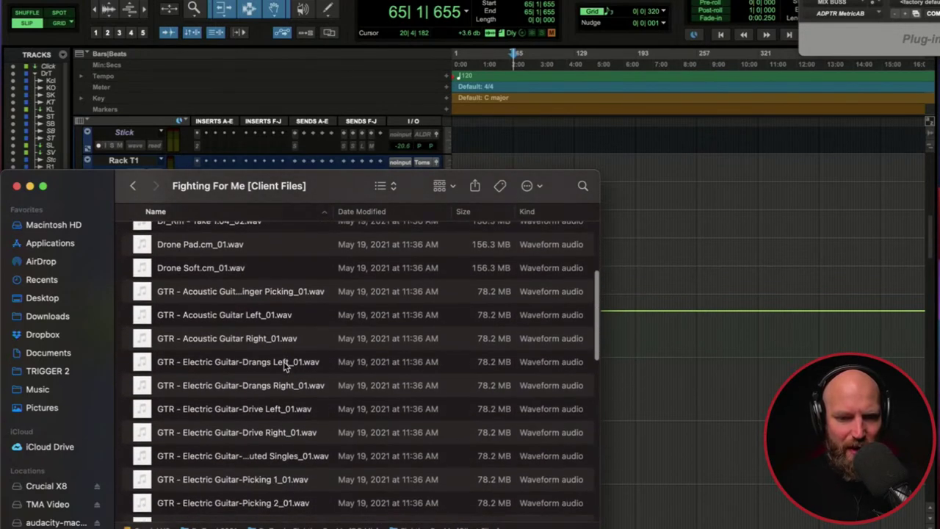
scroll(286, 367, down, 6)
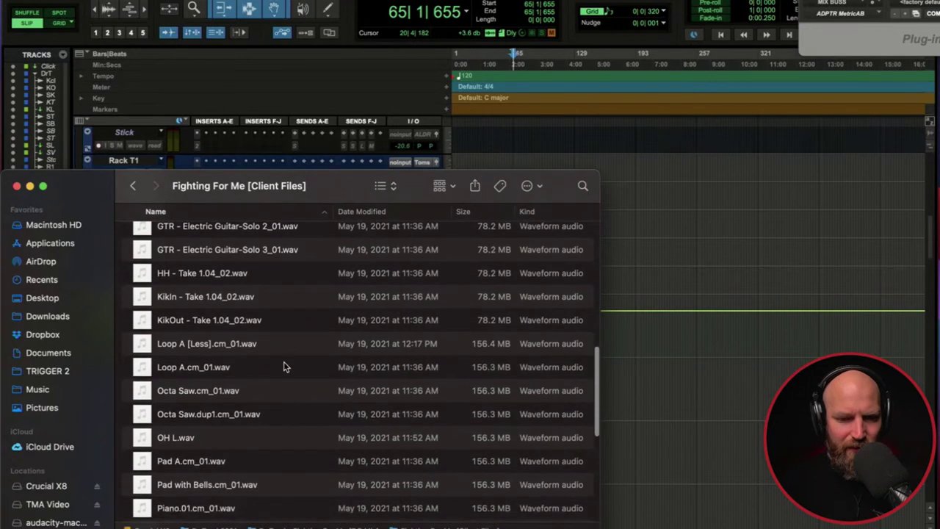
scroll(286, 367, down, 7)
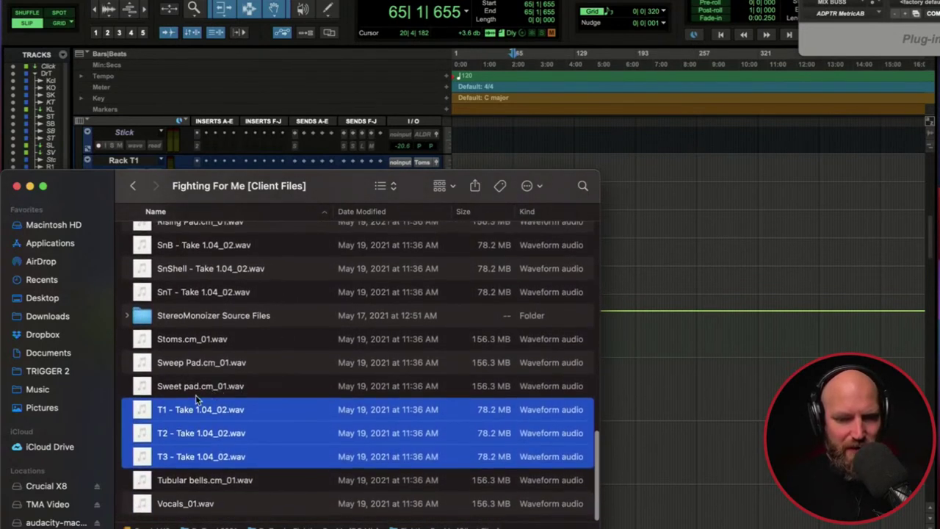
drag(188, 412, 42, 144)
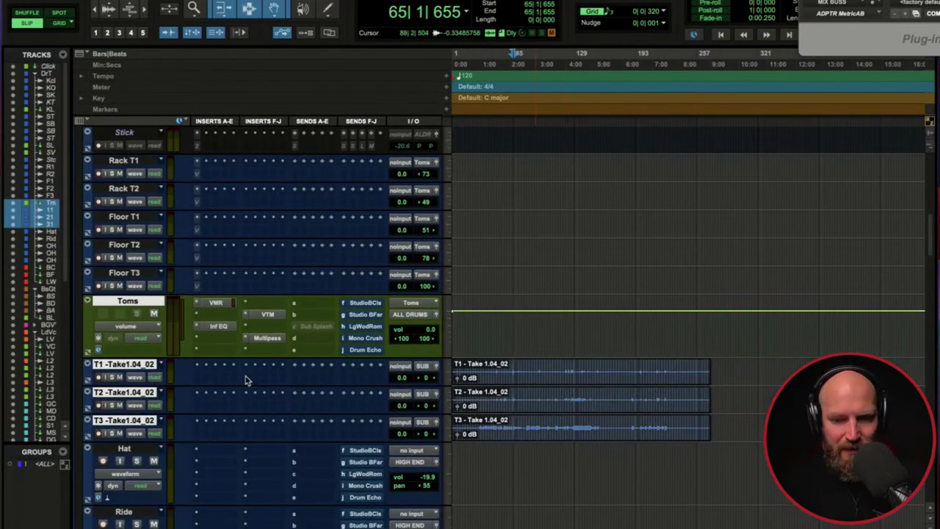
- Move the three imported tom clips onto the Rack T1, Rack T2 and Floor T1 tracks, keeping their start at bar 1
double_click(538, 367)
key(shift+semicolon)
key(shift+semicolon)
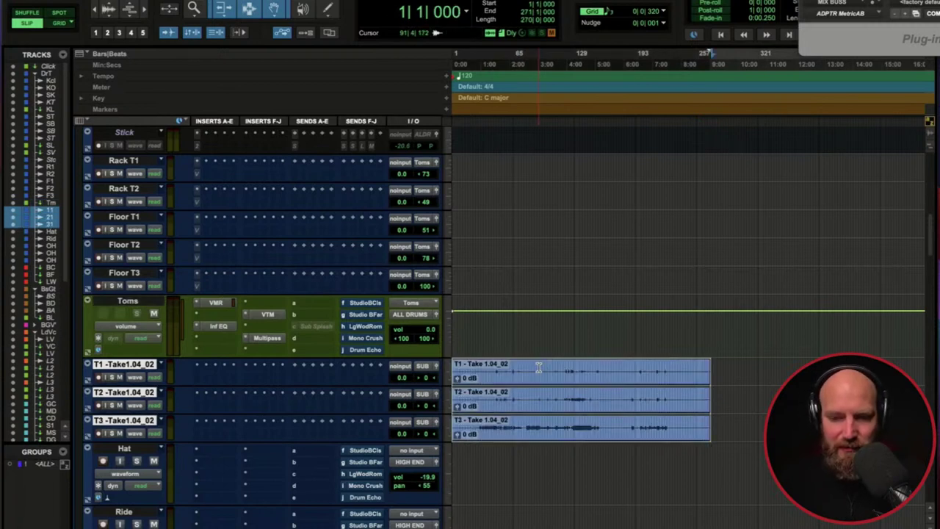
click(538, 368)
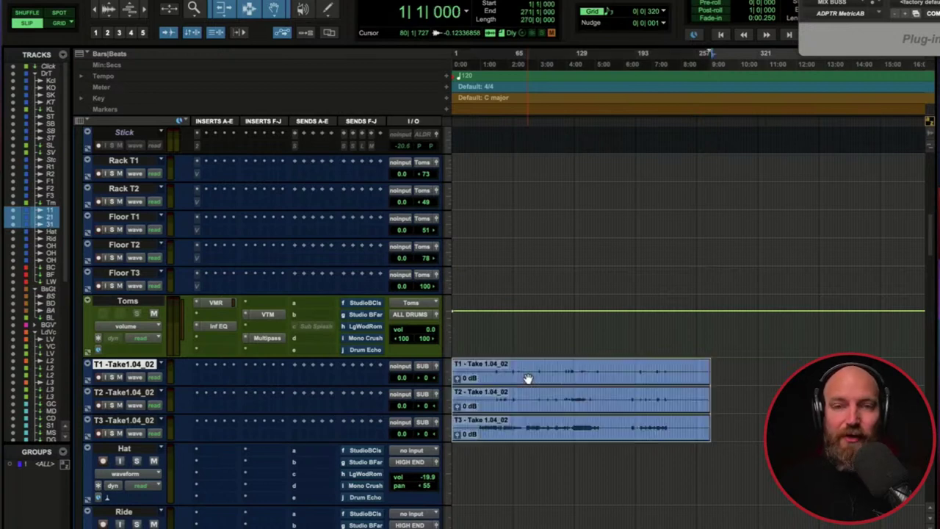
double_click(528, 379)
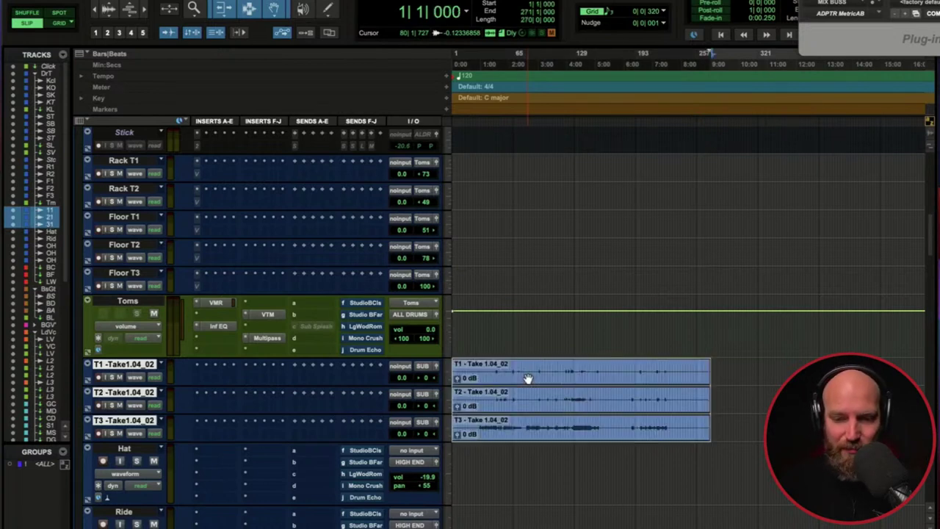
drag(546, 379, 520, 184)
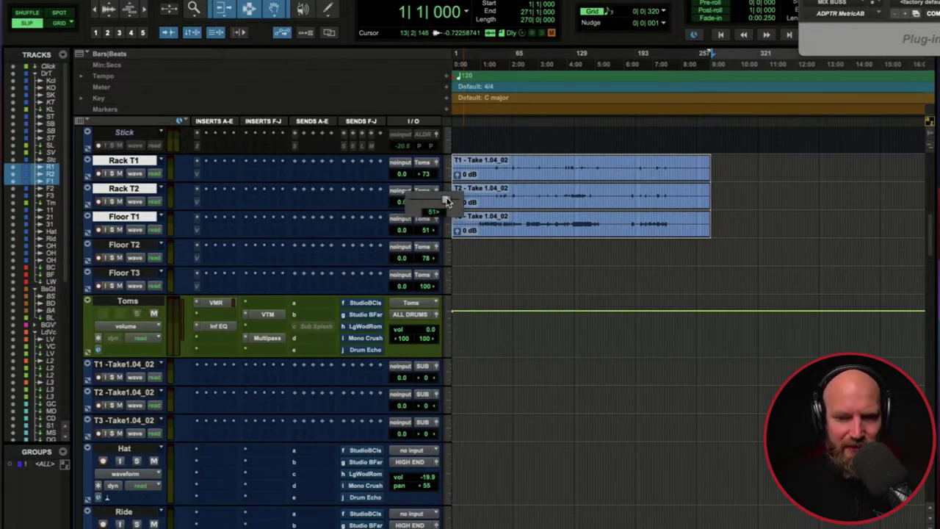
- Pan Rack T2 to 51 right and Floor T1 to 84 right, and raise the three tom clips' gain to +10.0 dB
click(425, 230)
drag(426, 232, 436, 230)
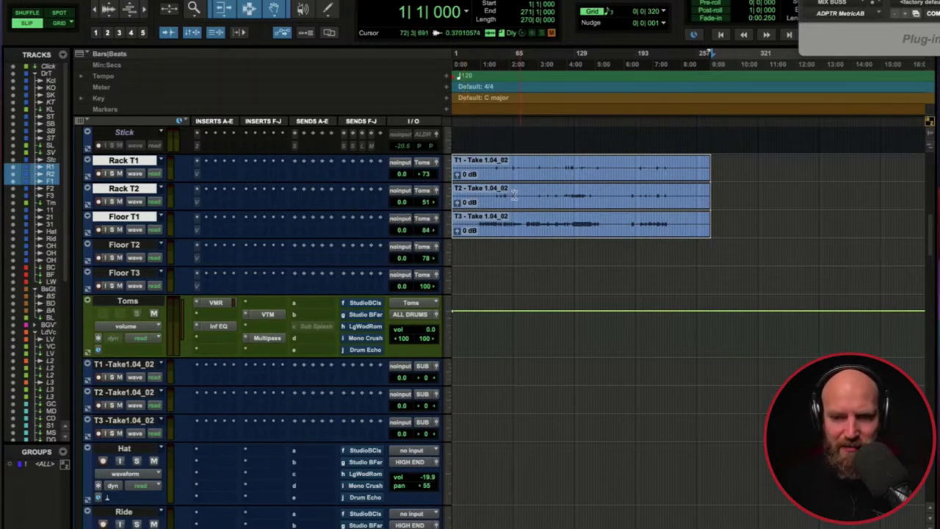
key(ctrl+shift+Up)
key(ctrl+shift+Up)
key(ctrl+shift+Up)
key(ctrl+shift+Up)
key(ctrl+shift+Up)
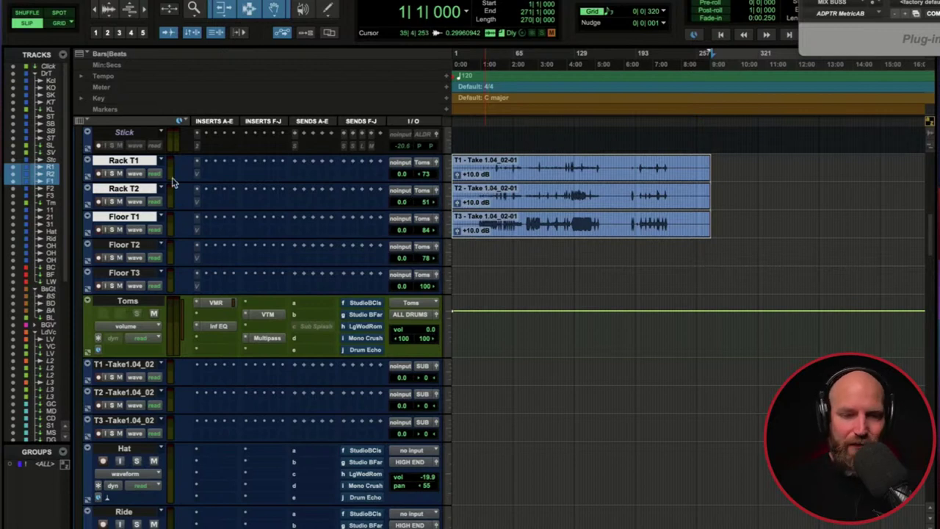
- Select only the Rack T1 track and play the tom hits from about bar 120, beat 3
ctrl+click(126, 160)
click(126, 160)
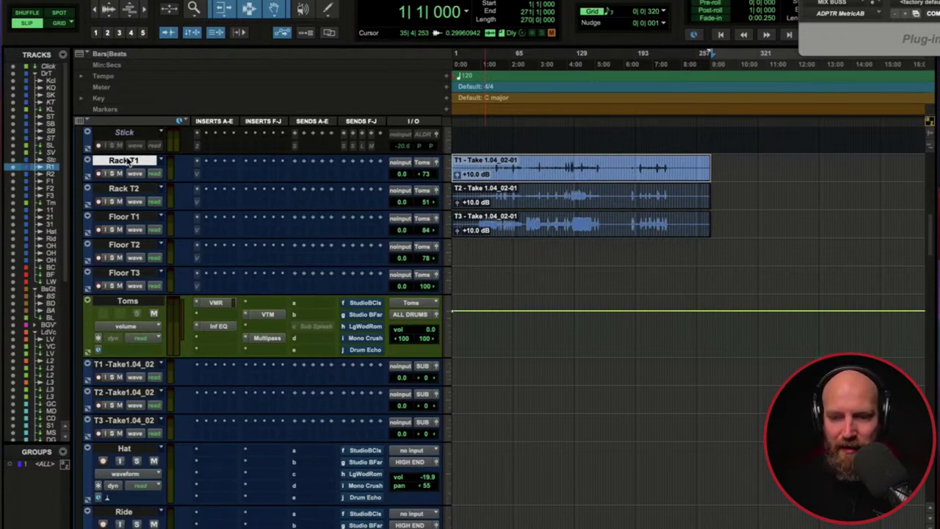
click(571, 166)
key(ctrl+bracketright)
key(ctrl+bracketright)
key(ctrl+bracketright)
key(ctrl+bracketright)
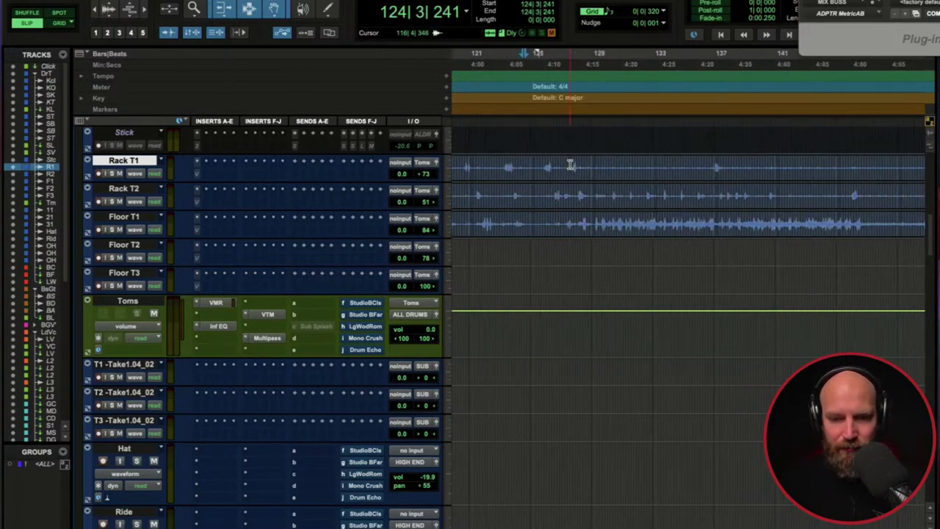
click(464, 164)
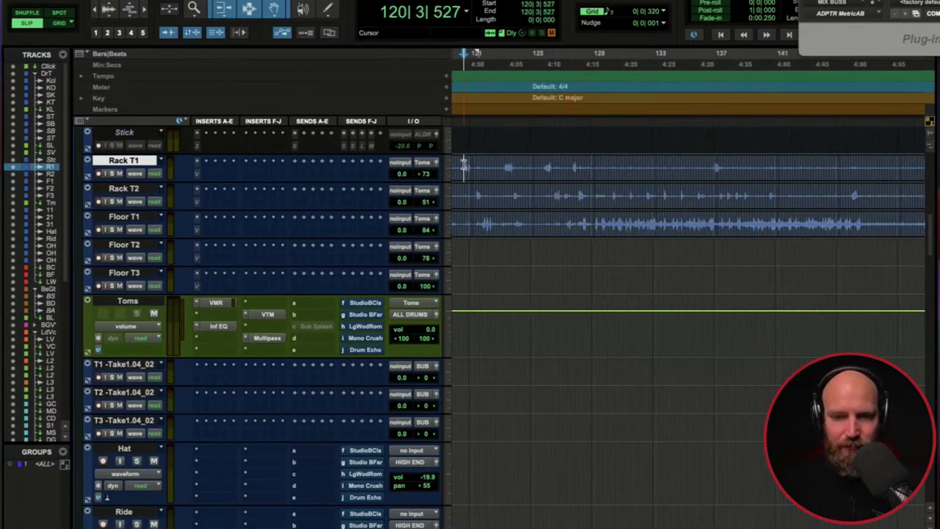
key(space)
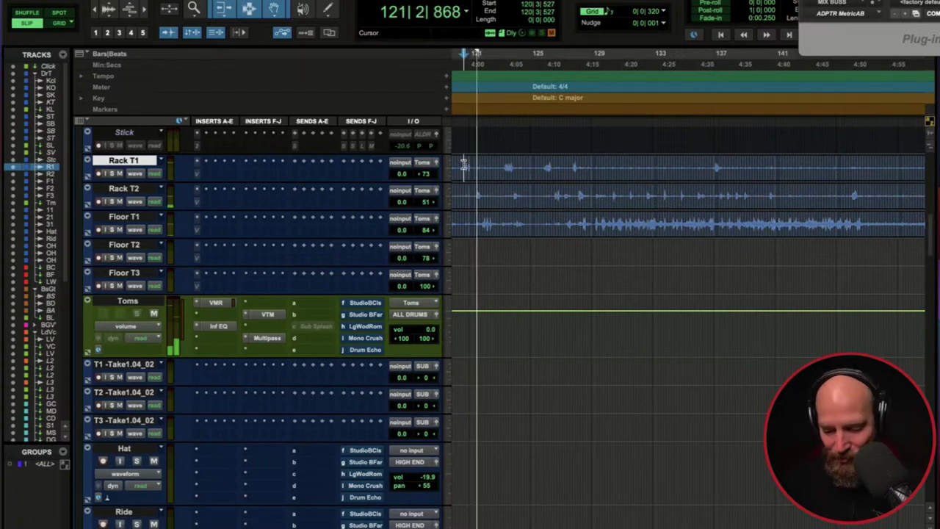
key(space)
- Mute the Ld Vocal track in the Lead Vocal folder
scroll(206, 290, down, 15)
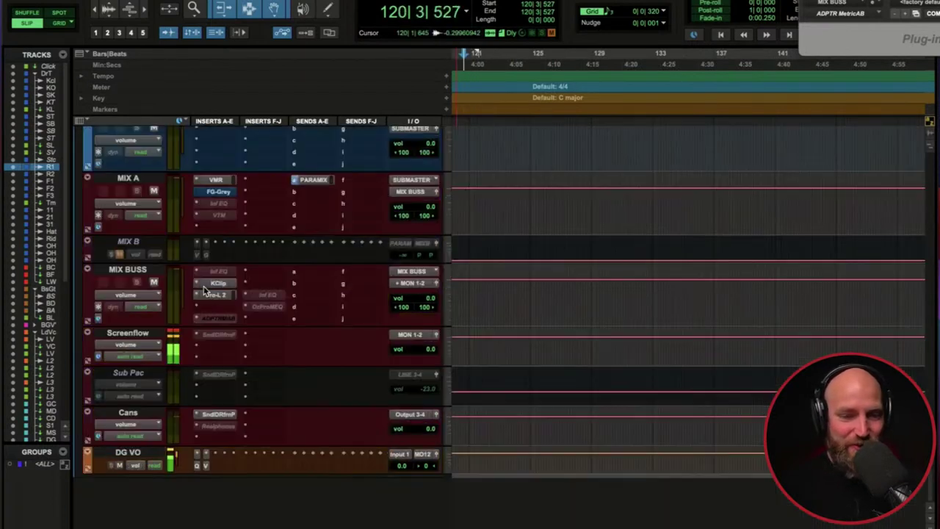
scroll(179, 250, up, 5)
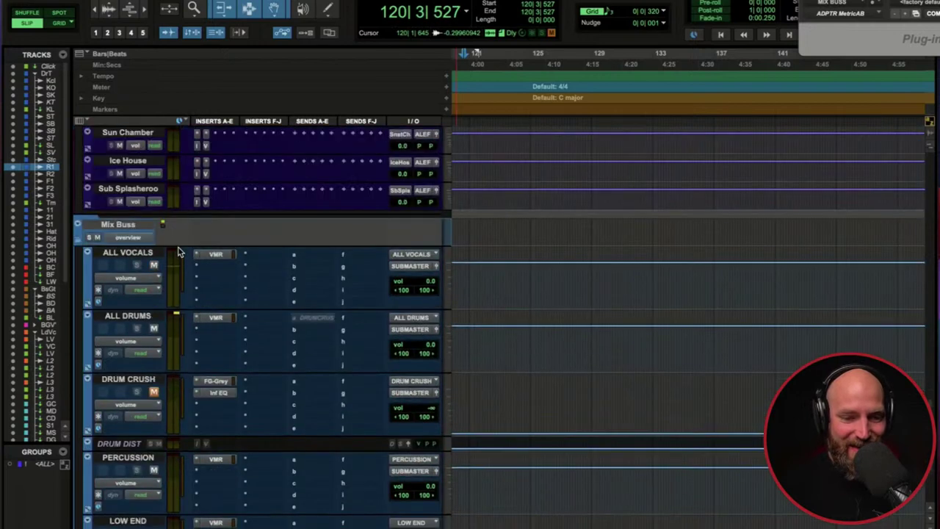
scroll(179, 250, up, 10)
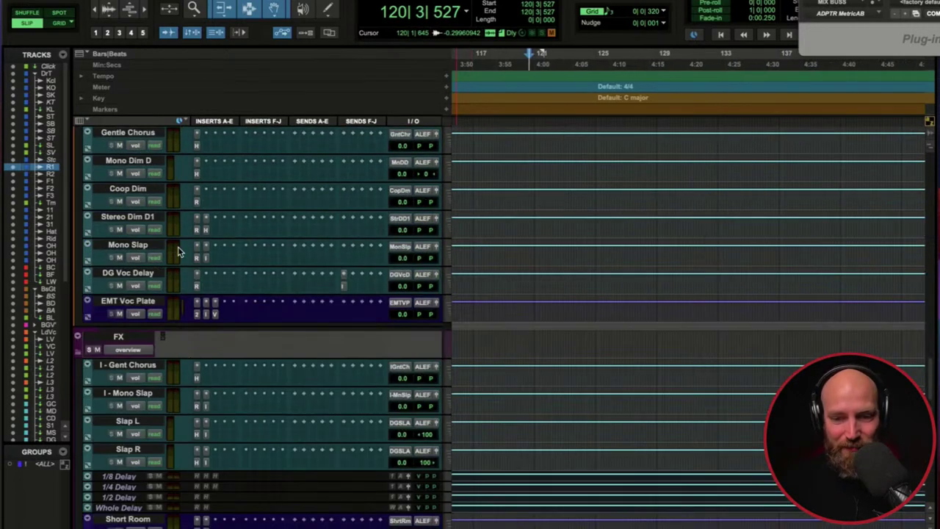
scroll(179, 248, up, 5)
scroll(179, 247, down, 1)
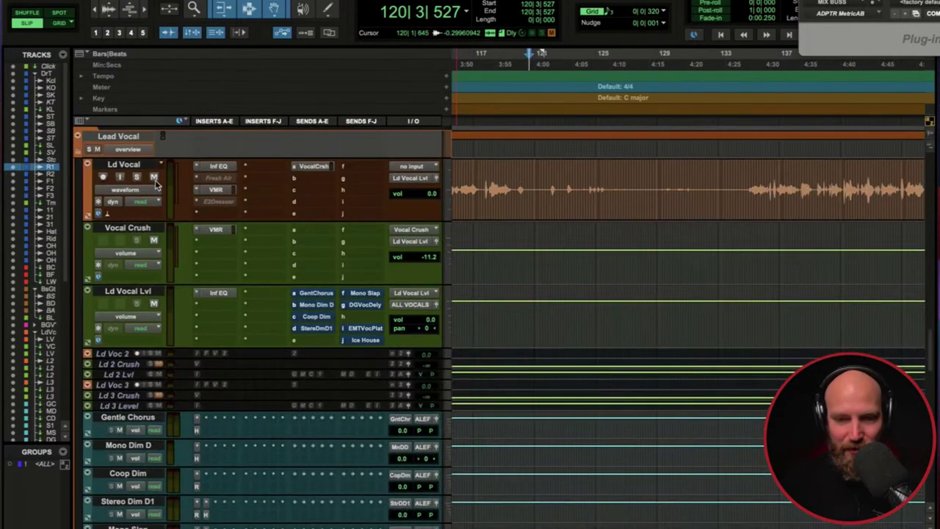
key(space)
key(space)
- Return to the tom tracks and place the edit cursor at bar 118, beat 4, just before the tom hits
scroll(501, 264, up, 10)
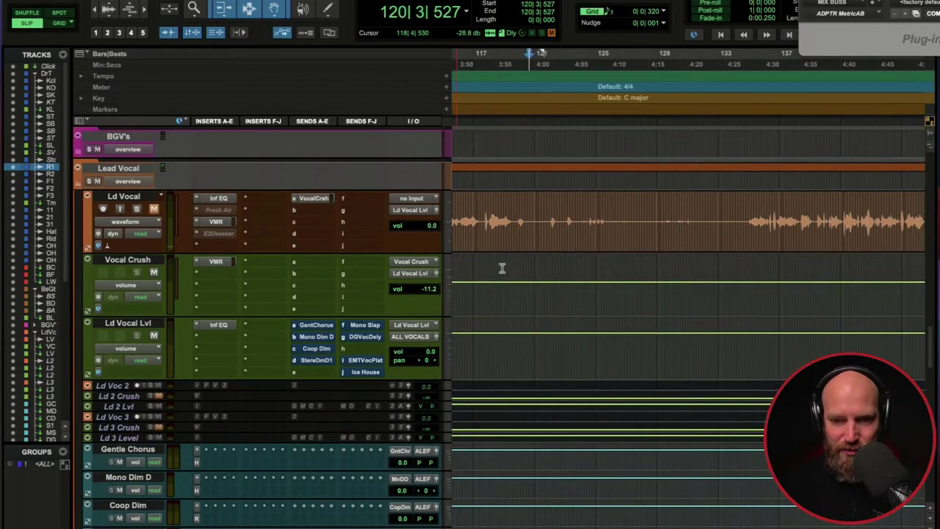
scroll(502, 268, down, 1)
key(ctrl+bracketleft)
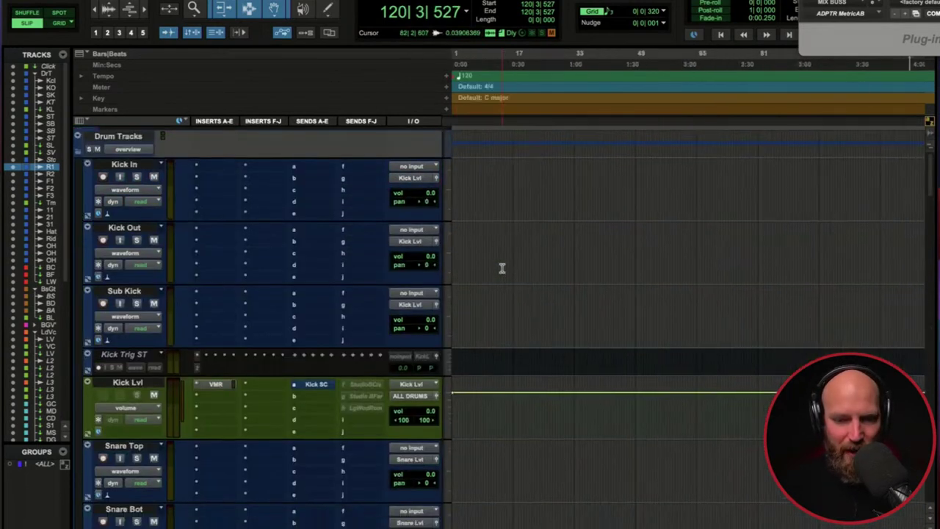
key(Return)
key(ctrl+bracketleft)
scroll(502, 269, down, 5)
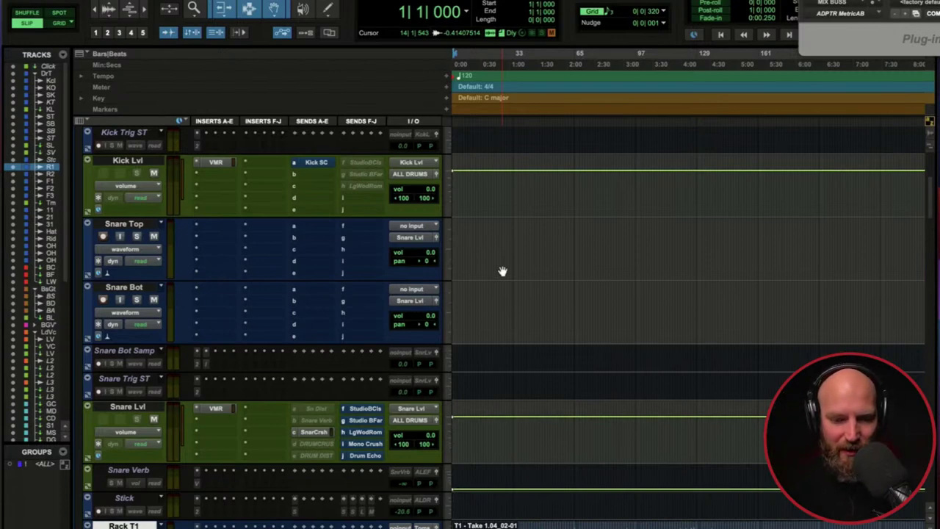
scroll(320, 279, down, 4)
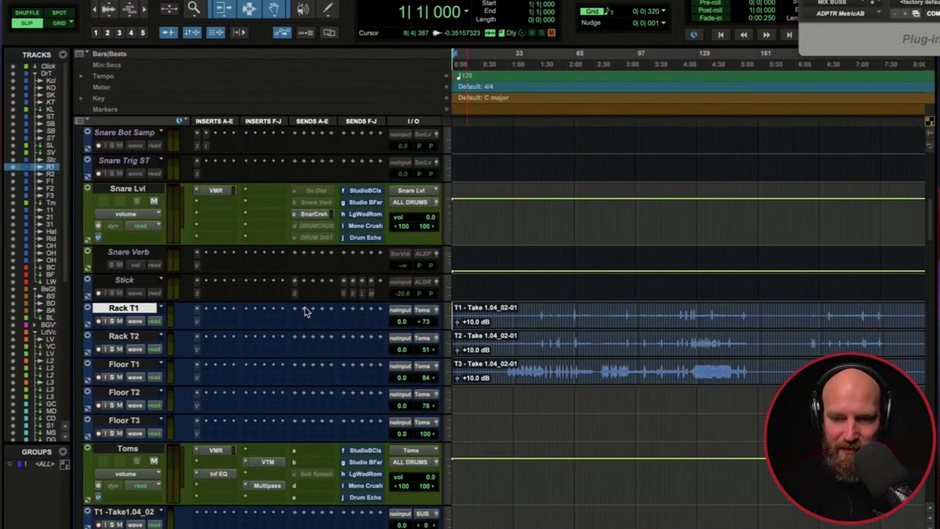
scroll(718, 332, up, 1)
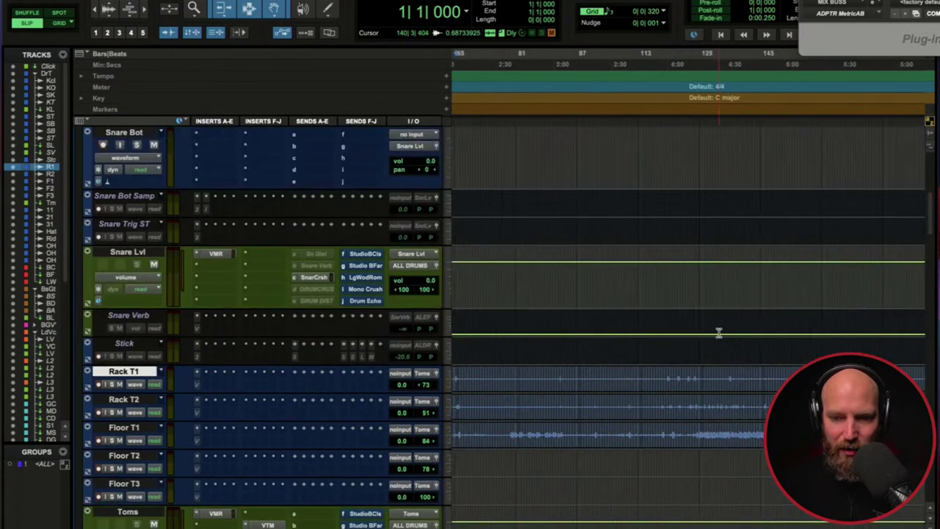
scroll(718, 334, down, 2)
click(613, 287)
- Play briefly from the cursor while examining the MIX A and MIX BUSS meters and inserts
scroll(613, 286, down, 10)
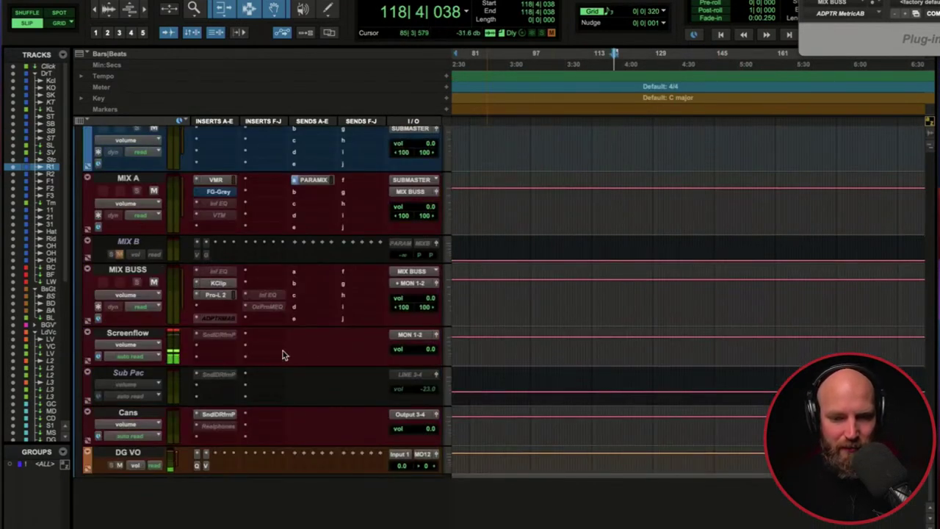
key(space)
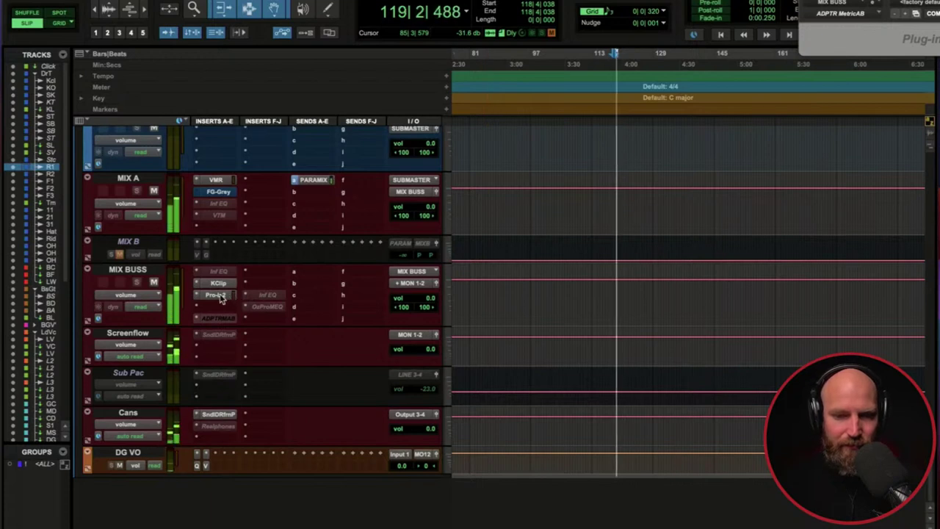
key(space)
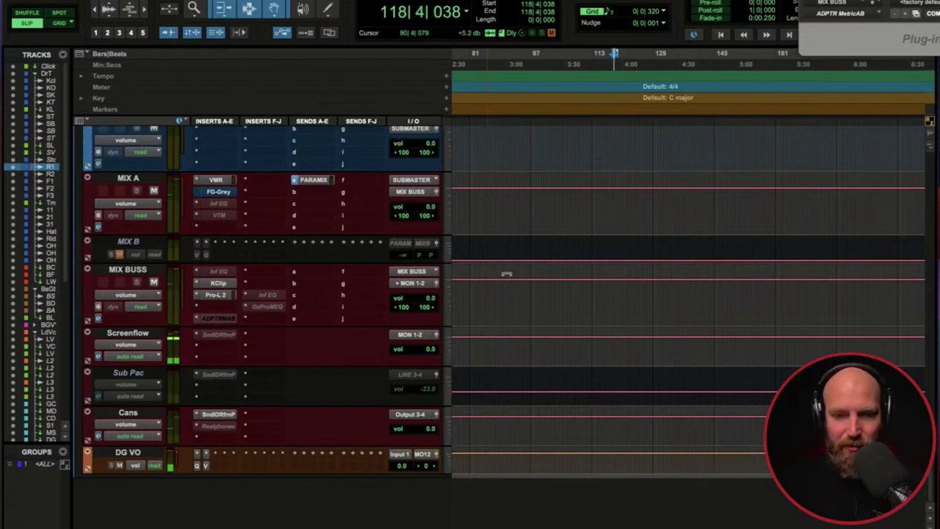
- Return to the tom tracks and play them from bar 125, beat 4 on Rack T1
scroll(507, 278, up, 15)
scroll(554, 279, down, 3)
scroll(554, 279, down, 3)
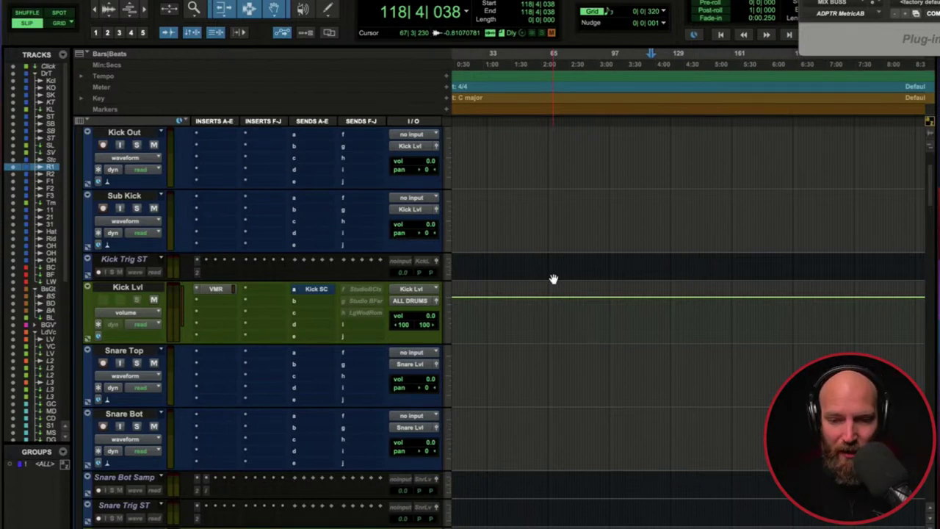
scroll(555, 308, down, 10)
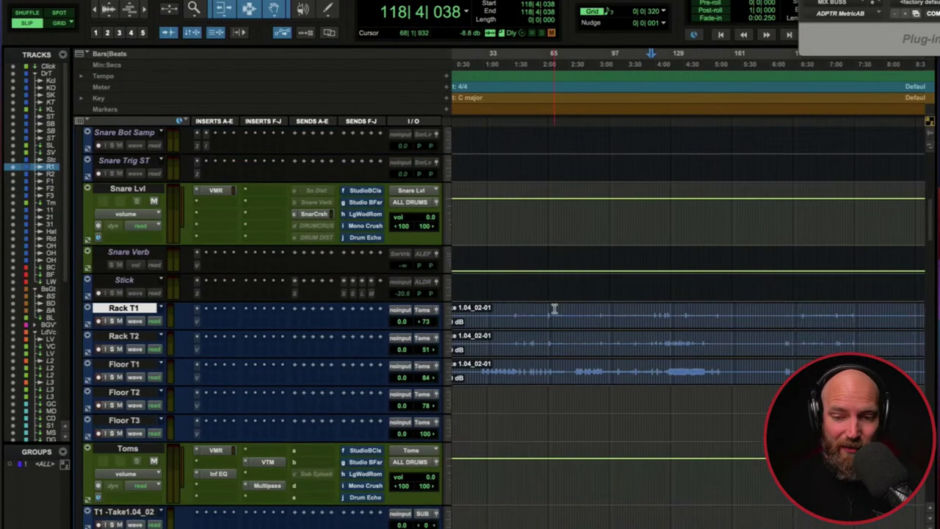
scroll(554, 308, up, 3)
scroll(555, 308, up, 2)
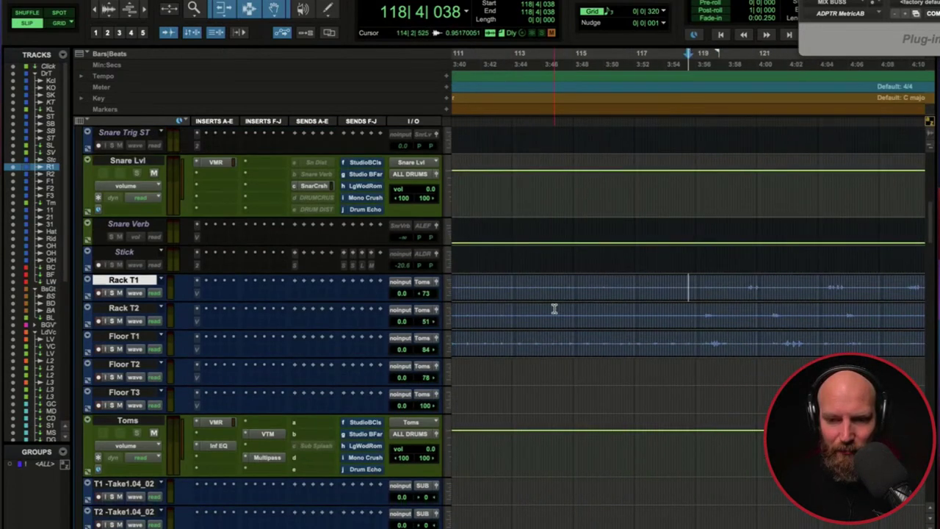
scroll(555, 309, right, 6)
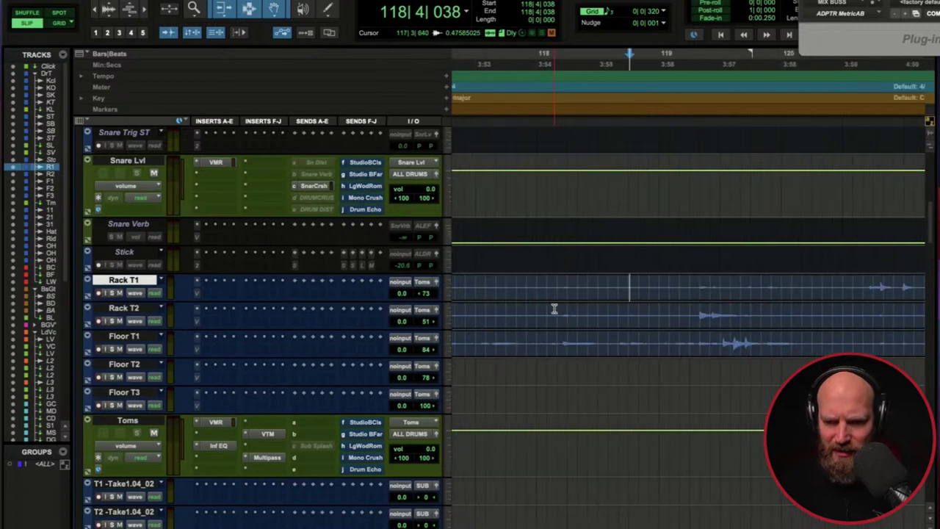
scroll(555, 309, down, 3)
click(628, 286)
click(733, 287)
key(space)
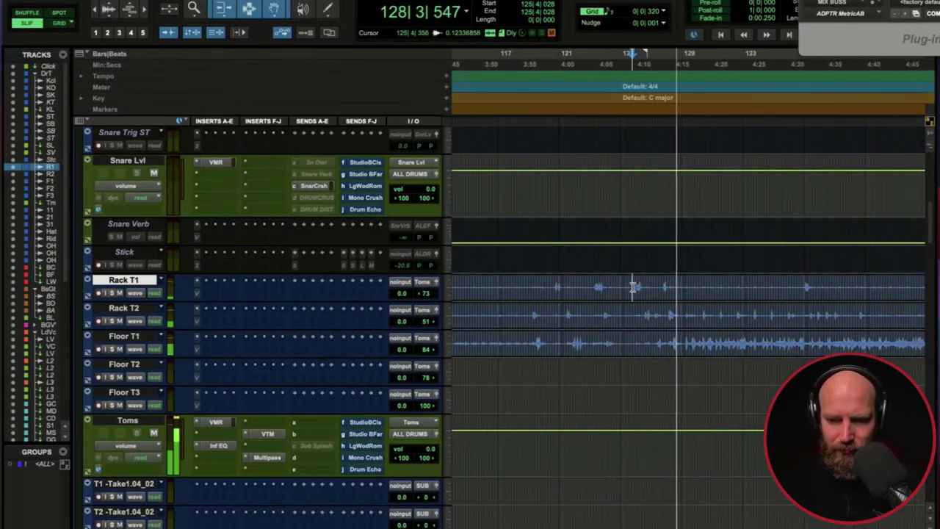
- Select bar 125, beat 4 to bar 131, beat 1 across Rack T1, Rack T2 and Floor T1, and play it with the Toms inserts bypassed
drag(633, 285, 716, 352)
key(space)
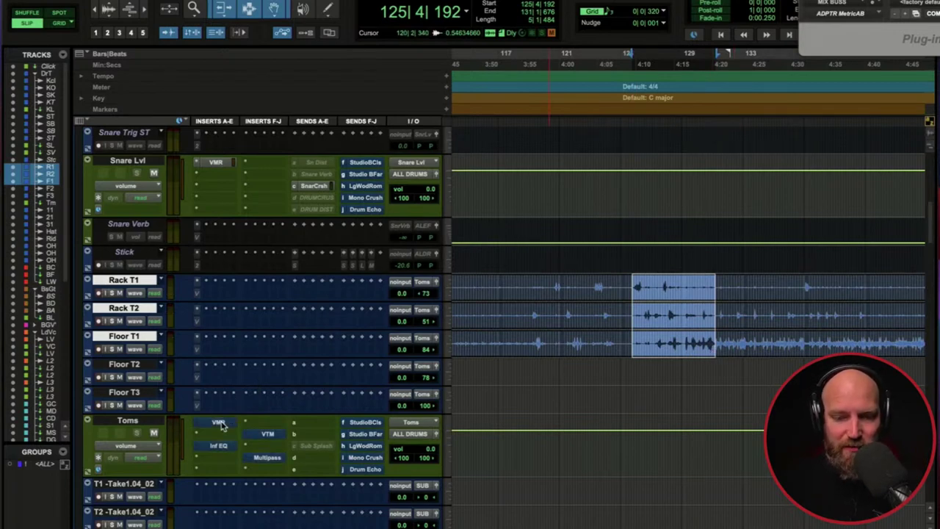
key(space)
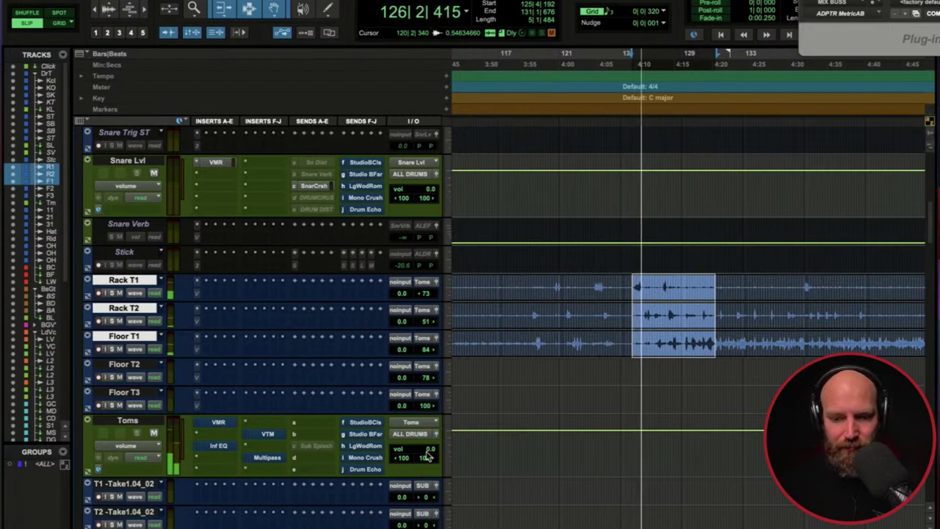
- Raise the Toms bus volume to +6.6 dB while auditioning the selected tom passage
drag(422, 450, 423, 443)
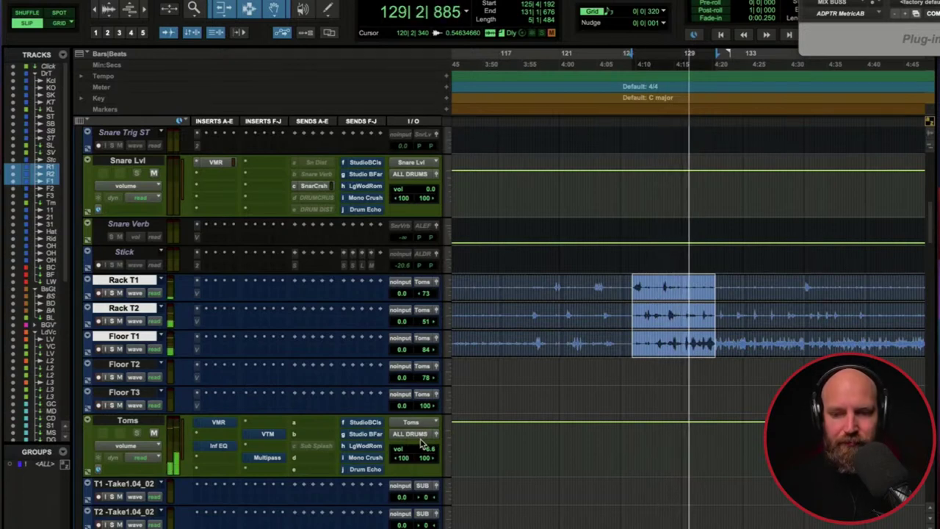
key(space)
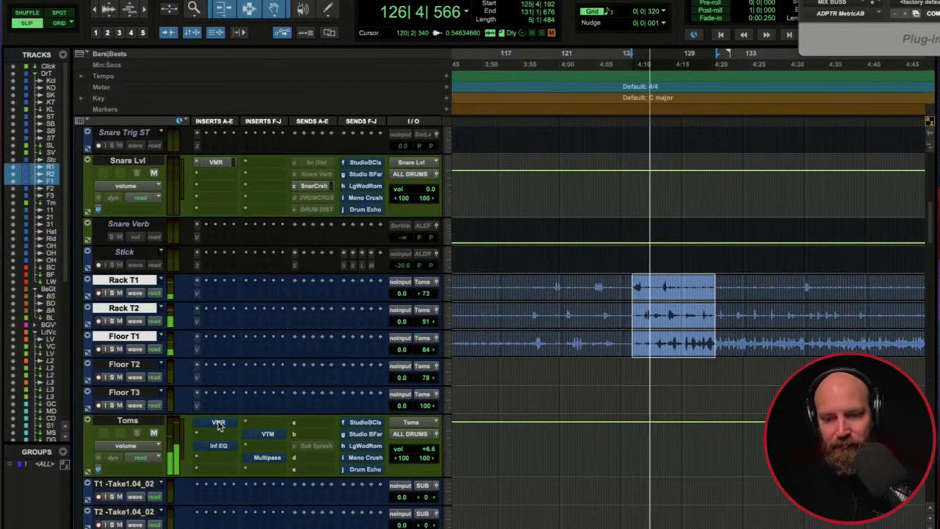
key(space)
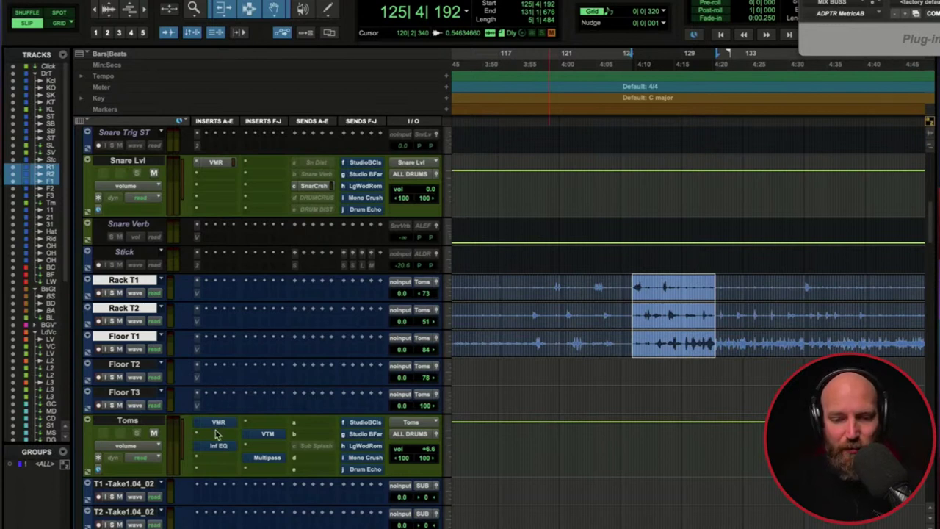
- Re-enable the Toms inserts and compare the selected passage with and without Inf EQ
click(217, 423)
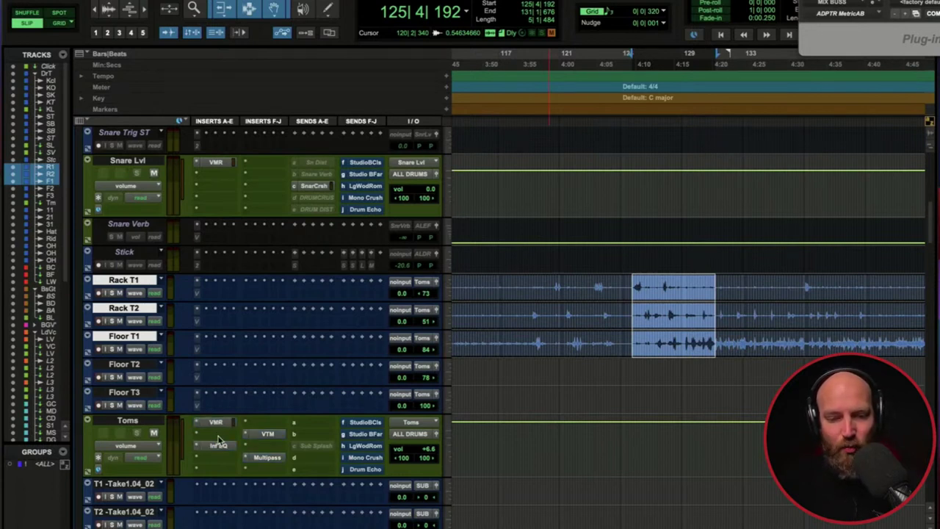
click(218, 448)
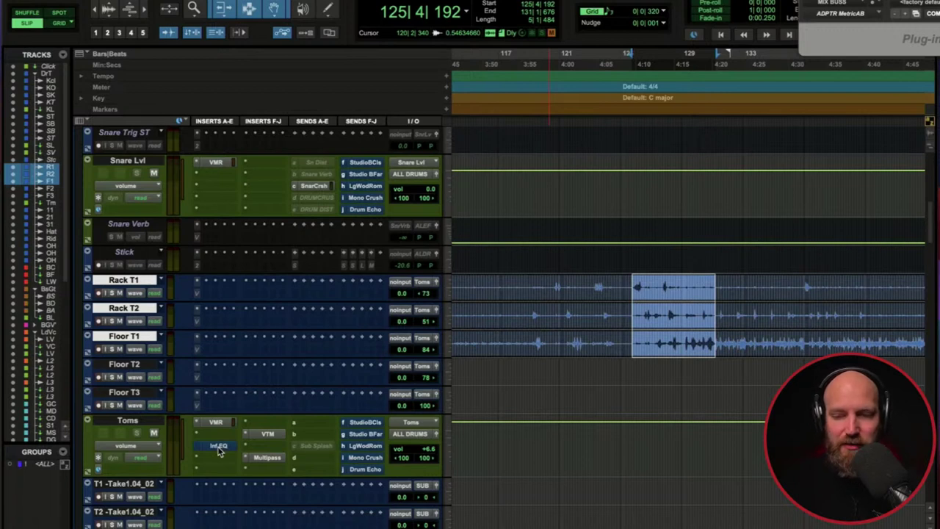
key(space)
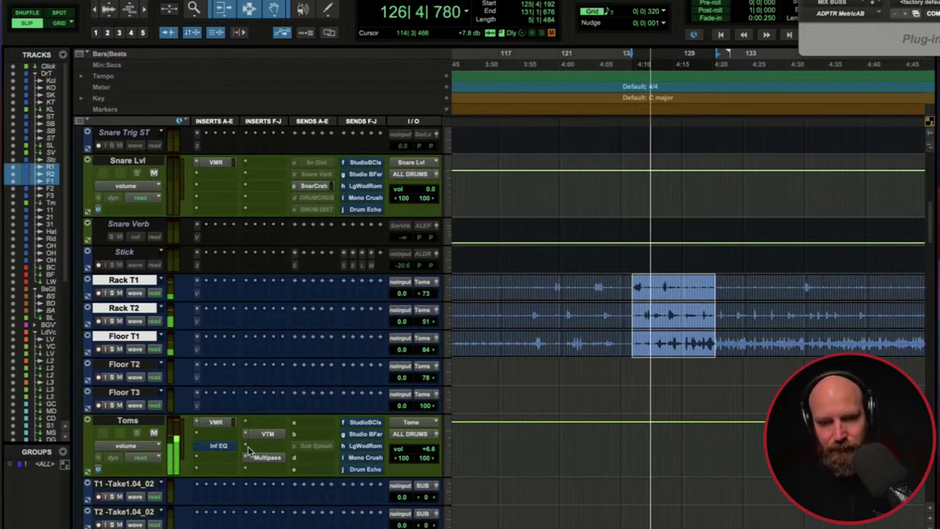
key(space)
key(space)
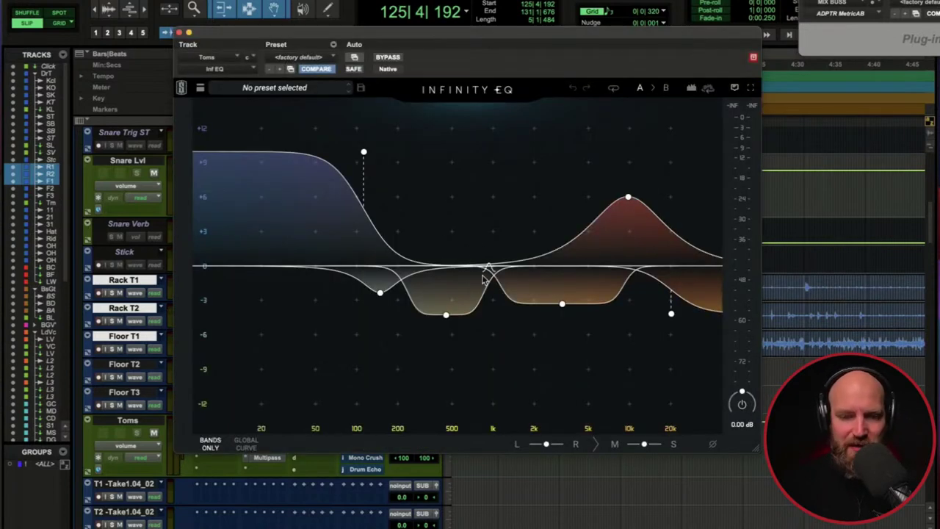
- Examine the boost and cut bands in the Toms bus's Infinity EQ, and close the plug-in
click(380, 293)
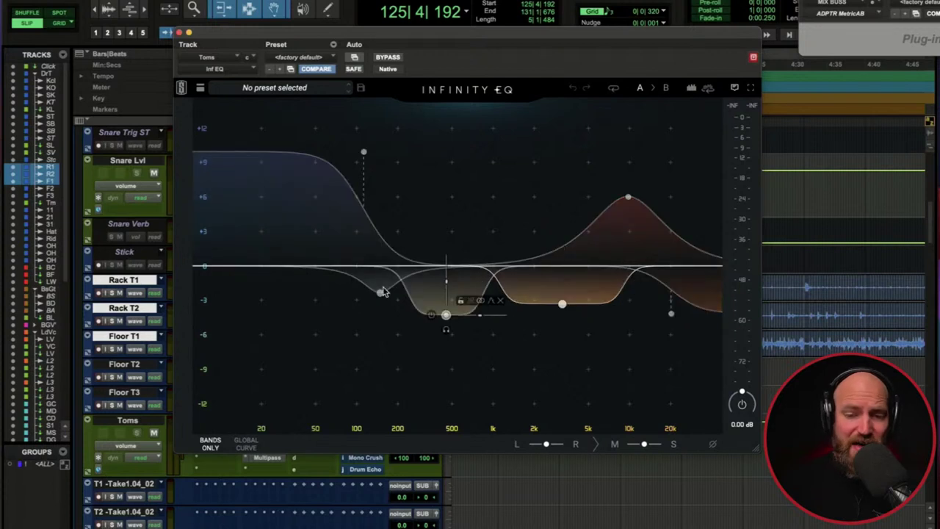
click(479, 193)
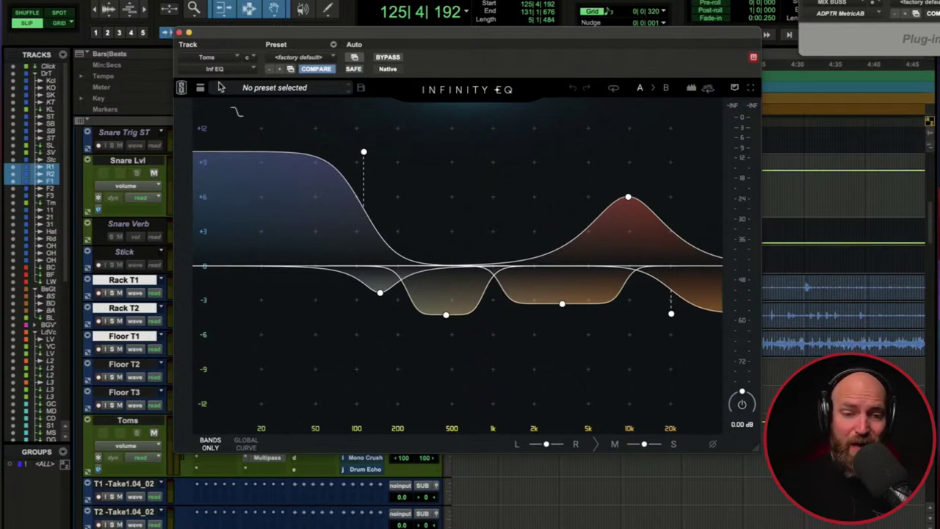
click(179, 33)
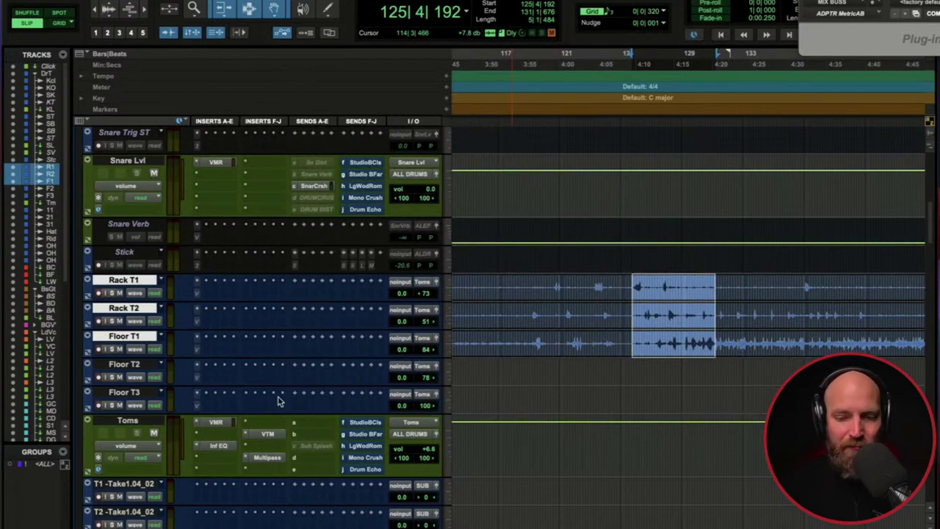
- Play the toms from bar 120, beat 3, and review the Toms bus's Infinity EQ curve against the spectrum
click(555, 285)
key(space)
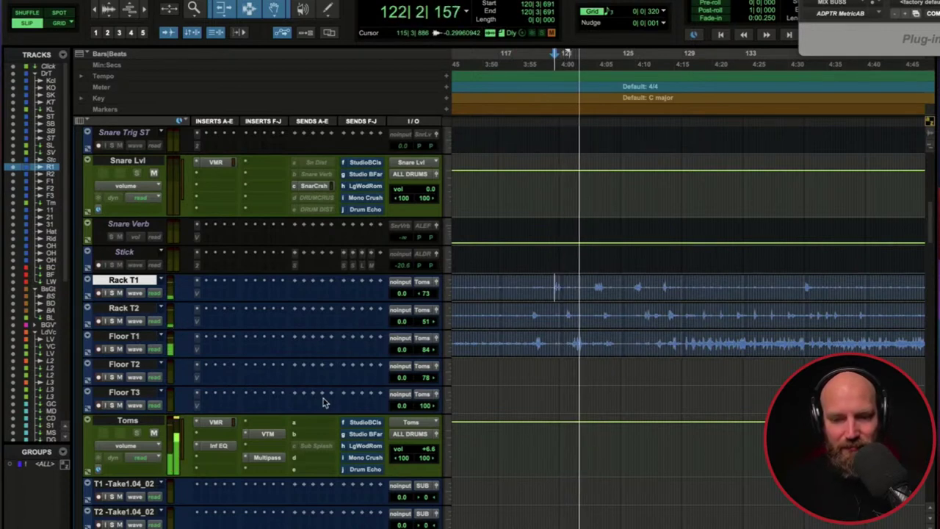
key(space)
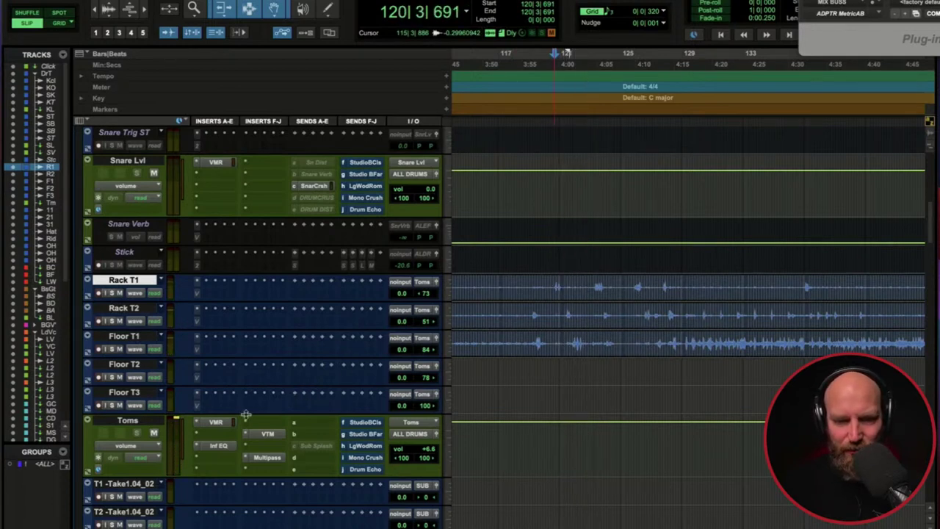
click(217, 447)
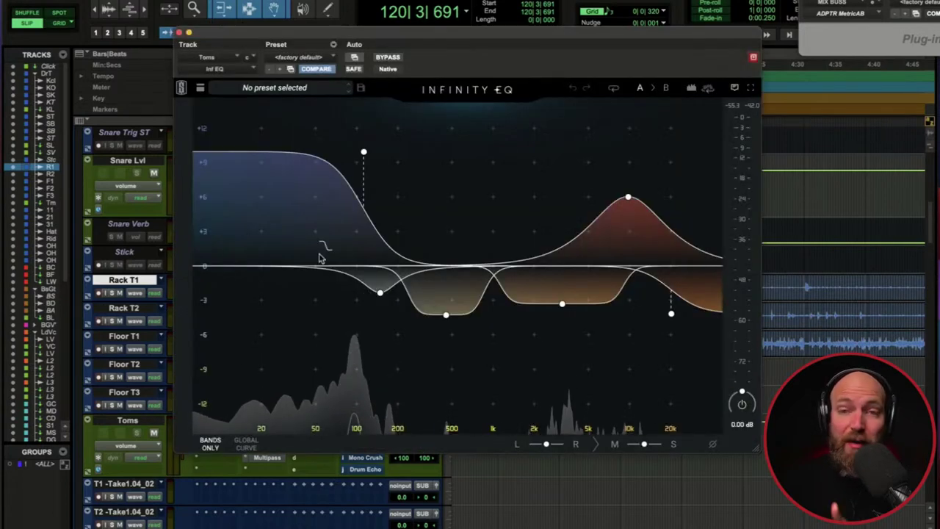
click(179, 32)
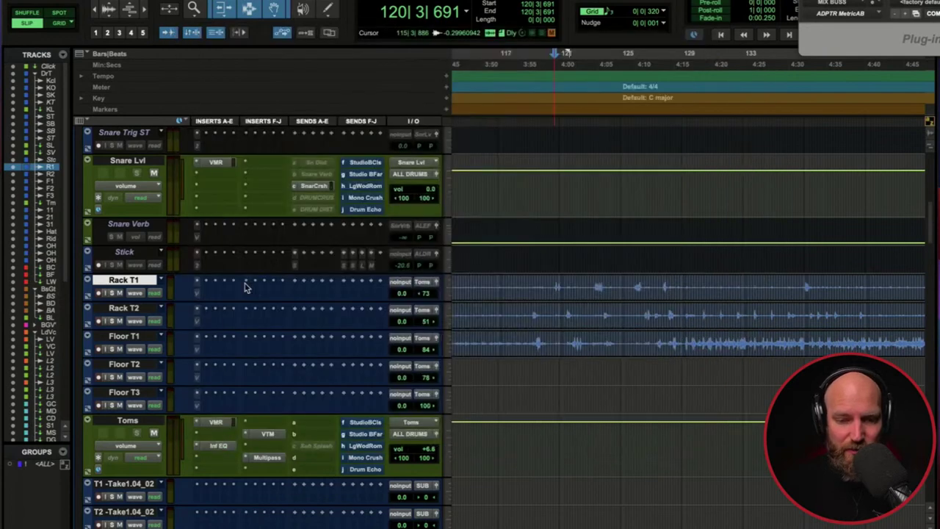
- Examine the Multipass band splits and Transient Shaper settings on the Toms bus, and close the plug-in
click(269, 457)
drag(428, 39, 389, 0)
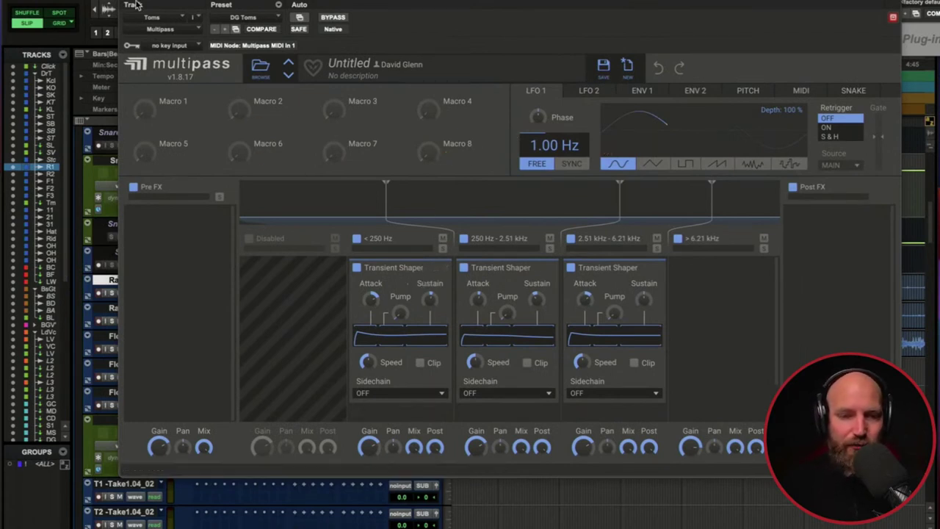
key(super+w)
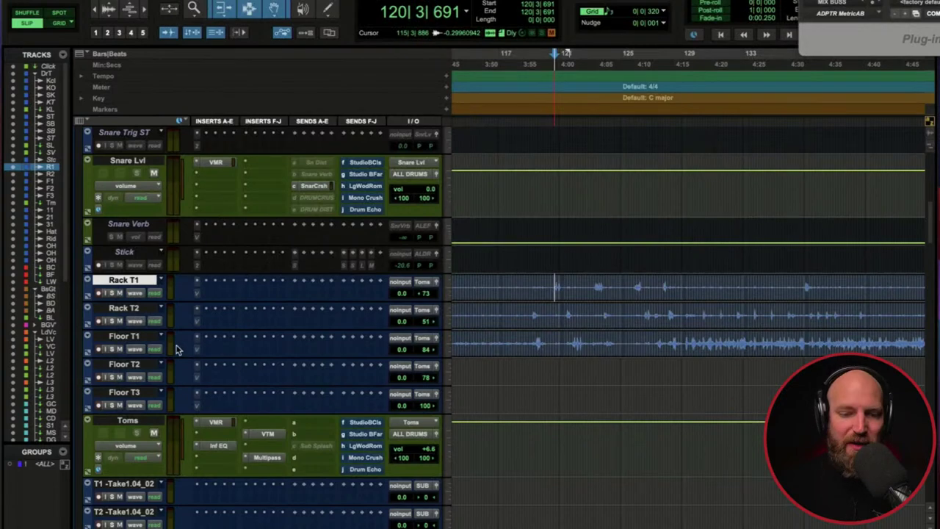
- Insert a mono Inf EQ in the second insert slot of the Floor T1 track
click(126, 365)
click(139, 338)
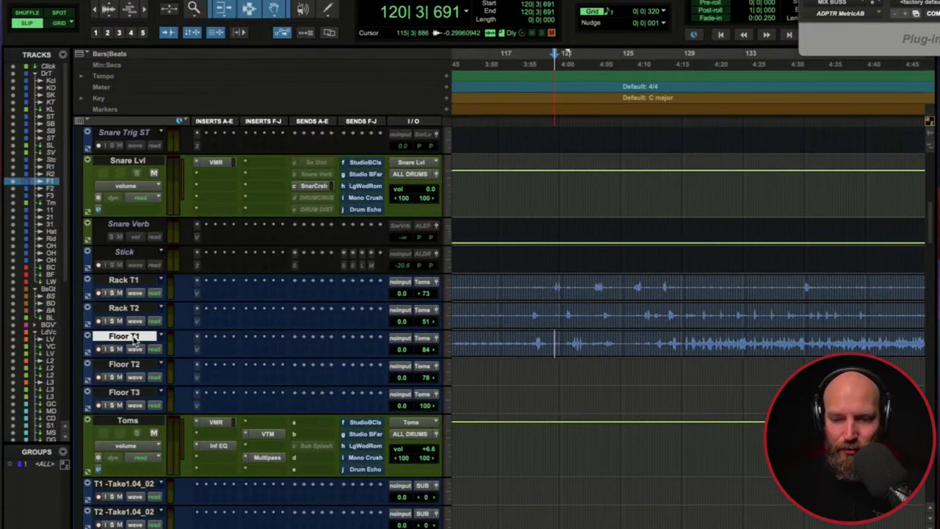
click(208, 341)
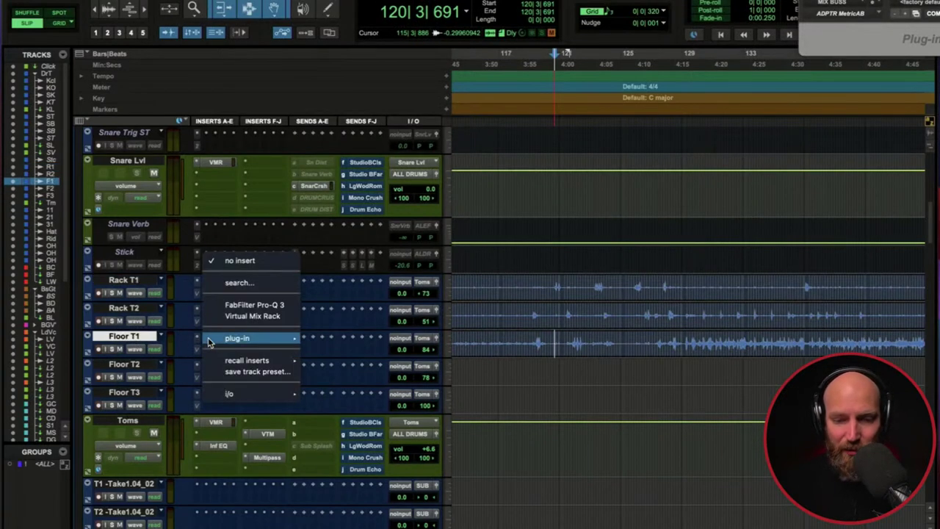
mouse_move(230, 343)
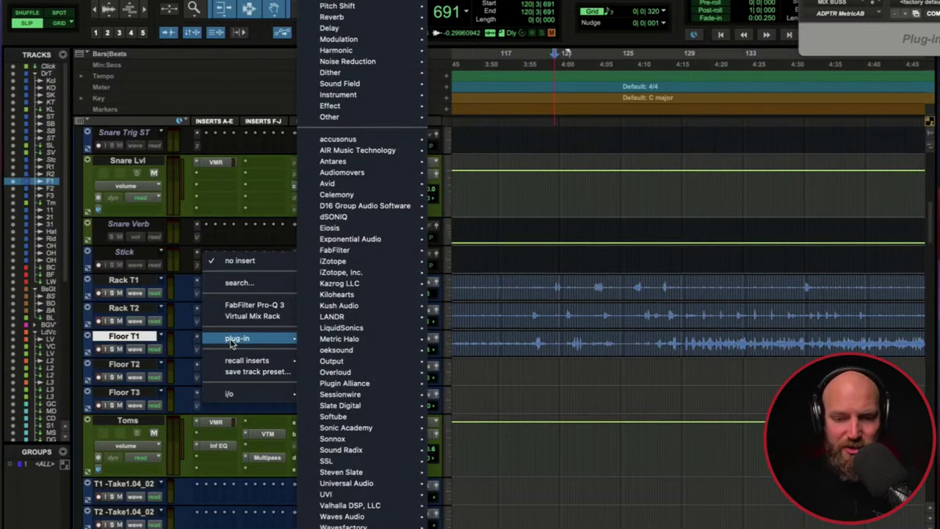
text(ox)
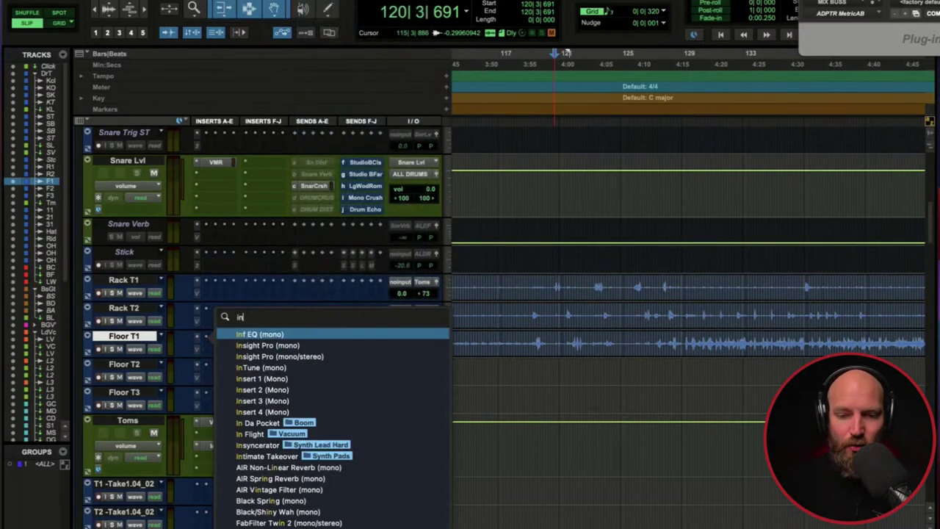
key(Escape)
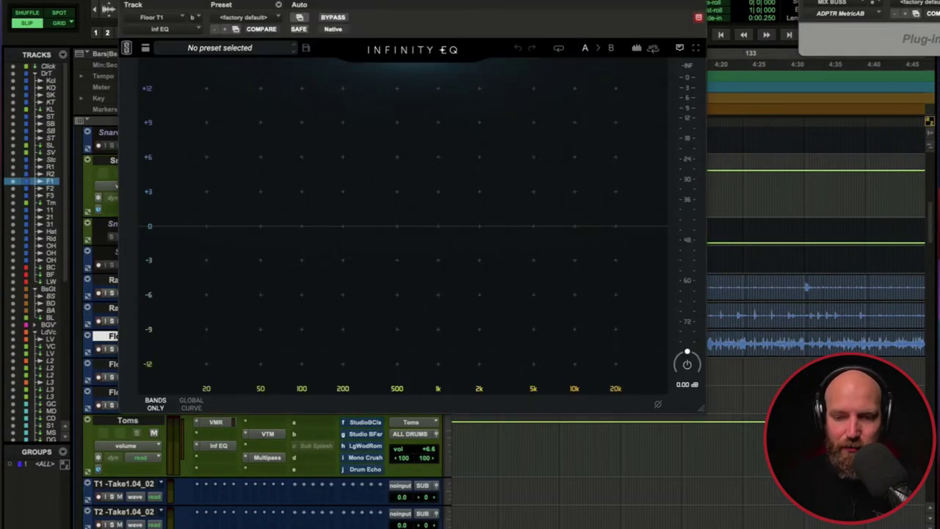
- Add a bell cut of about 5.57 dB at 55.3 Hz in Floor T1's Infinity EQ during playback, and close the plug-in
double_click(249, 230)
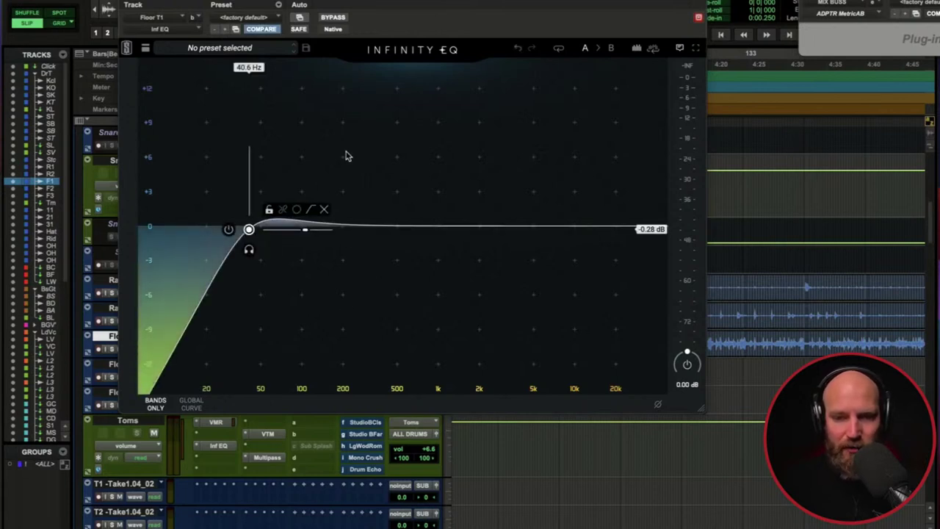
click(518, 50)
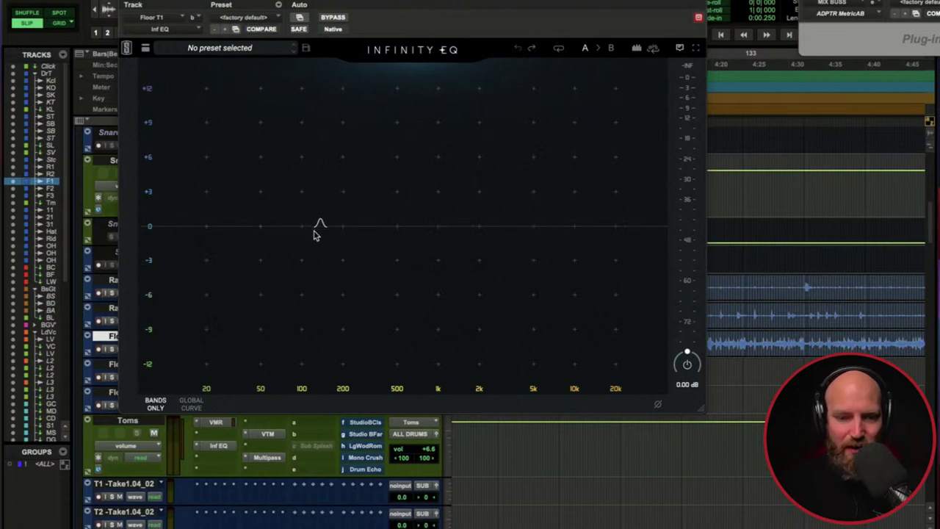
drag(315, 233, 247, 274)
key(space)
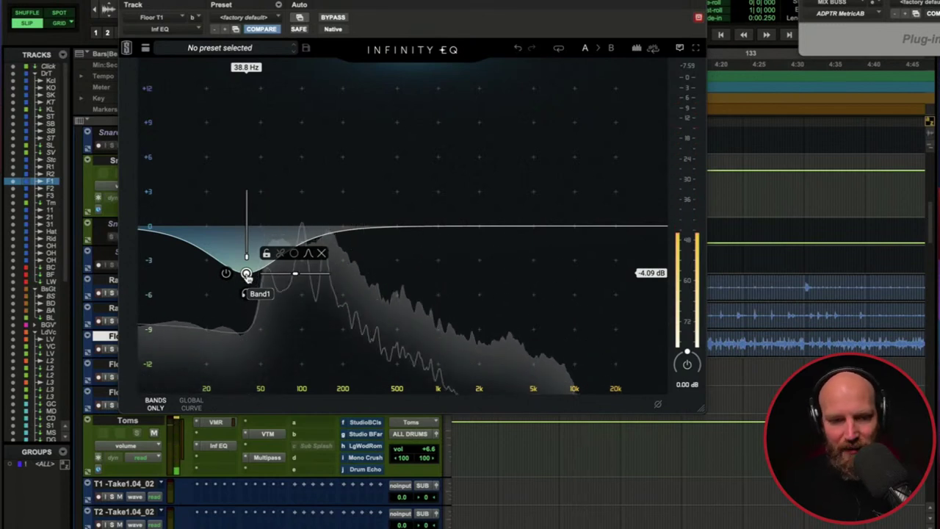
drag(247, 274, 270, 271)
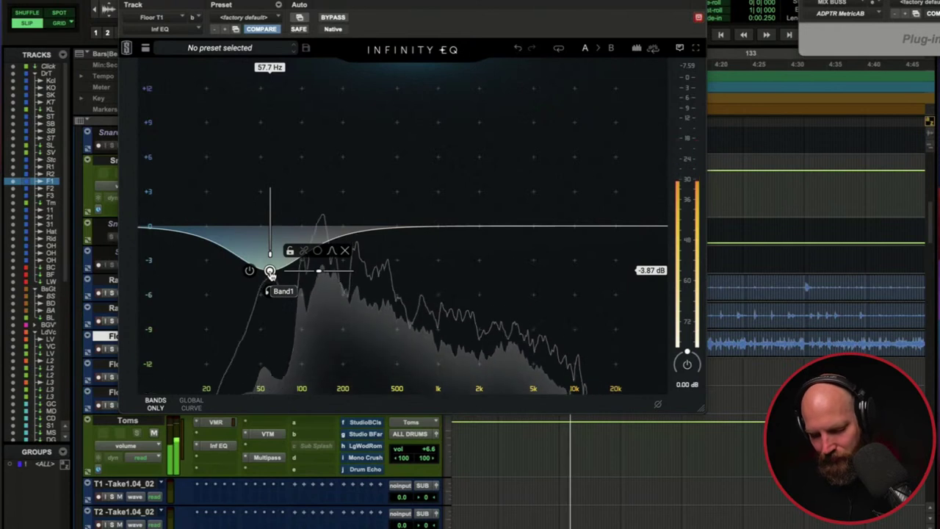
drag(269, 271, 267, 290)
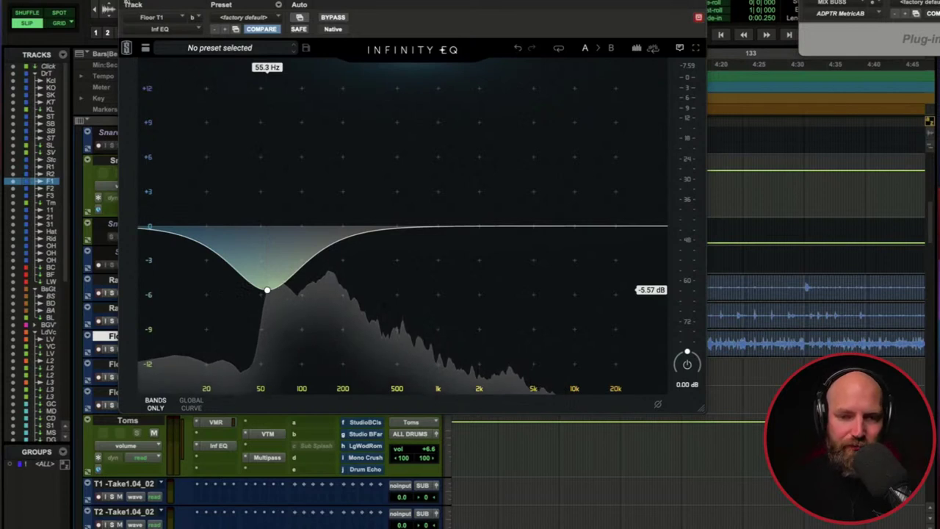
click(126, 3)
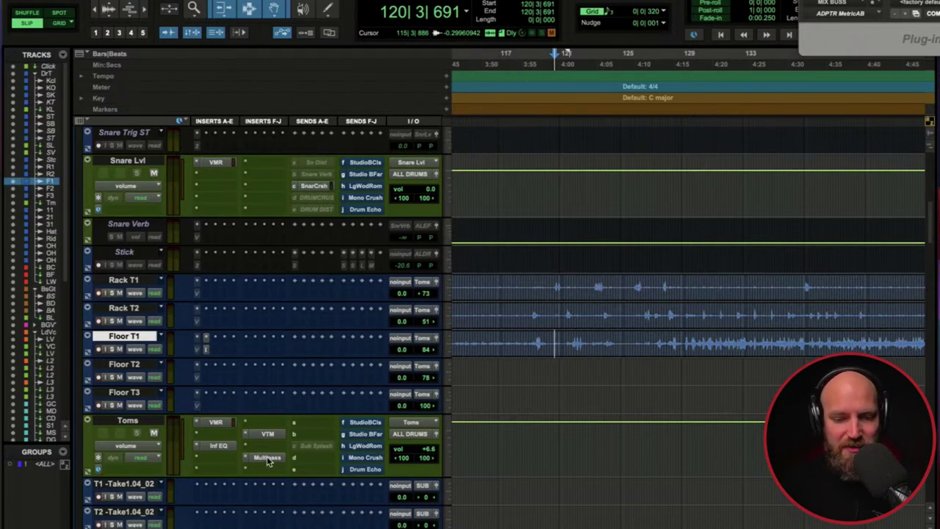
- Copy the Multipass plug-in on the Toms bus into the insert slot directly after Inf EQ
drag(269, 459, 221, 461)
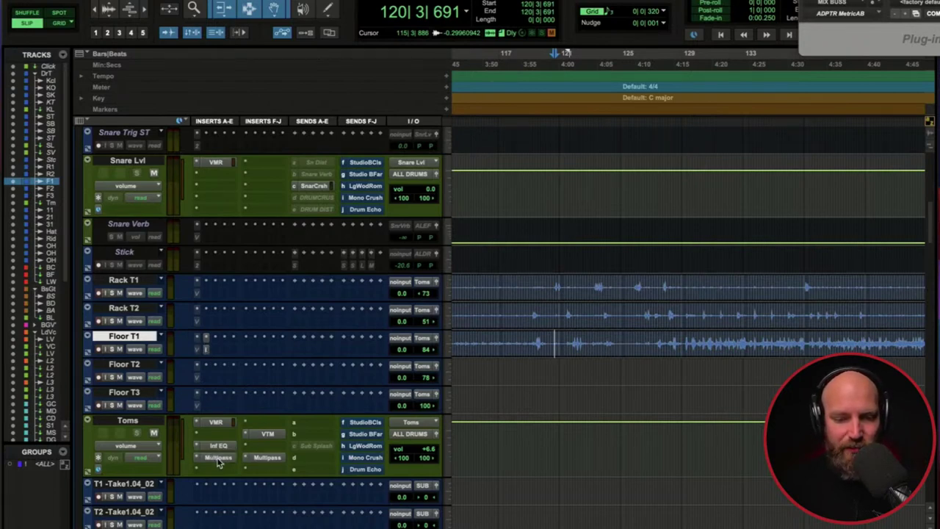
- Open the first Multipass on the Toms bus and remove the Transient Shapers from its three lower bands
click(218, 459)
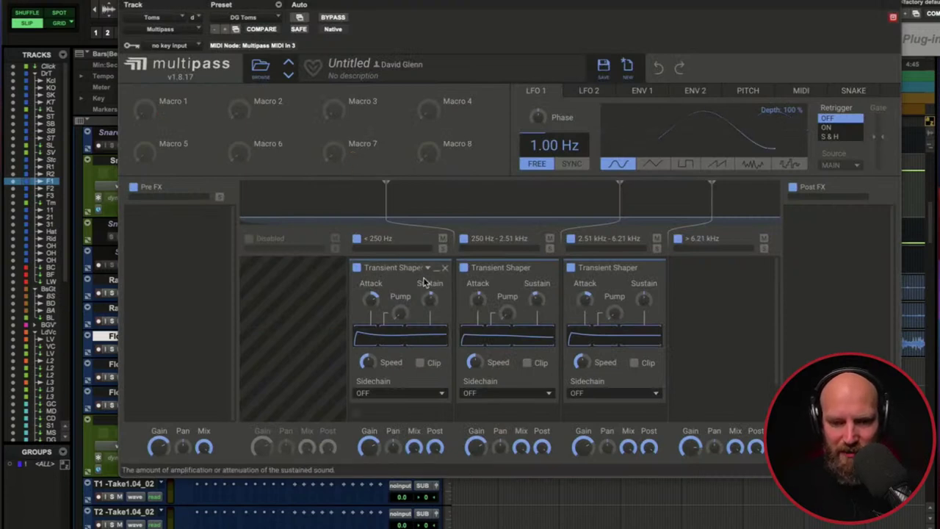
click(443, 268)
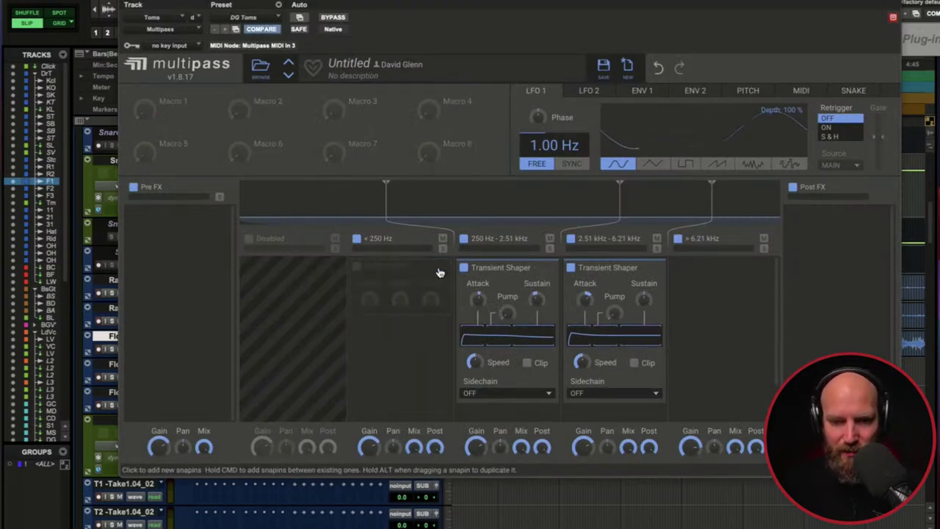
click(551, 269)
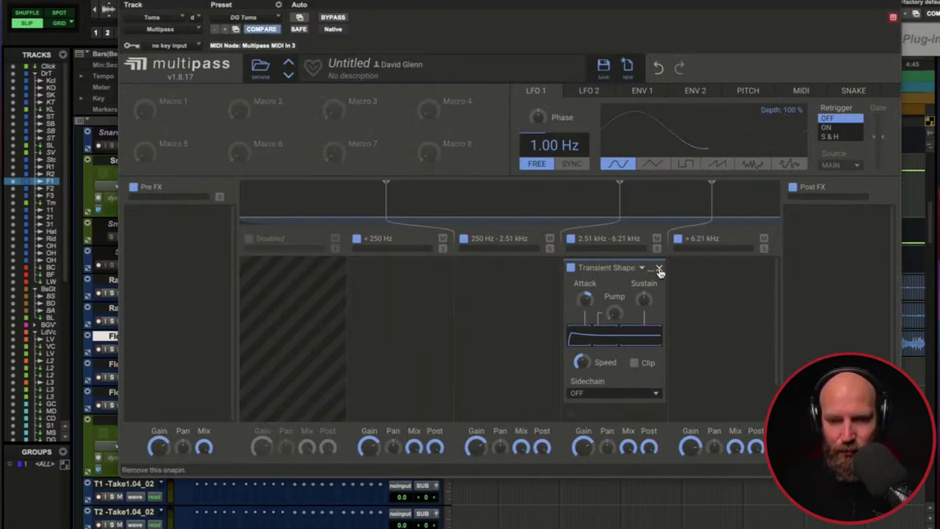
click(659, 271)
- Add a Compressor to Multipass's band below 250 Hz, lengthen its release, lower its threshold to just above -20 dB, and close the plug-in
click(386, 273)
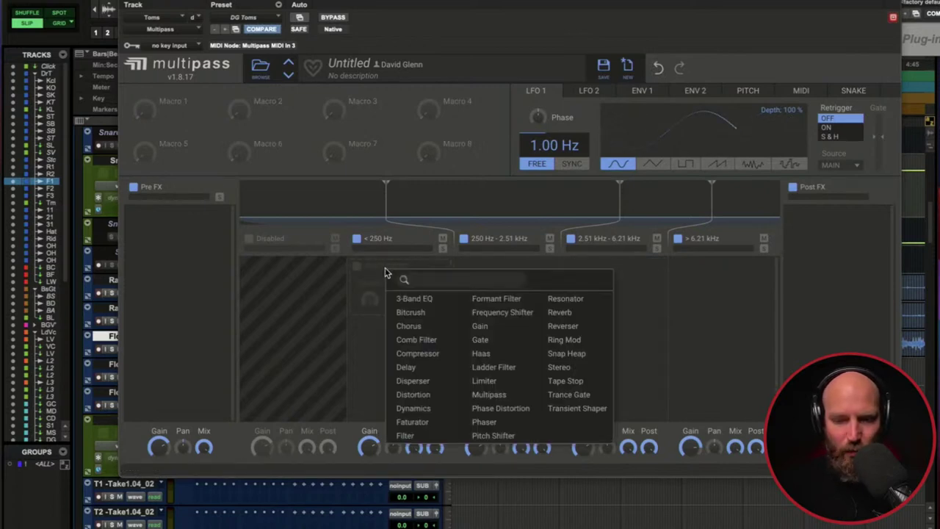
click(425, 354)
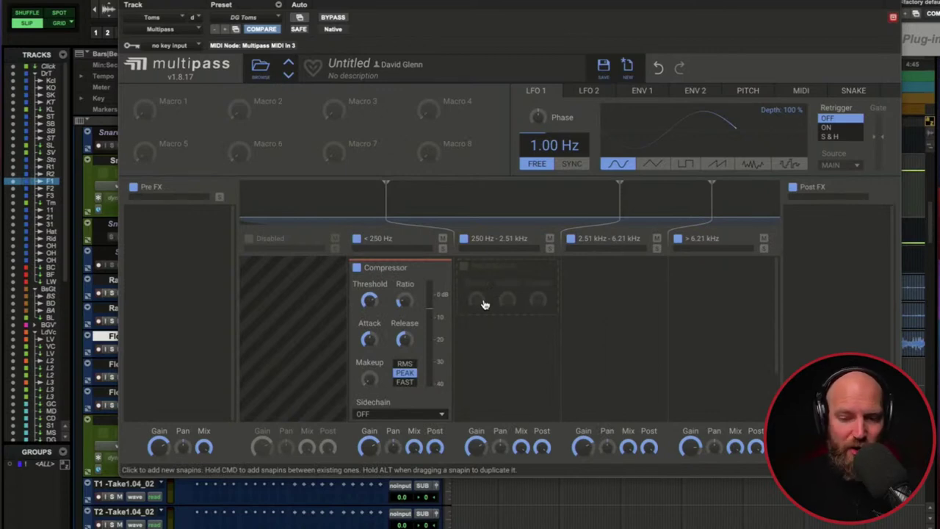
click(404, 342)
drag(404, 341, 390, 323)
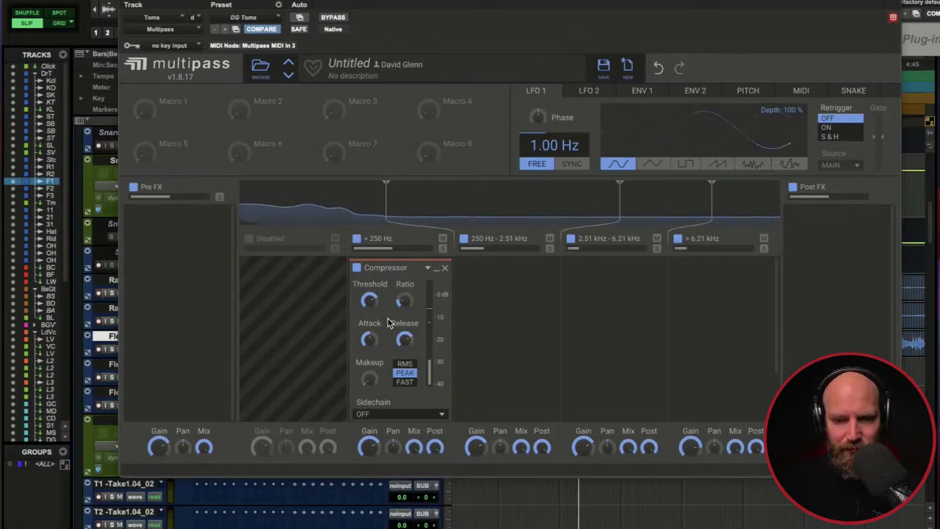
click(370, 300)
drag(369, 301, 371, 315)
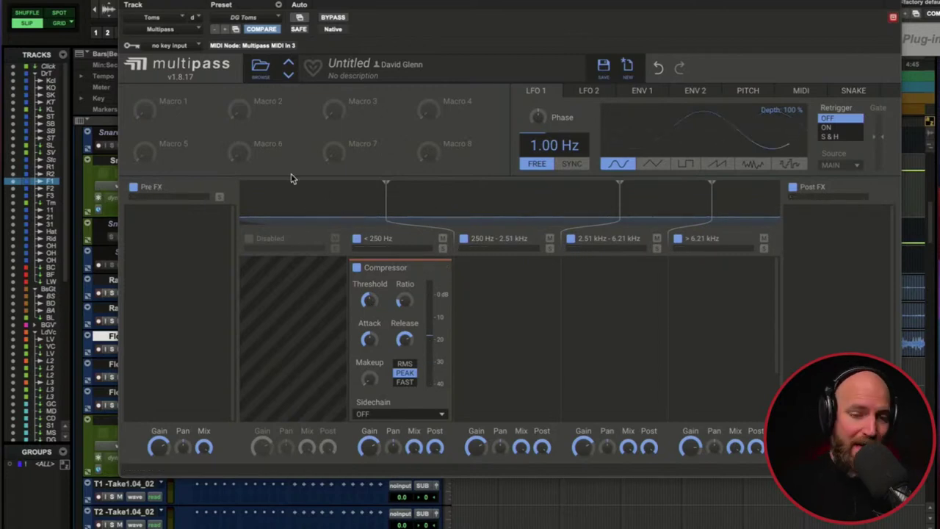
click(127, 3)
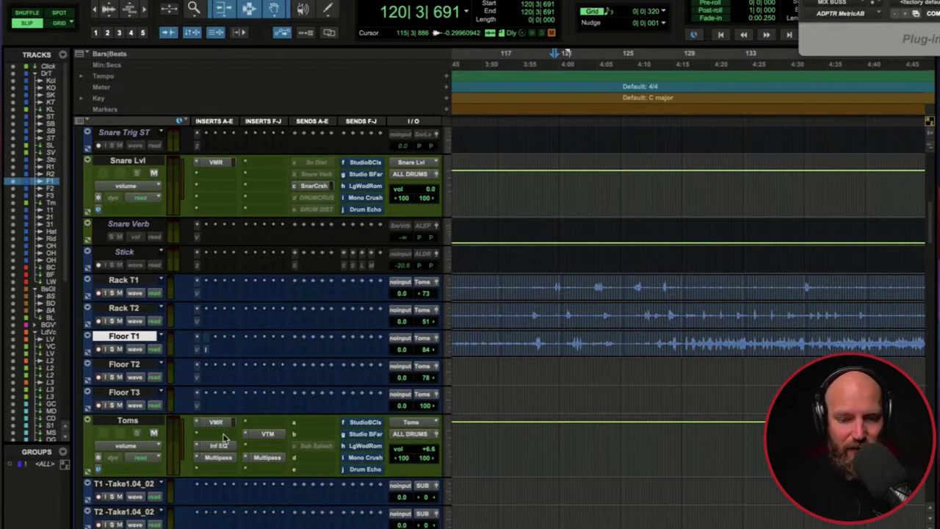
- Reopen the first Multipass on the Toms bus, audition its low-band Compressor during playback, and close the plug-in
click(219, 457)
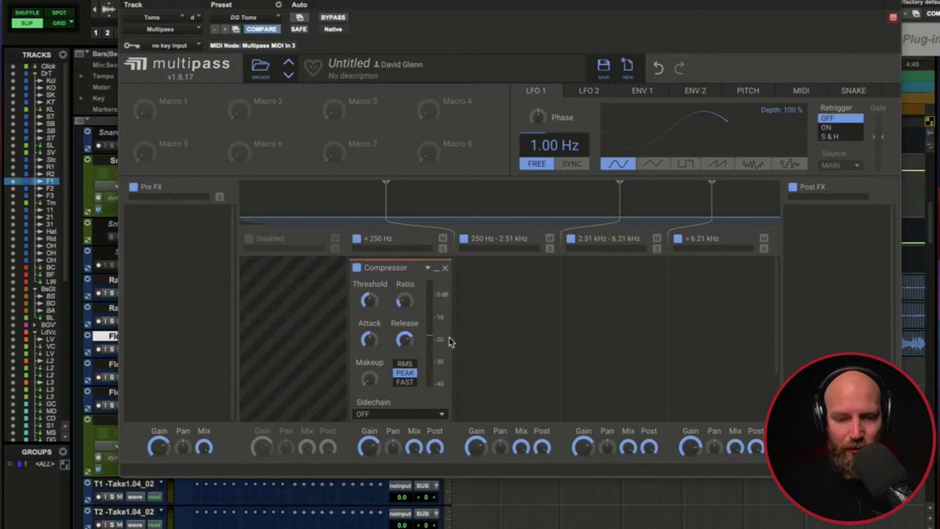
key(space)
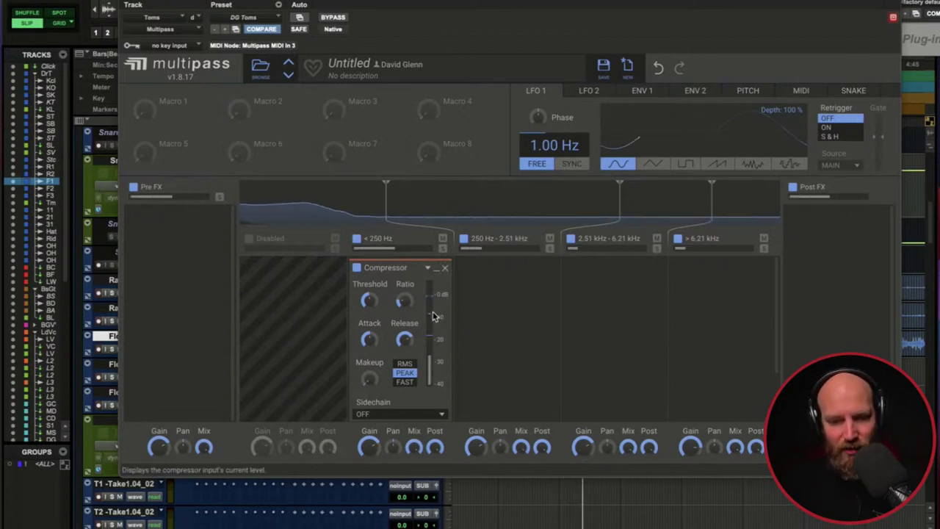
key(space)
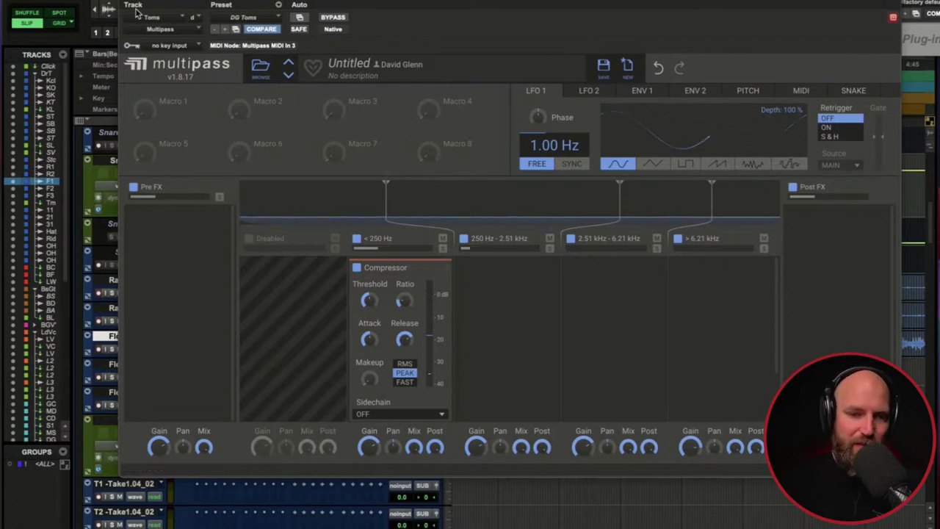
click(127, 3)
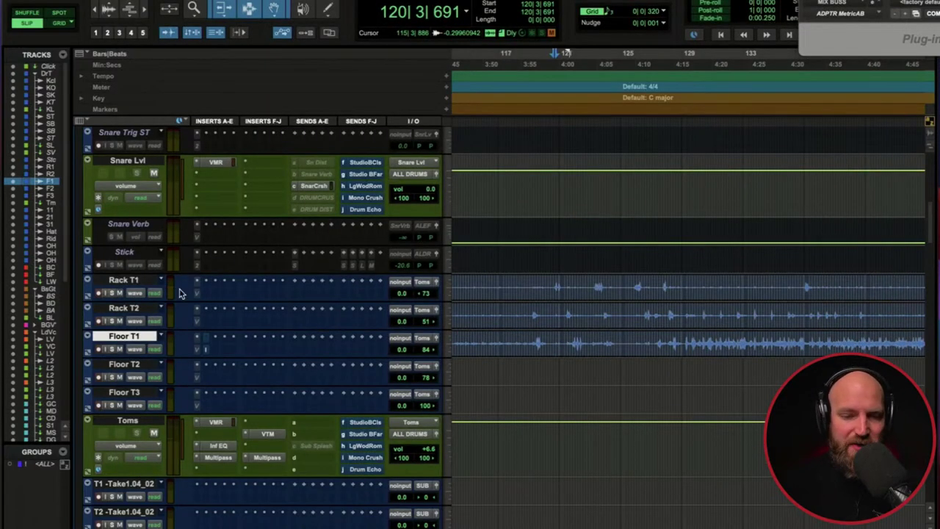
- Remove the Inf EQ insert from Floor T1 and the copied Multipass directly after Inf EQ on the Toms bus
click(206, 346)
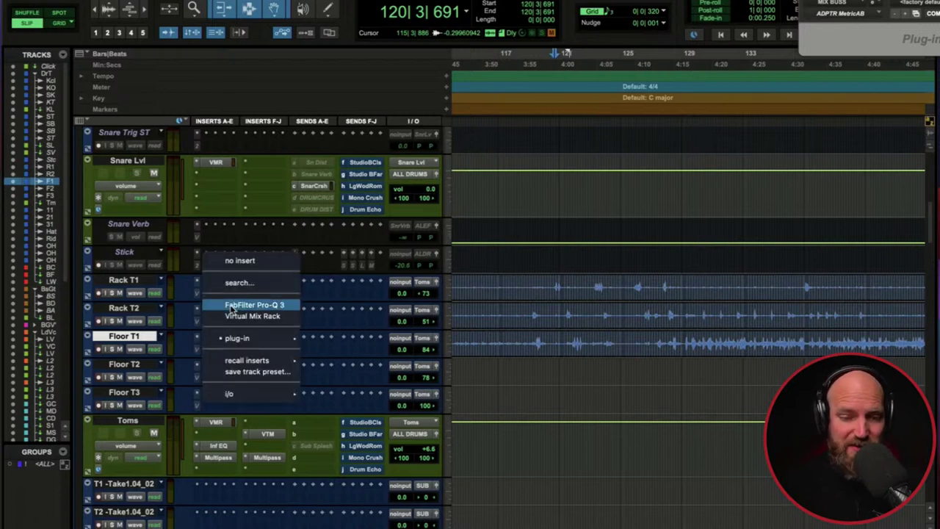
click(245, 269)
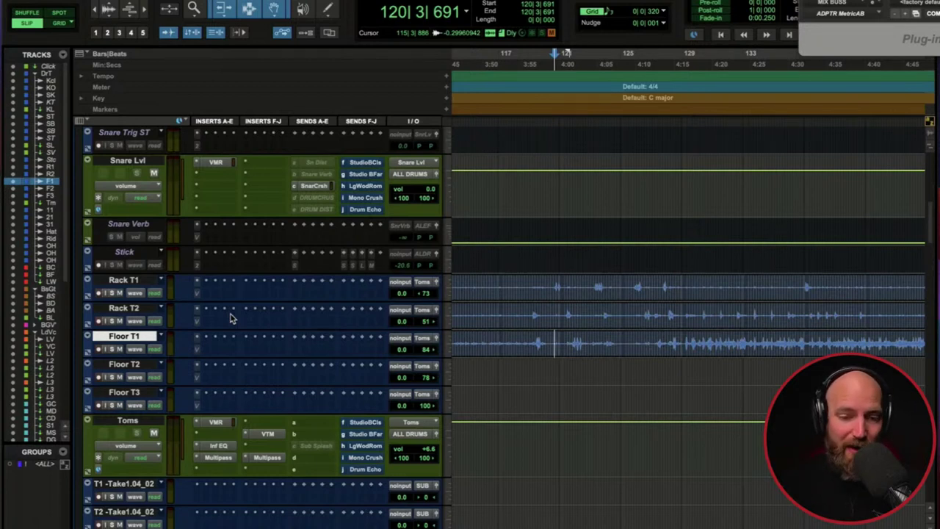
scroll(225, 320, down, 1)
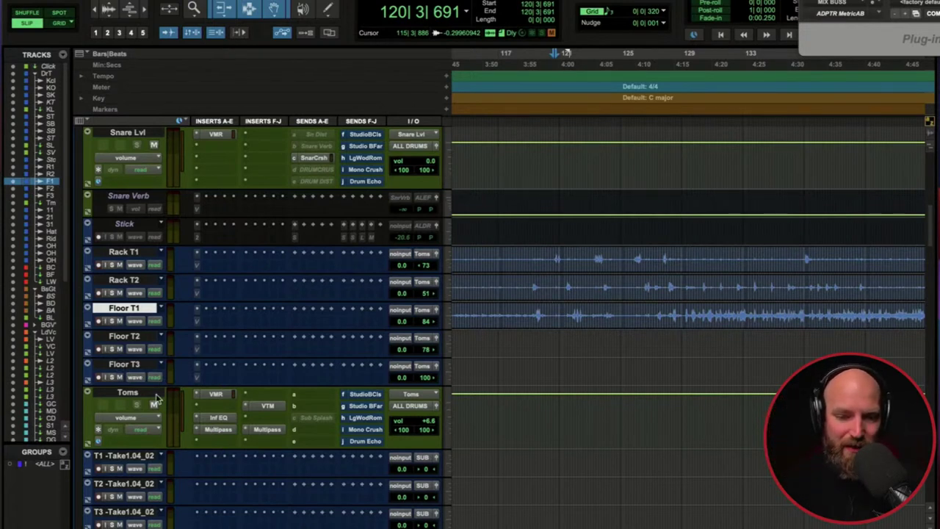
click(196, 429)
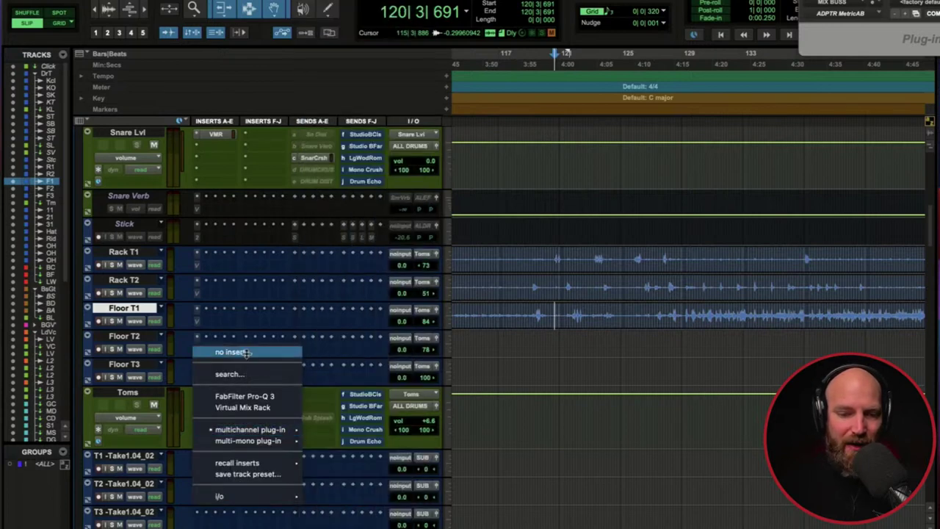
click(230, 352)
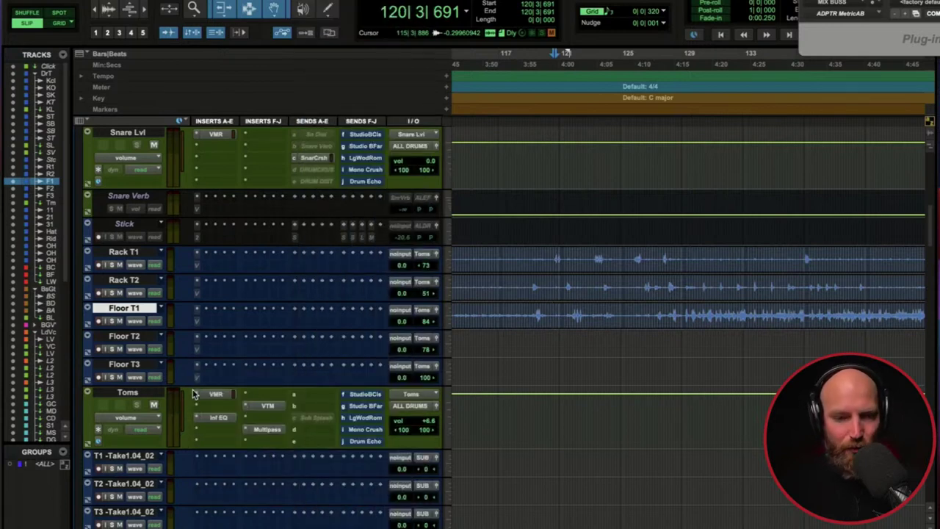
- Delete the full-length T1, T2 and T3 Take 1.04_02-01 clips from the Rack T1, Rack T2 and Floor T1 tracks
key(alt+a)
click(499, 253)
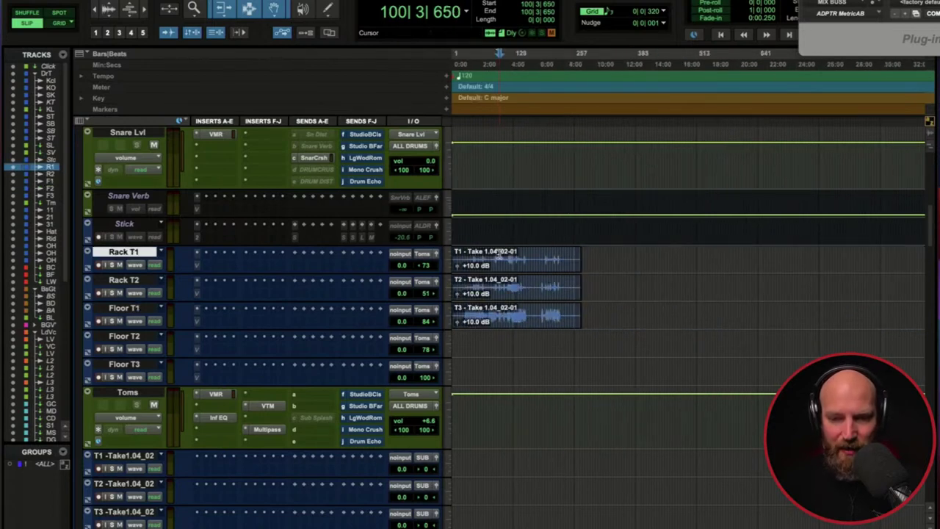
key(shift+semicolon)
key(shift+semicolon)
key(Delete)
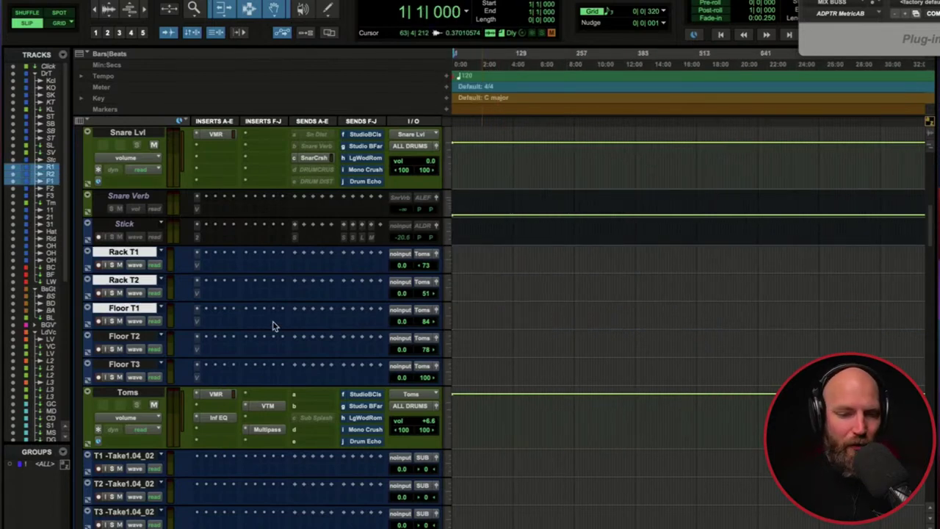
- Hide and make inactive the imported T1, T2 and T3 -Take1.04_02 tracks below the Toms bus
scroll(242, 331, down, 3)
click(126, 309)
shift+click(124, 365)
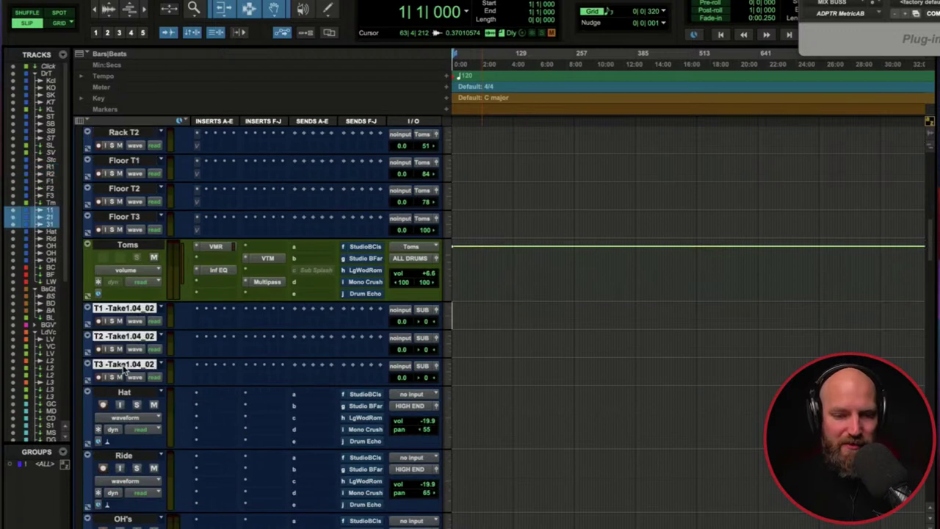
right_click(124, 365)
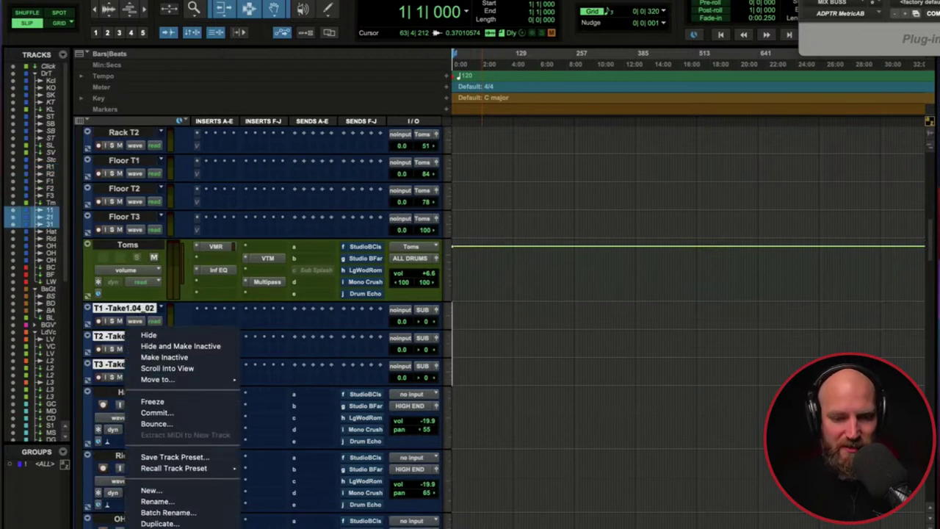
click(199, 346)
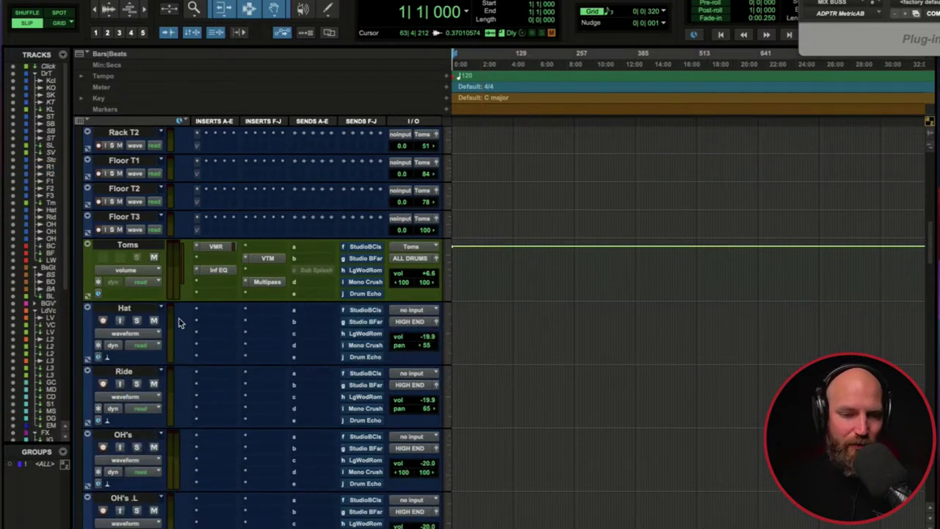
- Select the Hat track and dismiss the Antares Central licence window
click(127, 308)
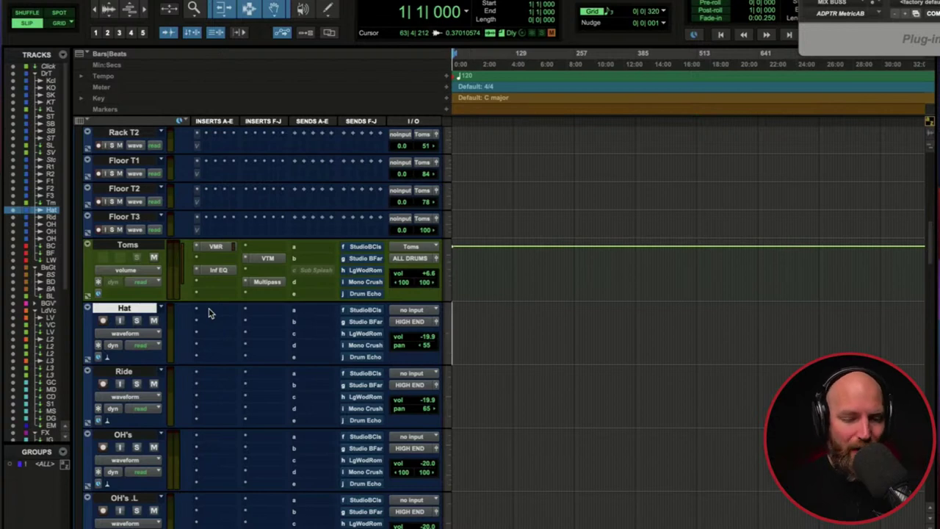
scroll(209, 314, down, 2)
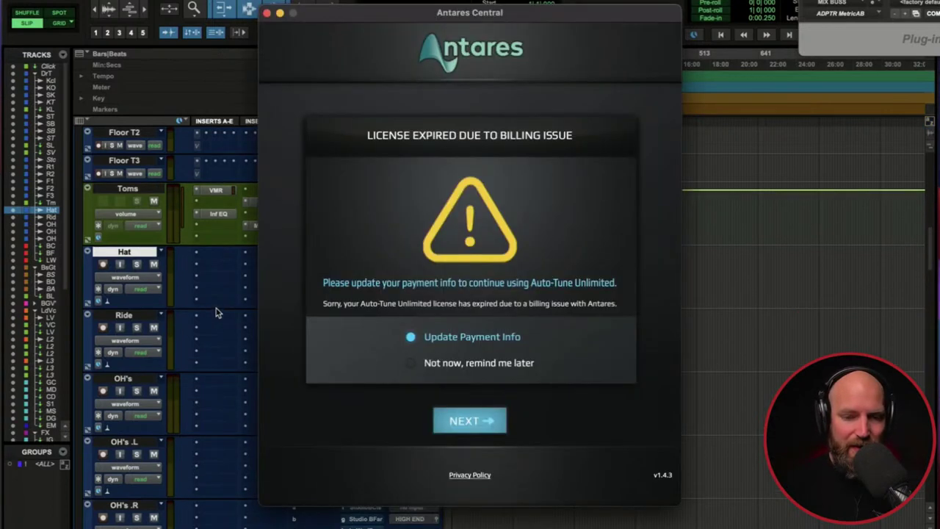
click(268, 14)
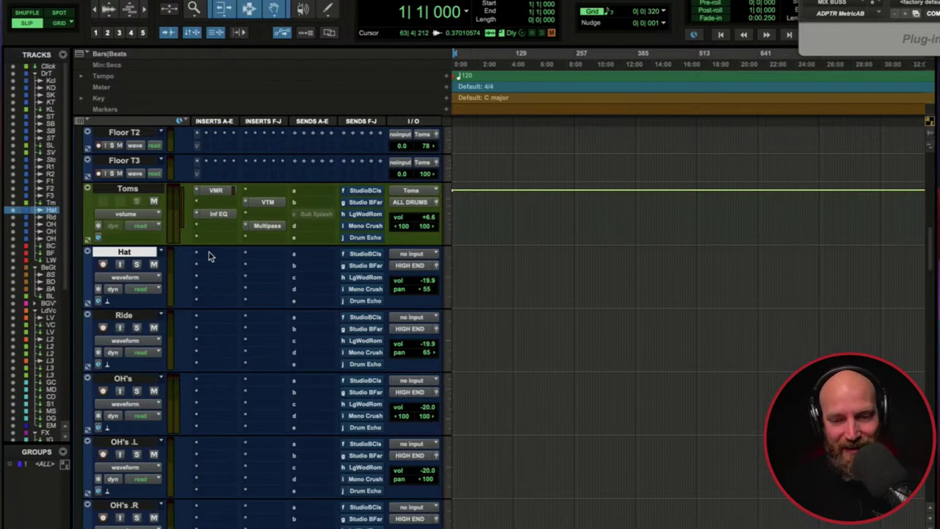
- Open the Multipass on the Bass DI track, examine its band splits, Transient Shapers and Distortion modules, and close the plug-in
scroll(177, 266, down, 1)
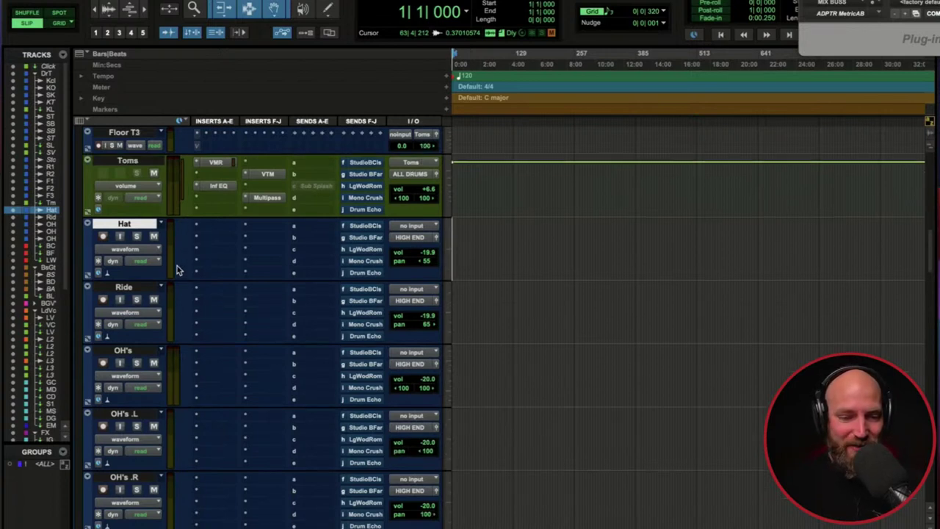
scroll(176, 277, down, 1)
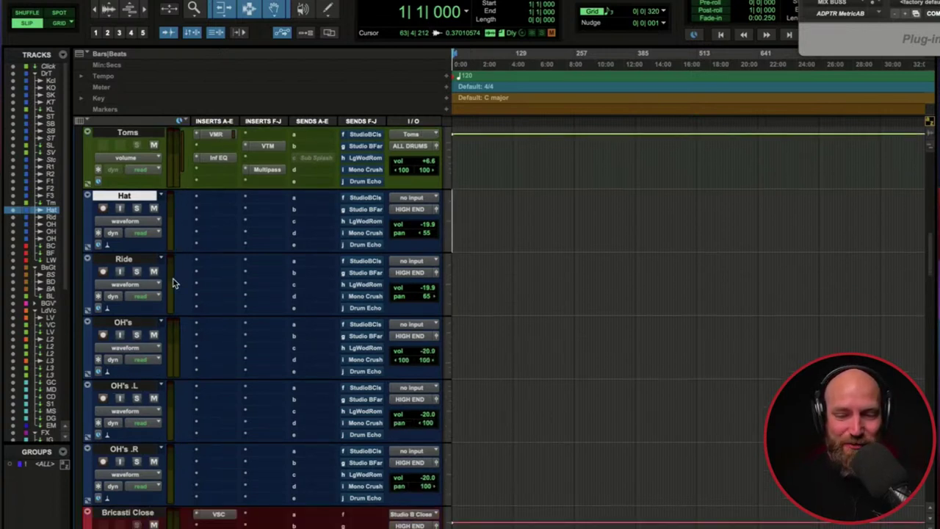
scroll(174, 284, down, 4)
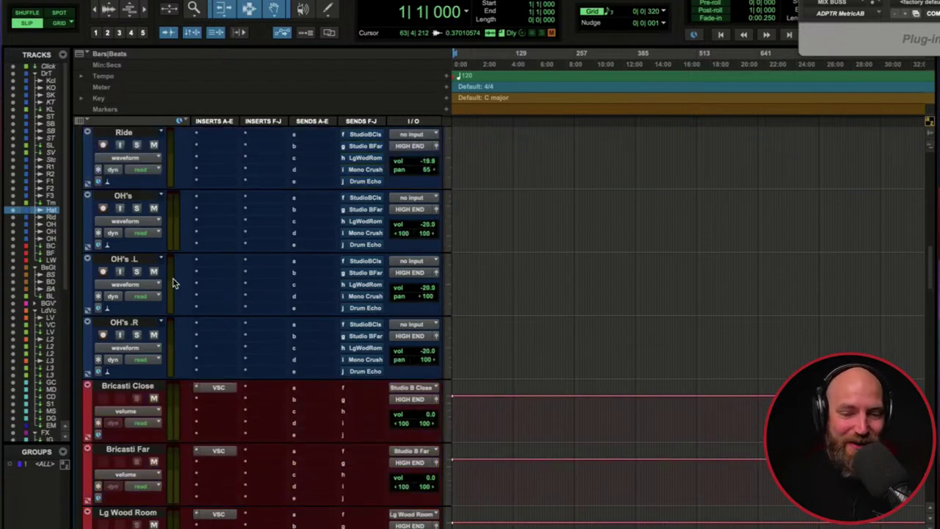
click(129, 260)
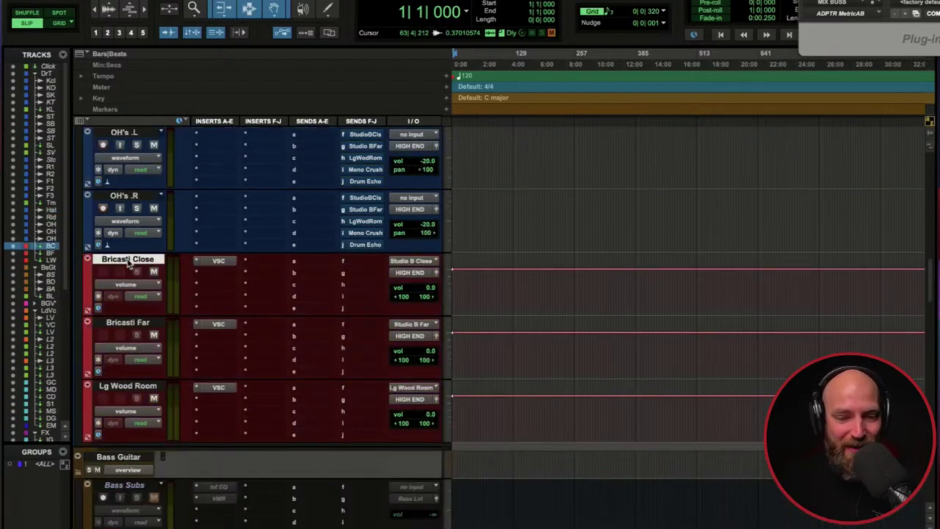
scroll(126, 262, down, 3)
click(123, 264)
scroll(123, 266, down, 2)
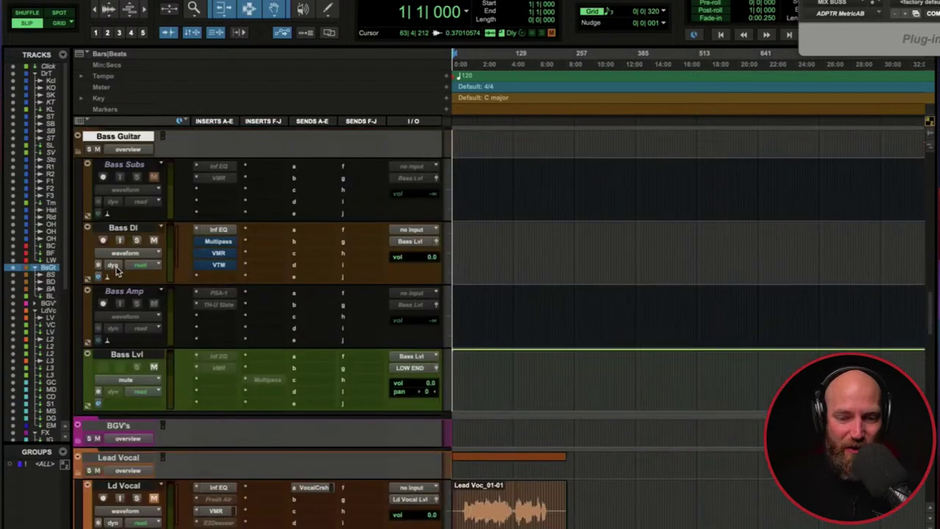
click(217, 242)
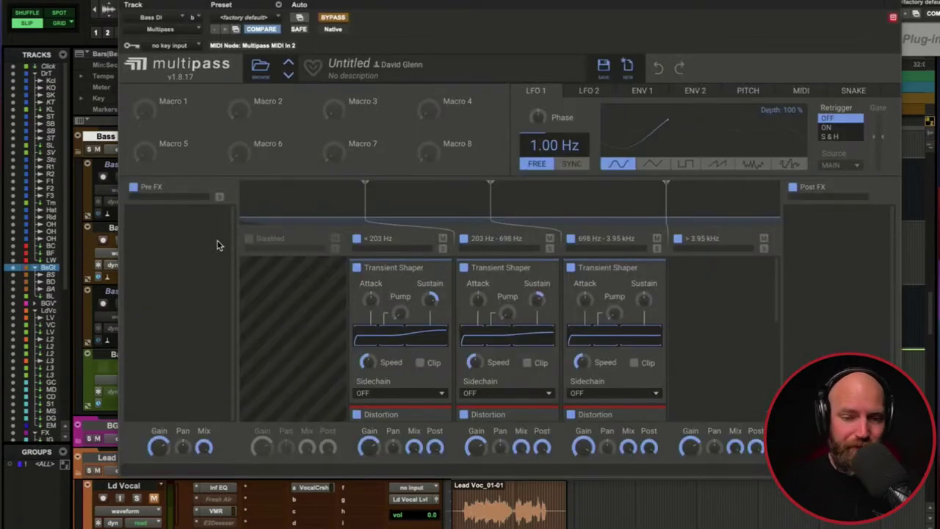
drag(433, 1, 401, 24)
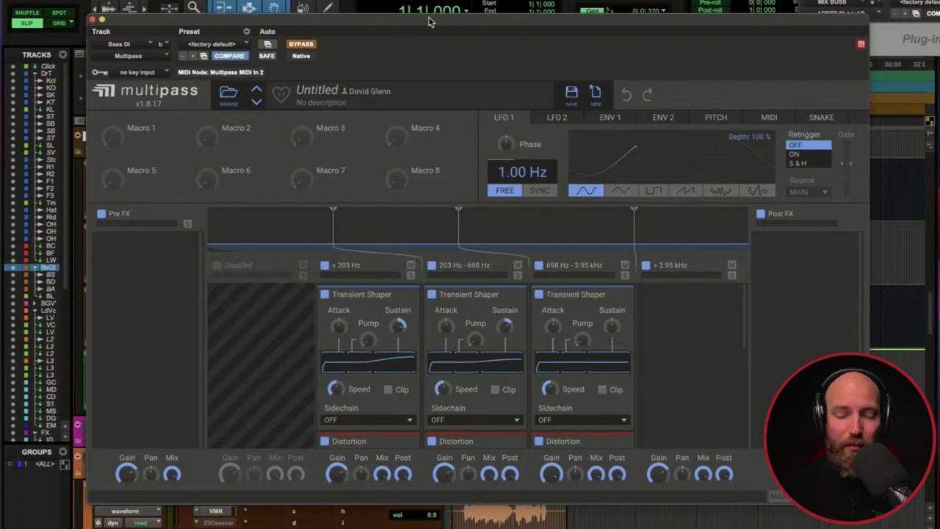
drag(431, 22, 422, 10)
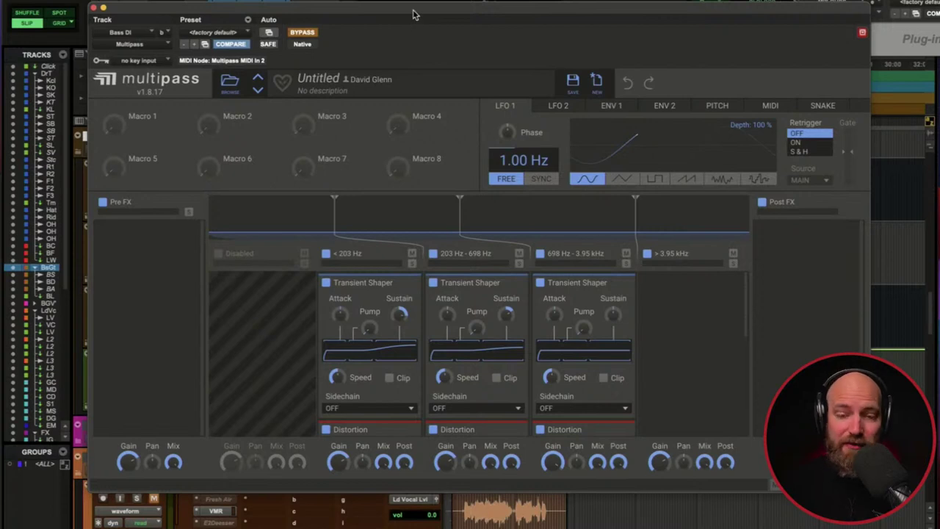
drag(395, 11, 404, 10)
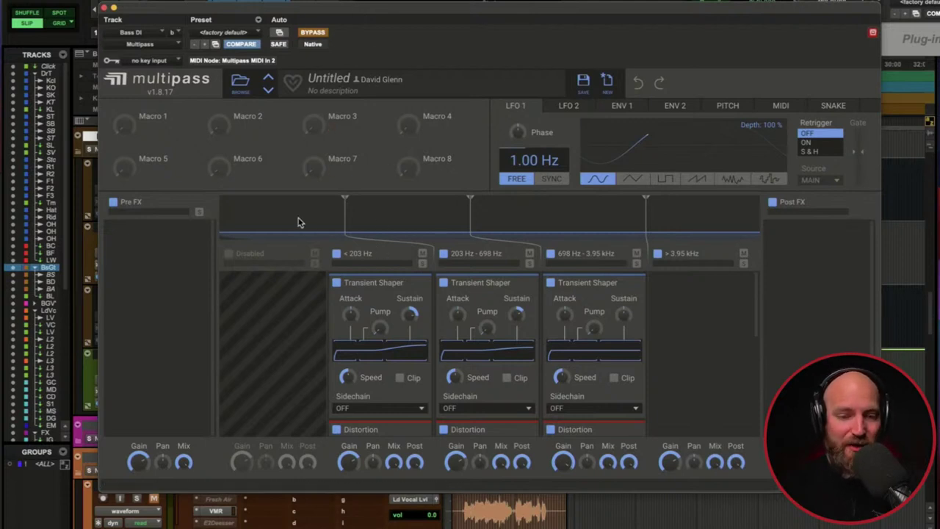
click(104, 7)
scroll(226, 287, up, 5)
scroll(226, 286, up, 10)
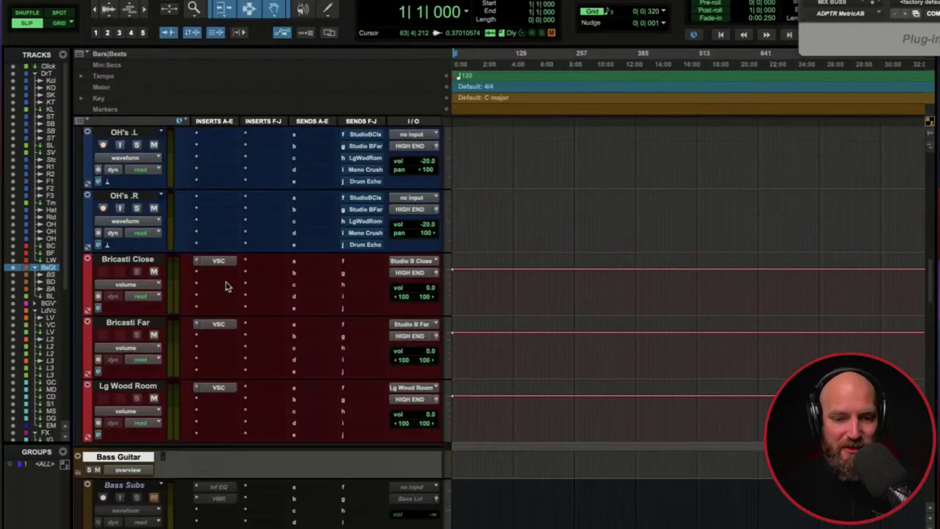
- Review the band splits and Transient Shapers in the Toms bus Multipass, close it, and open the Multipass on the Bass DI track
click(268, 256)
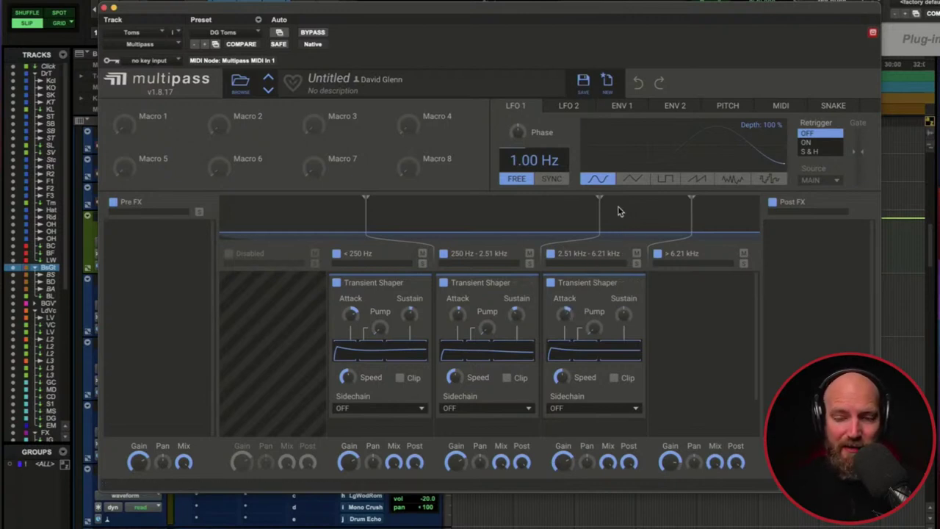
click(105, 8)
scroll(218, 330, down, 12)
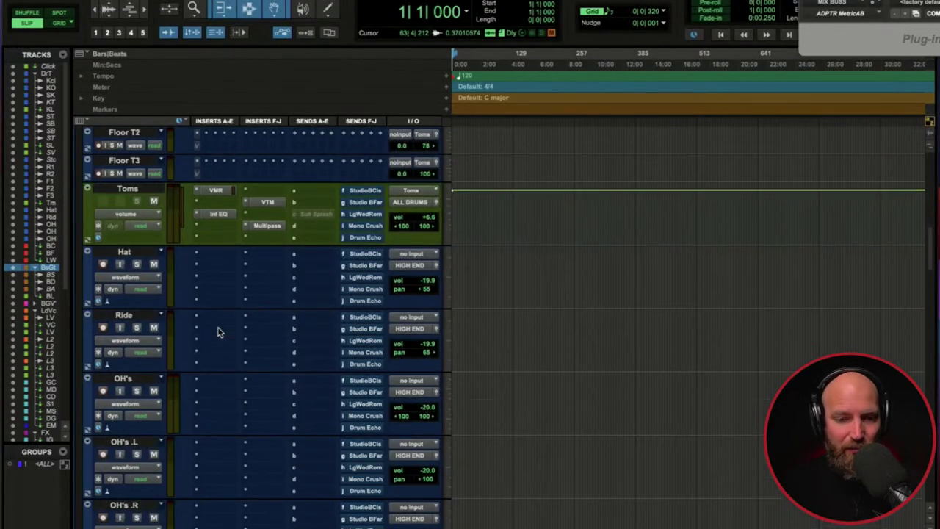
scroll(218, 330, down, 5)
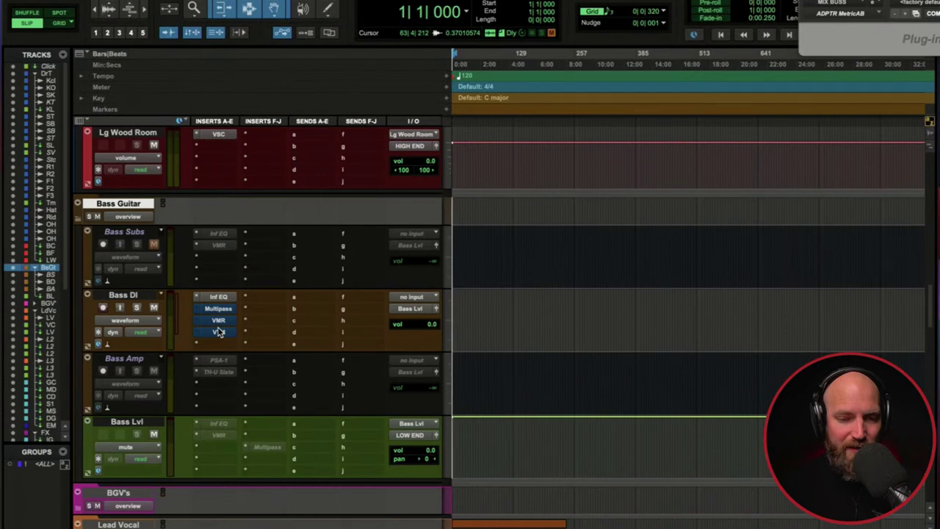
click(214, 311)
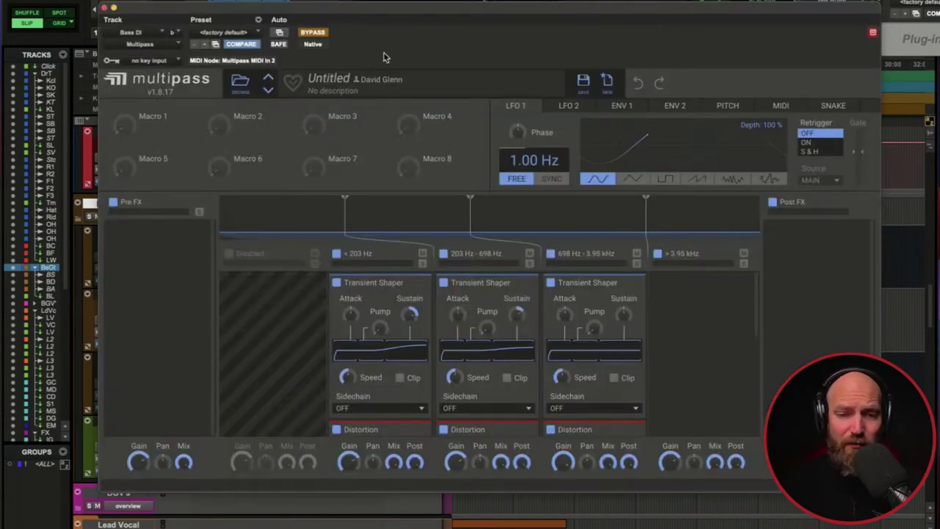
drag(382, 16, 383, 8)
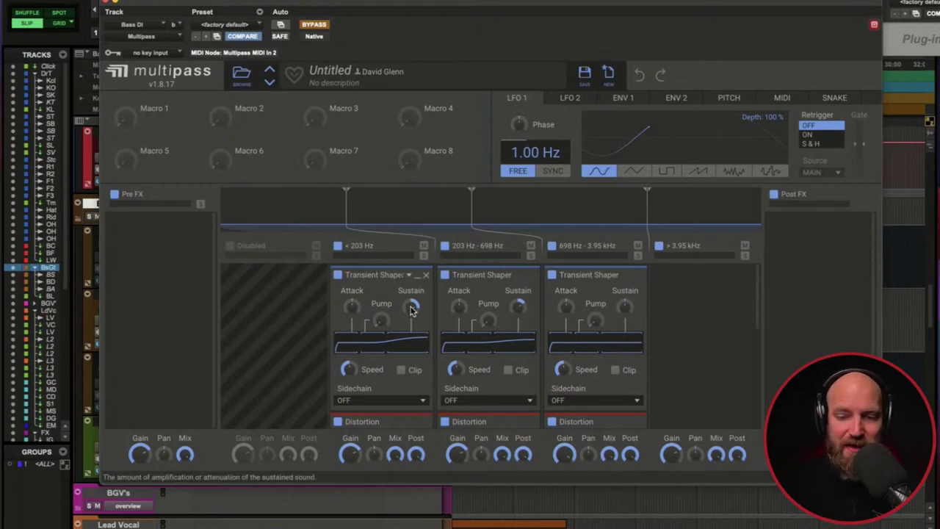
- Import Bass - Take 1.02_01.wav from the Fighting For Me [Client Files] folder onto the start of the Bass DI track
drag(211, 5, 268, 396)
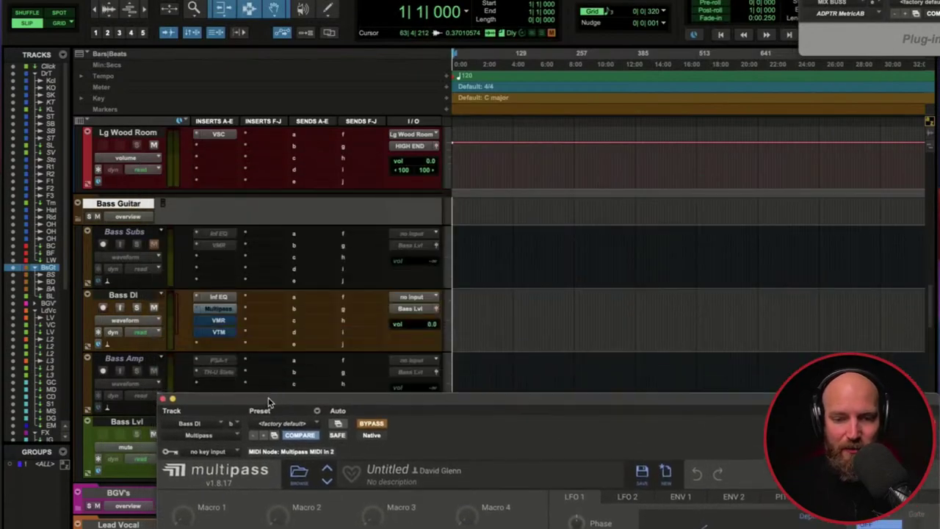
key(super+Tab)
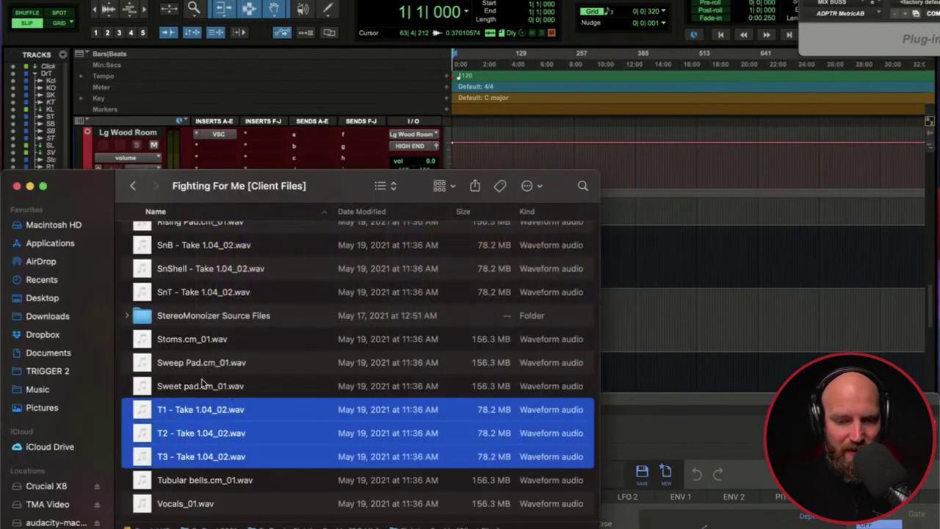
scroll(222, 394, up, 20)
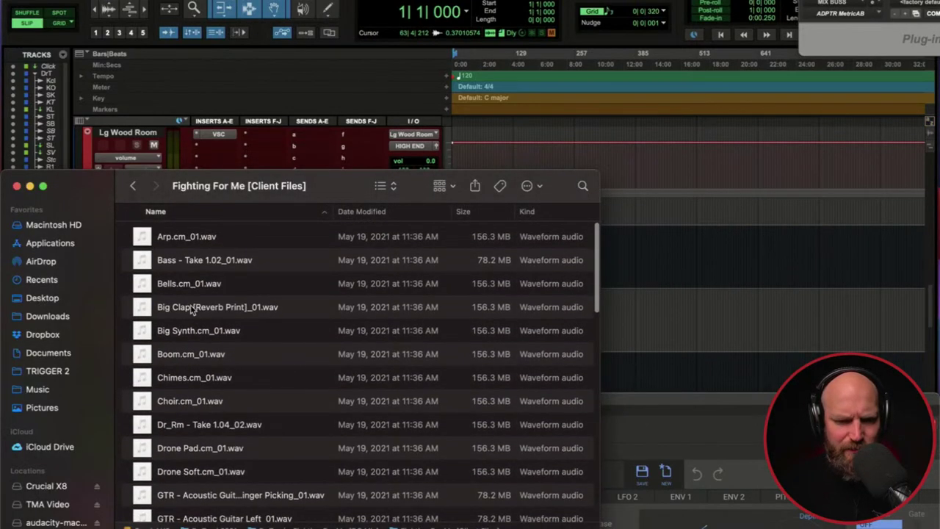
drag(181, 261, 506, 332)
- Audition the bass clip on the Bass DI track and raise its clip gain to +15.8 dB
click(473, 305)
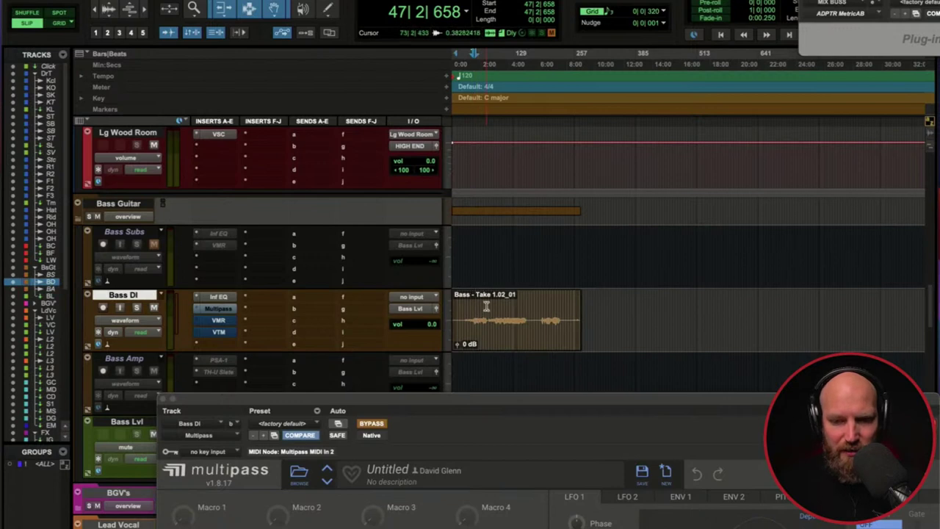
click(478, 310)
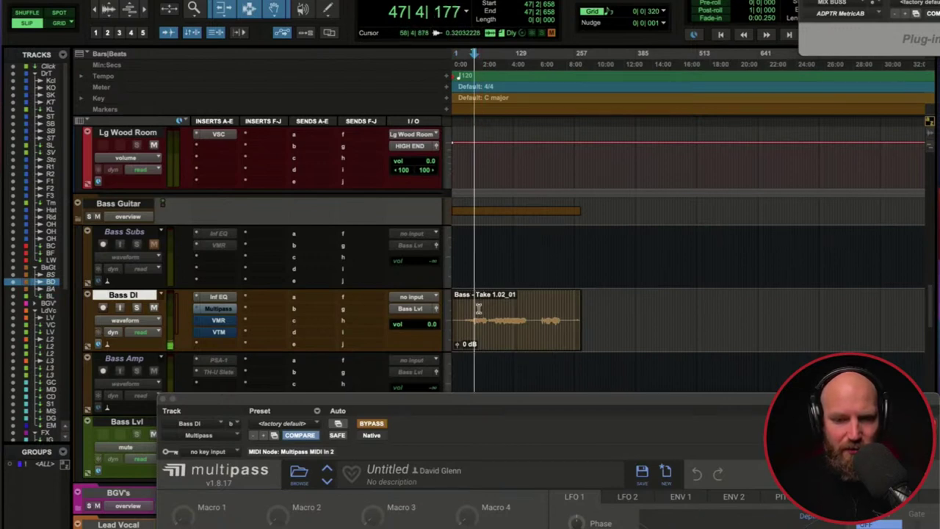
click(455, 346)
drag(454, 346, 390, 209)
key(space)
click(506, 312)
key(space)
drag(457, 344, 451, 319)
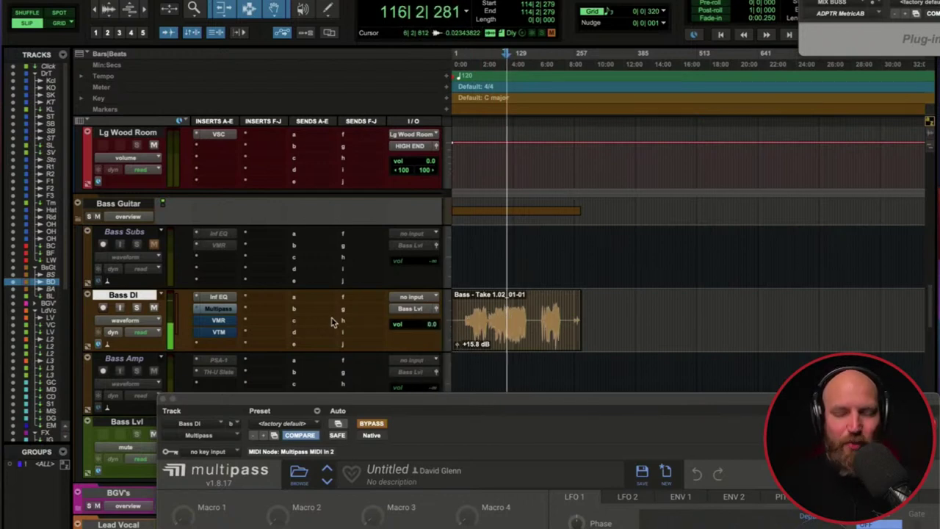
key(space)
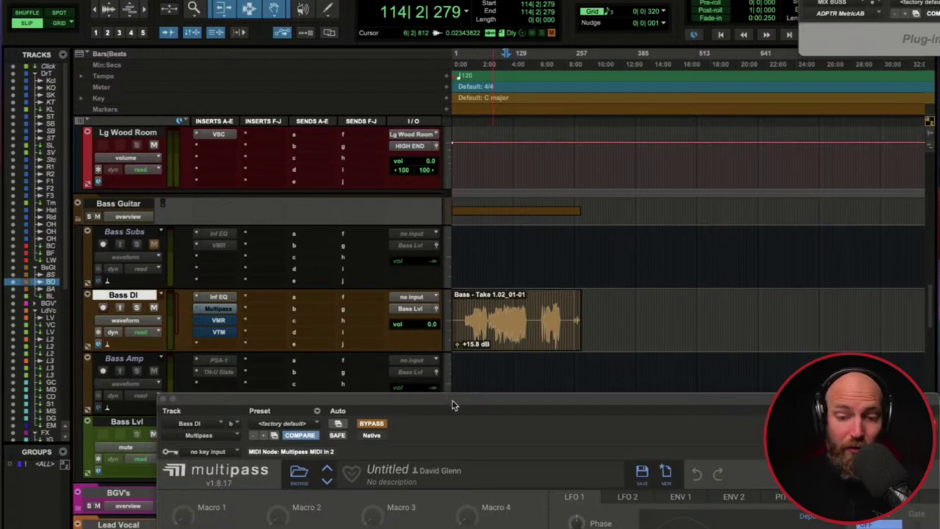
- Enable the Bass DI Multipass, reset Transient Shaper Sustain to neutral in the two lowest active bands, and audition the bass
drag(381, 404, 330, 40)
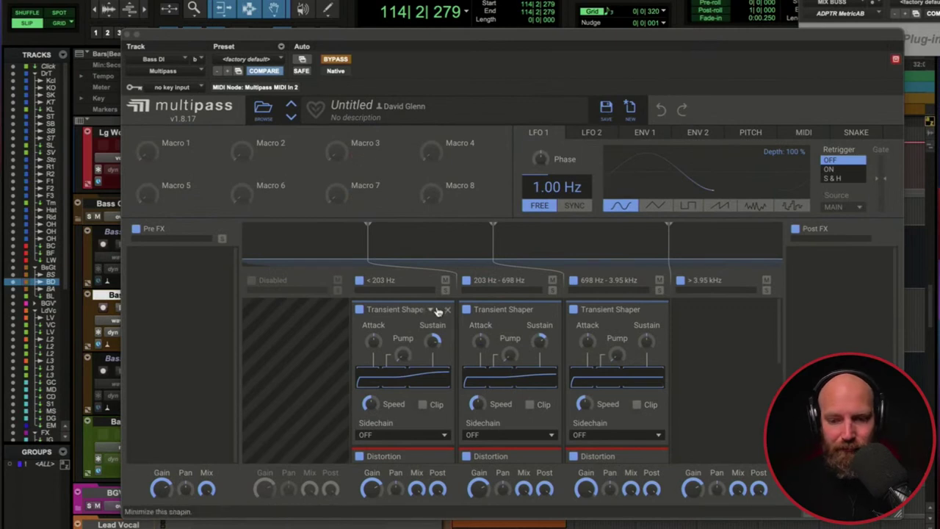
drag(433, 341, 435, 346)
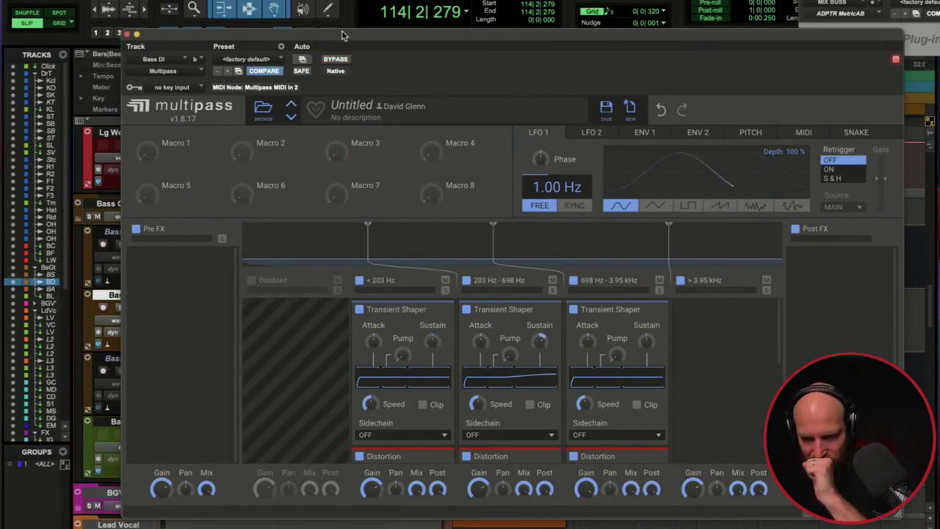
drag(329, 40, 318, 22)
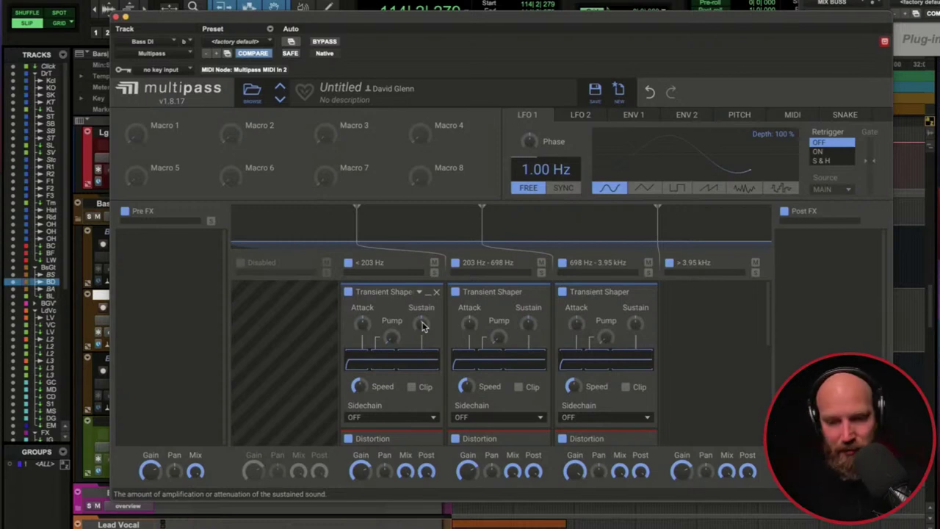
key(space)
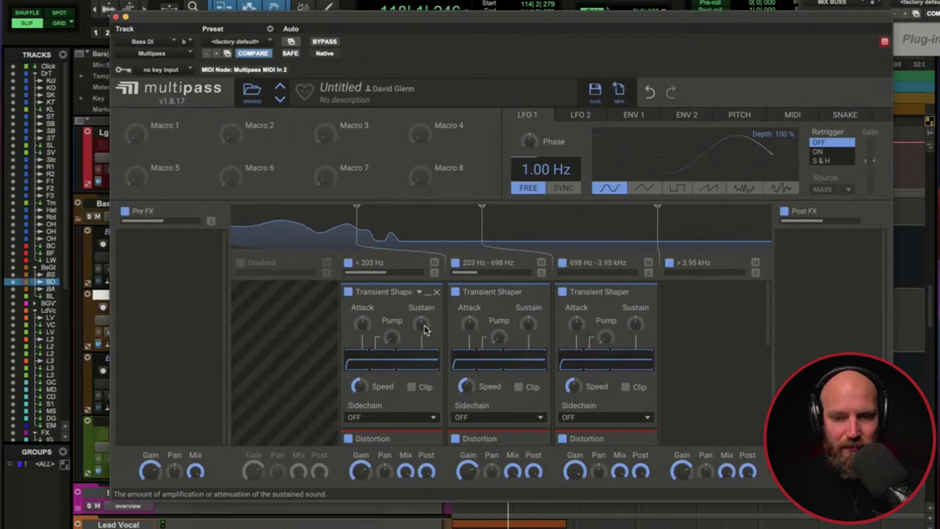
key(space)
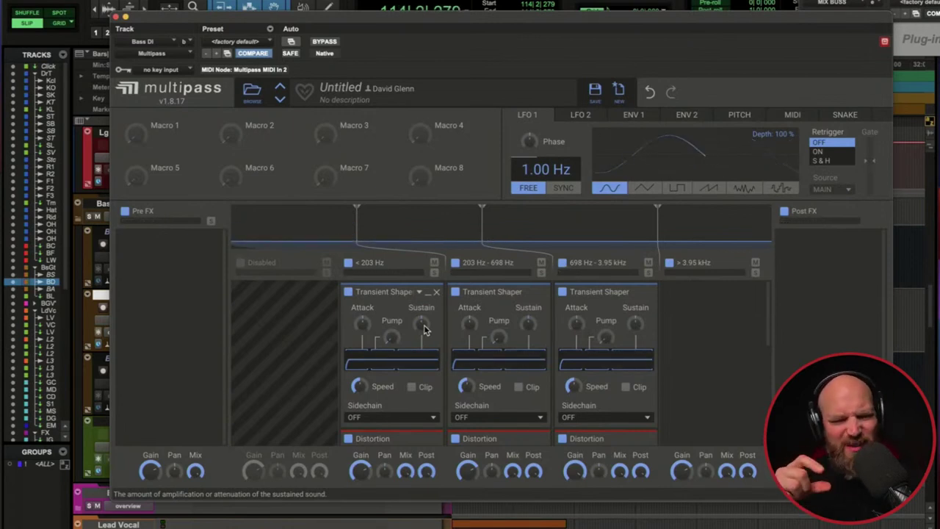
- Raise the Transient Shaper's Sustain in the below-203 Hz band of the Bass DI Multipass while the bass plays
click(121, 18)
scroll(584, 320, up, 4)
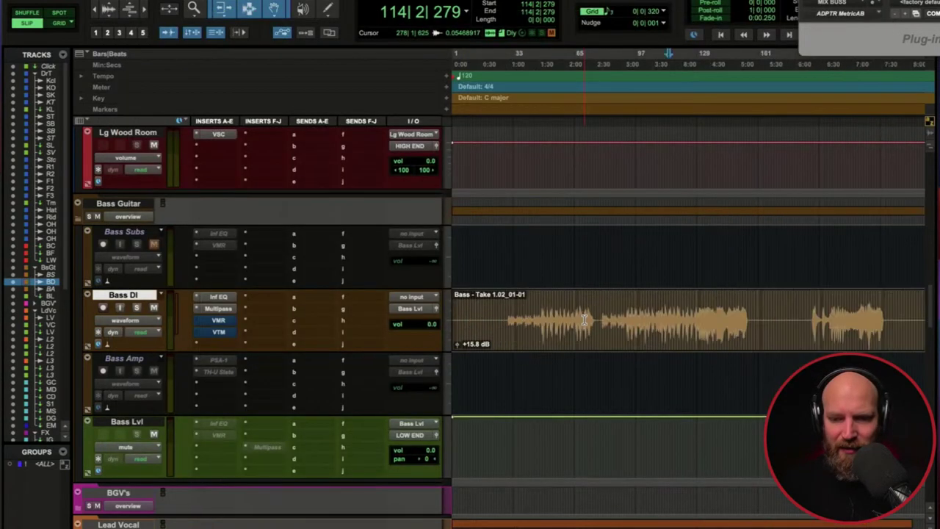
scroll(584, 319, right, 1)
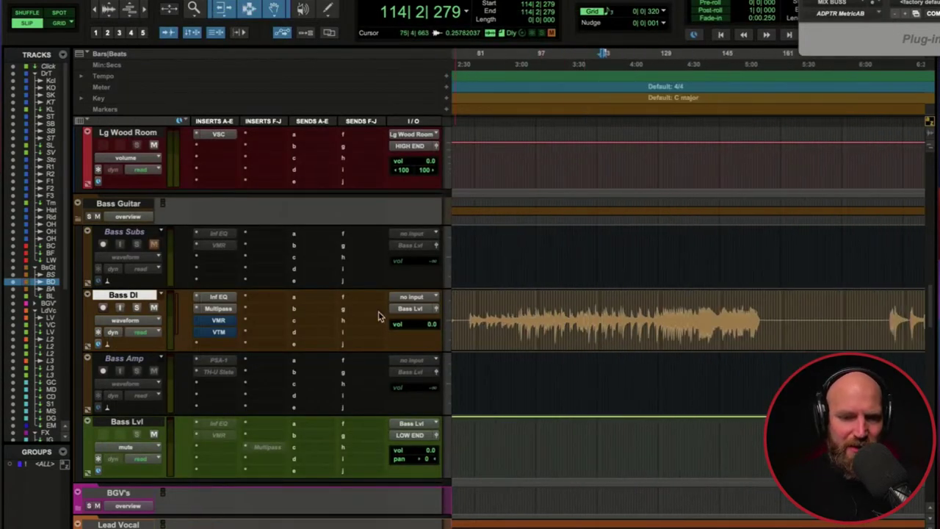
click(225, 308)
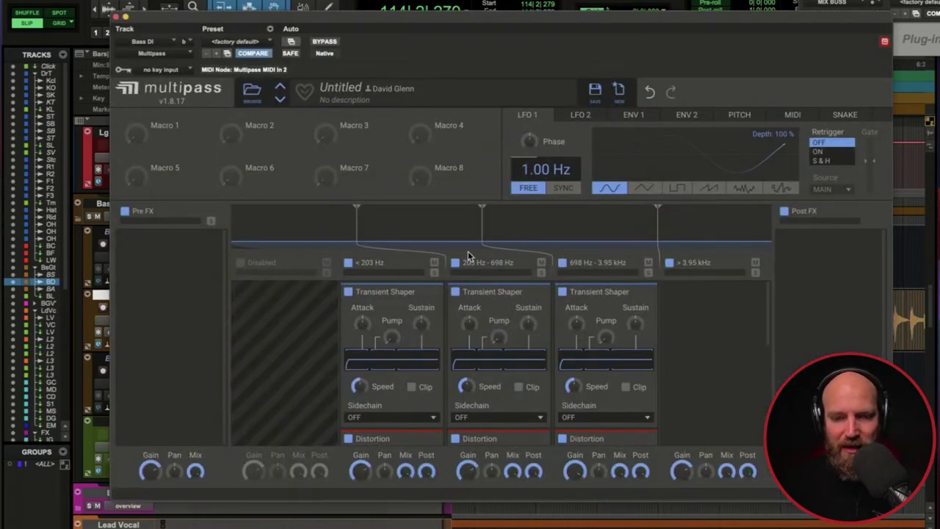
key(space)
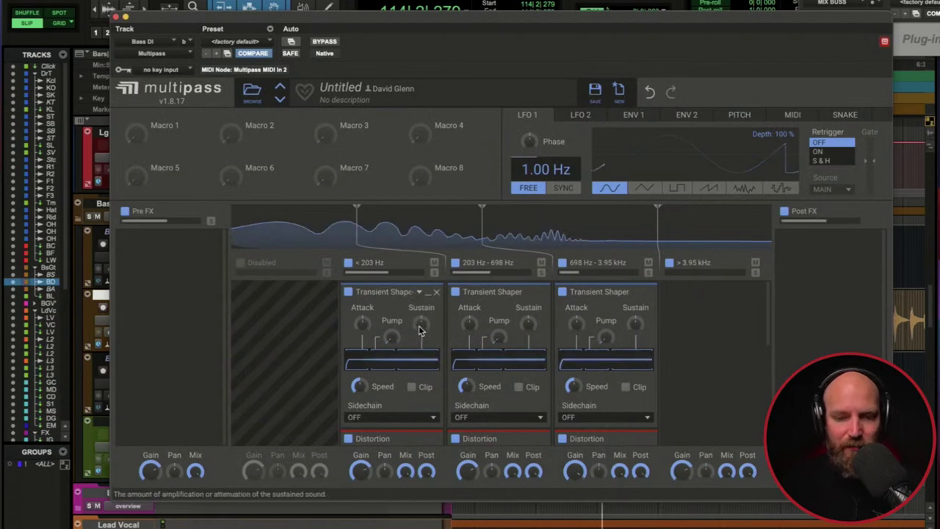
drag(421, 324, 421, 297)
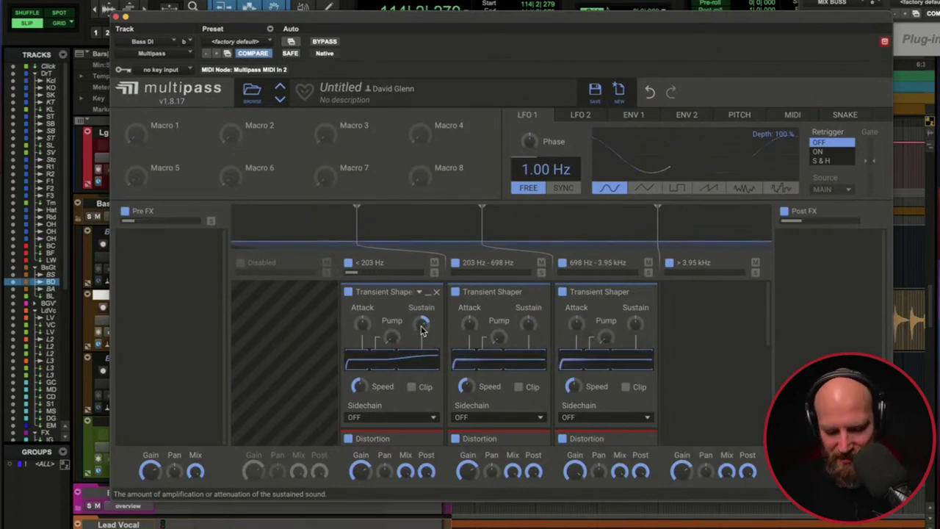
drag(422, 330, 421, 304)
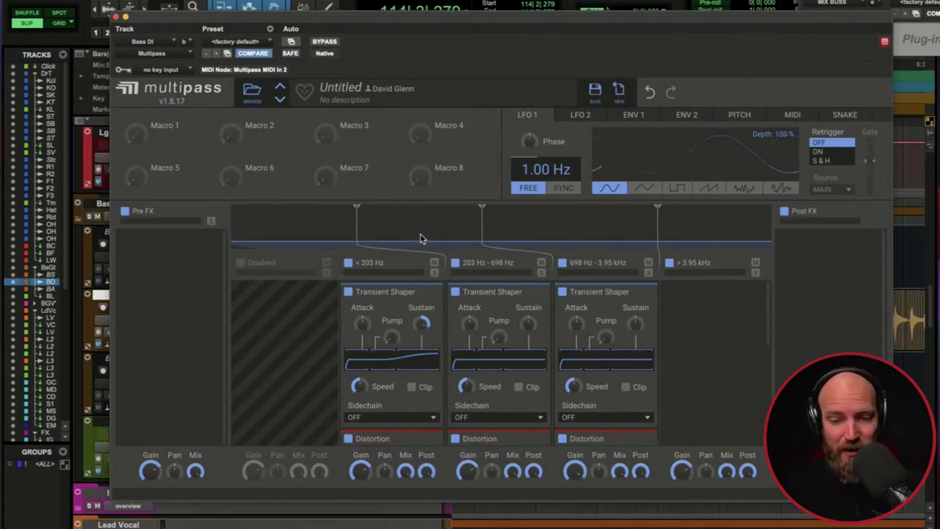
- Compare the bass with the Multipass bypassed and active, leaving the plug-in enabled
click(327, 42)
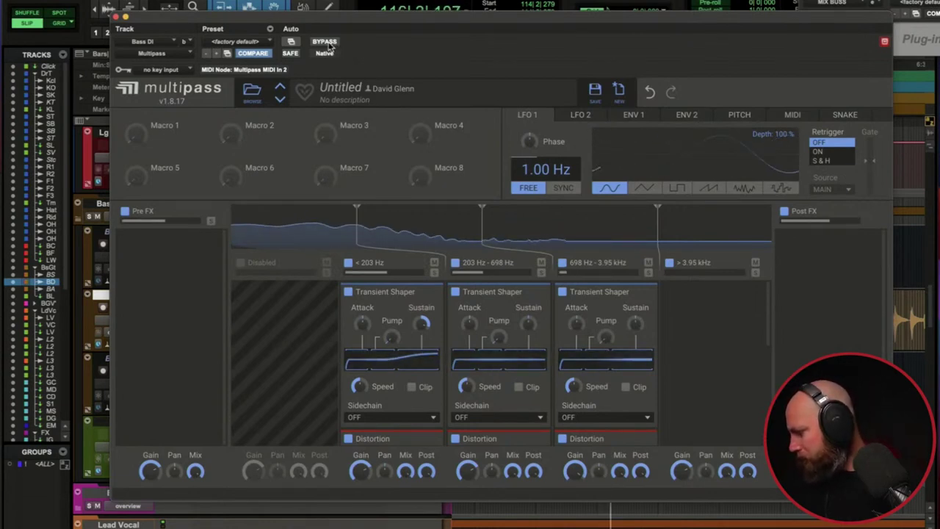
click(327, 42)
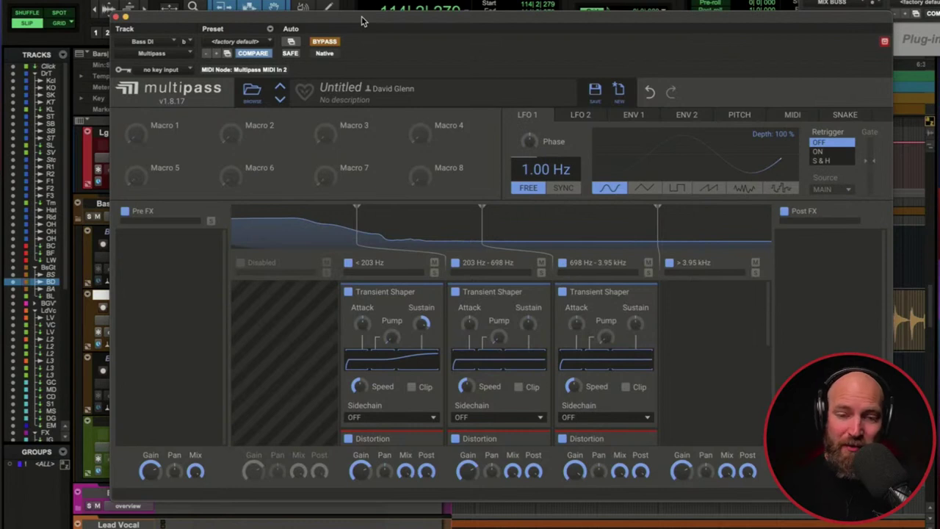
click(333, 41)
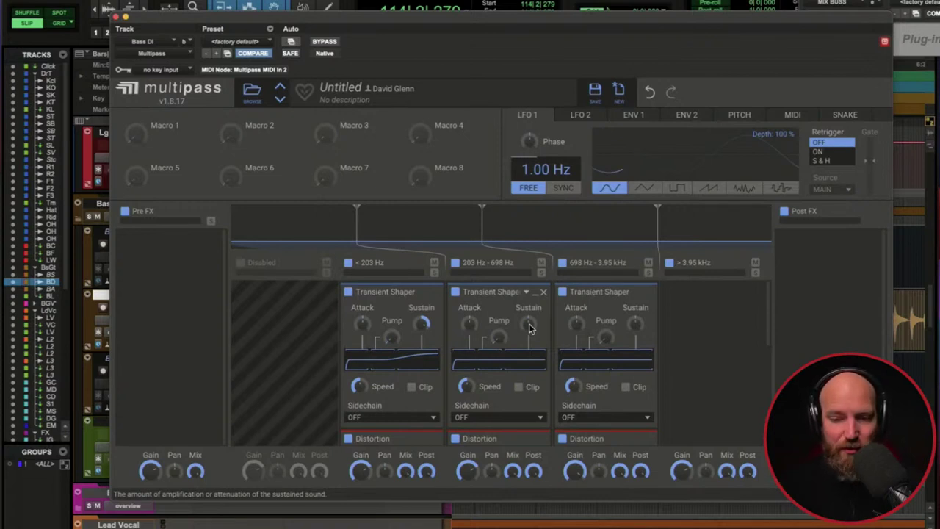
- Raise the Transient Shaper's Sustain in the 203–698 Hz band to about 70% while auditioning the bass
key(space)
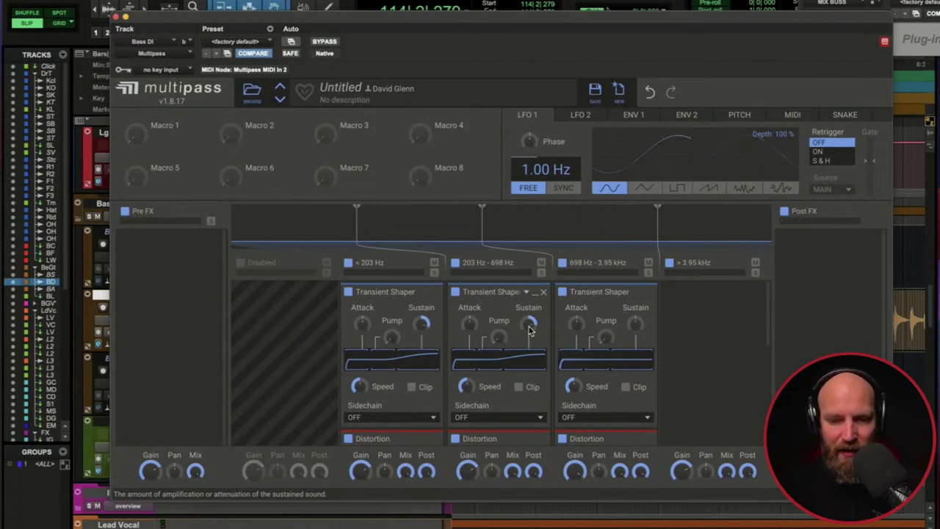
click(531, 330)
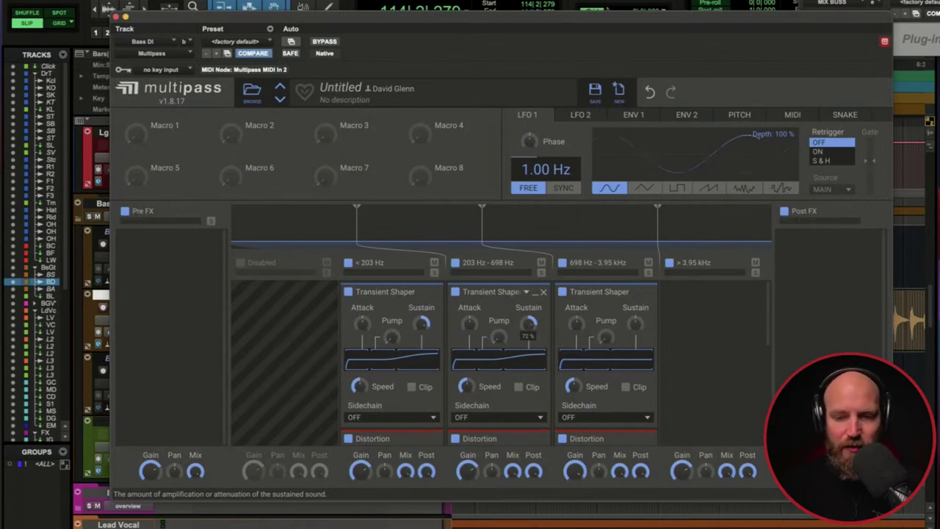
drag(530, 330, 531, 327)
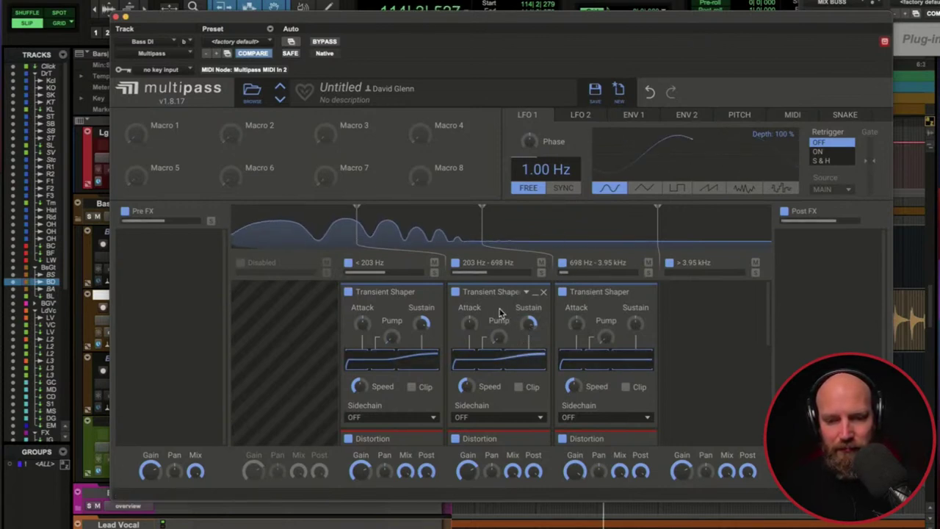
- Mute the below-203 Hz band and compare the 203–698 Hz band with its Transient Shaper off and on
click(435, 263)
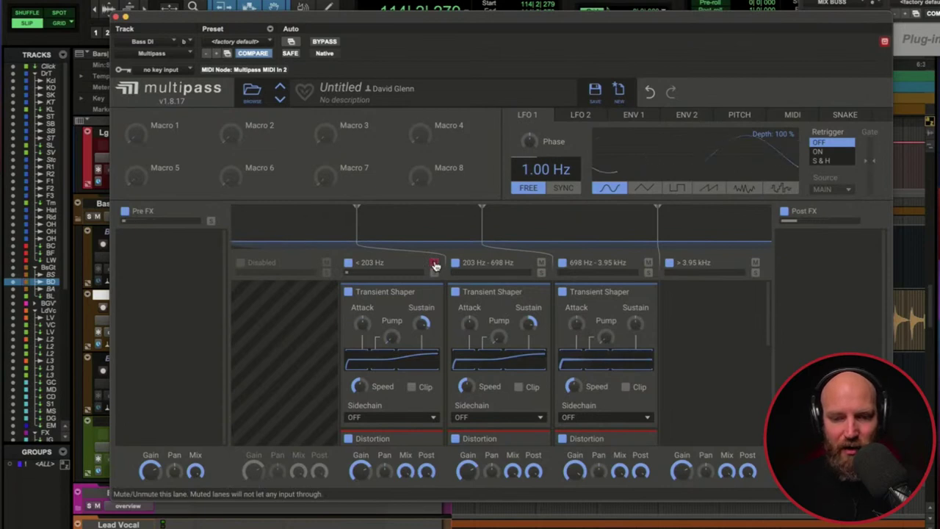
click(456, 293)
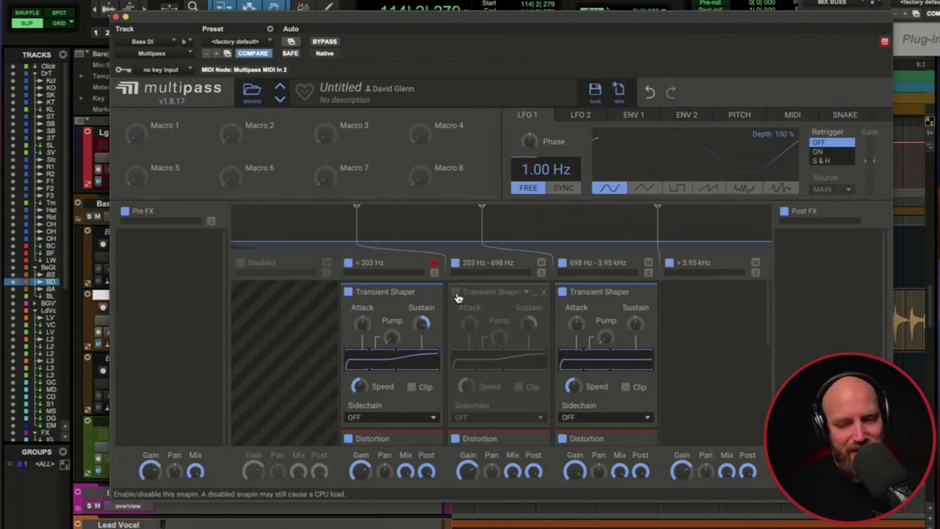
click(456, 292)
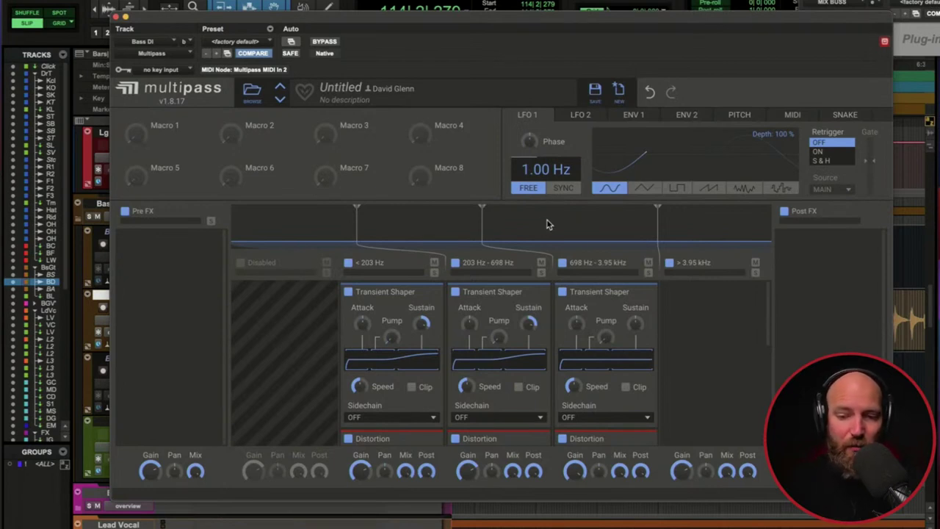
- Lower the Transient Shaper's Attack in the 698 Hz–3.95 kHz band to -33% while the bass plays
drag(442, 24, 449, 15)
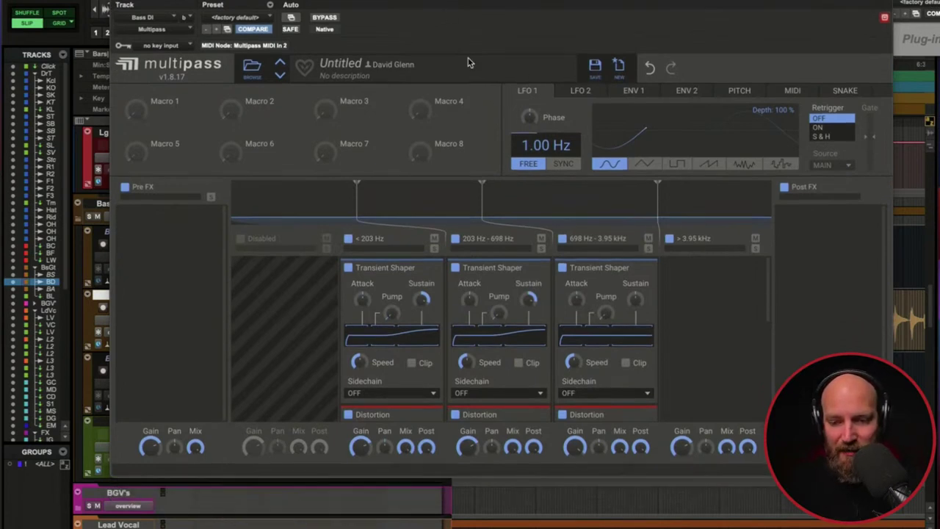
key(space)
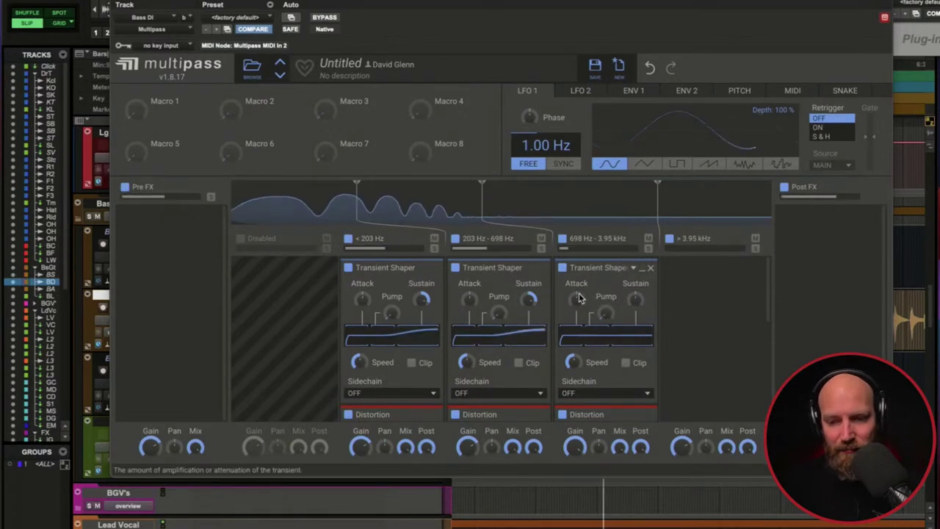
click(578, 302)
drag(577, 301, 577, 327)
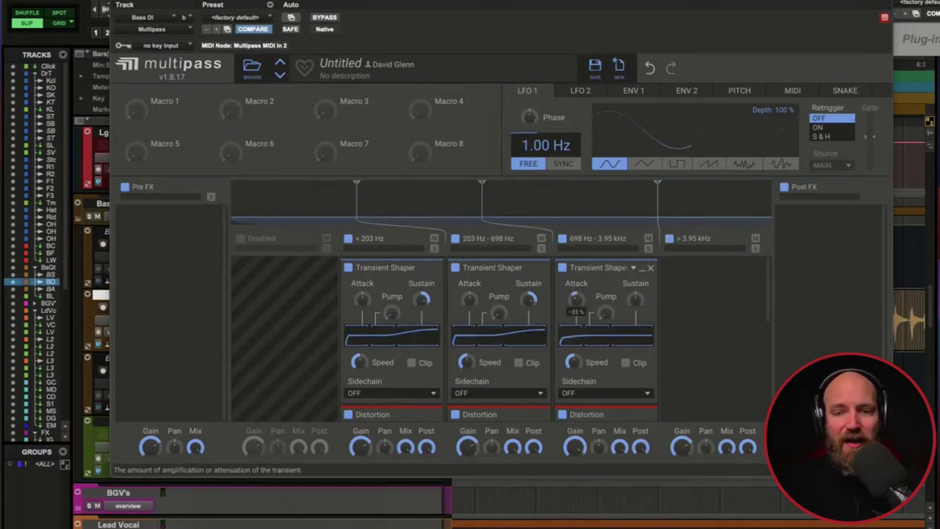
- Raise the Transient Shaper's Sustain in the 698 Hz–3.95 kHz band and compare the bass with the Multipass active and bypassed
drag(578, 327, 577, 329)
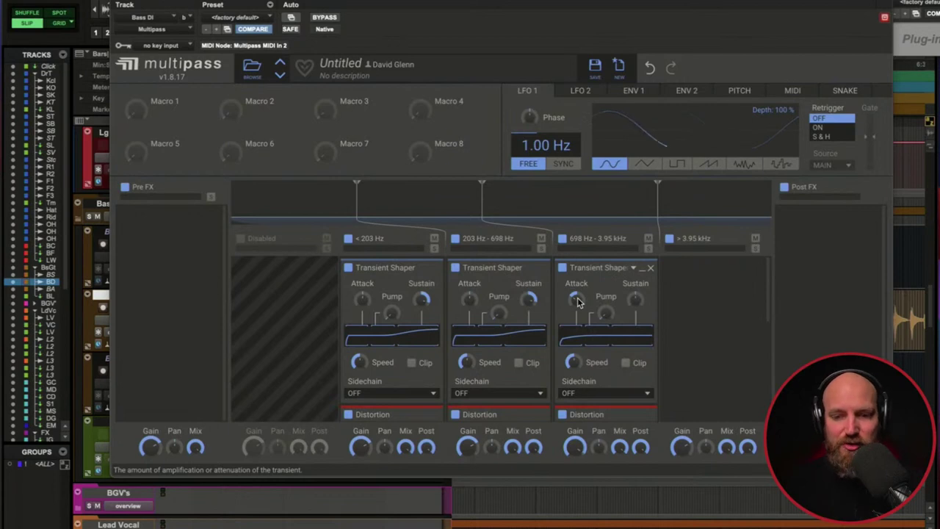
mouse_move(635, 298)
mouse_down()
mouse_move(636, 285)
mouse_move(636, 304)
mouse_up()
key(space)
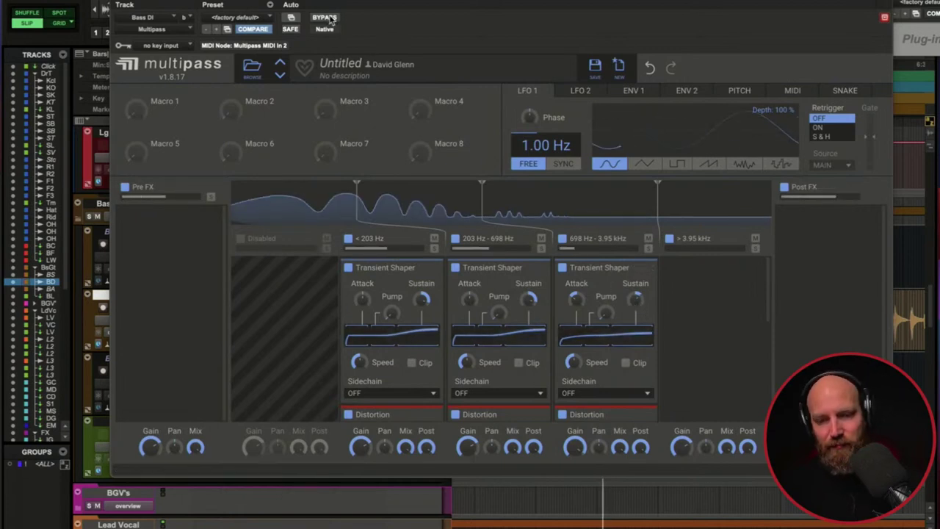
click(327, 18)
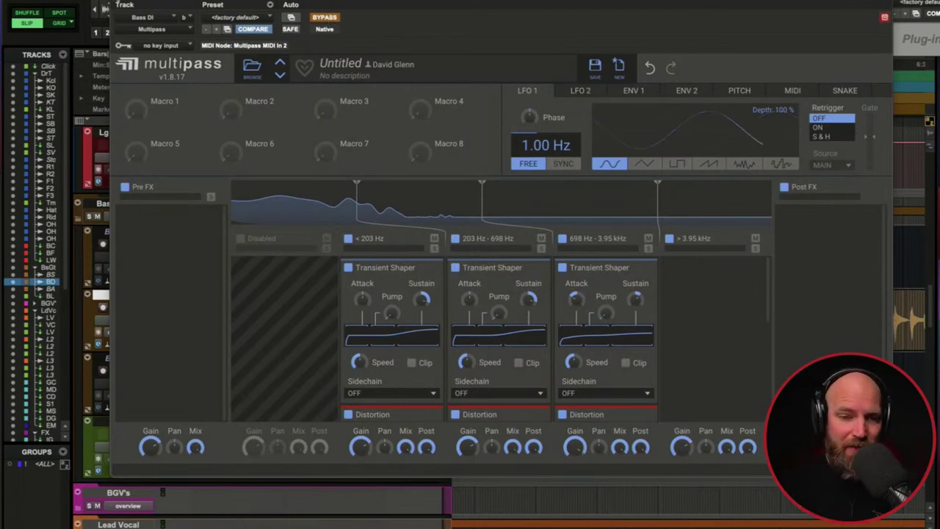
click(116, 5)
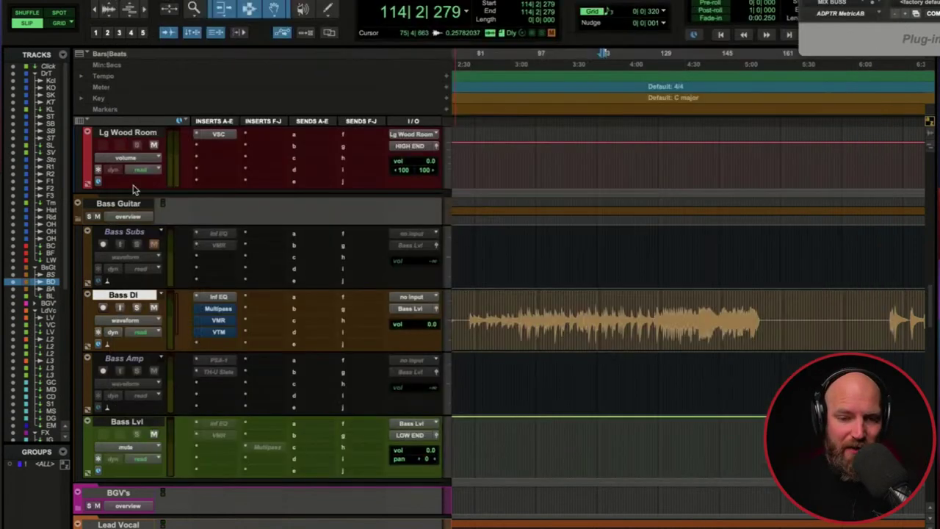
- Review the Bass DI's Virtual Mix Rack chain and audition the bass from bar 129 with the Multipass active and bypassed
click(218, 320)
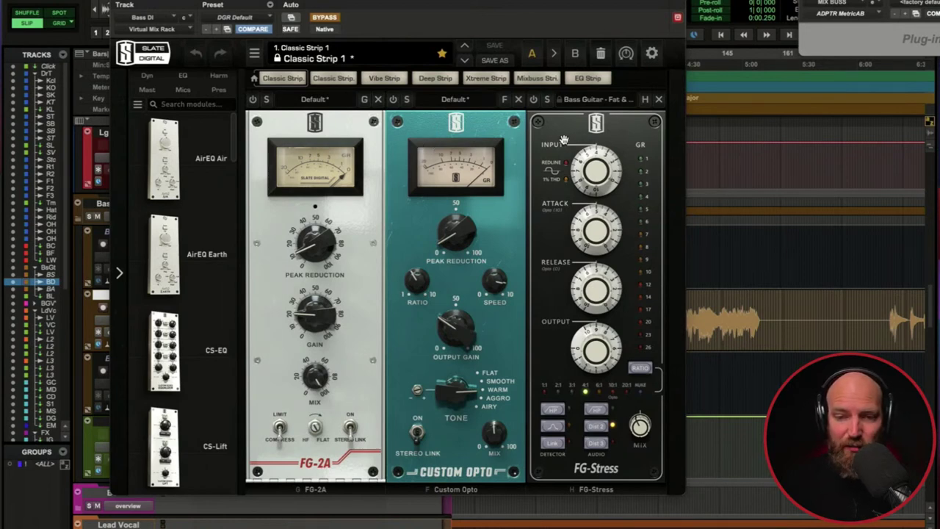
click(115, 3)
key(space)
key(space)
click(661, 314)
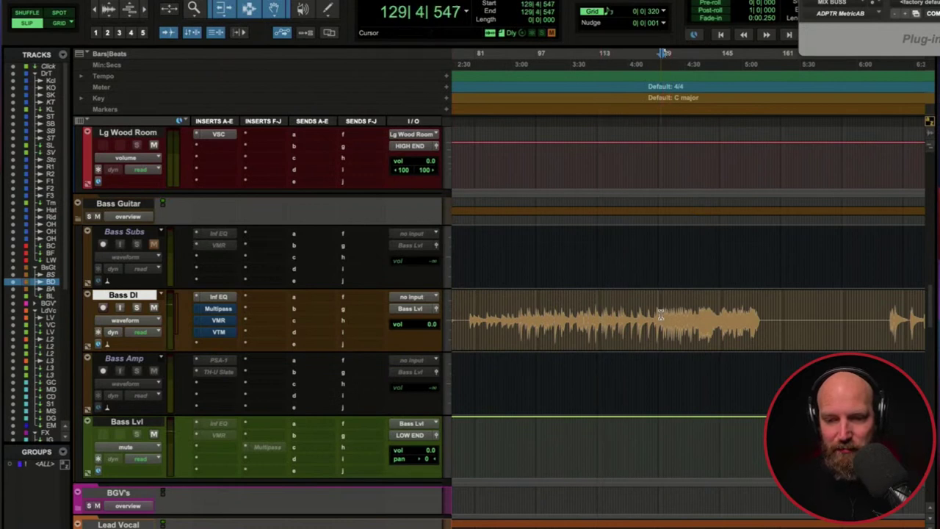
key(space)
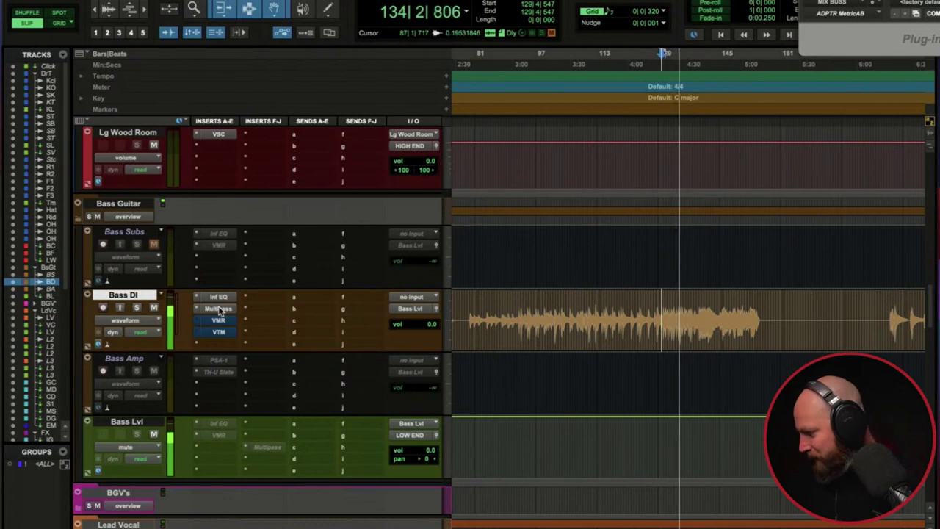
key(space)
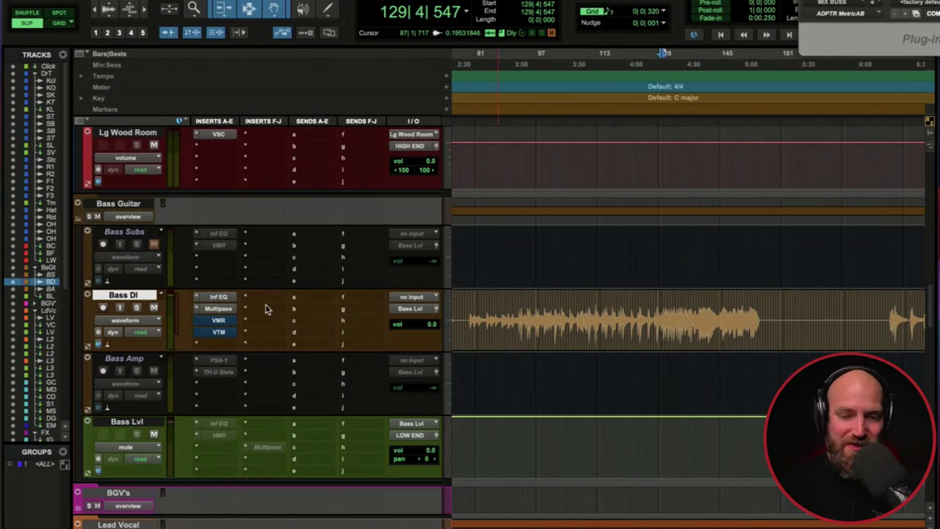
- Turn the Transient Shaper's Sustain back down in the three lower bands of the Bass DI Multipass, leaving the plug-in bypassed
key(ctrl+bracketleft)
key(ctrl+bracketleft)
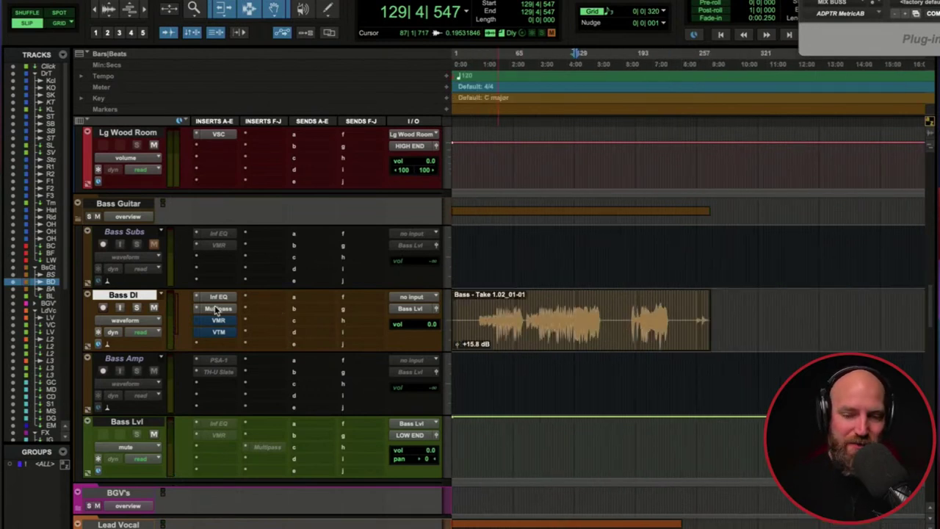
click(216, 310)
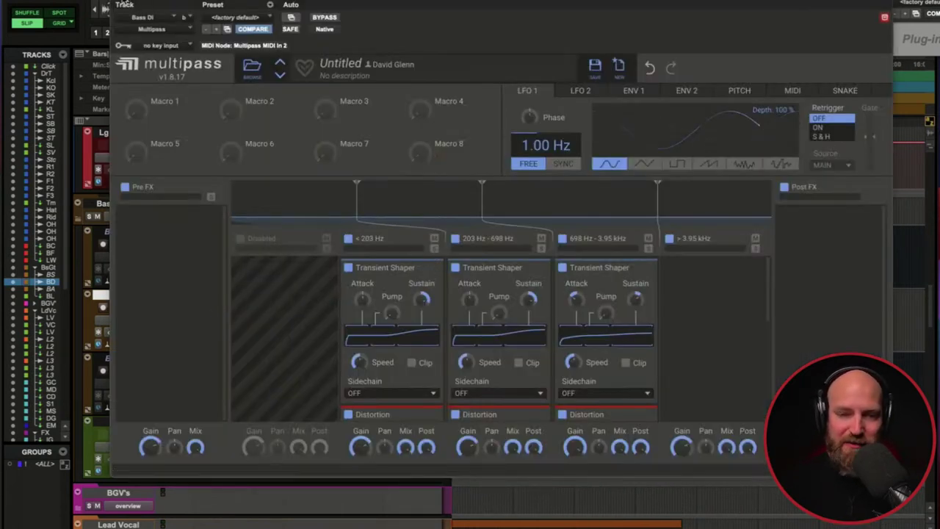
drag(421, 292, 421, 301)
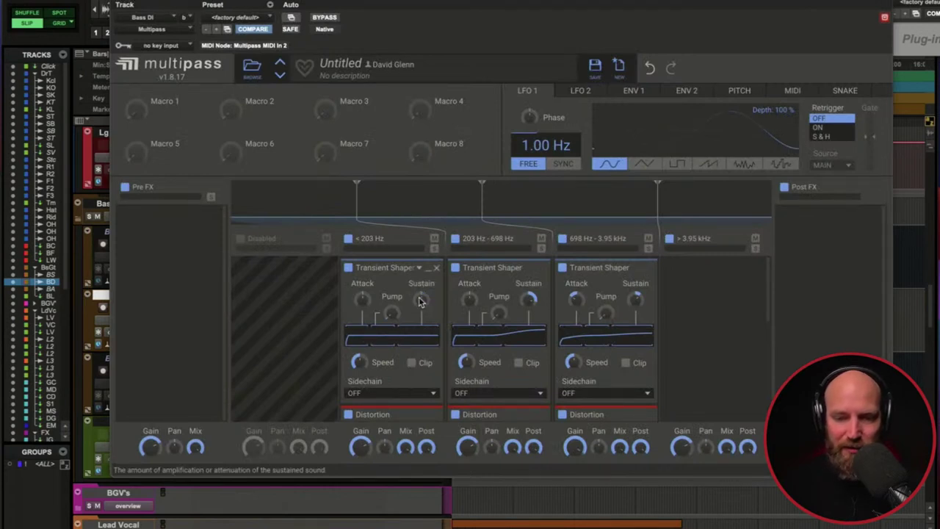
drag(529, 298, 528, 307)
drag(637, 297, 636, 304)
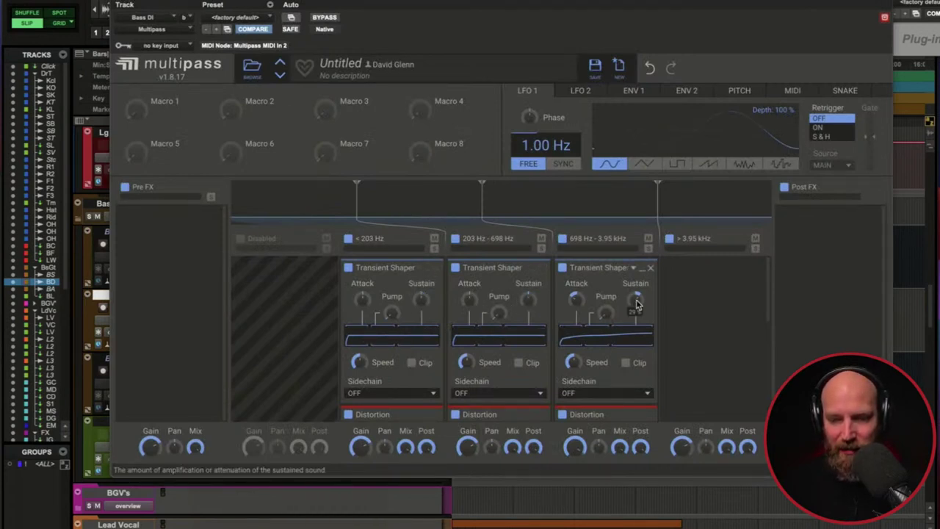
click(115, 4)
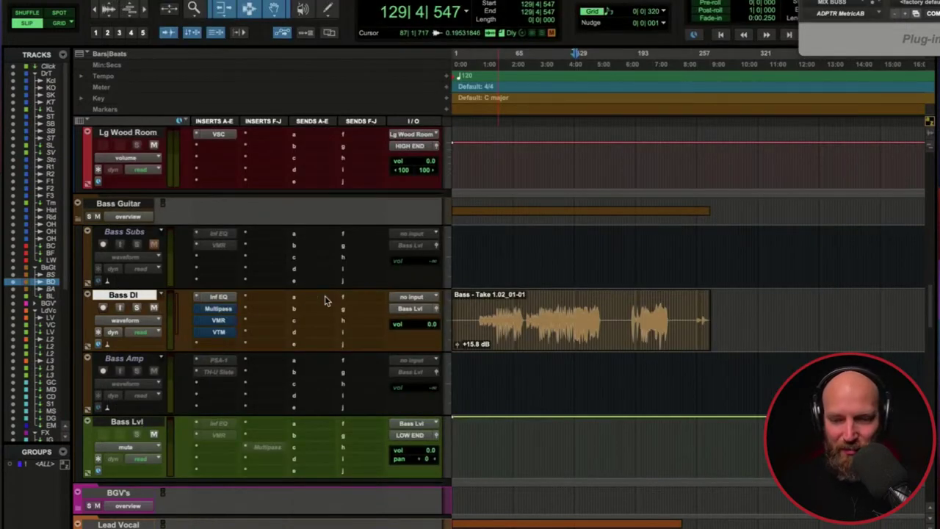
- Delete the bass clip from the Bass DI track
double_click(493, 302)
key(Delete)
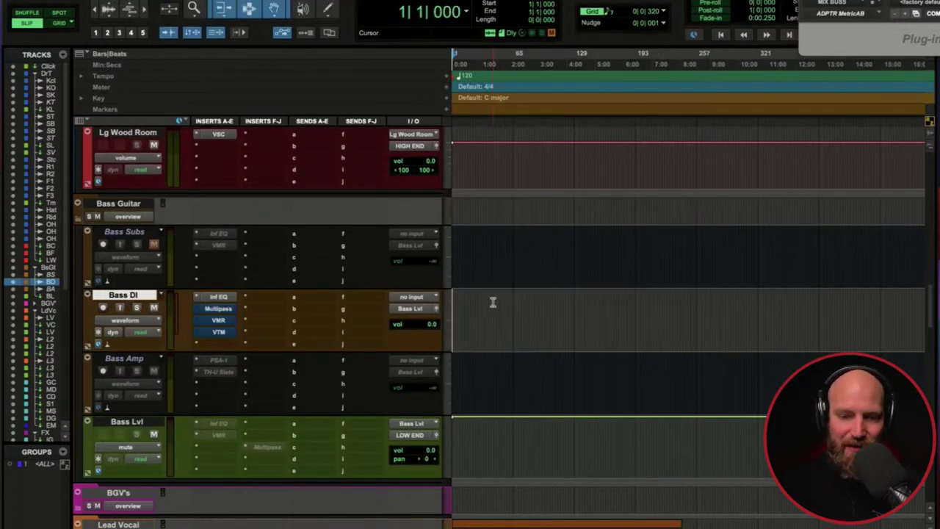
- Set the playback start near bar 70 in the lead vocal clip and review the Ld Vocal's Infinity EQ and Virtual Mix Rack
scroll(282, 301, down, 3)
scroll(282, 301, down, 4)
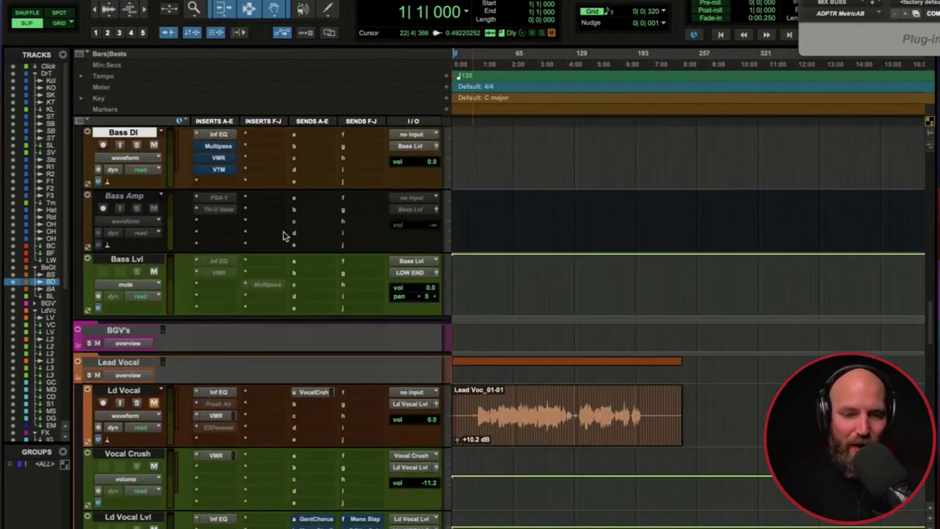
scroll(284, 235, down, 2)
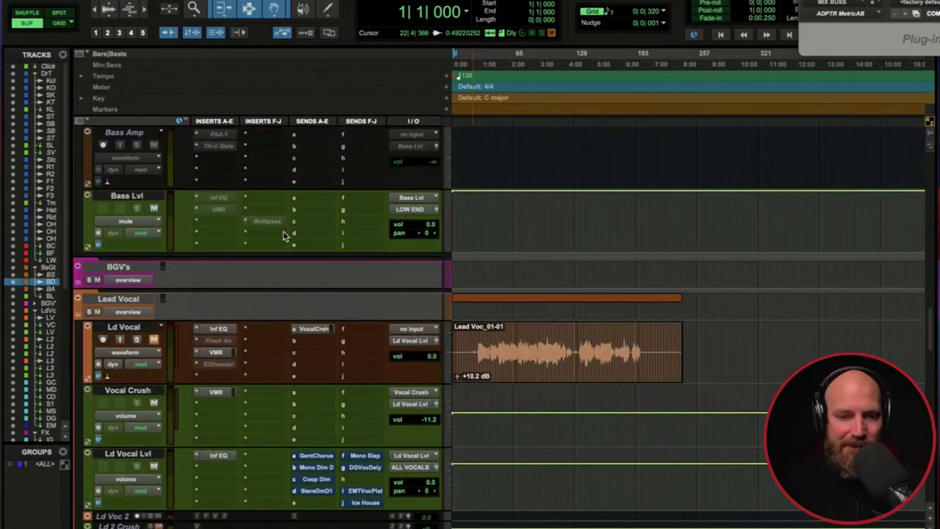
scroll(313, 235, down, 5)
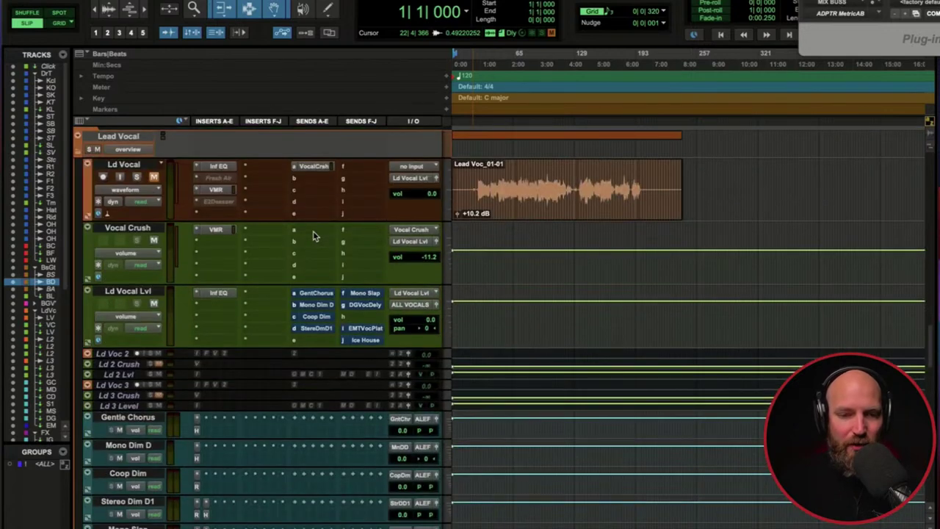
scroll(263, 195, up, 1)
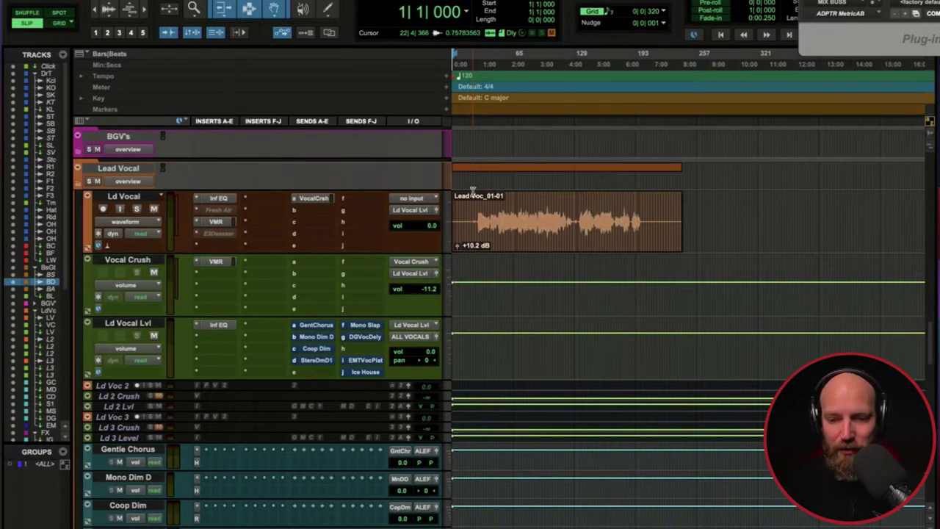
click(518, 210)
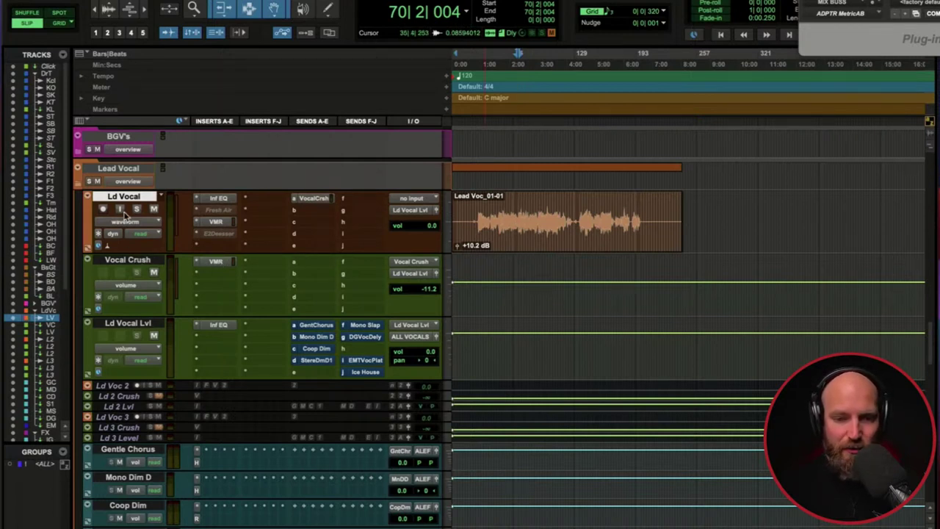
click(220, 199)
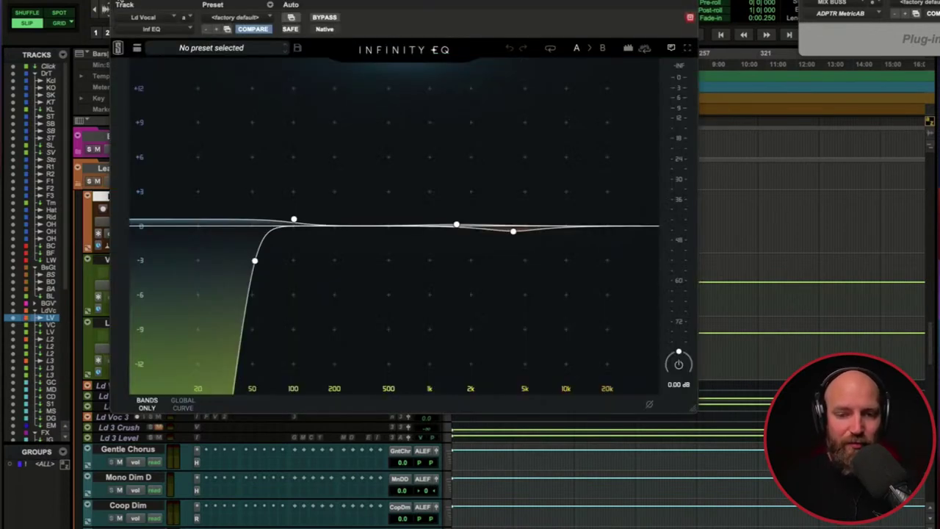
key(super+w)
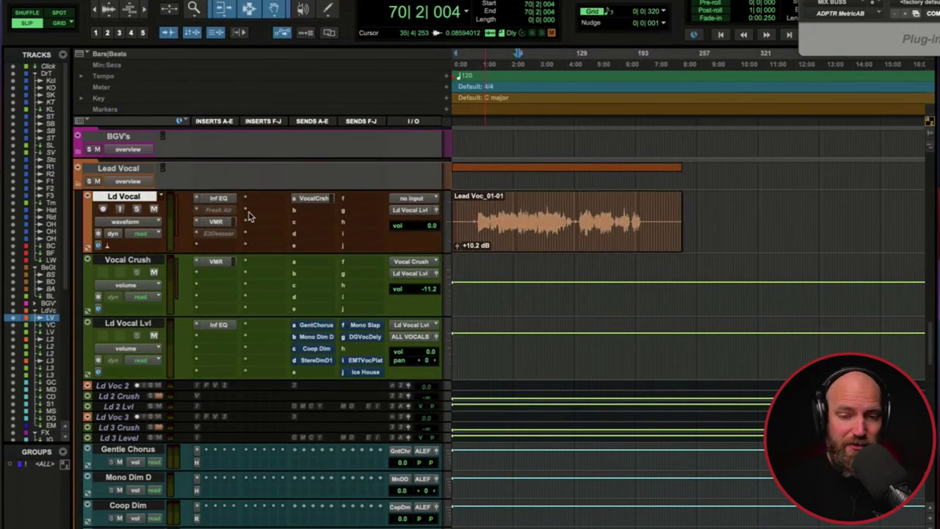
click(222, 224)
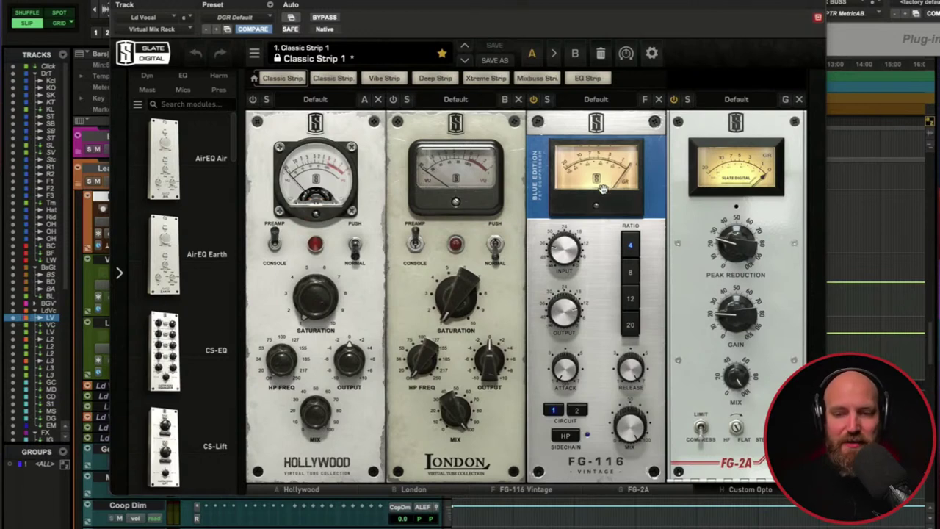
key(super+alt+w)
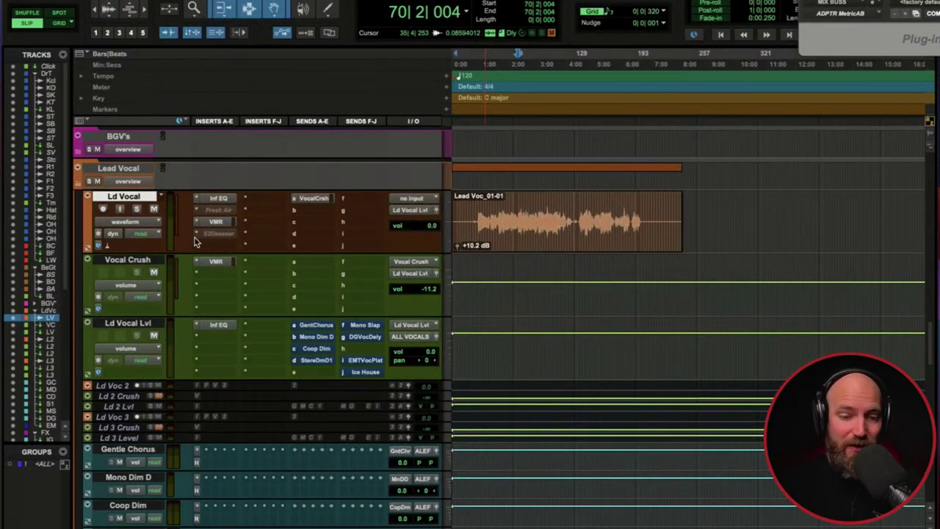
- Examine the FG-Stress compressor in the Vocal Crush track's Virtual Mix Rack while the lead vocal plays
click(133, 264)
click(215, 263)
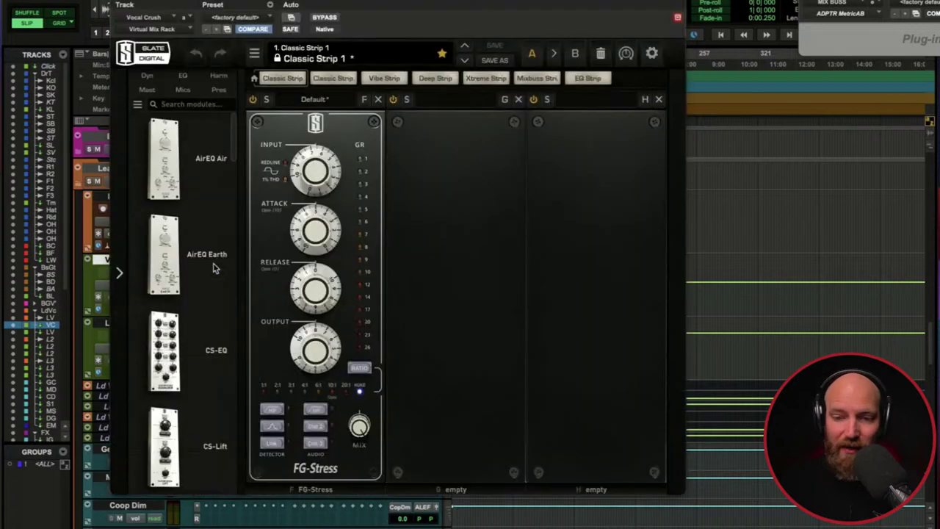
drag(278, 3, 389, 13)
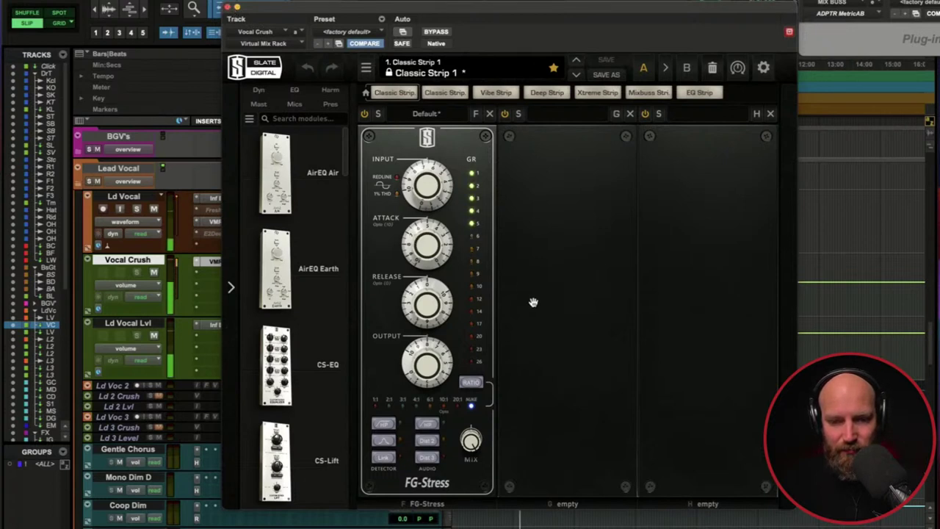
click(228, 8)
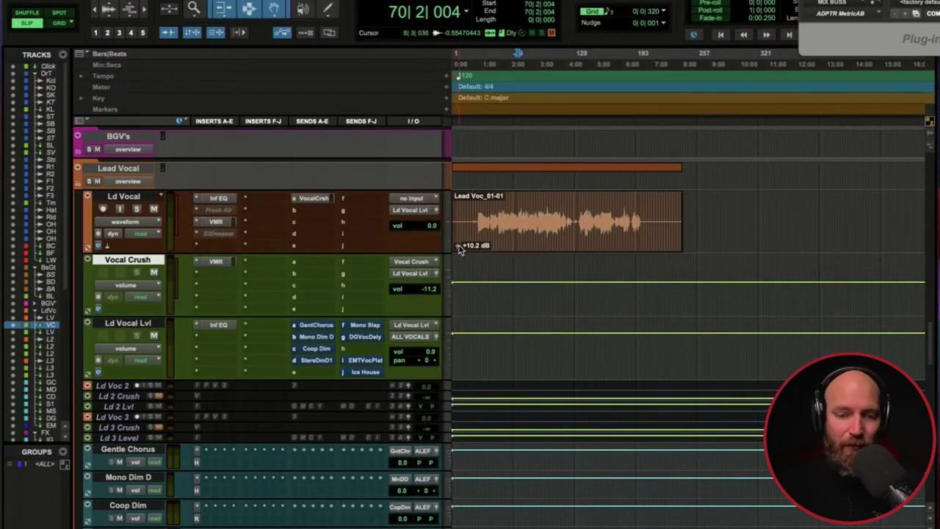
- Add a high-frequency bell boost of about +6.5 dB at 21.8 kHz in the Ld Vocal's Infinity EQ while the vocal plays
click(218, 198)
click(566, 237)
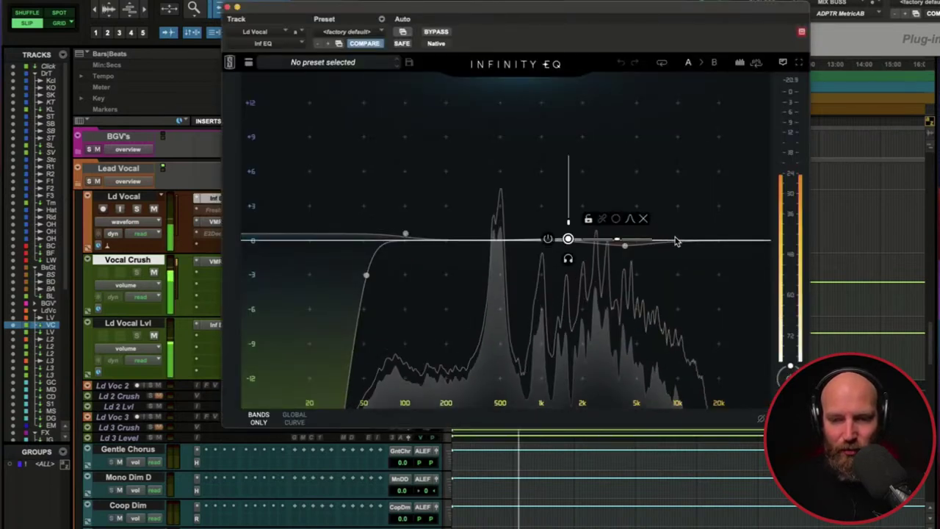
click(676, 239)
drag(676, 238, 725, 167)
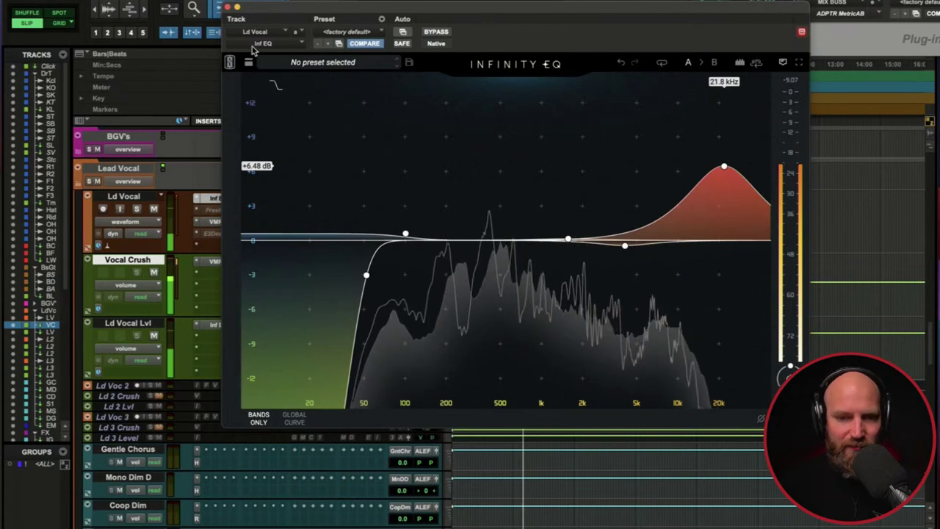
click(228, 8)
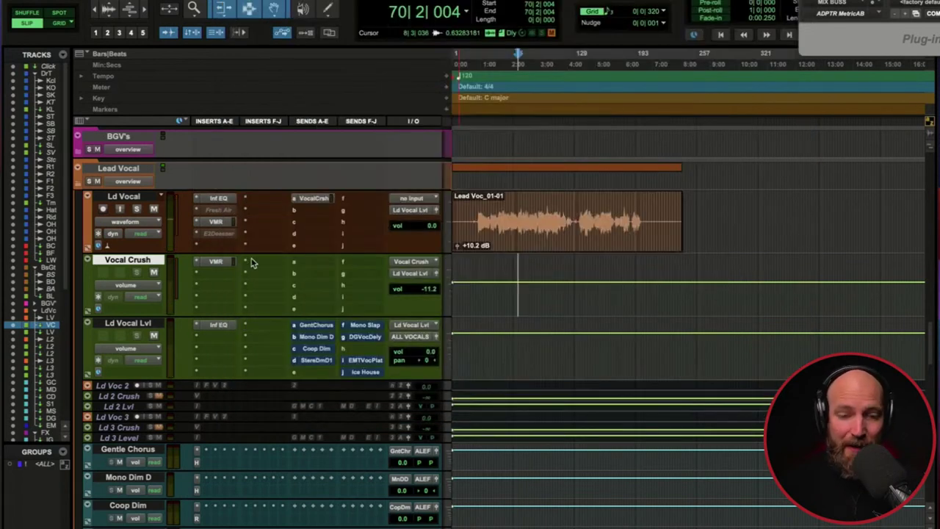
- Activate Fresh Air on the Ld Vocal, raise High Air to about 18%, and compare the vocal with the plug-in bypassed
click(213, 211)
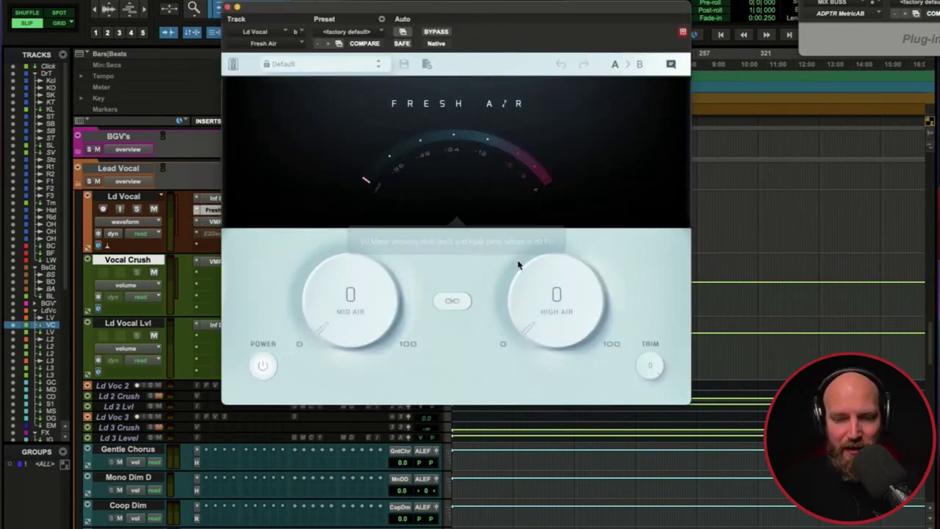
drag(556, 294, 531, 224)
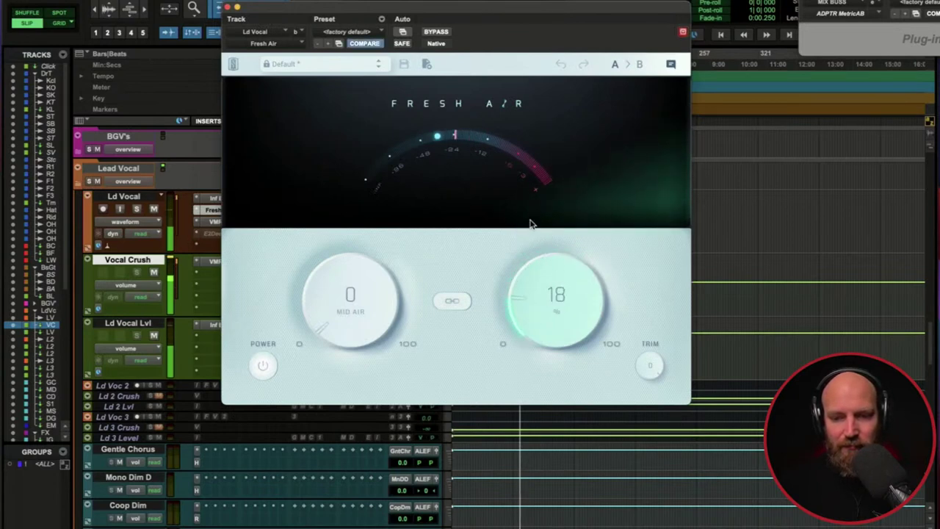
click(437, 33)
click(438, 32)
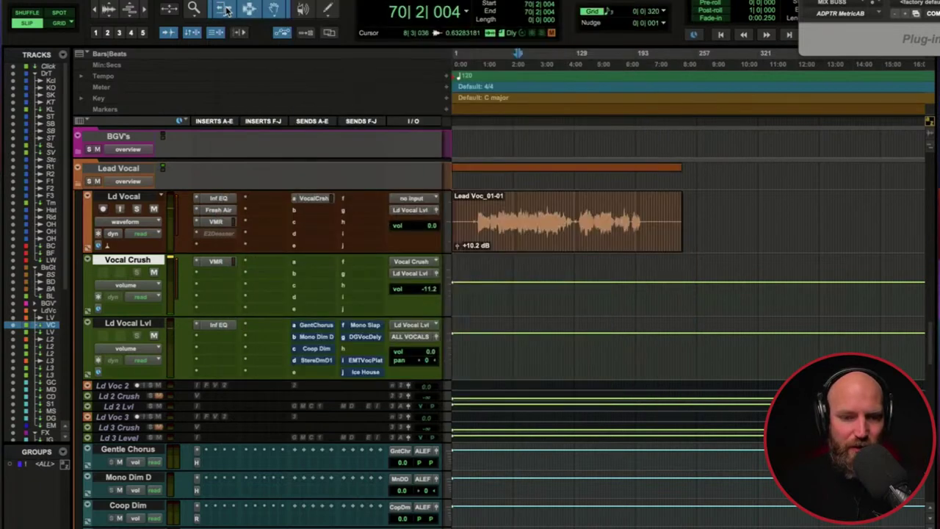
click(227, 8)
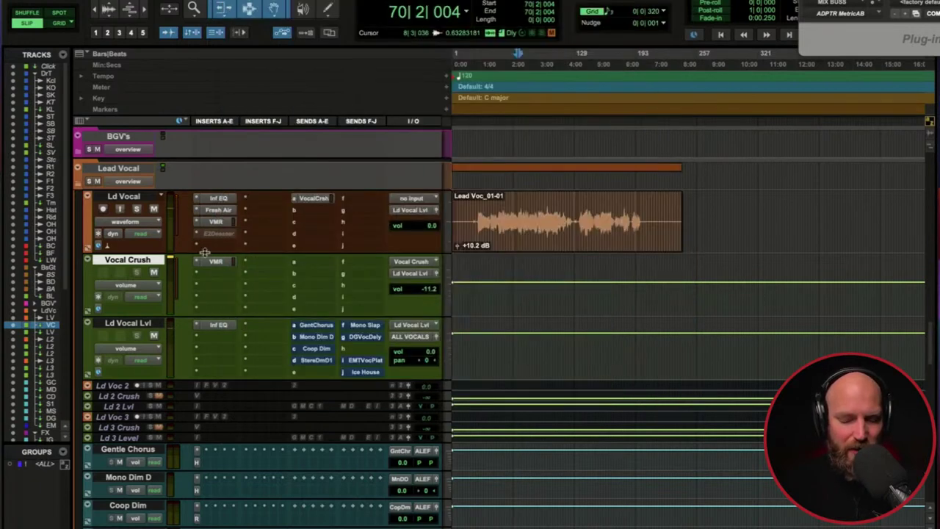
- Adjust the Vocal Crush track's volume to -13.2 dB while auditioning the lead vocal
drag(429, 288, 413, 345)
key(space)
drag(418, 291, 421, 266)
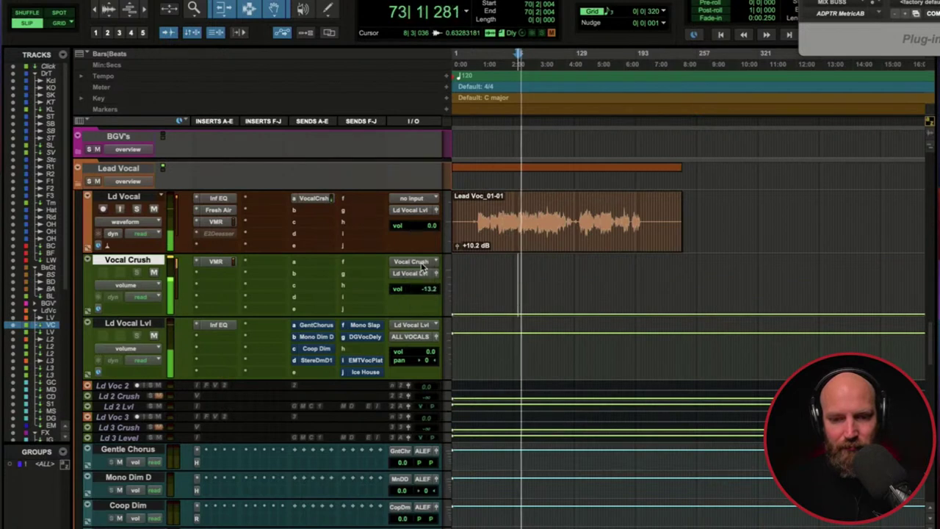
key(space)
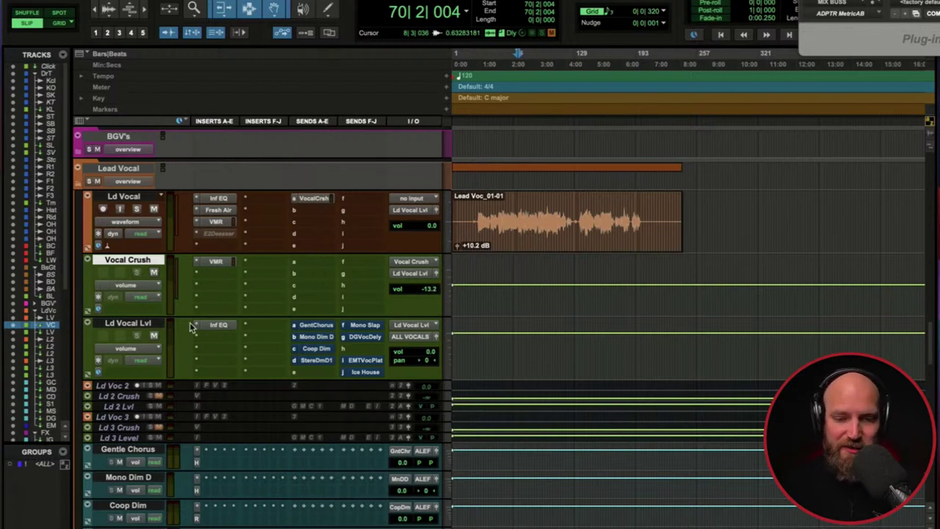
- Inspect the Infinity EQ on the Ld Vocal Lvl track
click(132, 322)
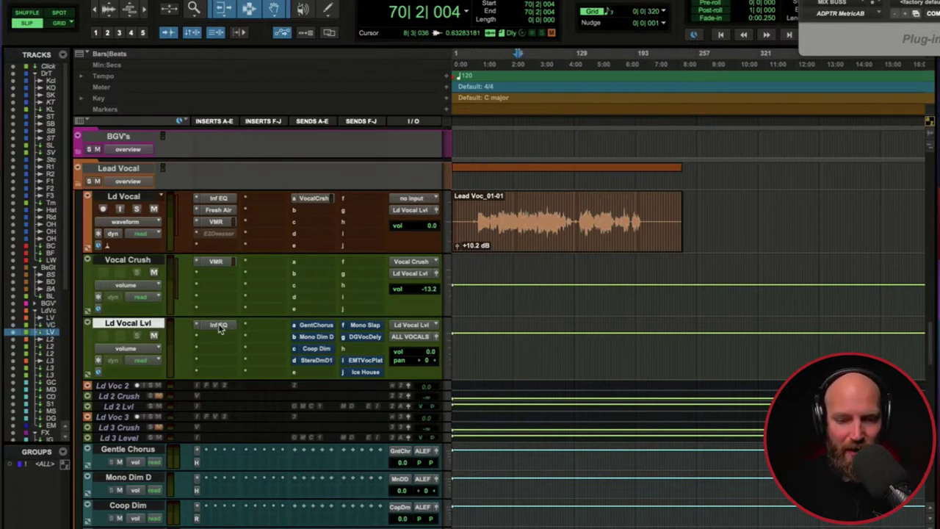
click(214, 328)
click(228, 7)
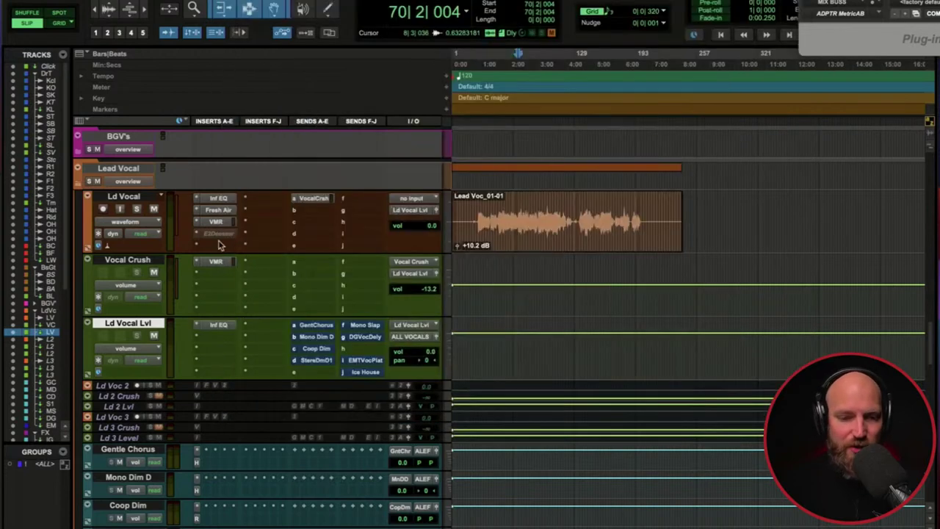
- Review the Ld Vocal's send to Vocal Crush and the FG-Stress compressor in the Vocal Crush track's Virtual Mix Rack
click(126, 197)
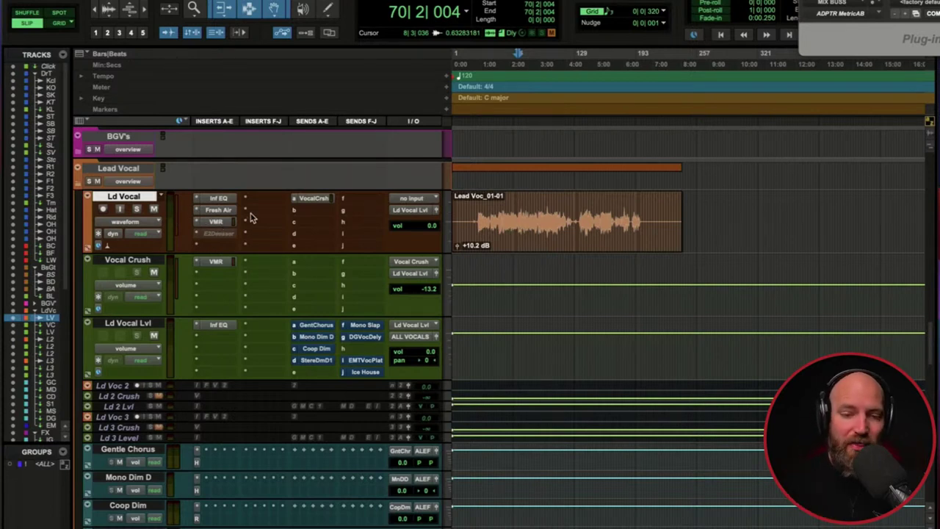
click(314, 198)
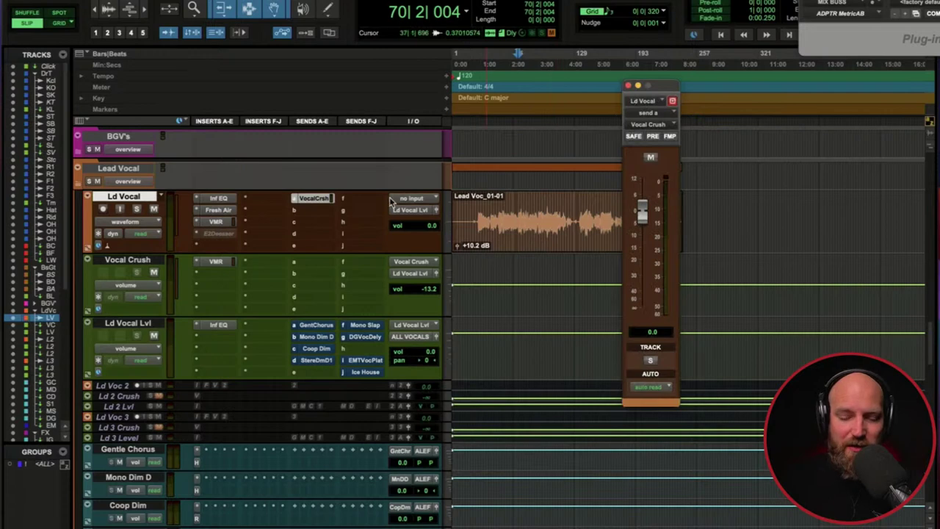
click(128, 261)
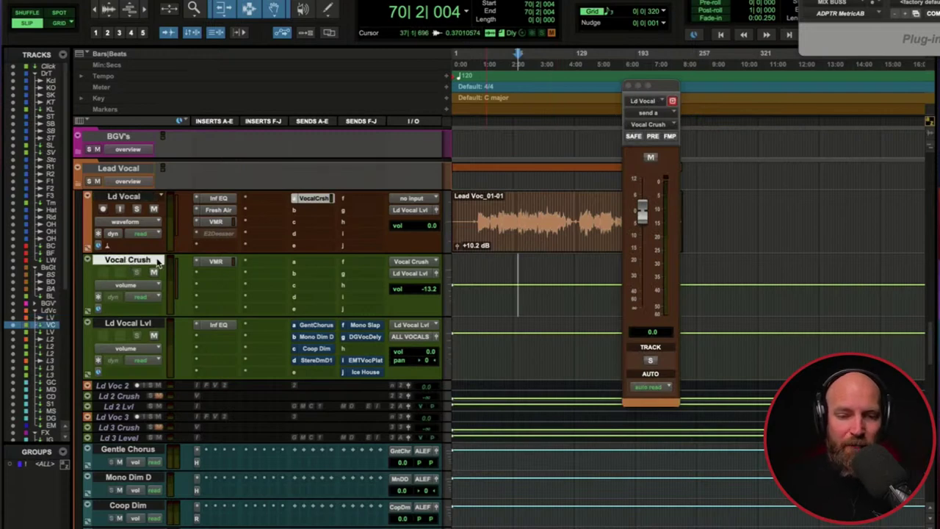
click(228, 263)
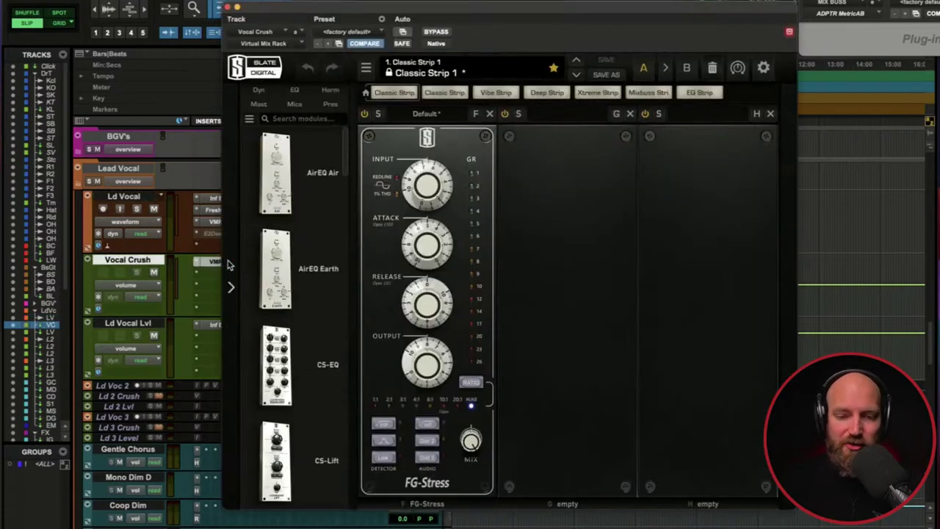
click(228, 8)
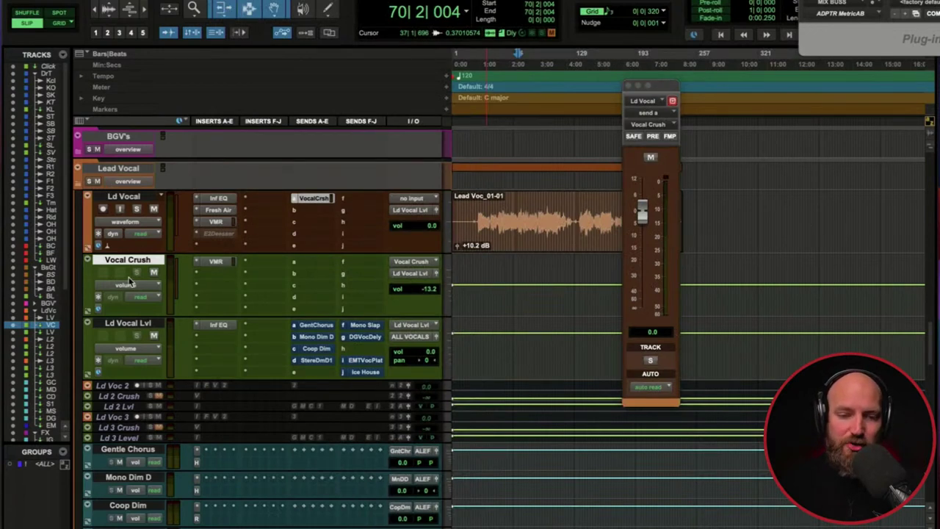
- Look over the Ld Vocal Lvl track's effect sends and the vocal effect return tracks from Gentle Chorus to EMT Voc Plate
click(124, 326)
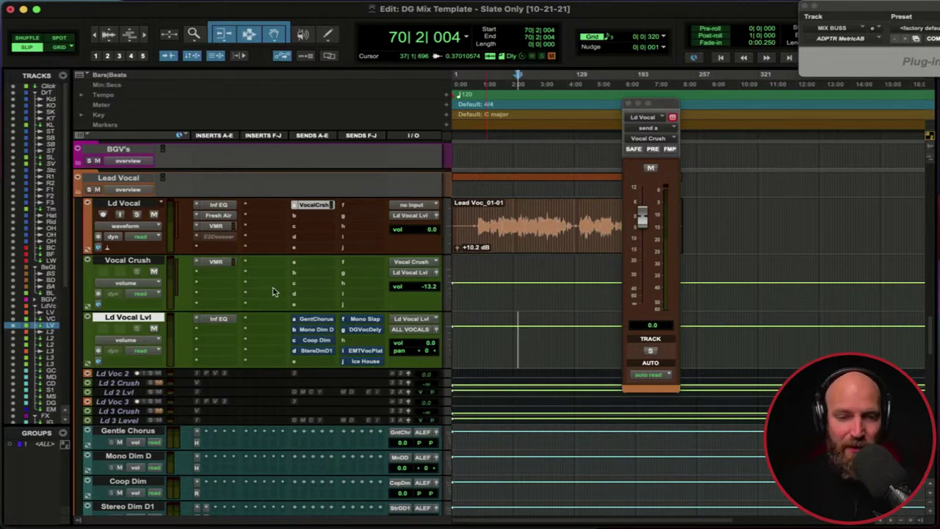
scroll(274, 292, down, 1)
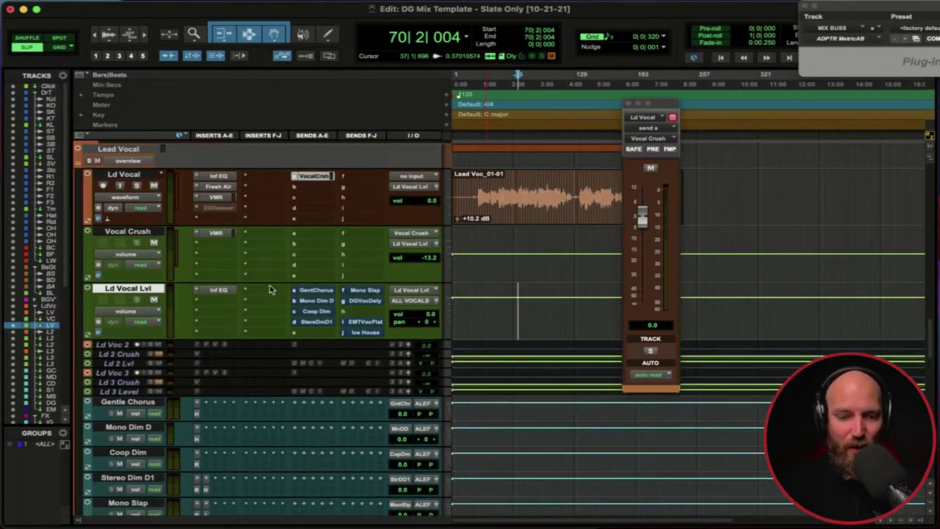
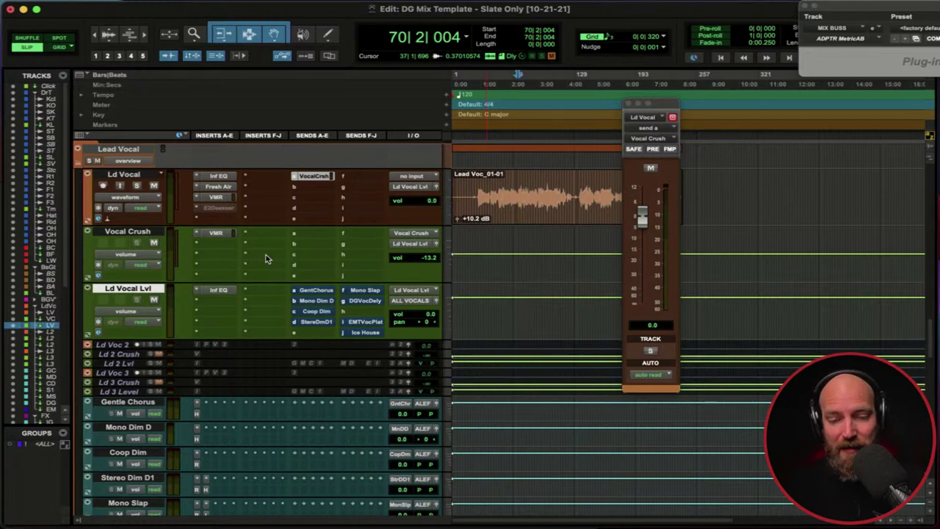
scroll(266, 258, down, 1)
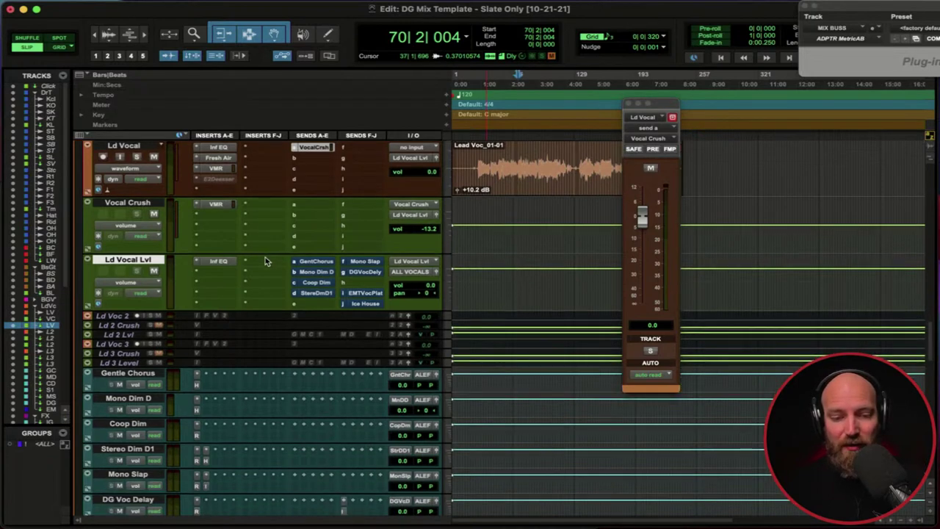
scroll(246, 343, down, 2)
scroll(245, 345, down, 1)
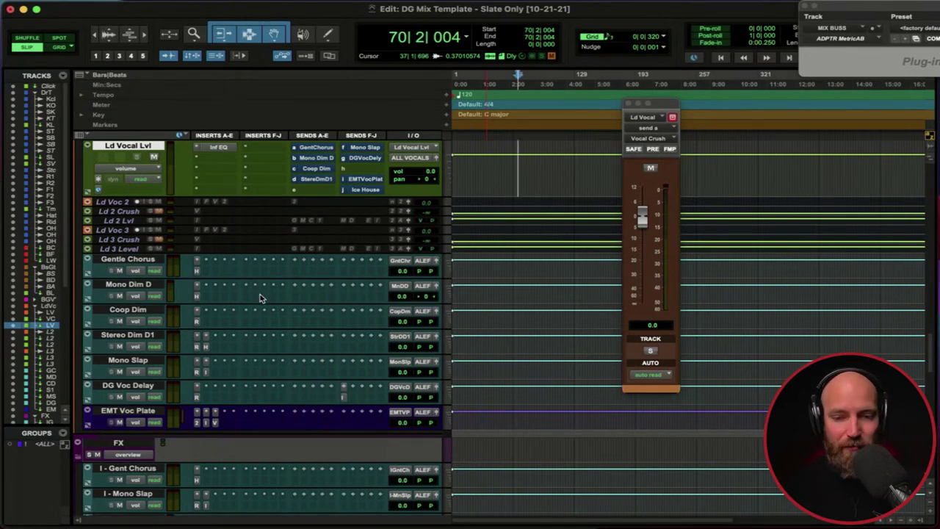
scroll(259, 287, up, 2)
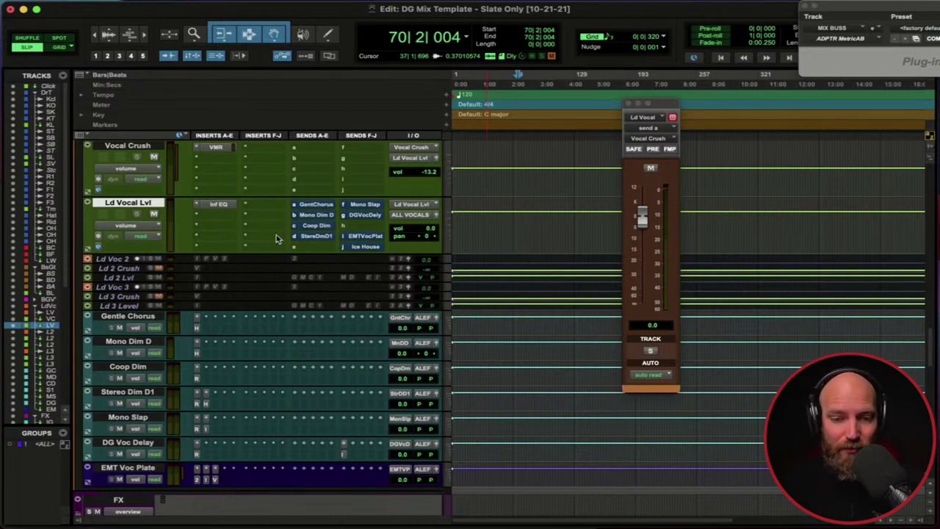
- Bring up the Ld Vocal Lvl's Gent Chorus send and examine the kHs Chorus settings on the Gentle Chorus track
click(315, 208)
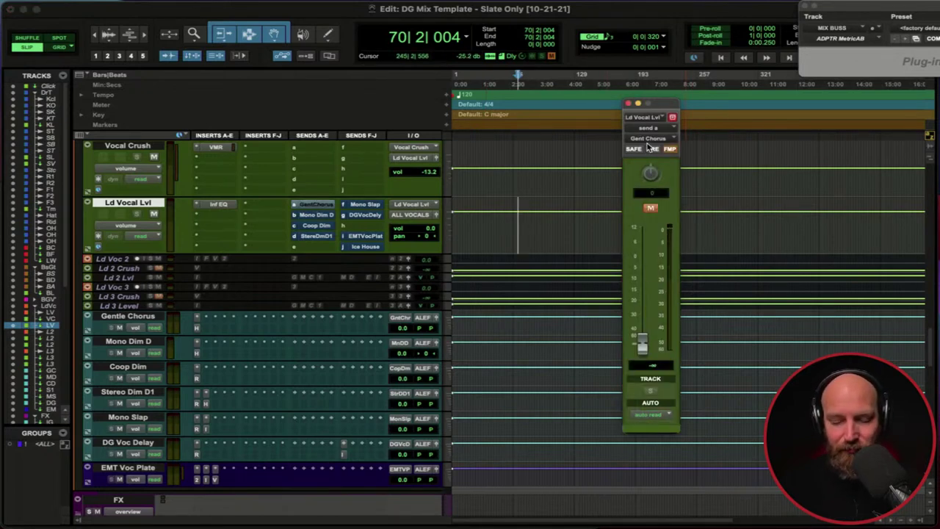
click(198, 327)
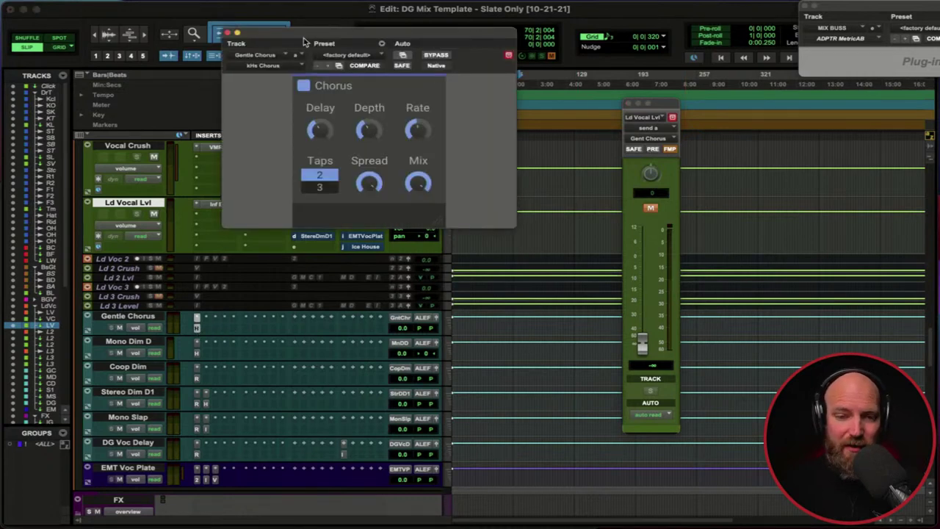
drag(306, 41, 365, 100)
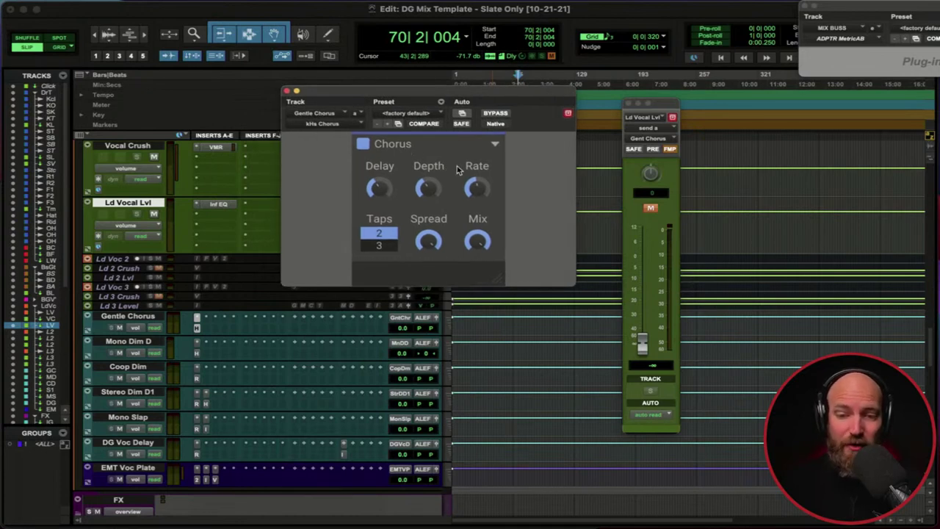
drag(474, 192, 478, 191)
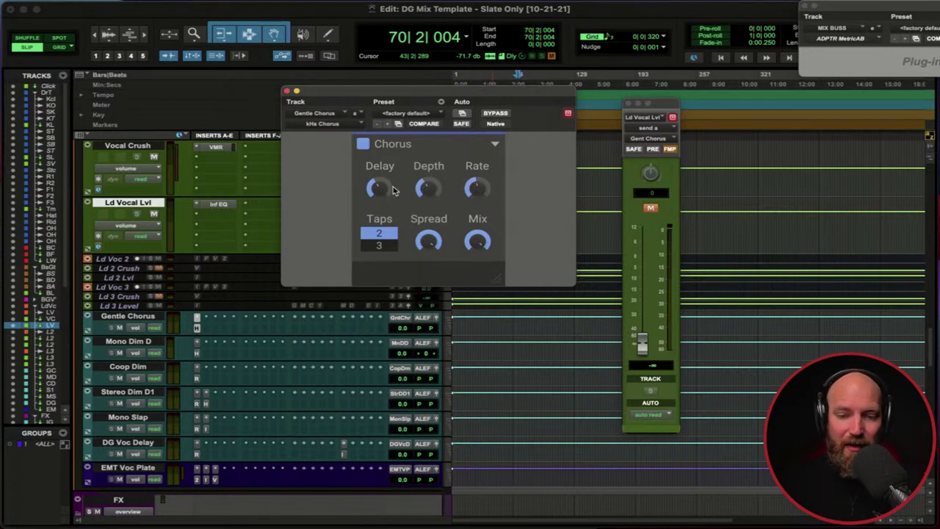
click(287, 92)
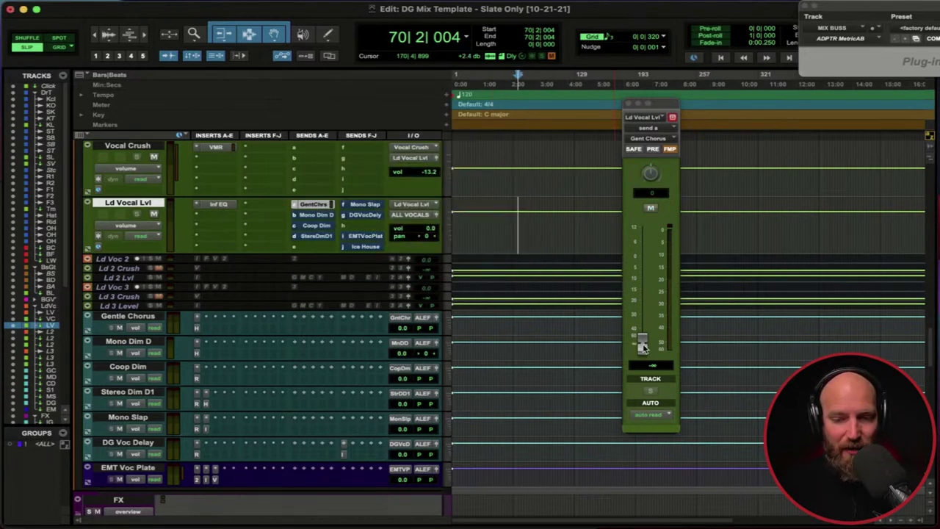
- Audition the lead vocal level track's Gentle Chorus send at +2.8 dB during playback, and return its fader to minus infinity
key(space)
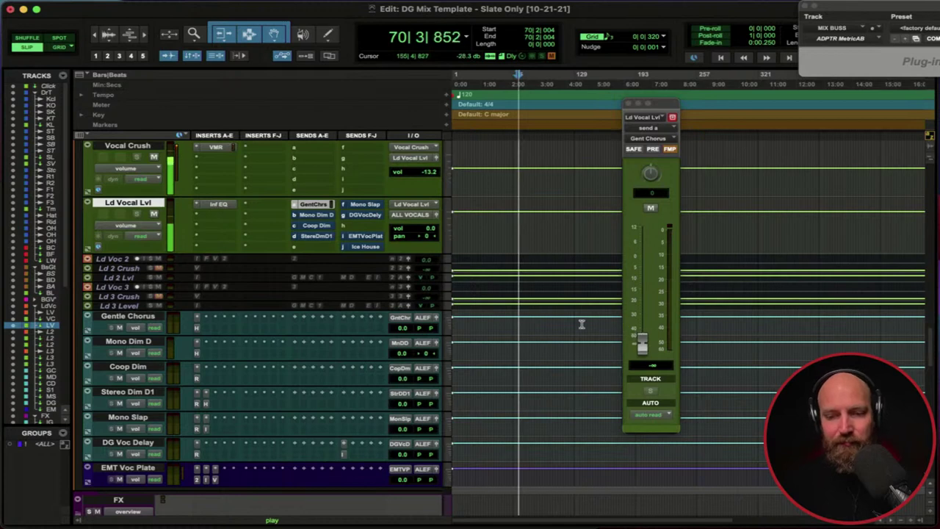
drag(643, 341, 641, 252)
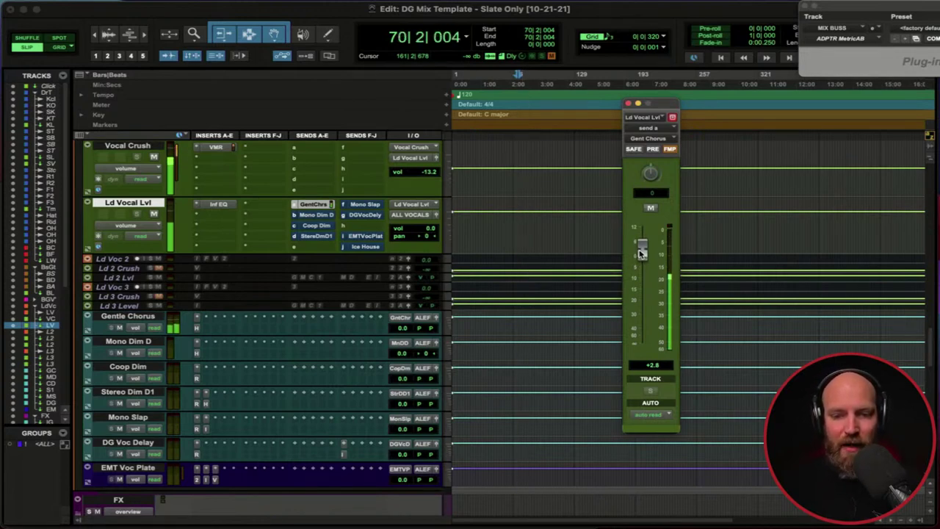
key(space)
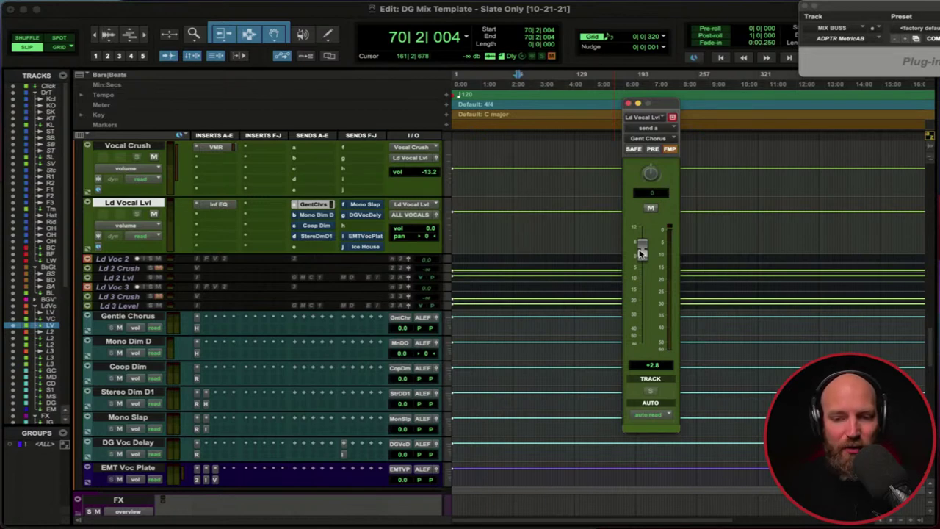
drag(640, 253, 641, 387)
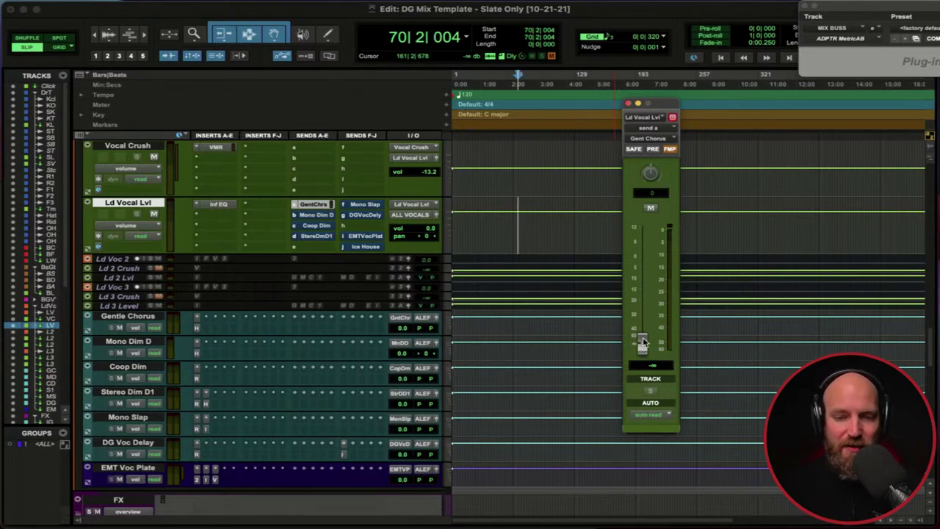
- Examine the kHs Chorus settings on the Gentle Chorus return track and close the plug-in
click(197, 323)
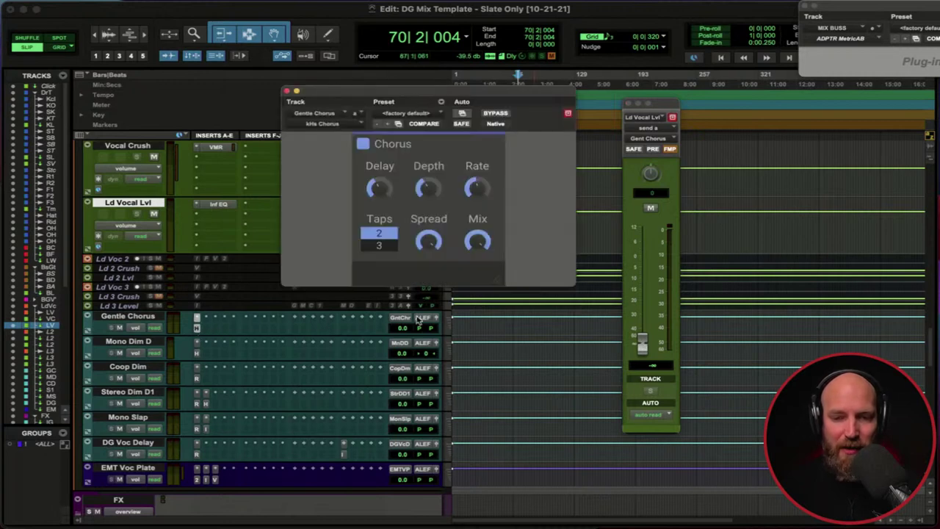
drag(409, 96, 308, 87)
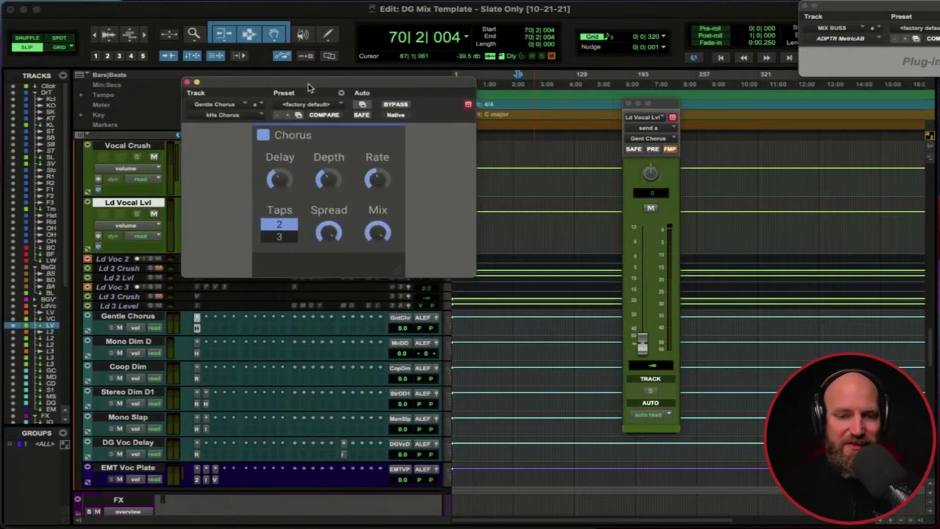
click(188, 83)
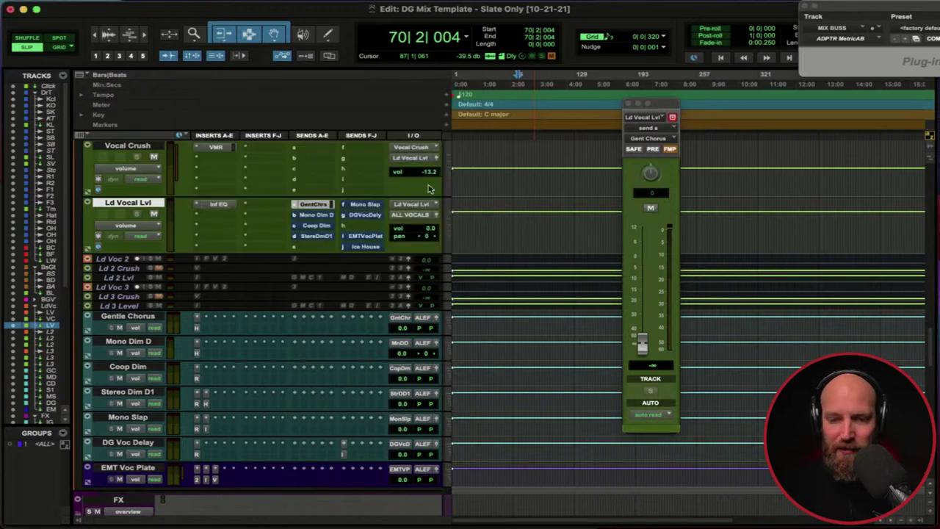
- Set the lead vocal's Gentle Chorus send to -14.5 dB during playback, comparing it muted and unmuted
drag(643, 345, 641, 291)
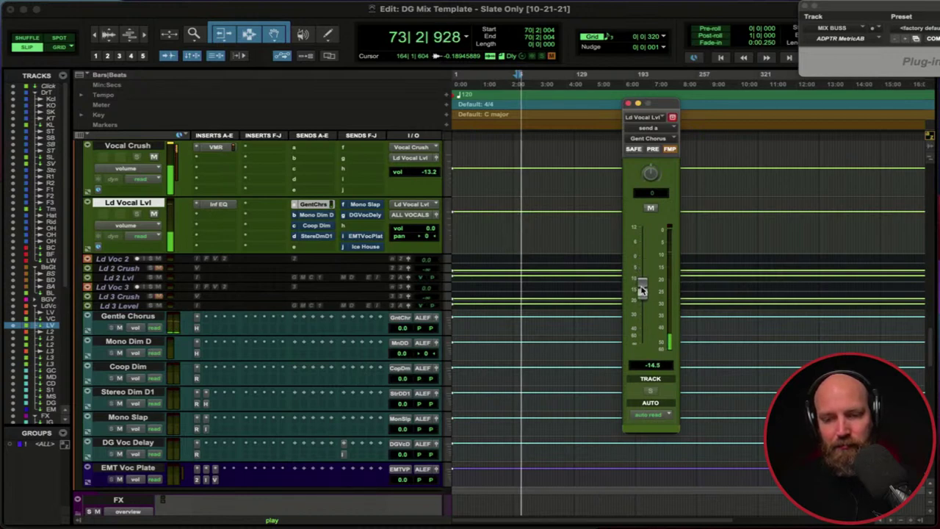
click(651, 209)
click(651, 208)
key(space)
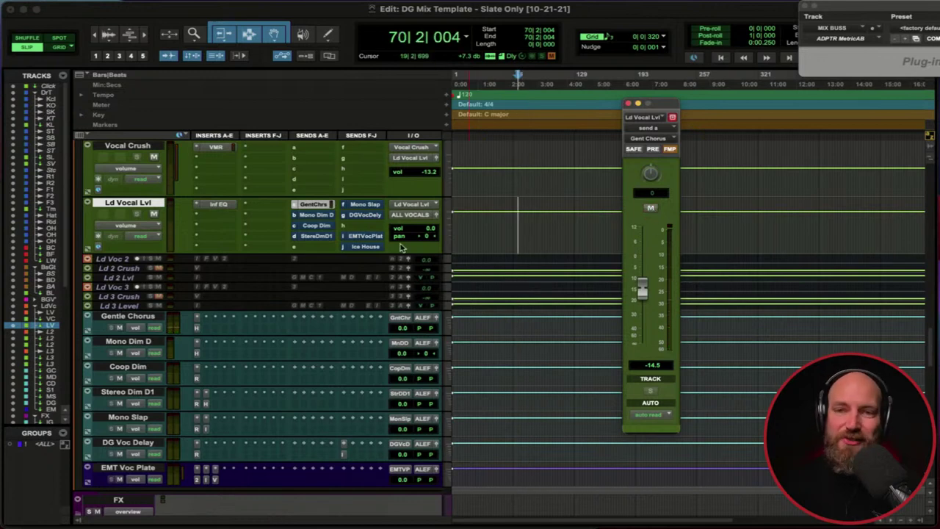
- Examine the kHs Chorus settings on the Mono Dim D return track and close the plug-in
click(126, 342)
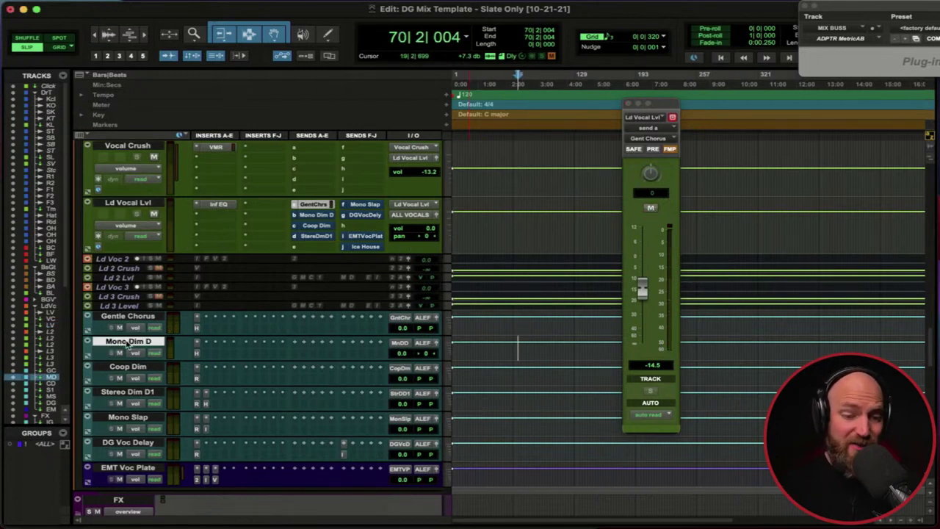
click(197, 345)
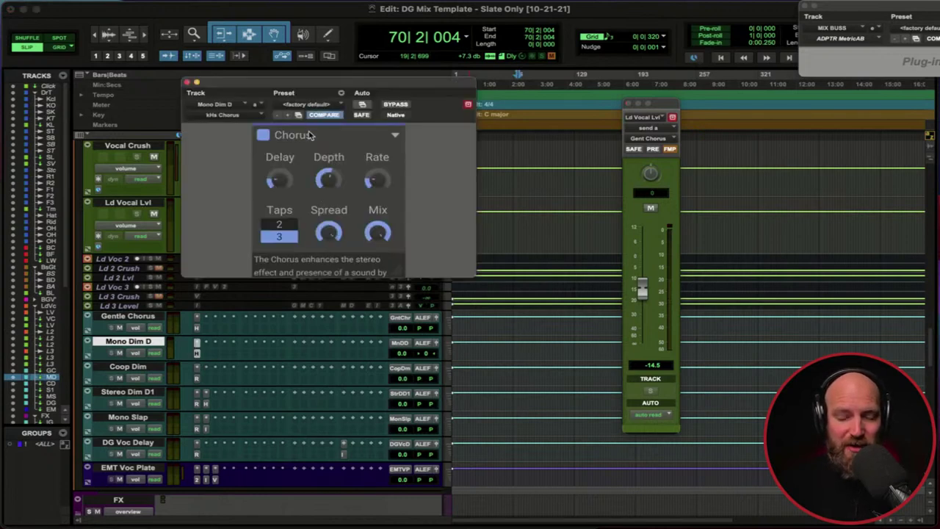
drag(317, 82, 254, 83)
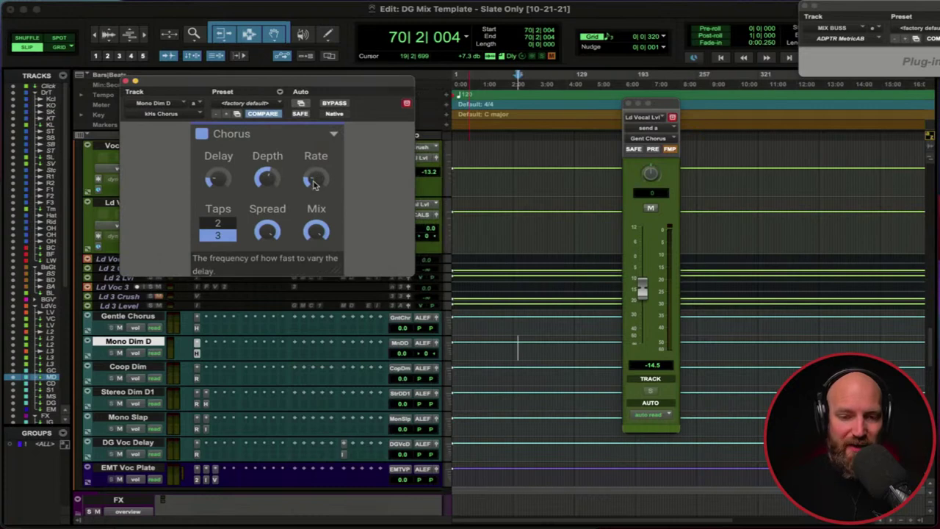
click(125, 80)
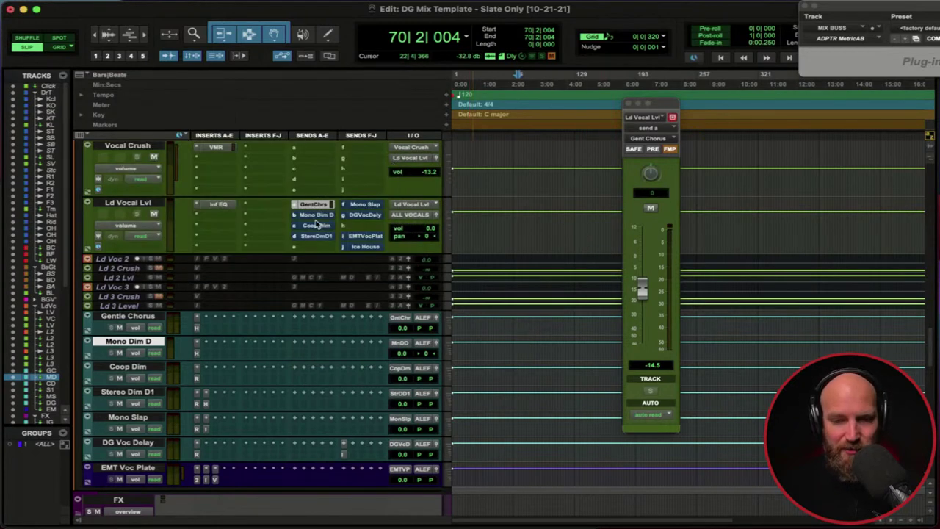
- Unmute the lead vocal's Mono Dim D send, audition it raised during playback, and return its fader to minus infinity
click(316, 215)
click(651, 169)
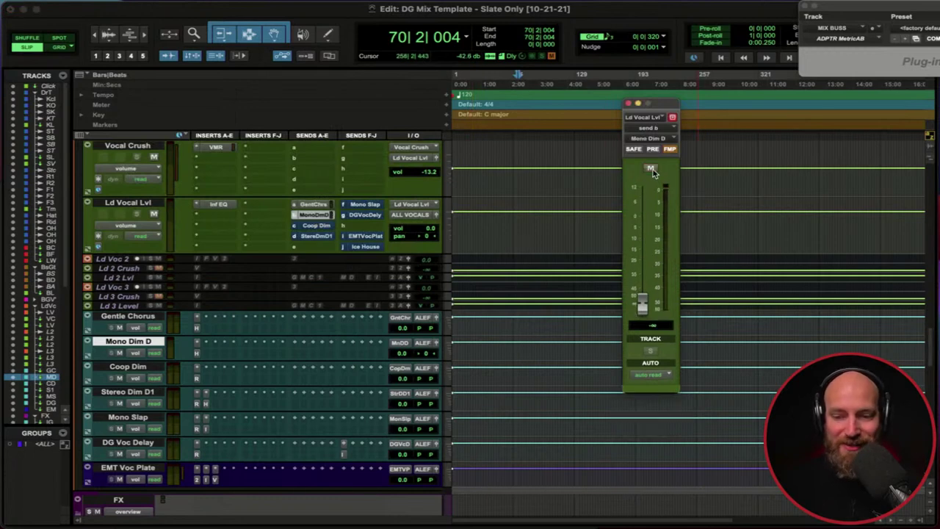
key(space)
drag(643, 301, 641, 281)
drag(641, 248, 648, 321)
key(space)
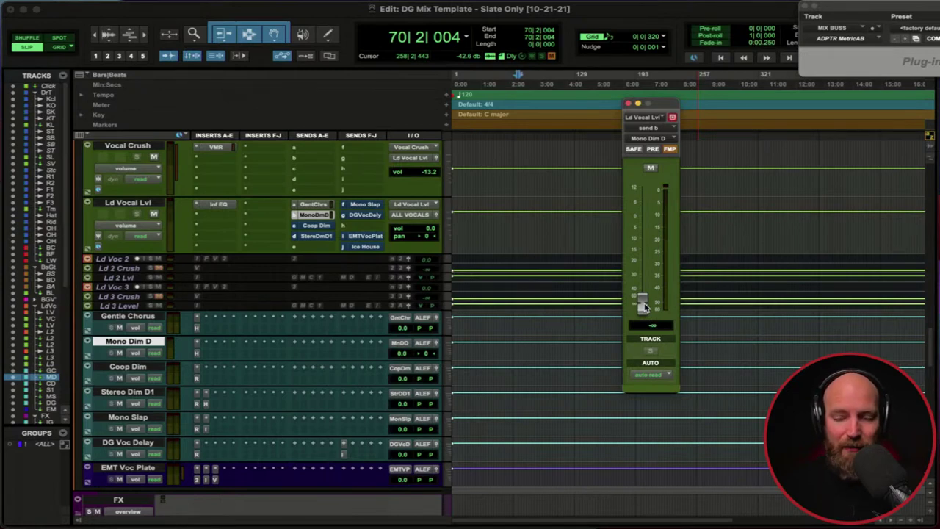
- Set the lead vocal's Mono Dim D send to -18.2 dB during playback, comparing it muted and unmuted
key(space)
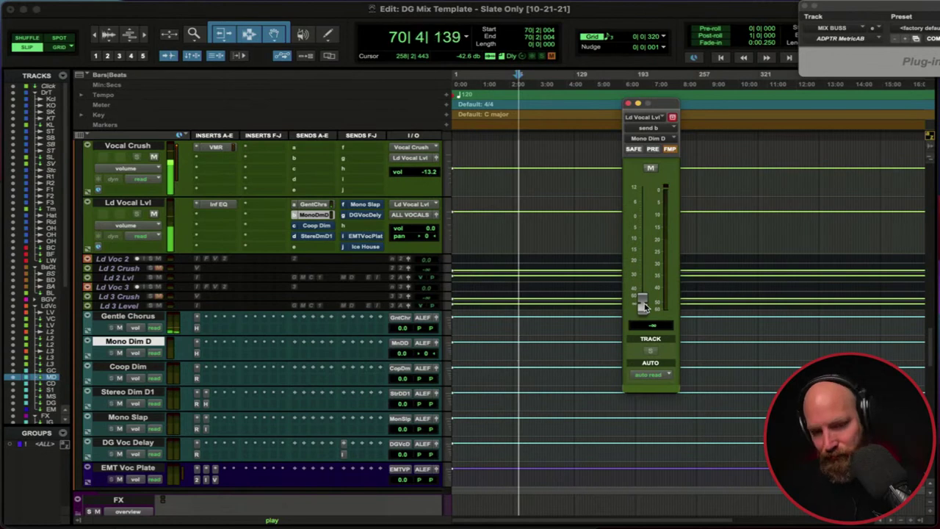
drag(642, 303, 642, 256)
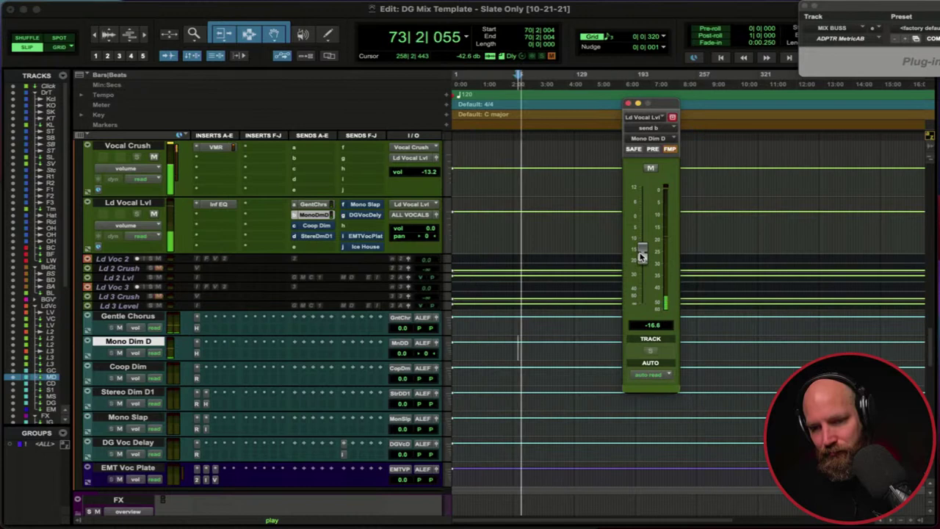
click(650, 169)
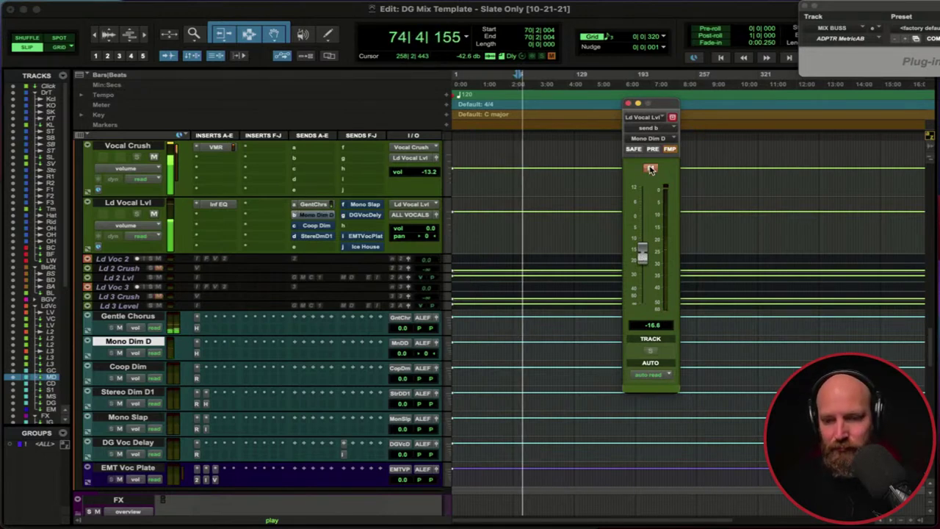
click(650, 169)
drag(643, 254, 644, 261)
key(space)
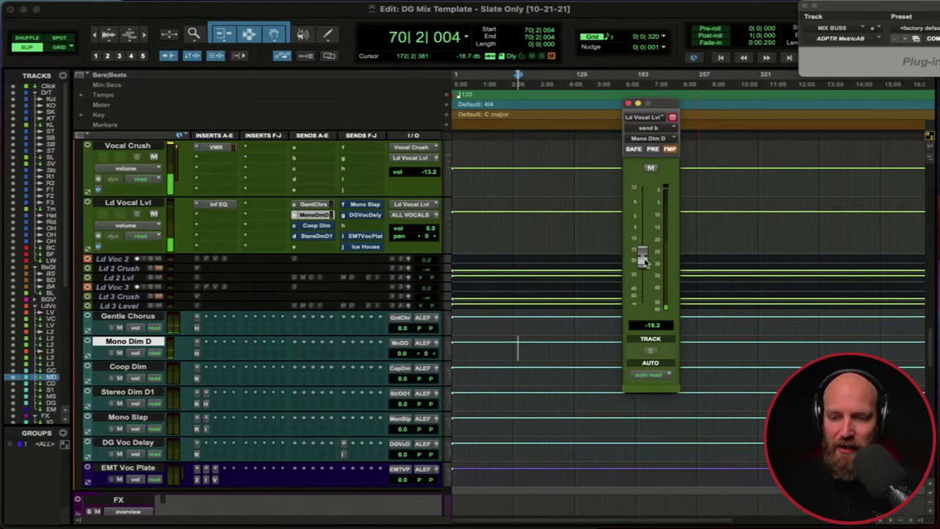
- Open the lead vocal's Coop Dim send and examine the Repeater delay settings on the Coop Dim return track
click(314, 227)
drag(659, 105, 600, 64)
click(123, 369)
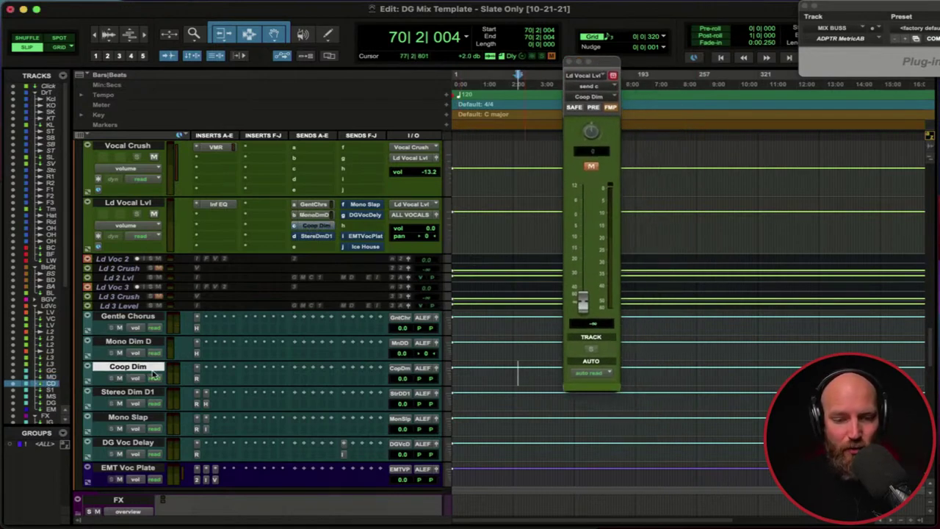
click(197, 381)
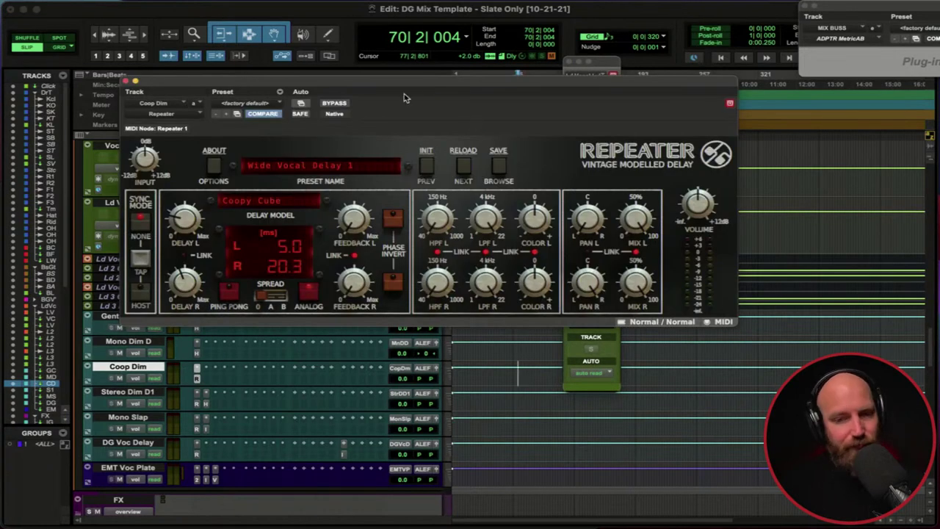
drag(380, 83, 436, 102)
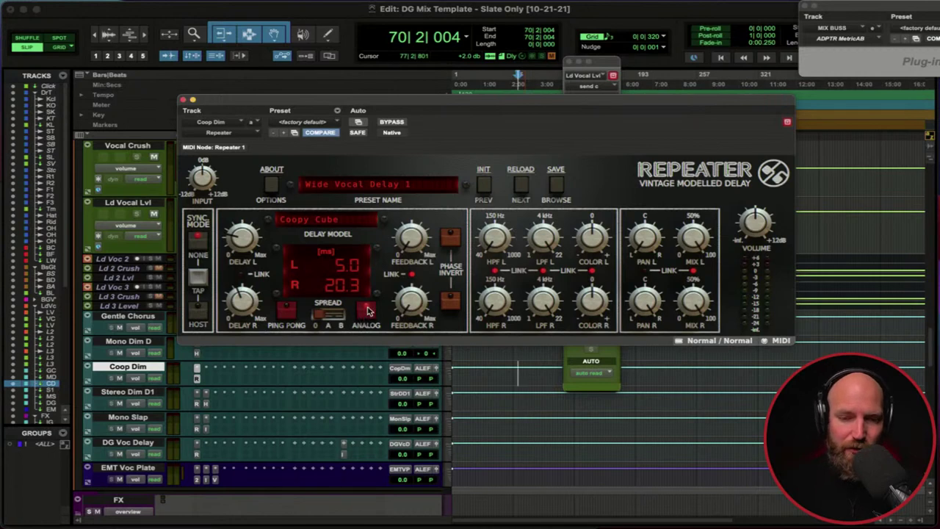
drag(389, 100, 324, 49)
click(614, 337)
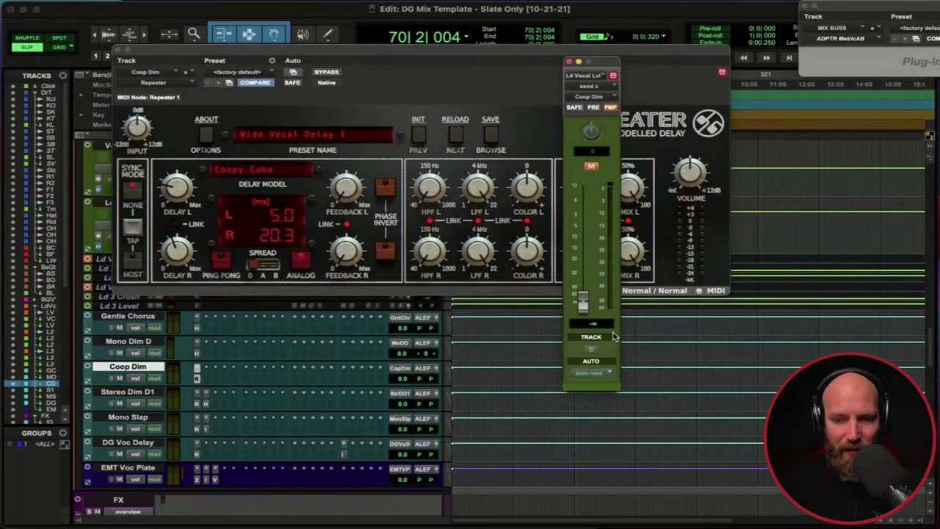
drag(601, 65, 714, 92)
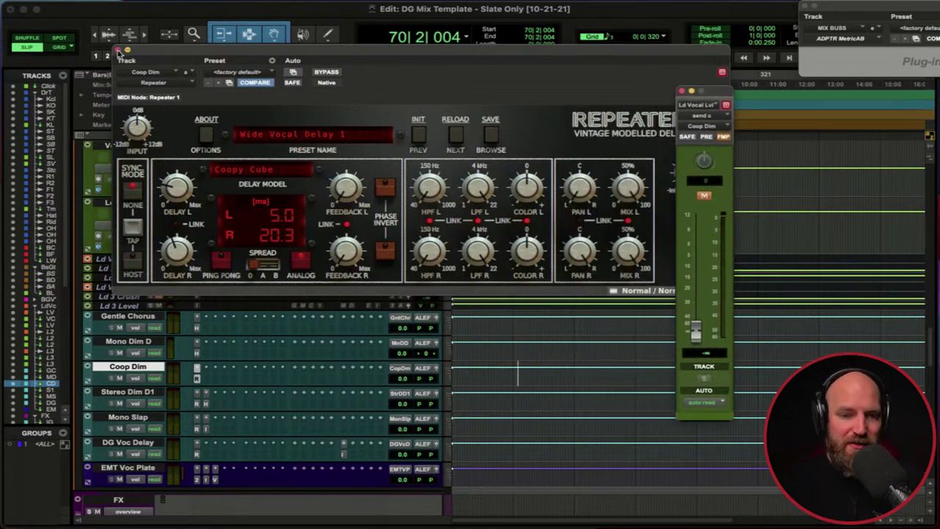
click(120, 52)
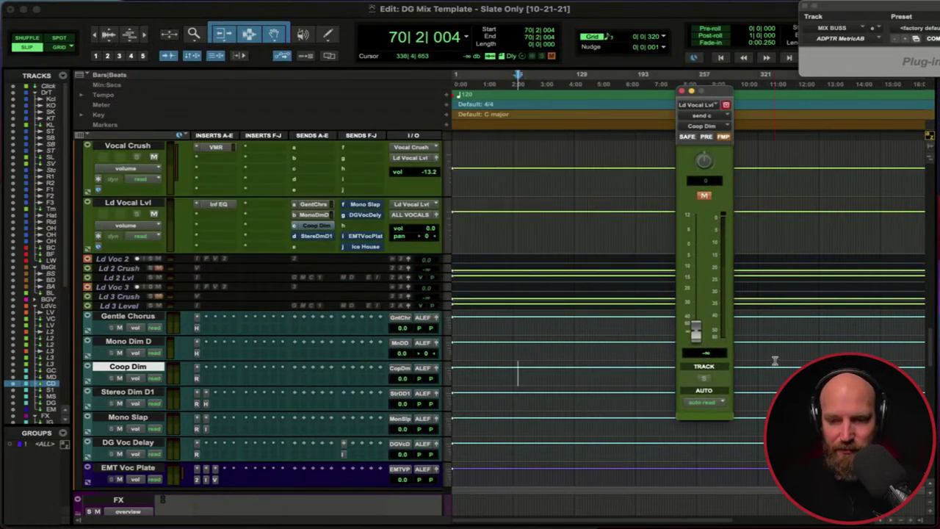
- Unmute the lead vocal's Coop Dim send and raise it to -3.8 dB during playback
click(703, 196)
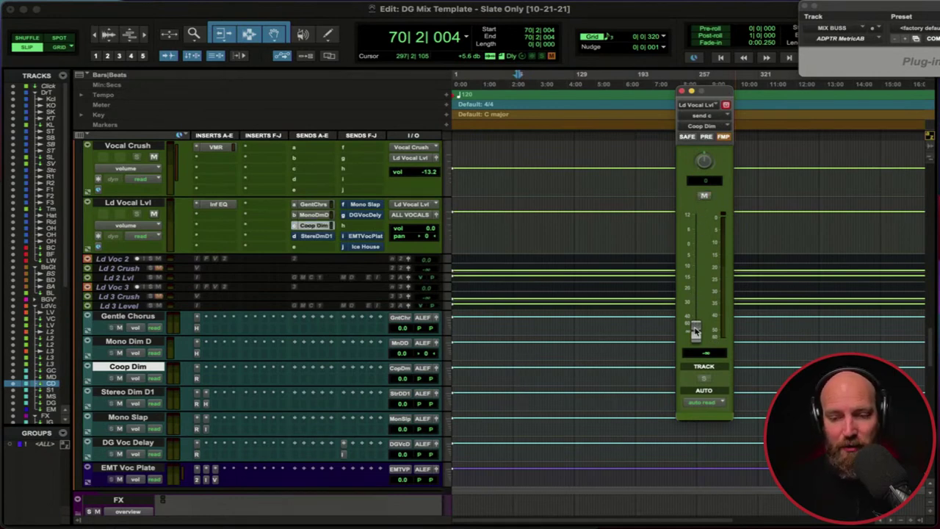
key(space)
drag(697, 332, 700, 253)
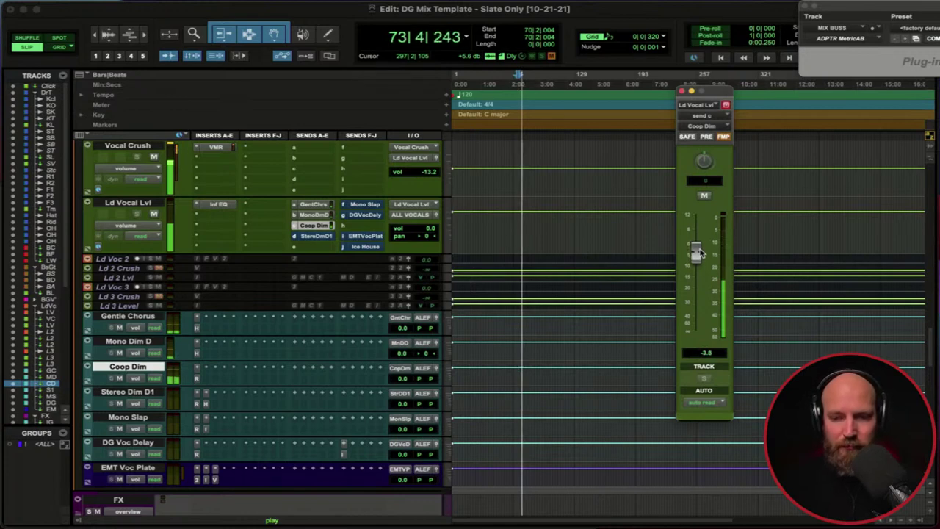
- Compare the lead vocal with the Coop Dim send muted and unmuted during playback, leaving the send unmuted
click(704, 196)
key(space)
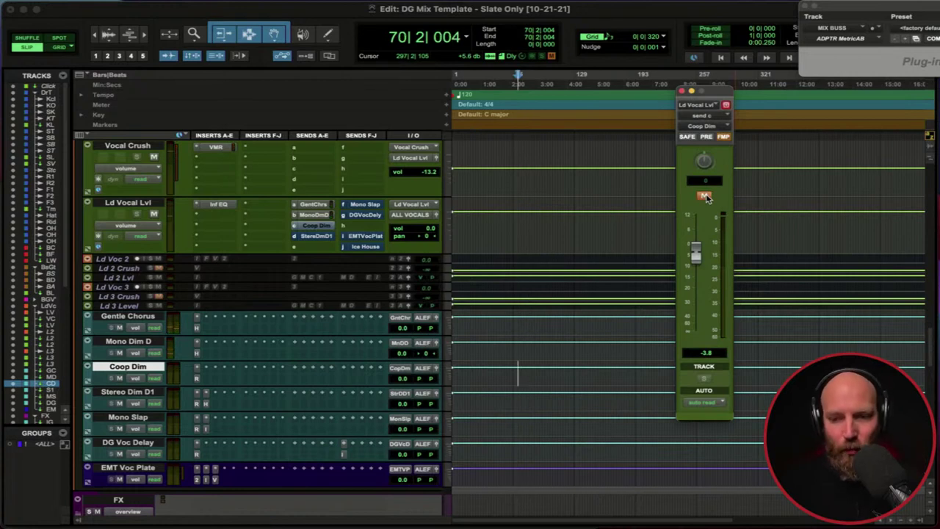
click(704, 196)
key(space)
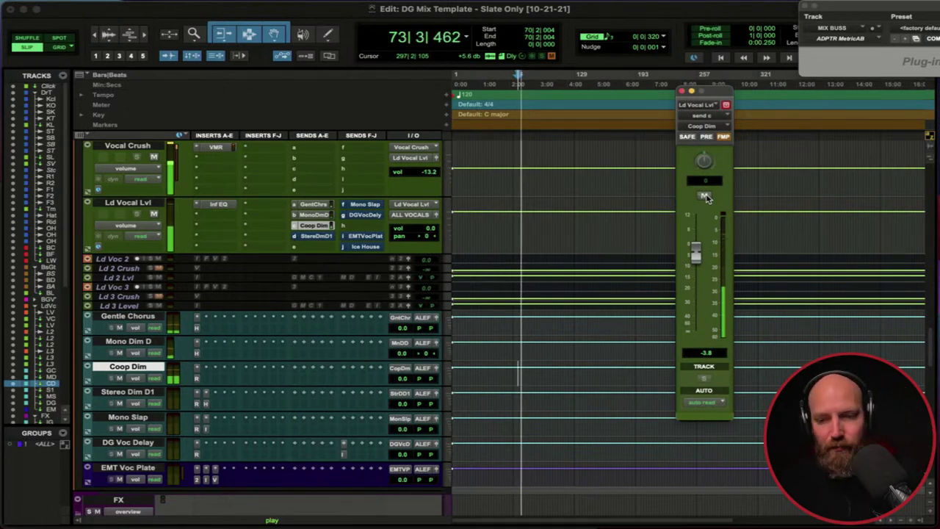
click(706, 196)
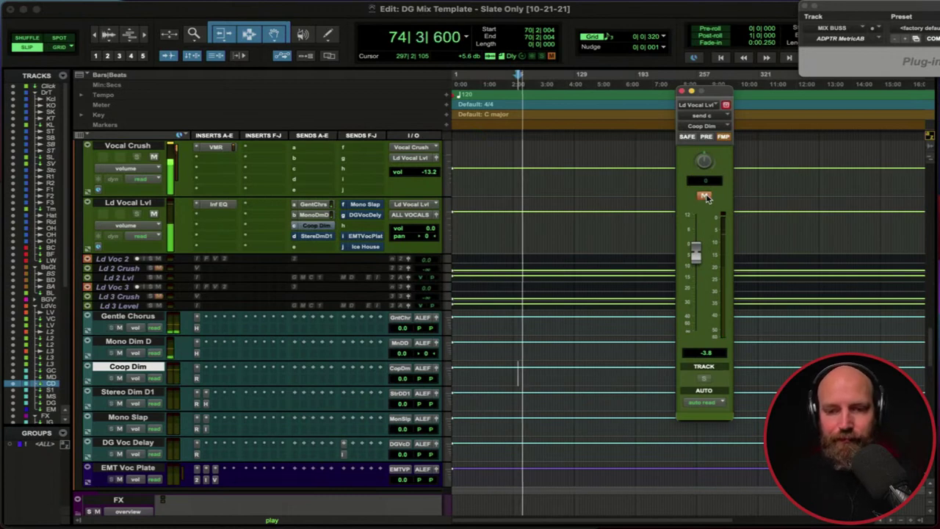
key(space)
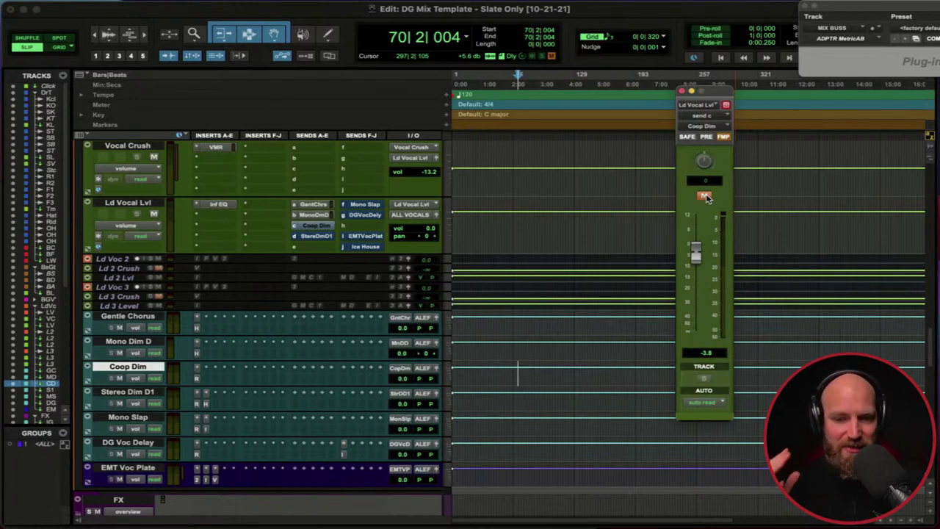
click(704, 196)
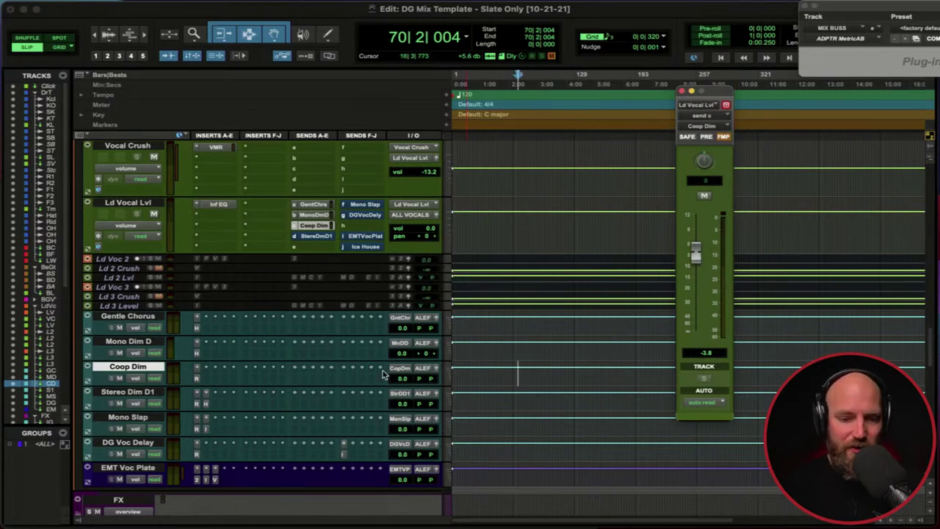
- Review the Coop Dim track's Repeater delay settings again and close the plug-in
click(197, 377)
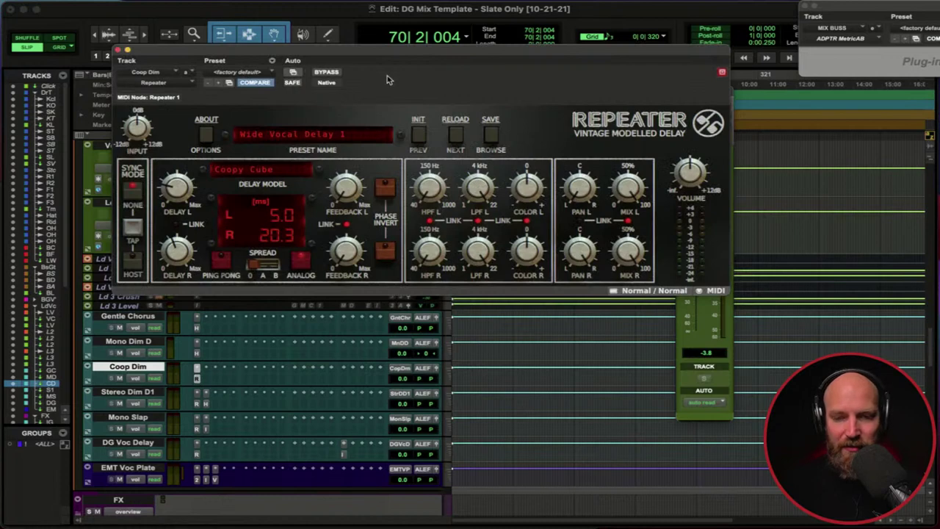
drag(376, 51, 367, 36)
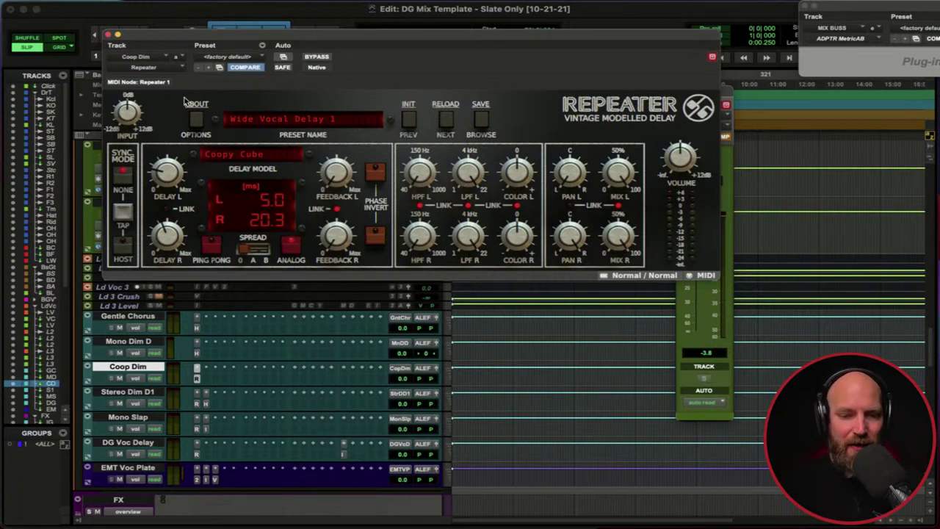
click(108, 35)
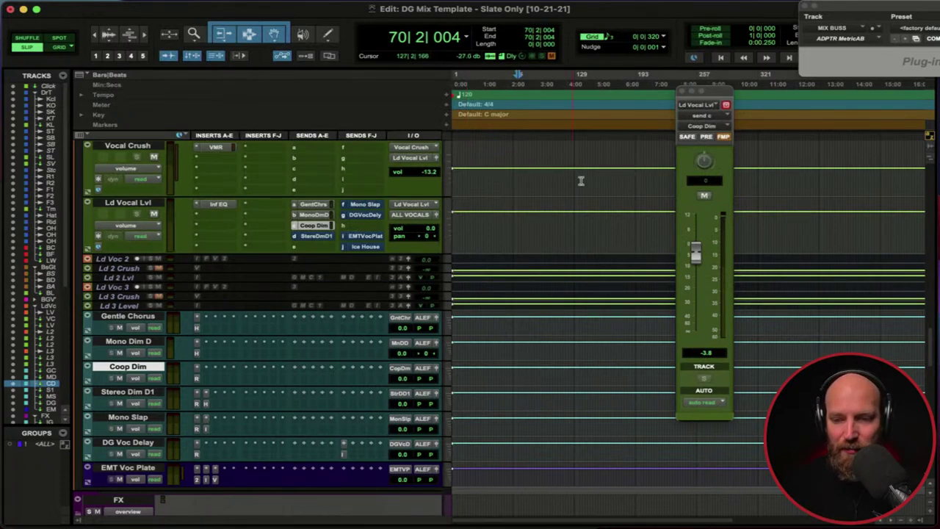
- Pull the lead vocal's Coop Dim send down to -∞, start playback and raise the send to -9.7 dB
click(696, 254)
drag(696, 253, 702, 394)
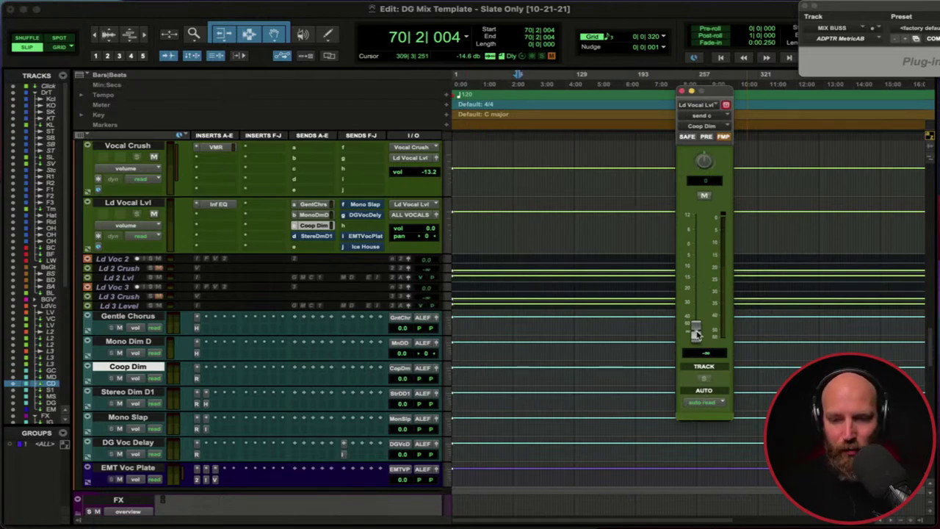
key(space)
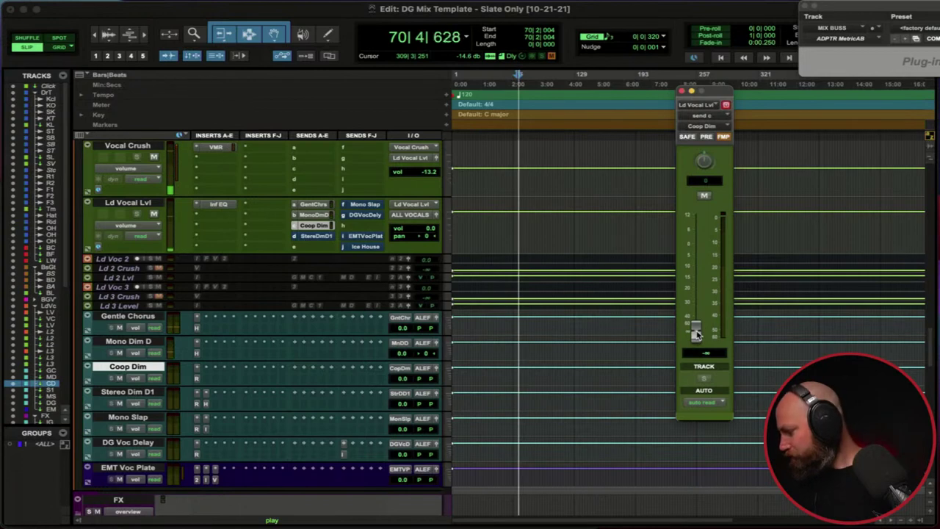
drag(697, 334, 710, 266)
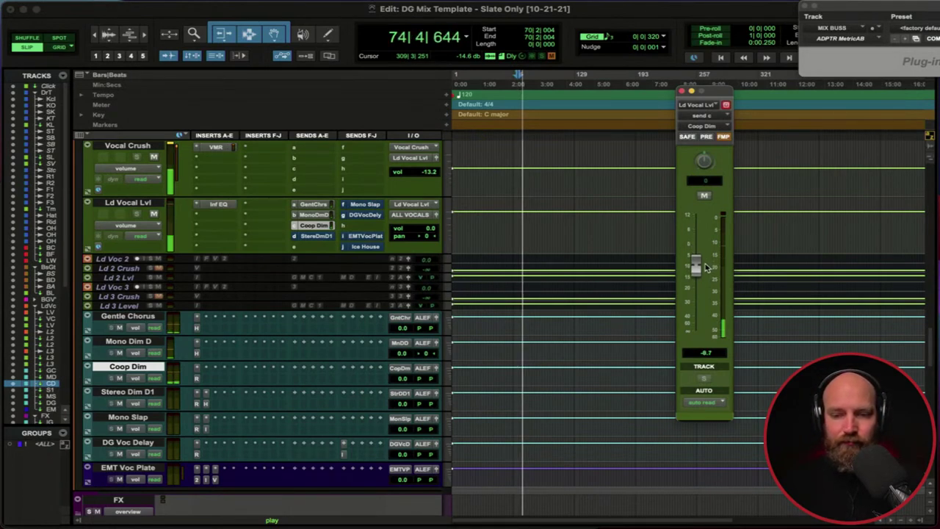
- Compare the lead vocal with the Coop Dim send muted and unmuted, leave the send unmuted and stop playback
click(704, 196)
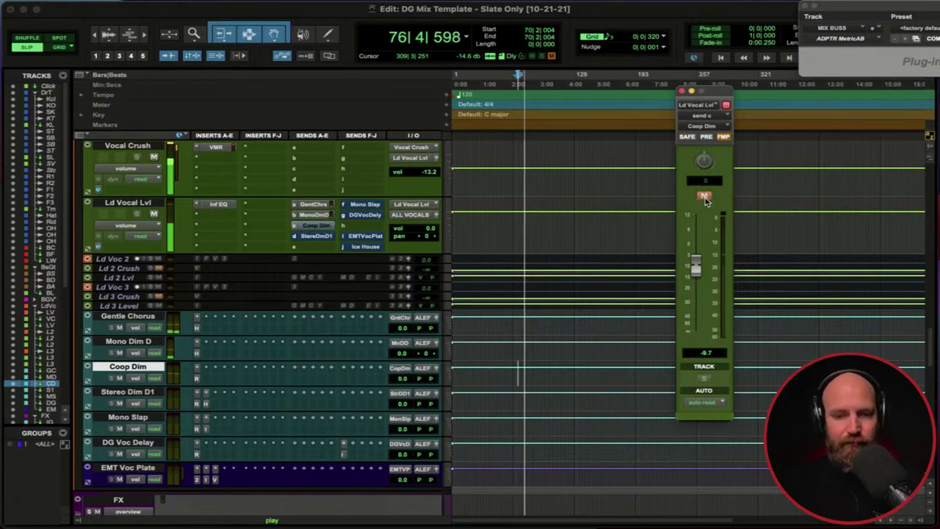
click(704, 197)
key(space)
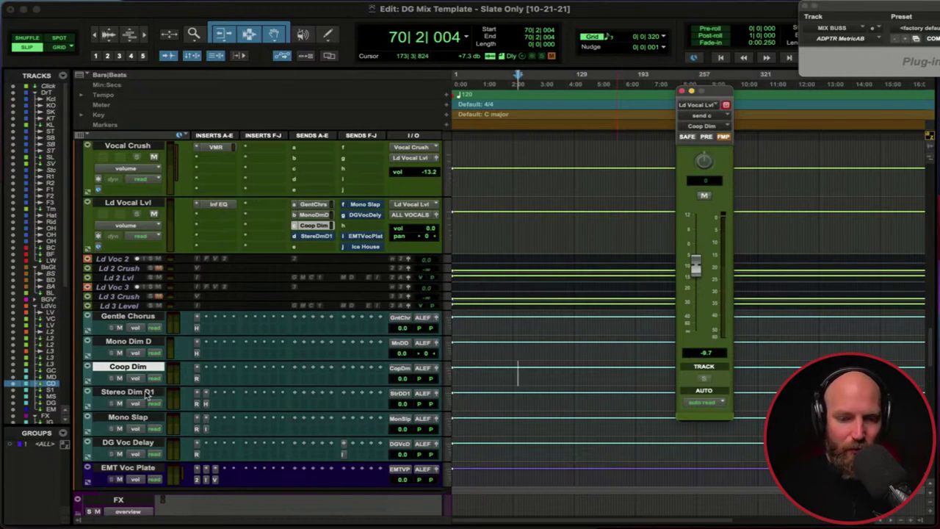
- Examine the Repeater delay and kHs Stereo settings on the Stereo Dim D1 return track and close the plug-in
click(119, 395)
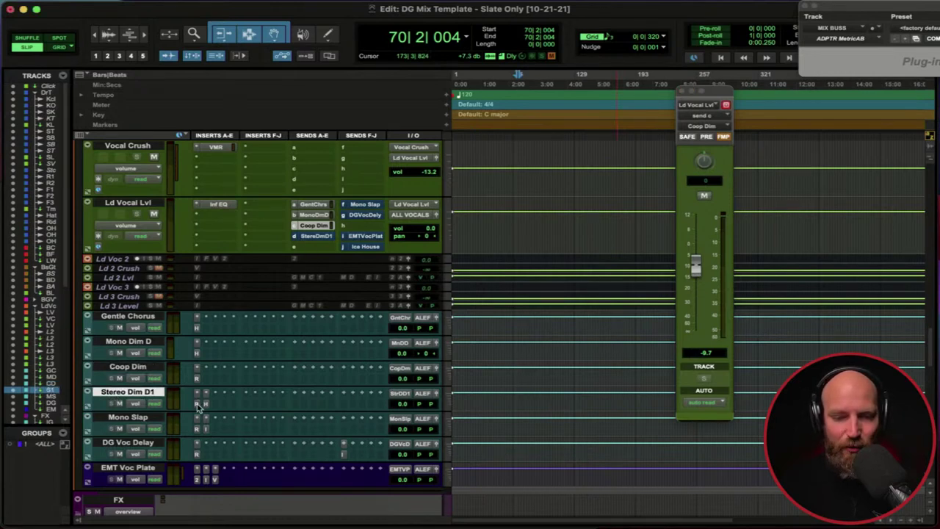
click(197, 404)
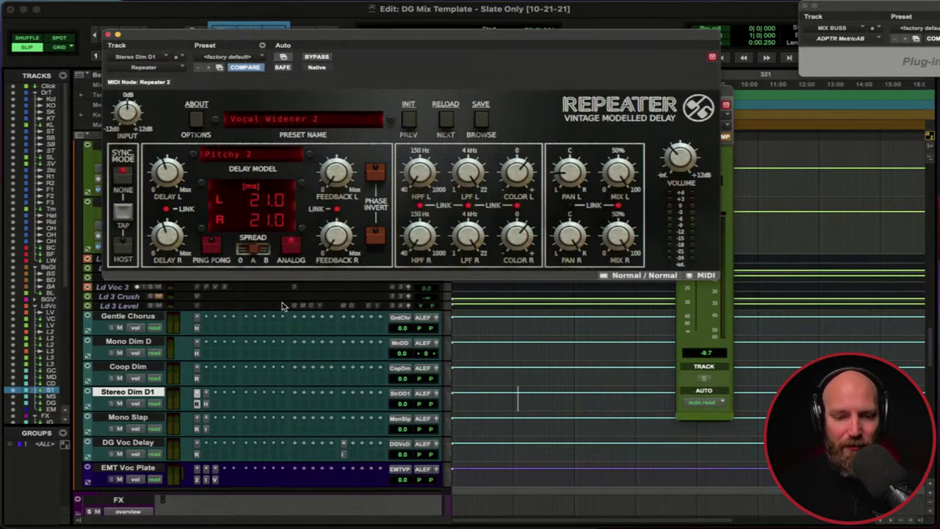
click(207, 406)
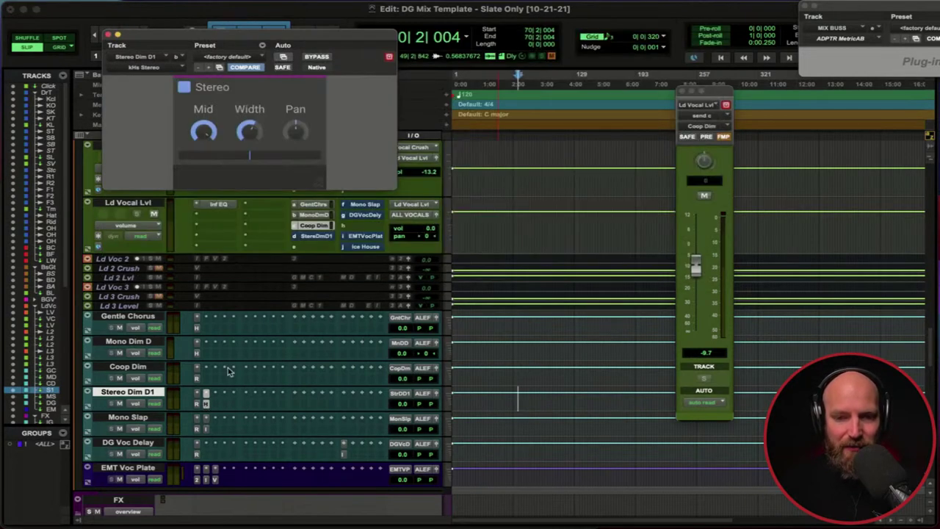
click(197, 404)
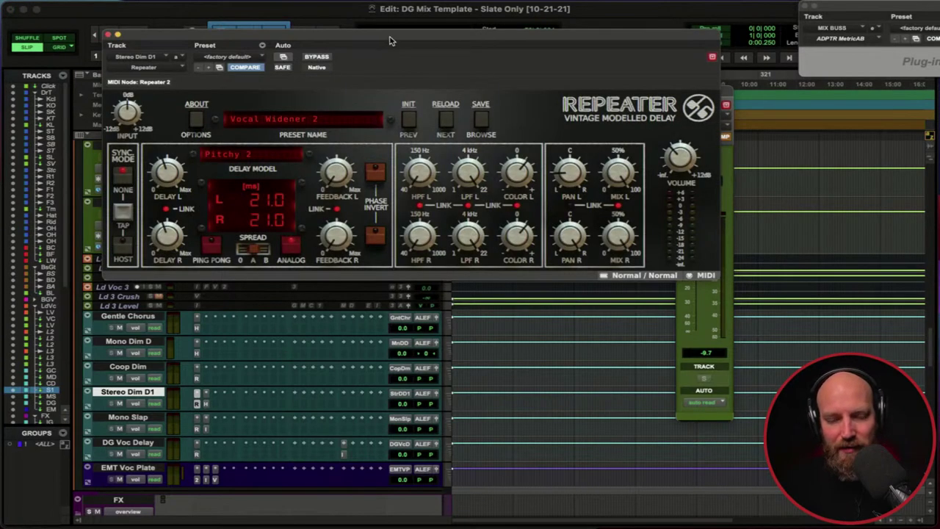
drag(389, 40, 433, 57)
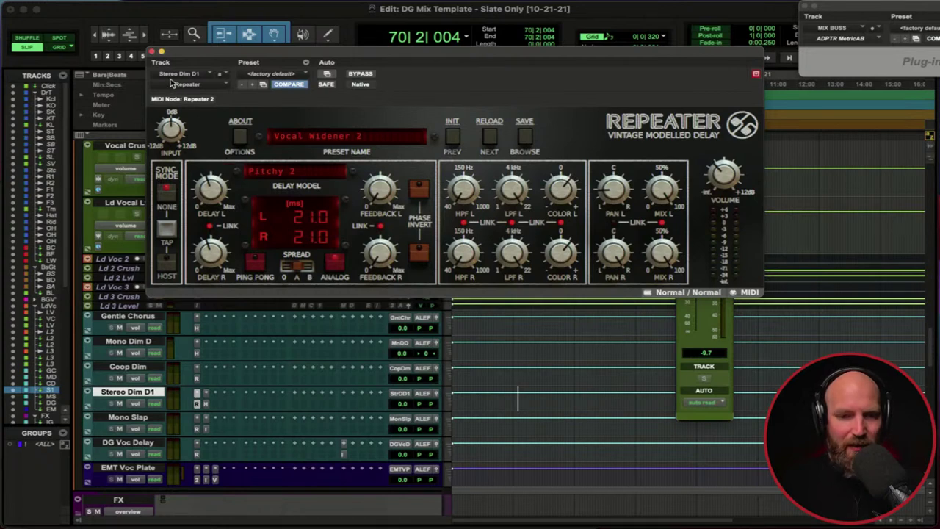
click(152, 53)
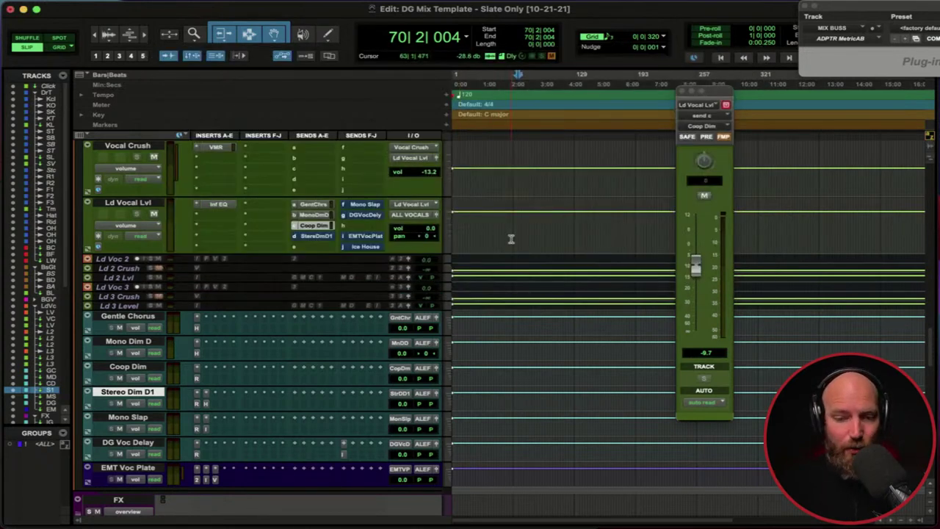
- Mute the lead vocal's first three effect sends, unmute its Stereo Dim D1 send and raise that to -0.1 dB during playback
ctrl+super+click(314, 225)
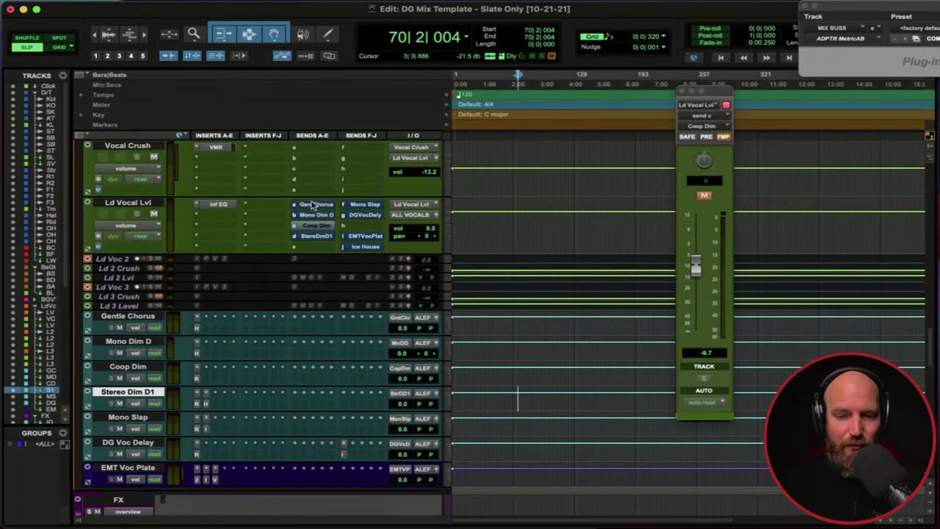
click(312, 236)
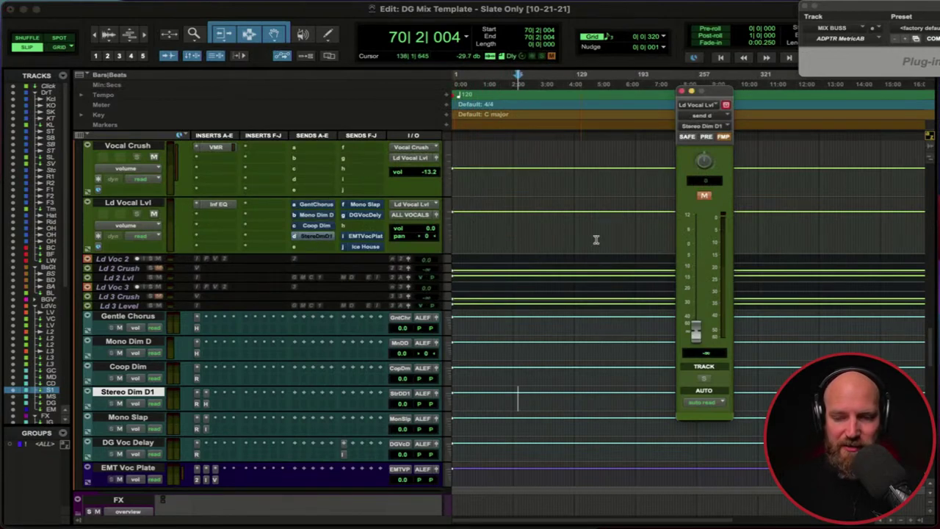
click(705, 196)
key(space)
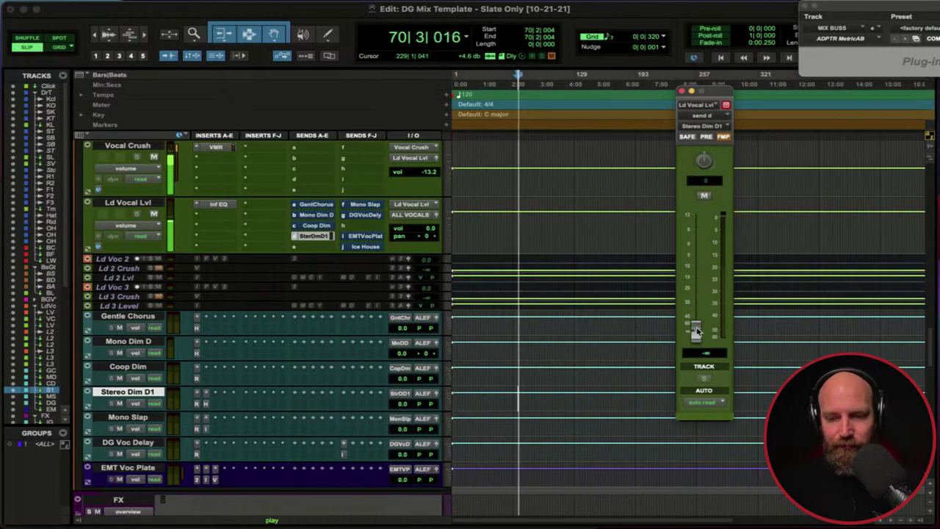
drag(698, 330, 703, 249)
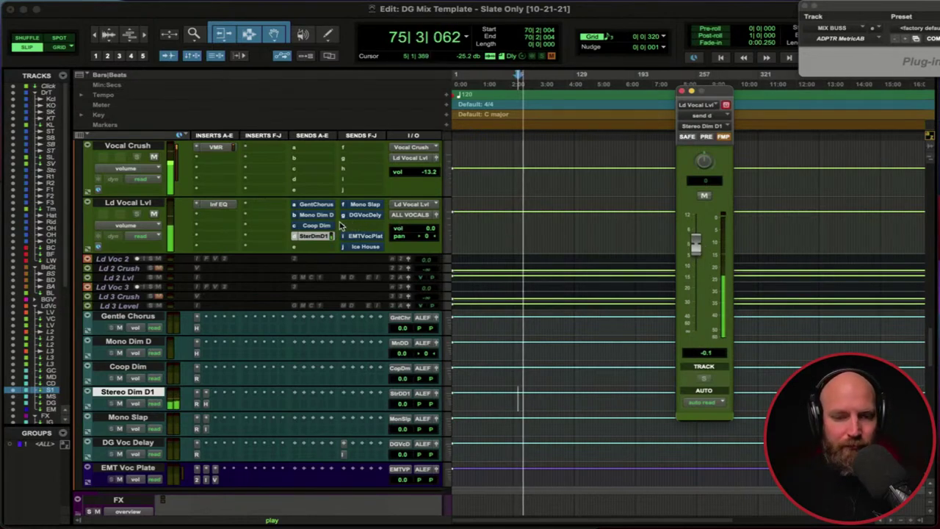
- Compare the lead vocal with the Stereo Dim D1 send muted and unmuted, leave the send unmuted and stop playback
click(704, 195)
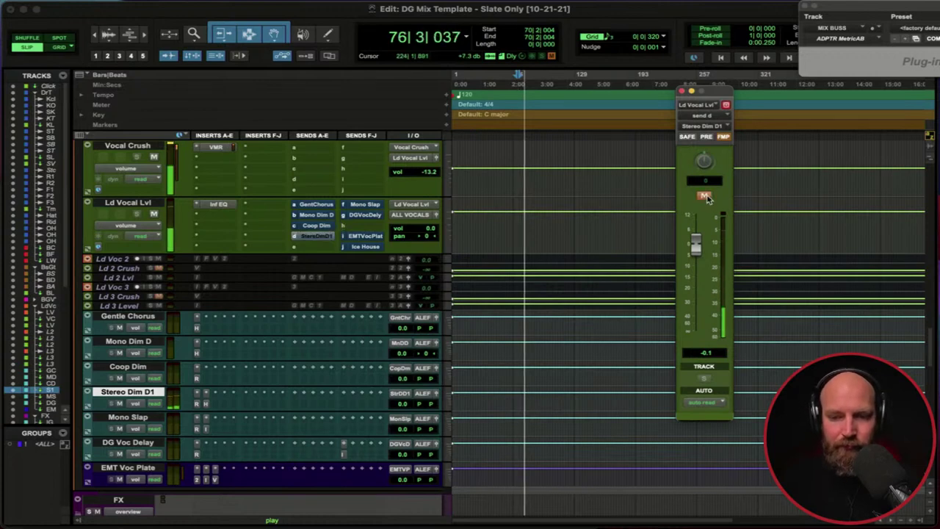
click(705, 196)
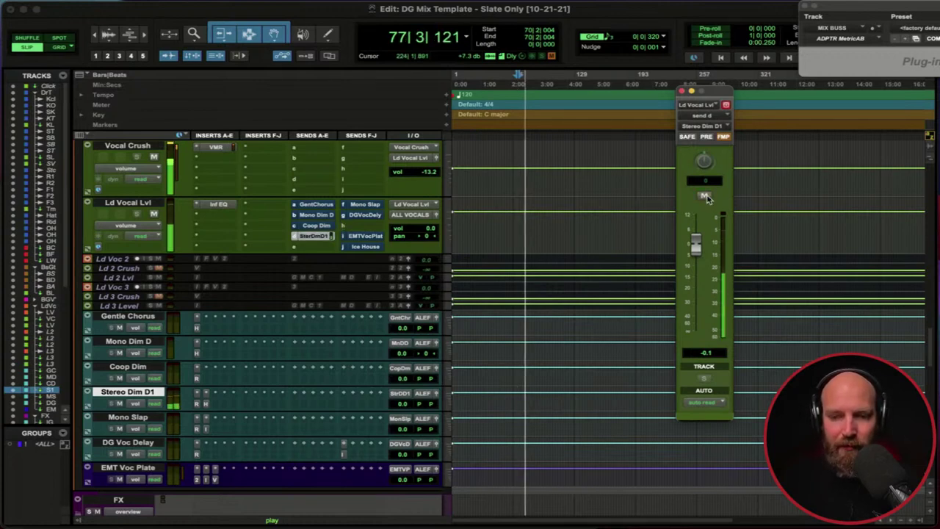
key(space)
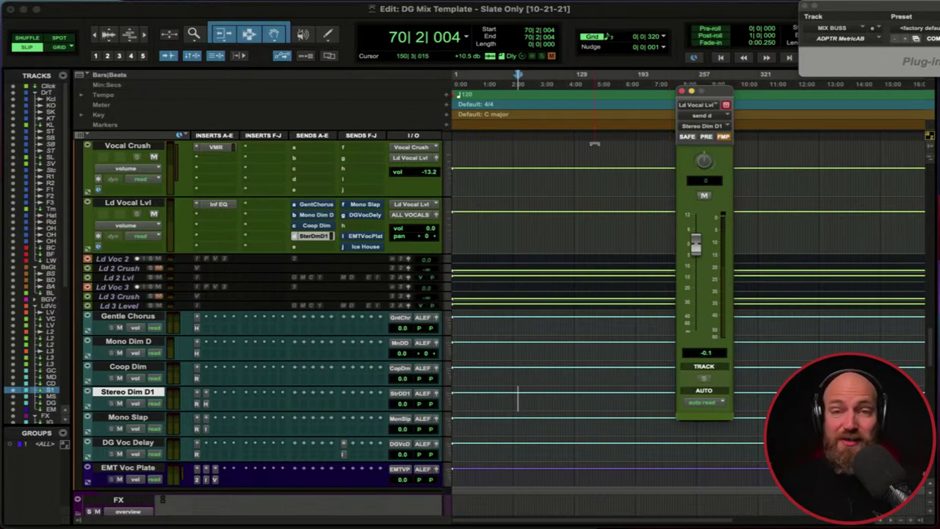
- Review the kHs Stereo mid and width settings on the Stereo Dim D1 return track and close the plug-in
click(207, 406)
click(206, 405)
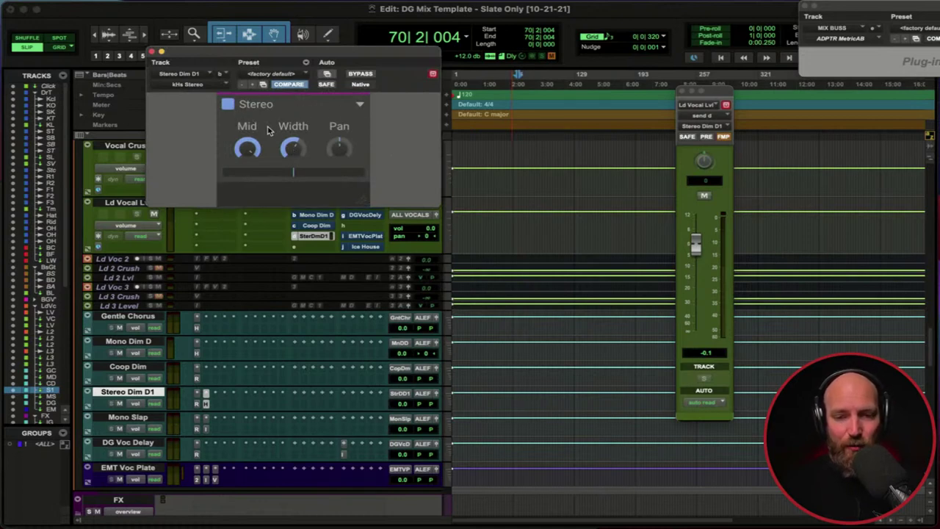
click(151, 52)
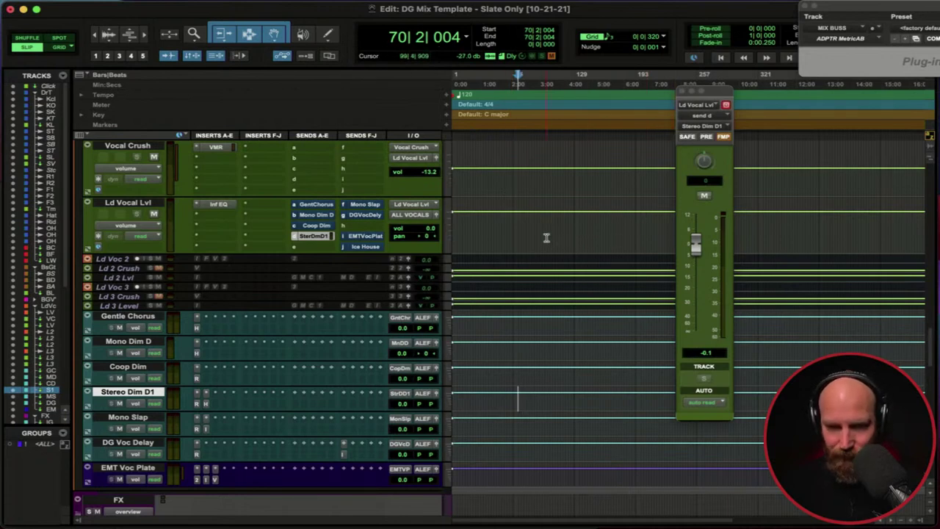
- Raise the lead vocal's Coop Dim send to -3.0 dB and compare it against the Stereo Dim D1 send during playback
super+click(314, 237)
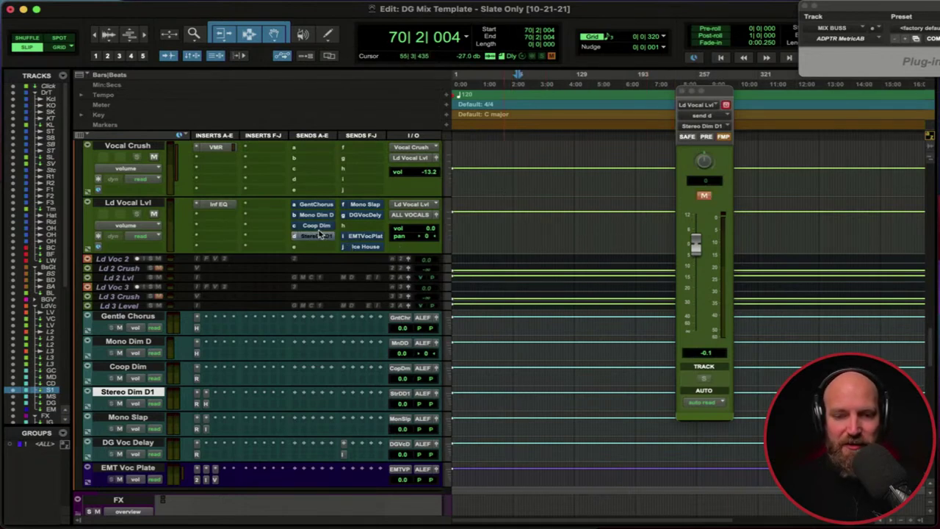
click(316, 226)
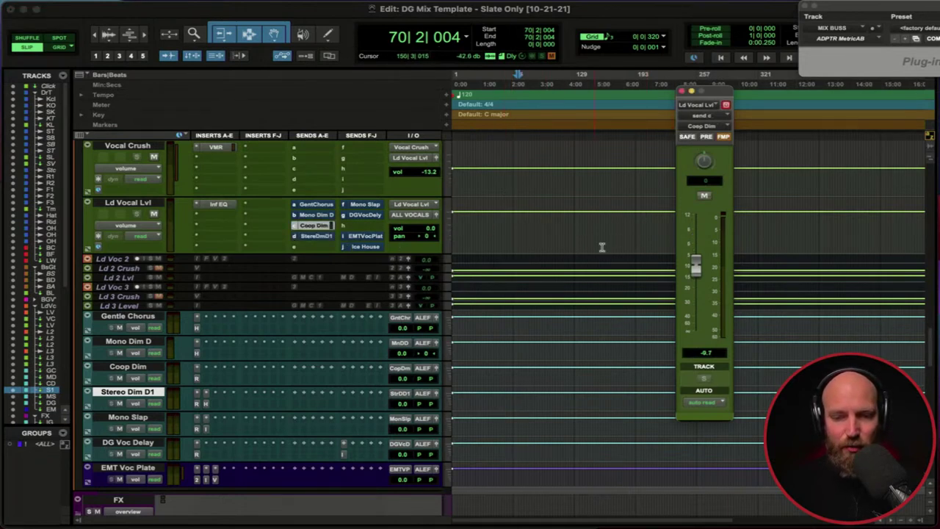
drag(695, 266, 696, 252)
key(space)
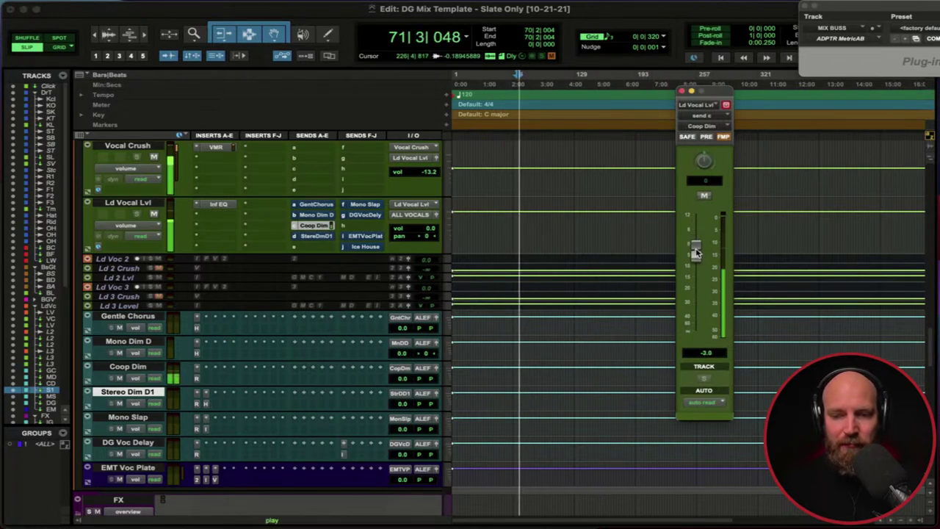
super+click(317, 227)
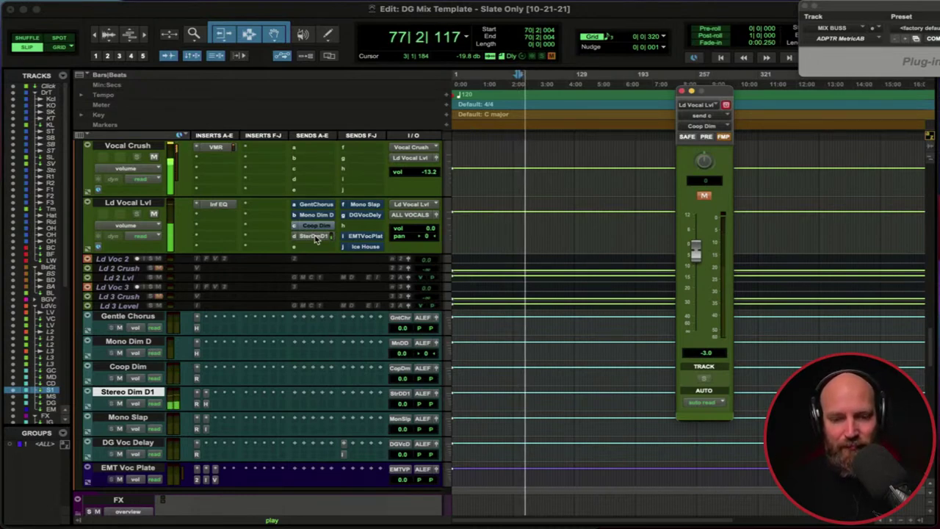
key(space)
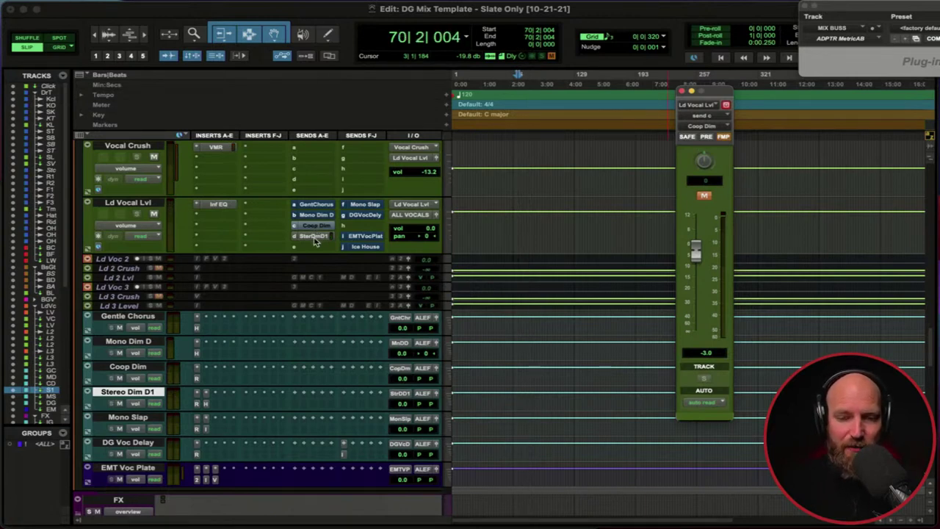
- Pull the Stereo Dim D1 send down to -∞ and mute it, and lower the muted Coop Dim send to about -10.5 dB
click(313, 235)
drag(696, 249, 687, 404)
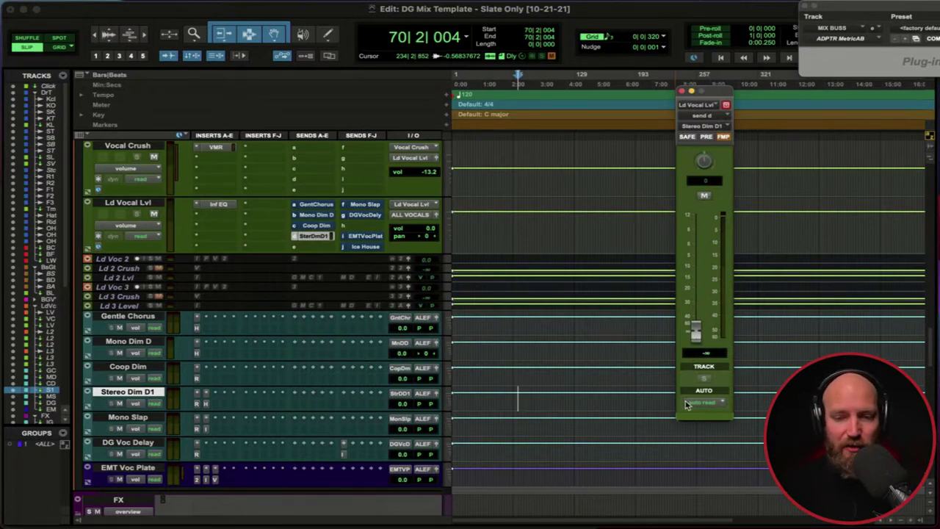
super+click(318, 236)
click(310, 227)
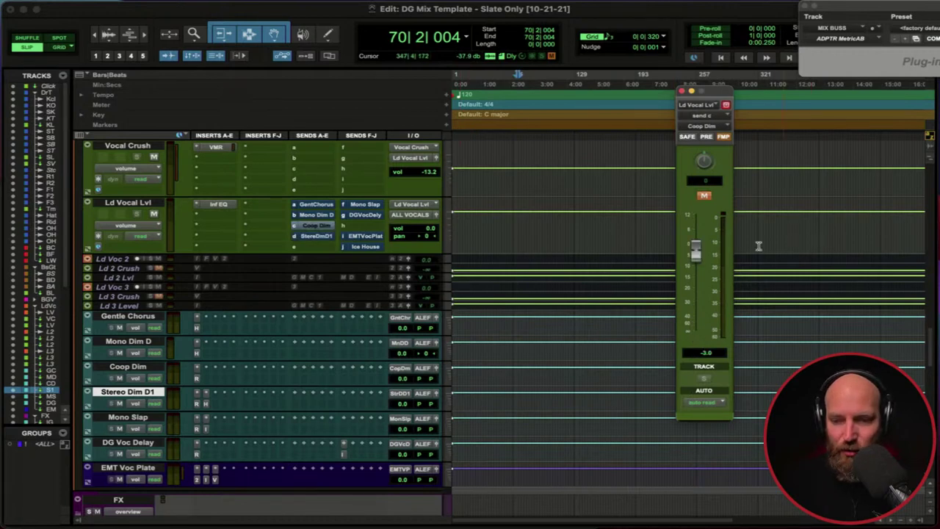
drag(696, 253, 698, 272)
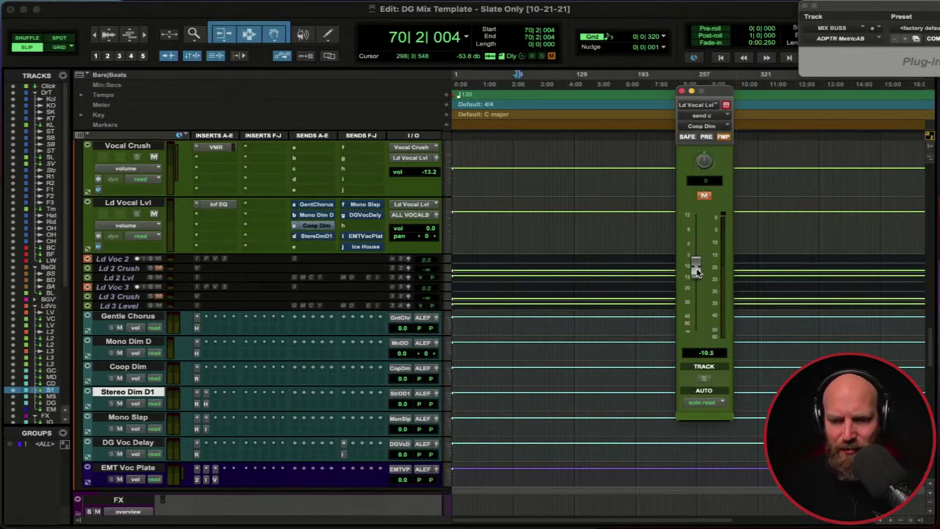
- Raise the unmuted Stereo Dim D1 send to -12.1 dB during playback, stop playback and mute the send
click(316, 235)
key(space)
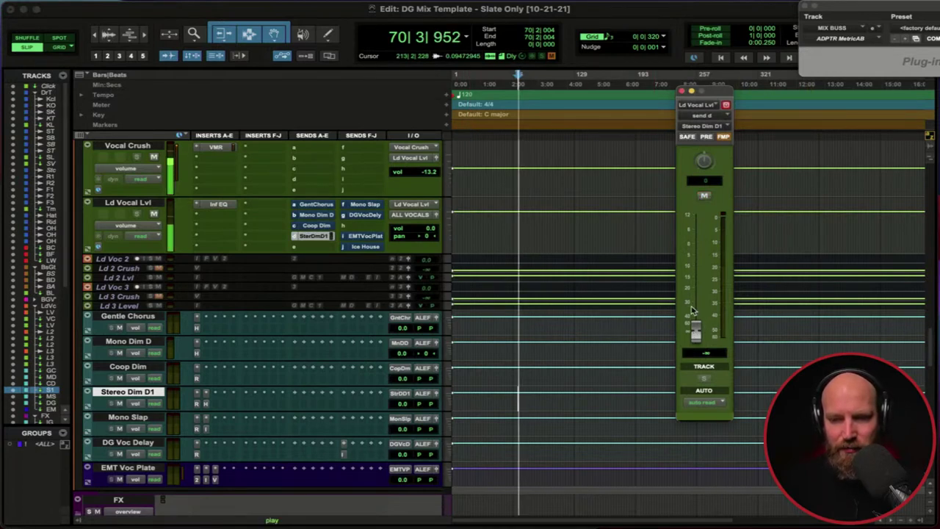
drag(694, 330, 696, 271)
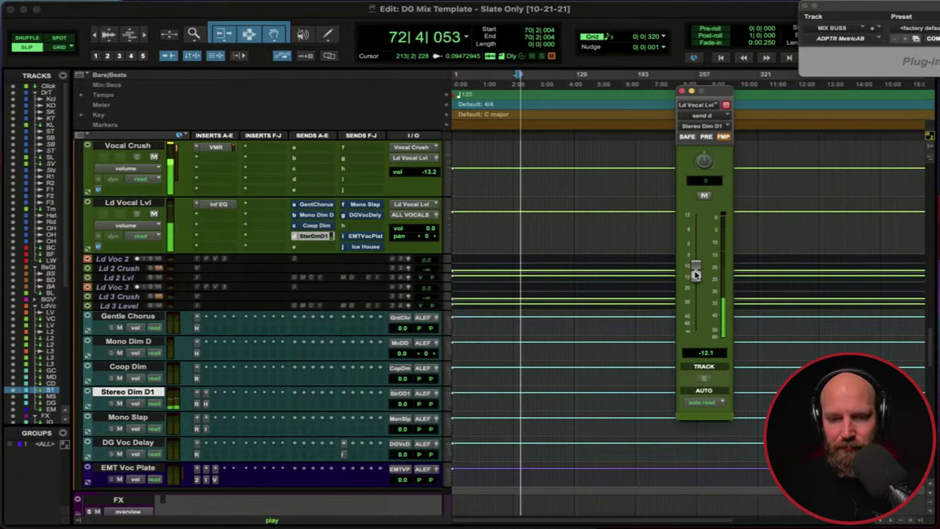
key(space)
ctrl+super+click(313, 236)
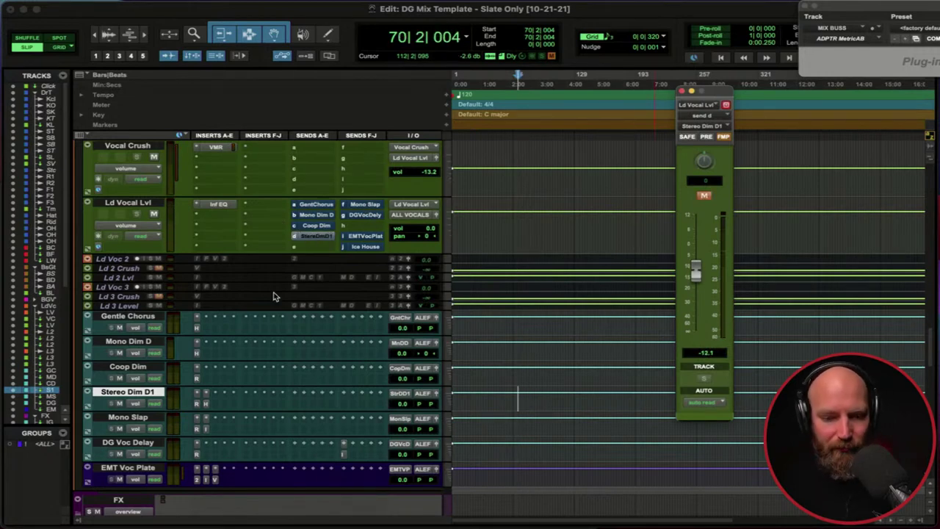
- Open the Repeater on the Mono Slap return track and examine its slapback delay settings
click(150, 419)
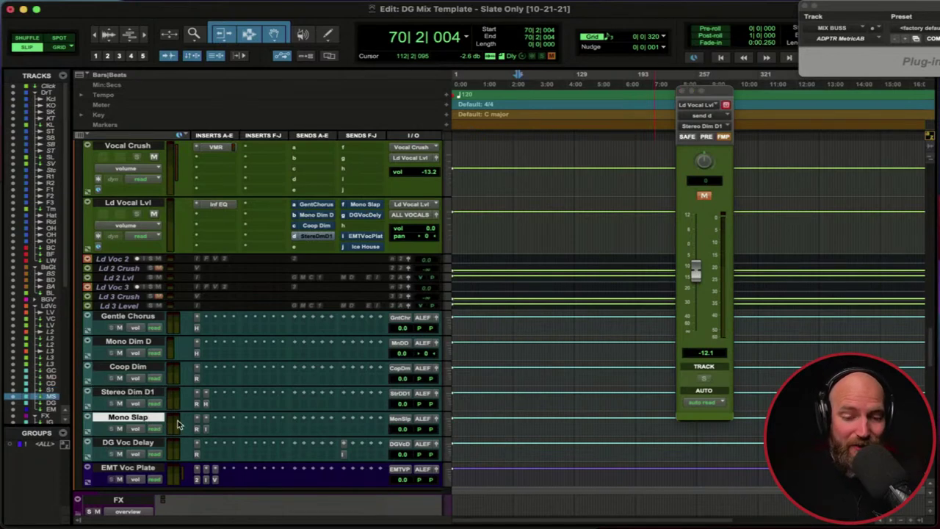
click(214, 420)
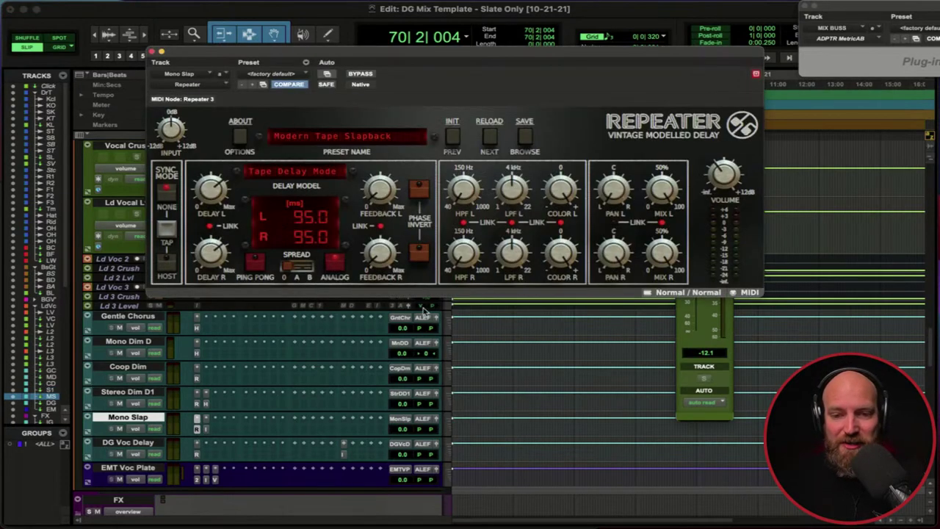
drag(404, 50, 439, 55)
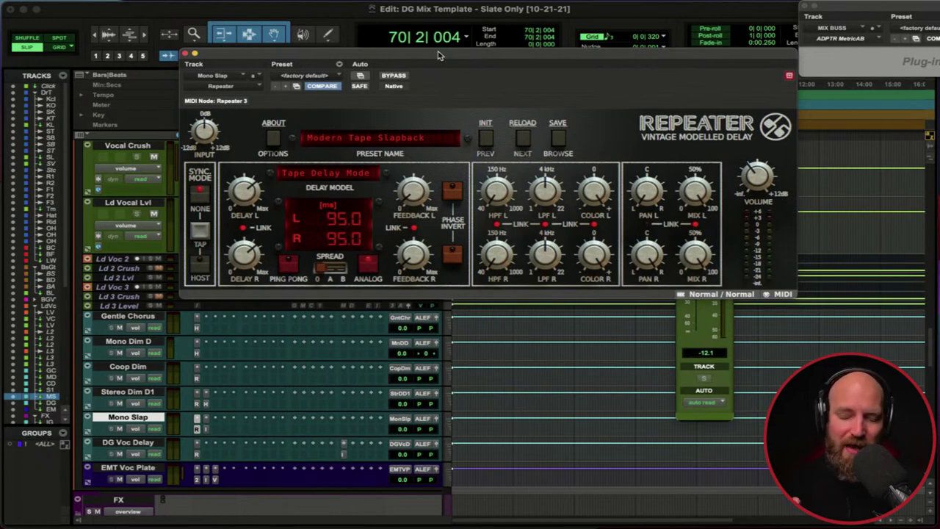
drag(439, 55, 413, 64)
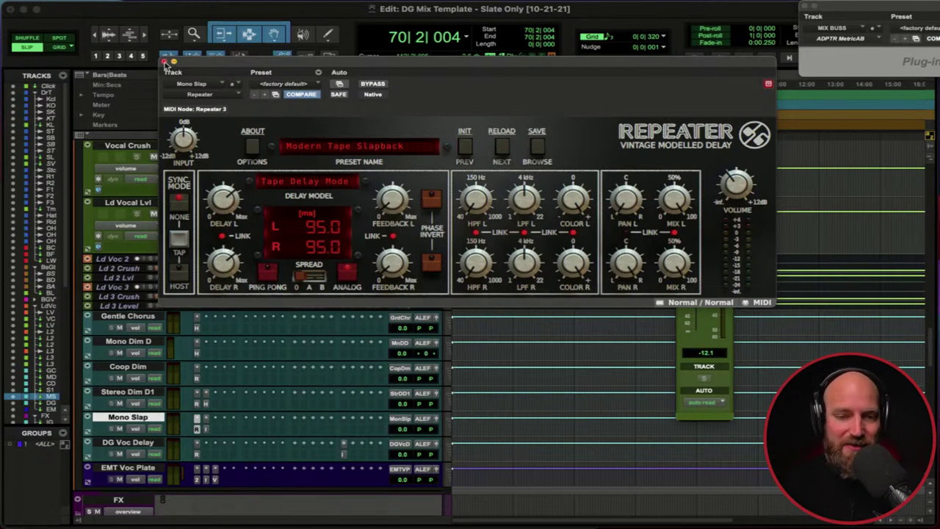
- Close the Repeater, open the lead vocal's Mono Slap send fader and unmute the send
drag(206, 64, 207, 69)
click(713, 327)
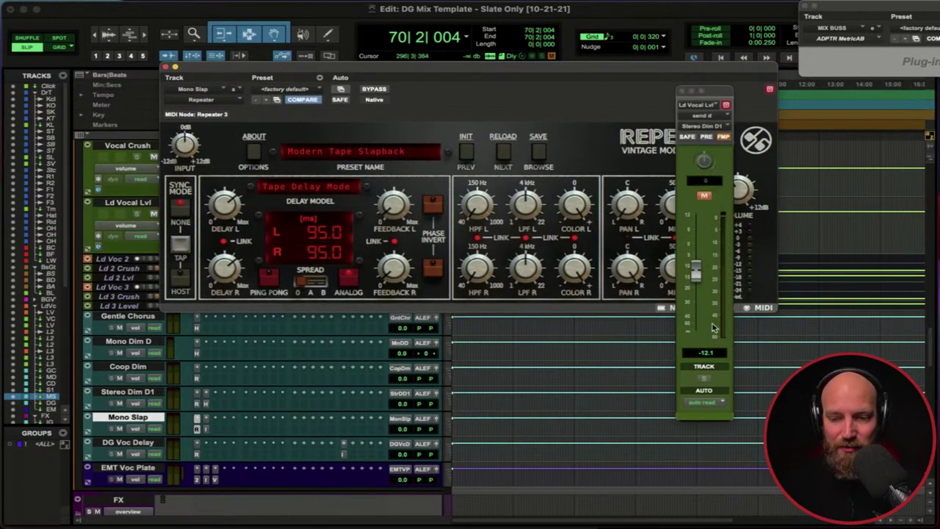
click(166, 70)
click(360, 205)
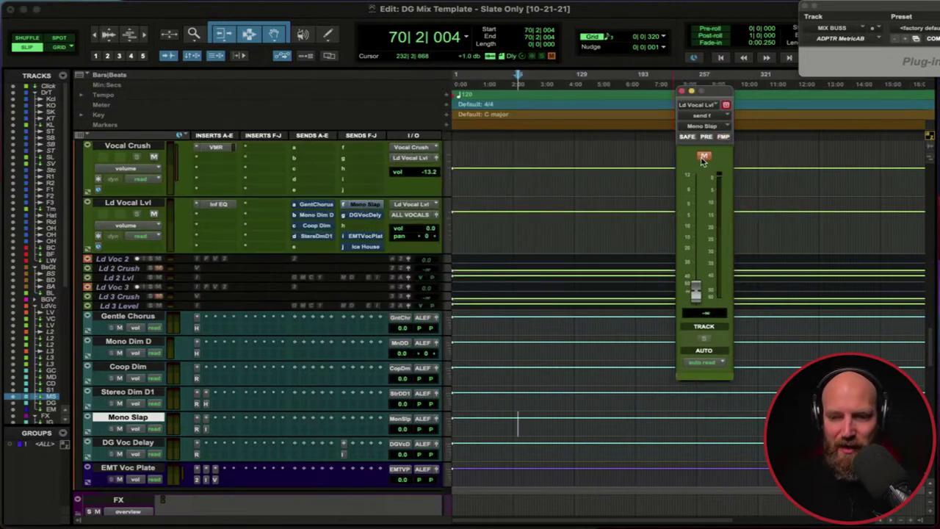
click(703, 158)
- Open the Infinity EQ on the Mono Slap return, examine its low-cut, high-cut and upper-mid dip bands, and close it
click(206, 432)
click(206, 432)
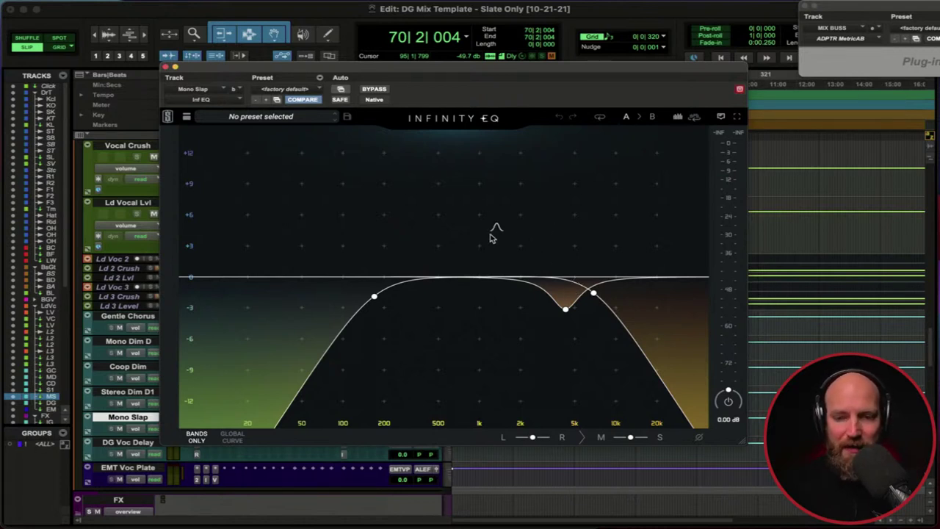
click(374, 297)
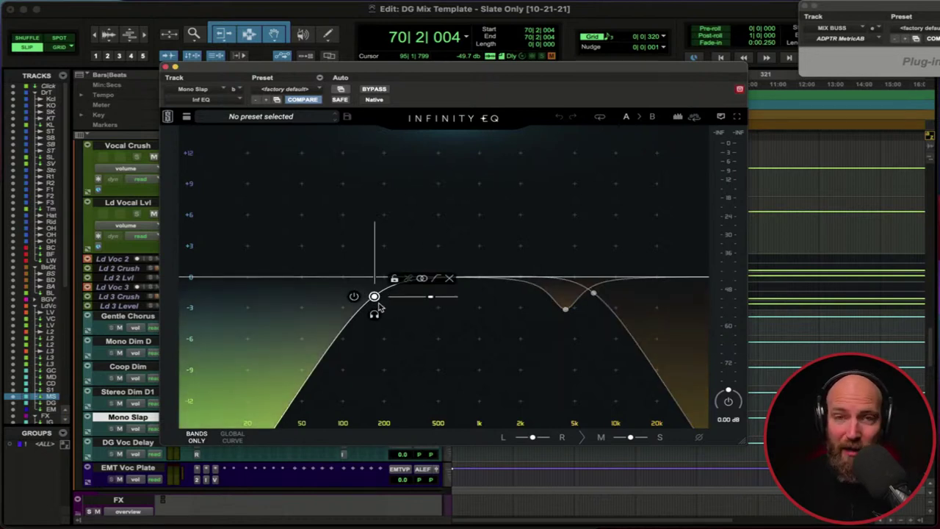
click(565, 308)
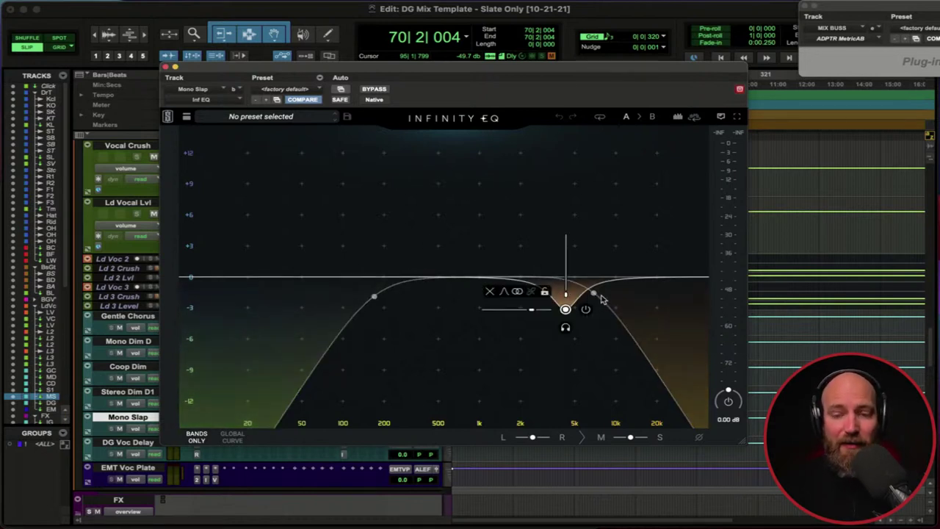
click(594, 293)
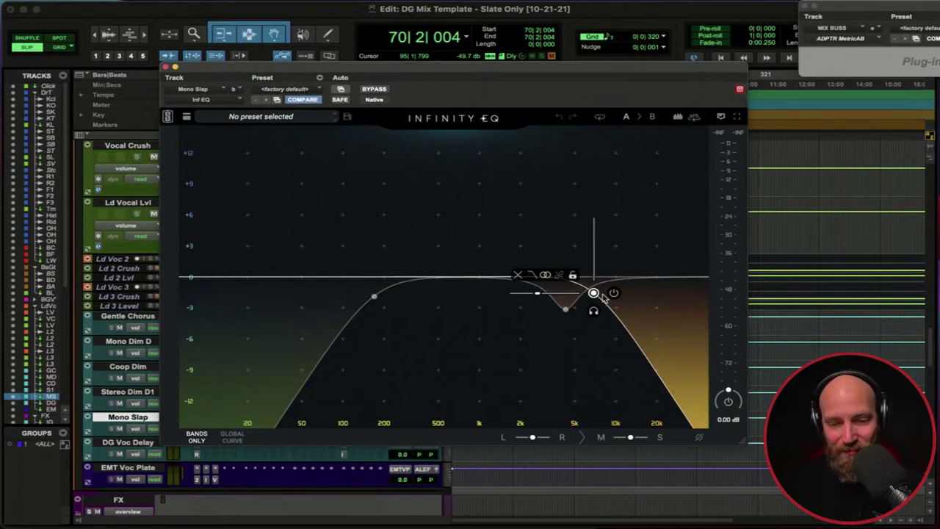
click(499, 224)
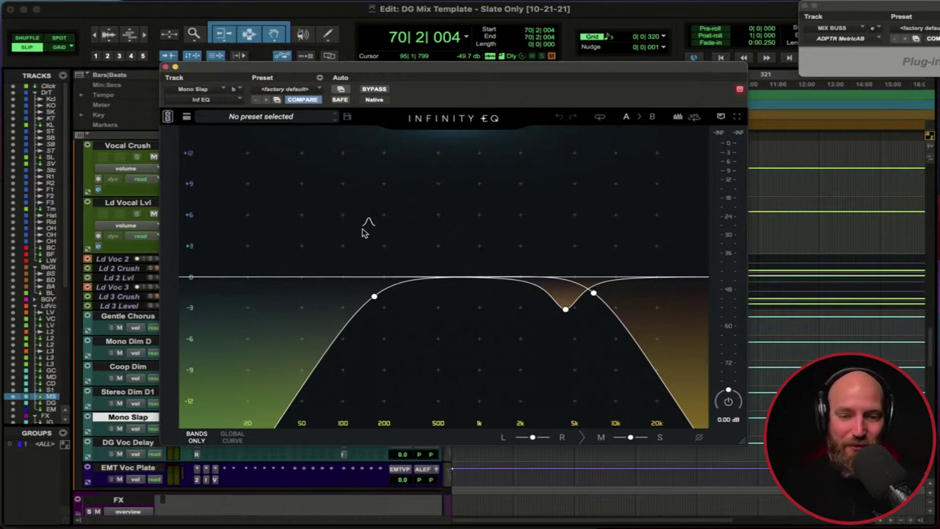
click(566, 310)
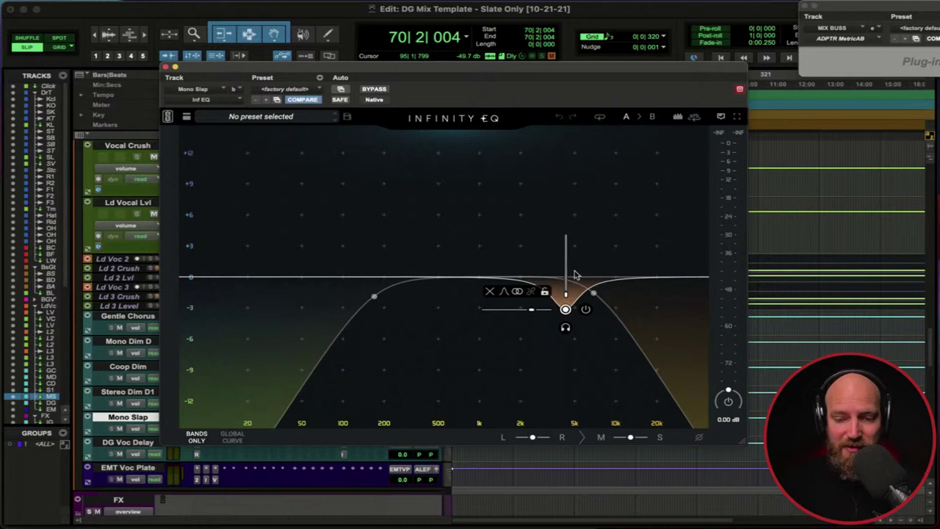
click(337, 214)
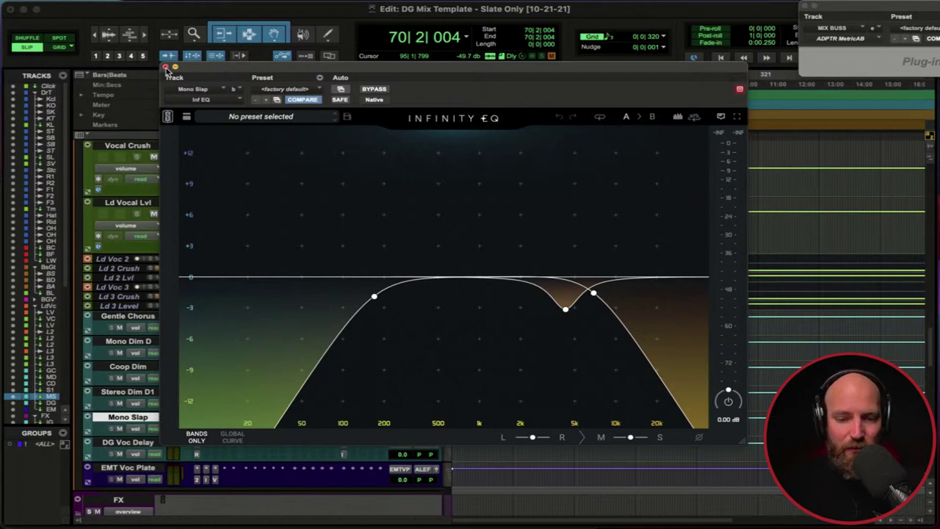
click(165, 67)
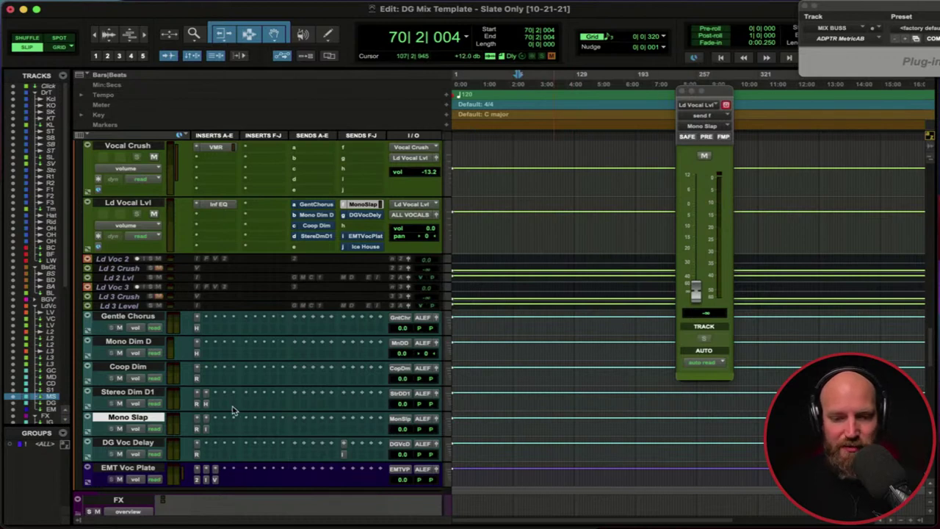
- With the Mono Slap return's Repeater in view, raise the lead vocal's Mono Slap send to -15.3 dB during playback
click(198, 429)
drag(460, 73, 356, 202)
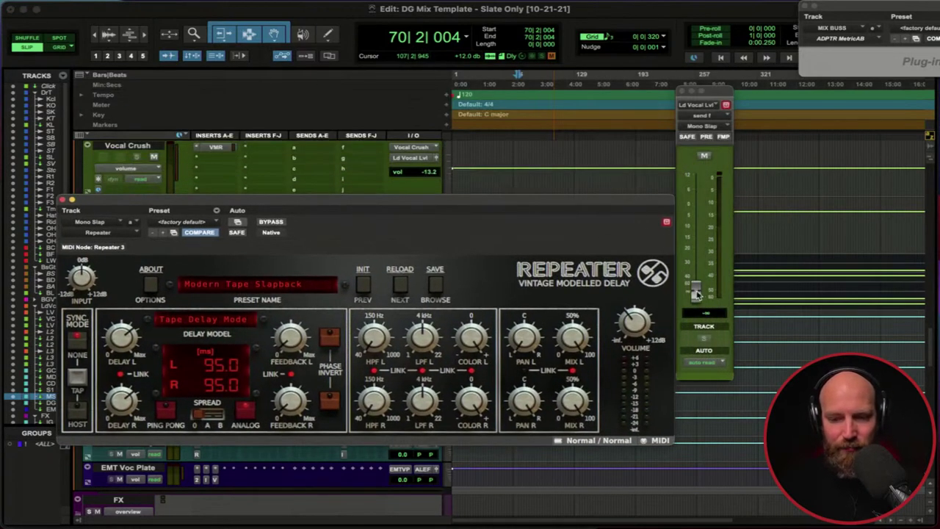
key(space)
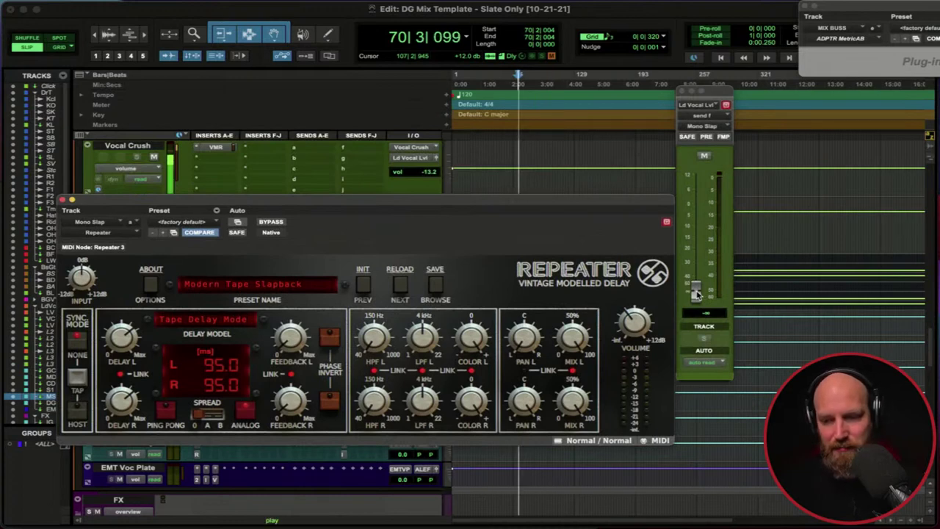
drag(696, 293, 700, 236)
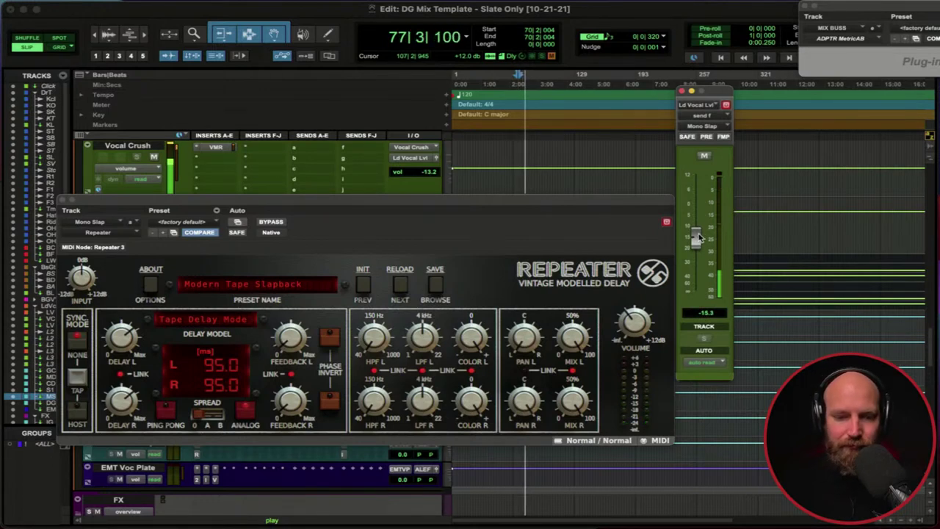
key(space)
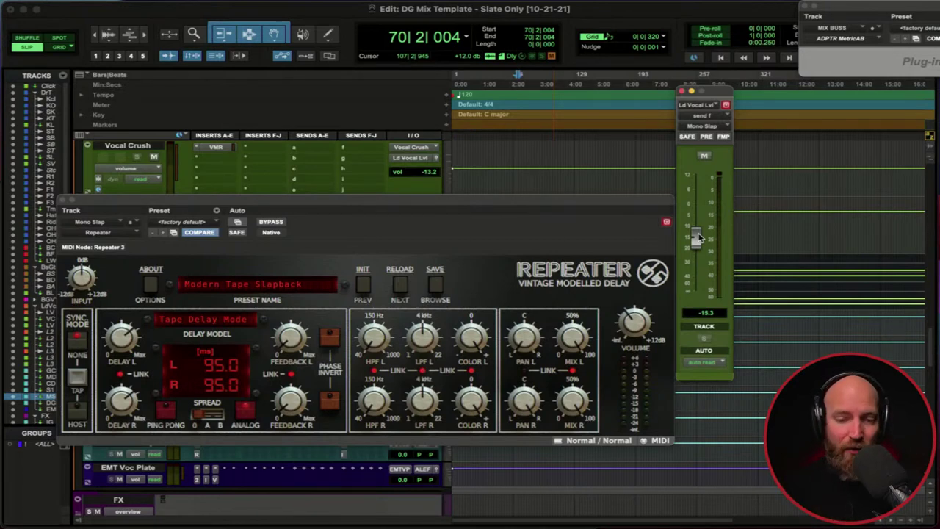
click(65, 199)
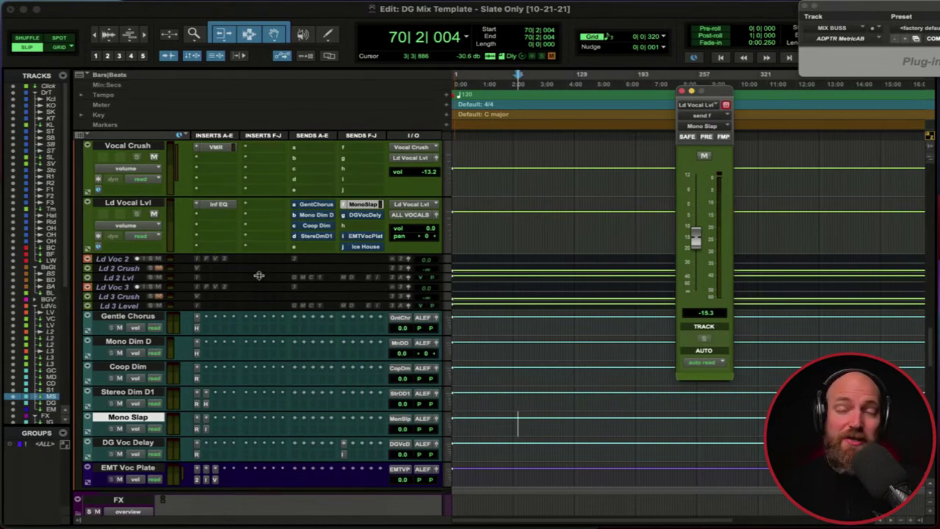
- Raise the Mono Slap send to -9.4 dB and compare the slap with its Infinity EQ bypassed and active during playback
click(206, 423)
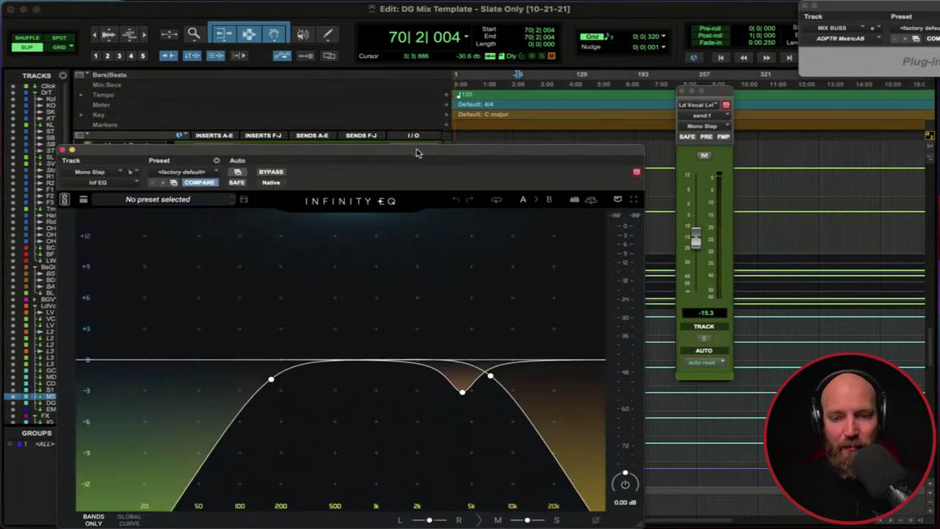
drag(416, 152, 569, 49)
click(423, 67)
drag(435, 56, 458, 453)
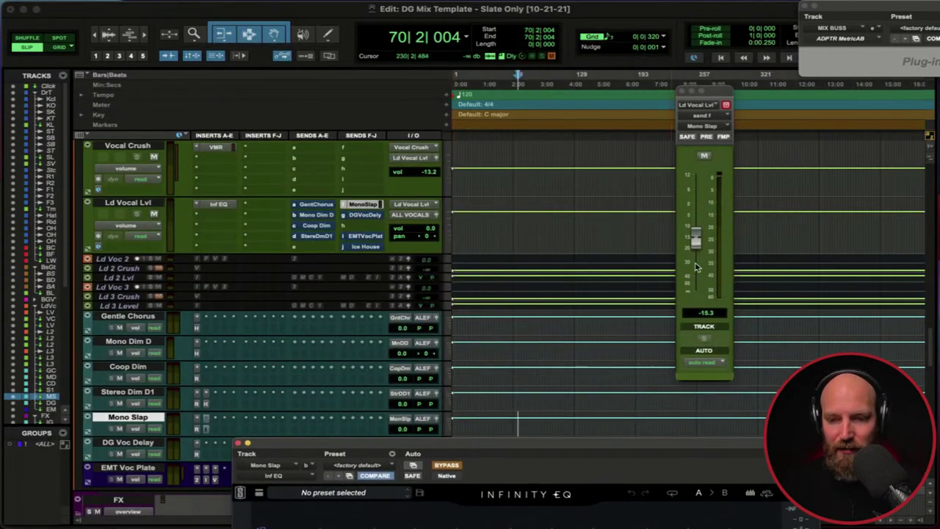
mouse_move(696, 237)
mouse_down()
mouse_move(696, 287)
mouse_move(696, 219)
mouse_up()
key(space)
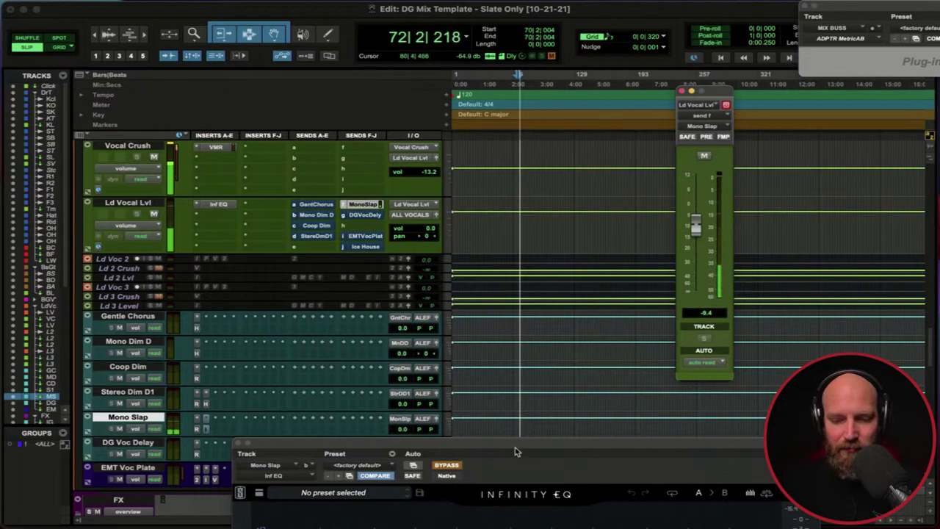
drag(517, 450, 466, 68)
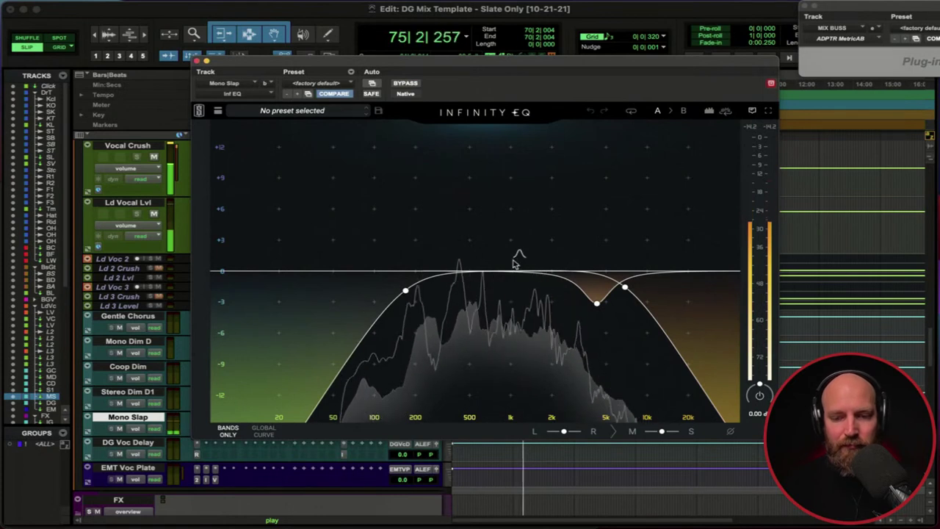
key(space)
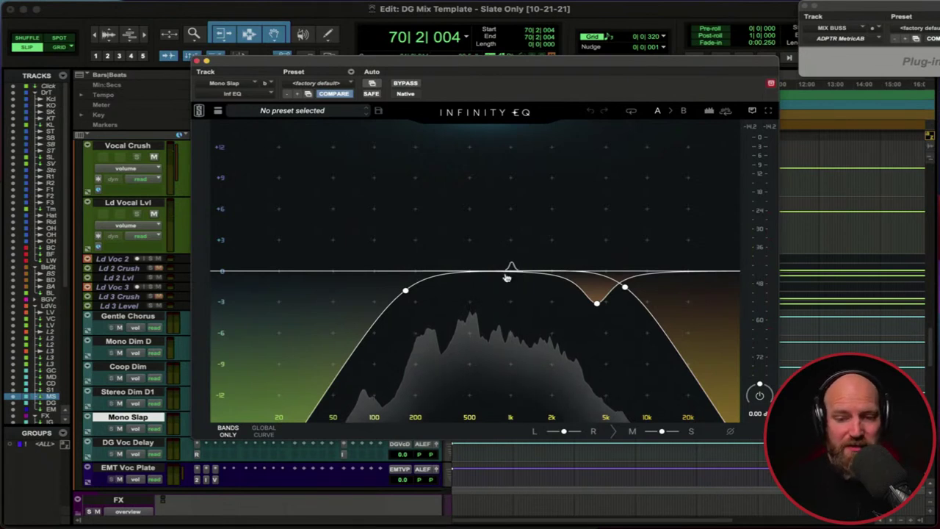
- Add a bell band to the Mono Slap return's Infinity EQ and boost it by 6.14 dB at 1.28 kHz, auditioning the boost
click(506, 272)
drag(506, 273, 519, 268)
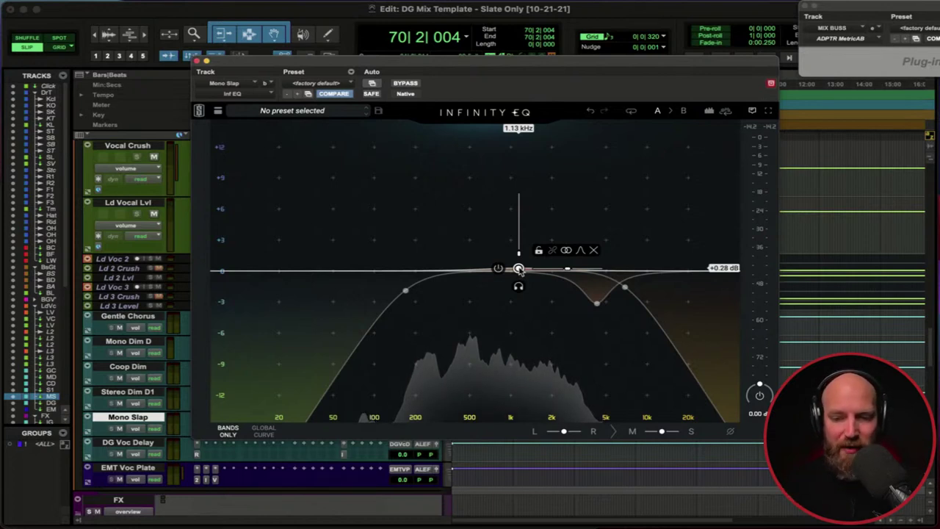
key(space)
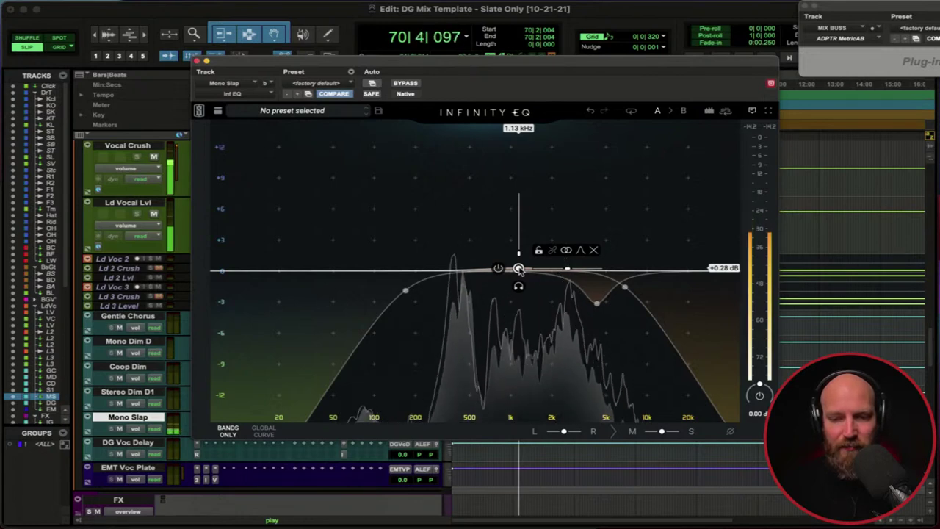
drag(518, 269, 524, 207)
key(space)
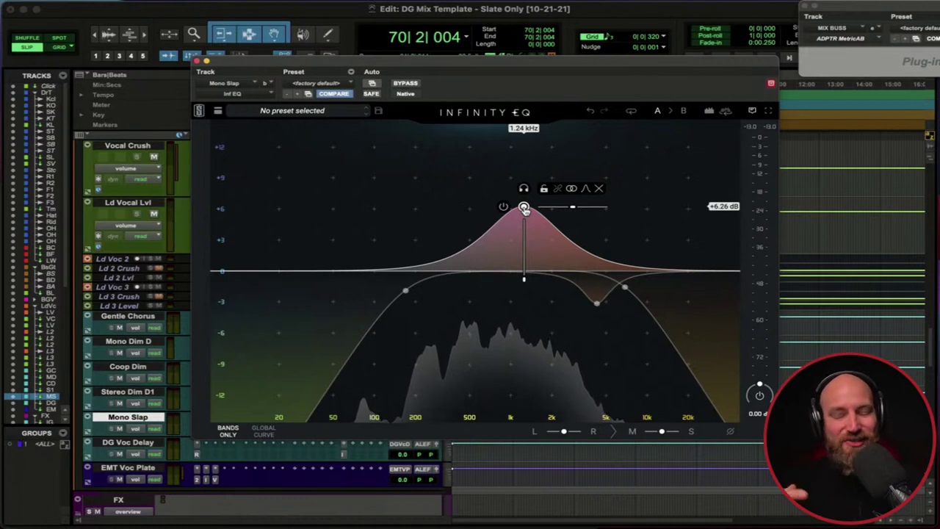
mouse_move(524, 208)
mouse_down()
mouse_move(523, 250)
mouse_move(526, 209)
mouse_up()
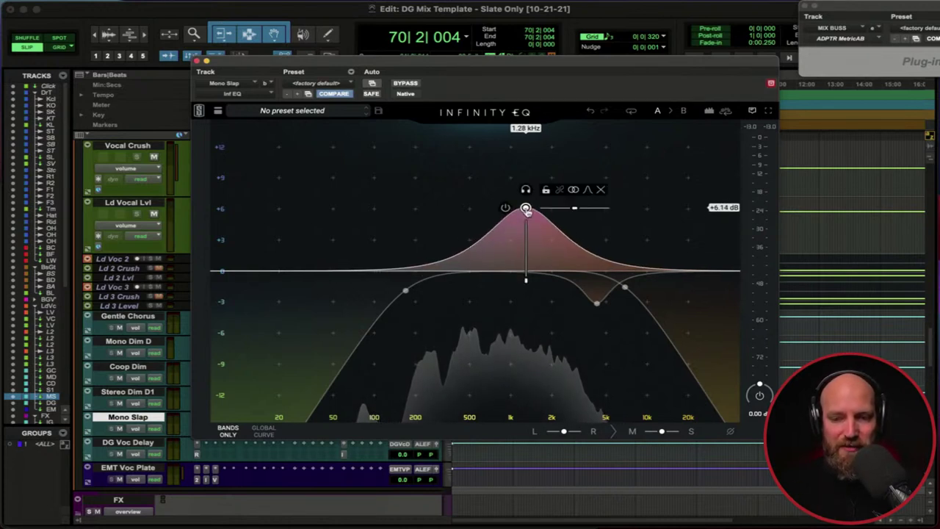
- Try the bell band as a -5.97 dB cut at 1.34 kHz during playback
key(space)
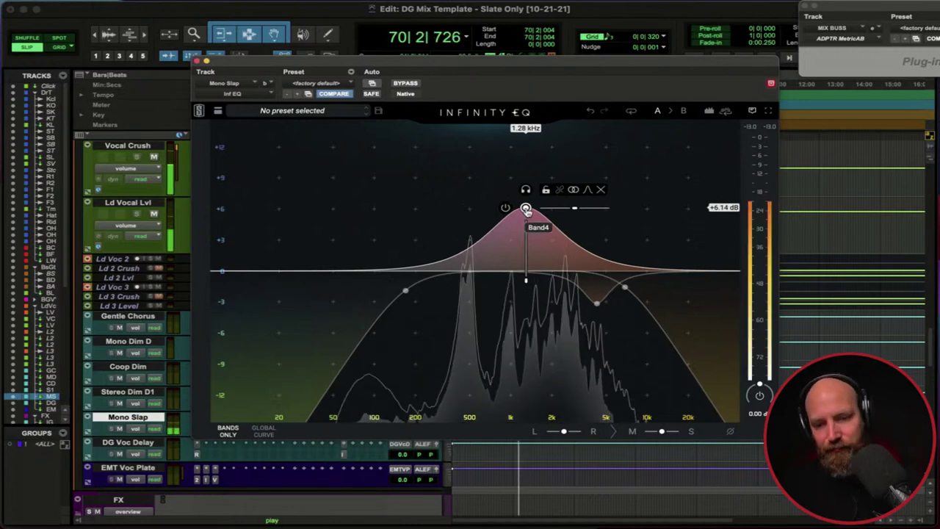
drag(526, 208, 528, 334)
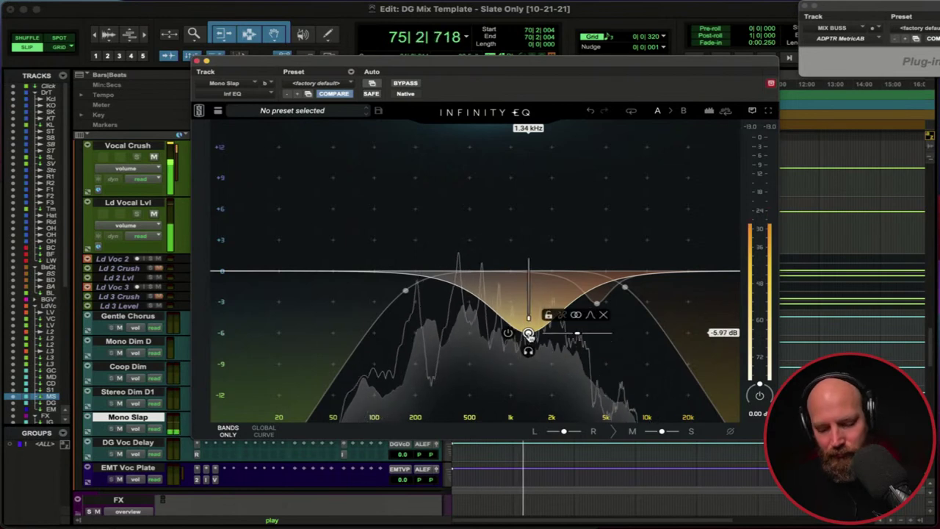
key(space)
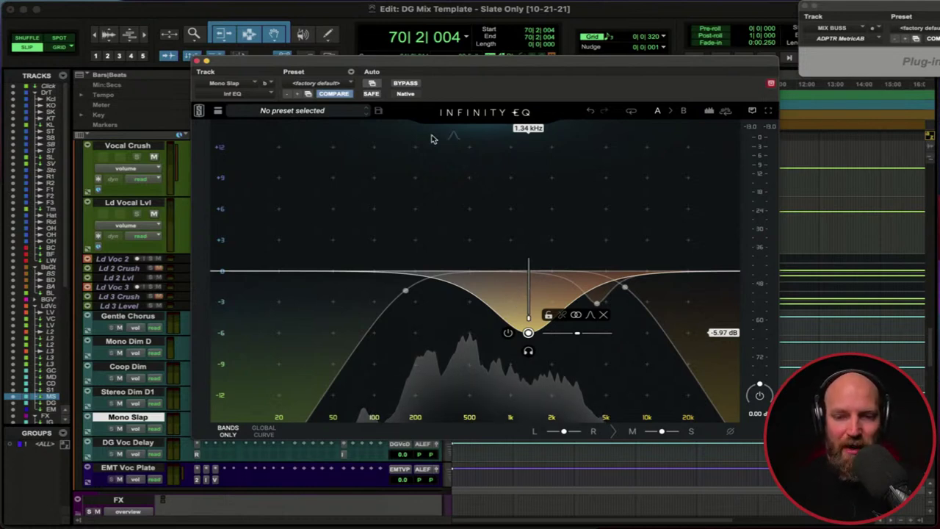
- Undo all the bell band edits, including its creation, and close the Infinity EQ
click(591, 111)
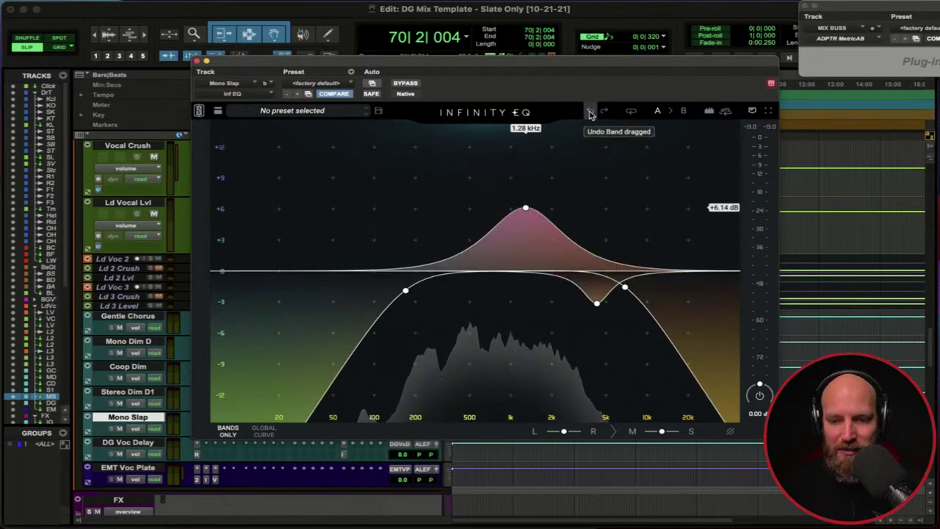
click(590, 111)
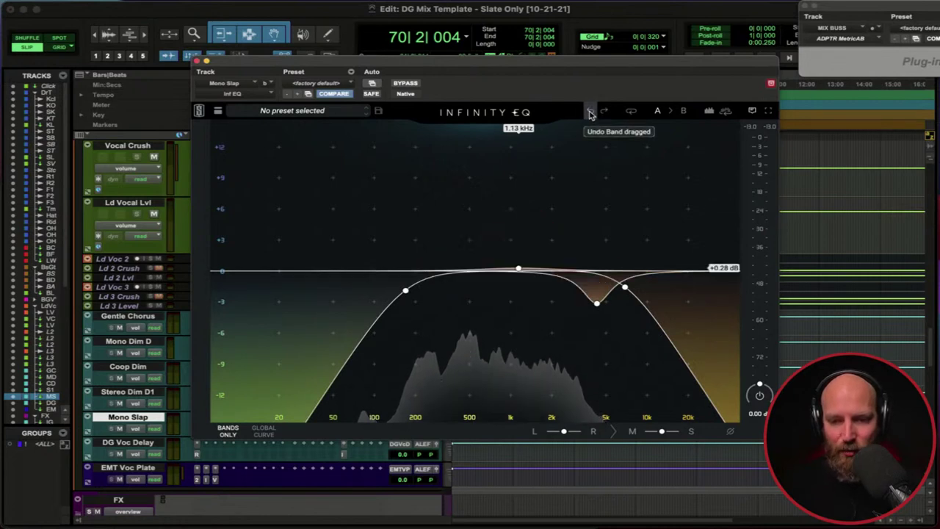
click(591, 112)
click(591, 112)
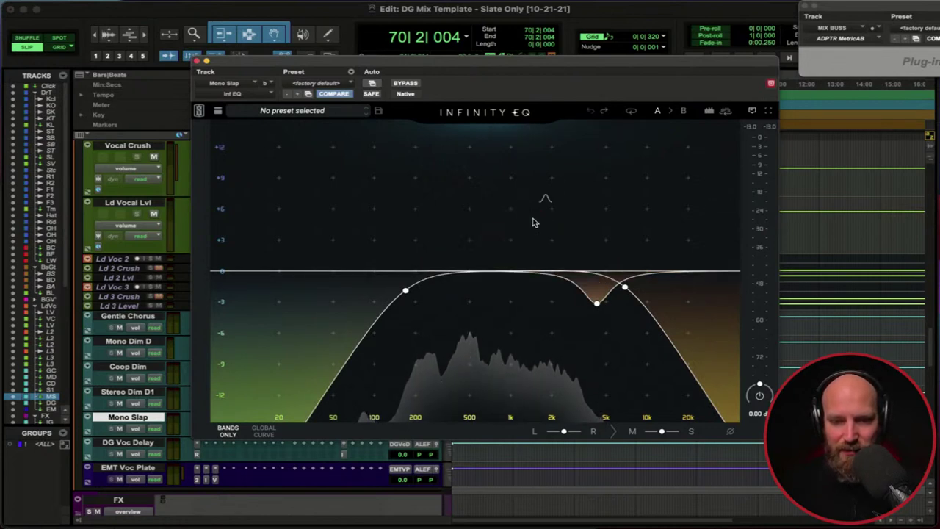
click(197, 62)
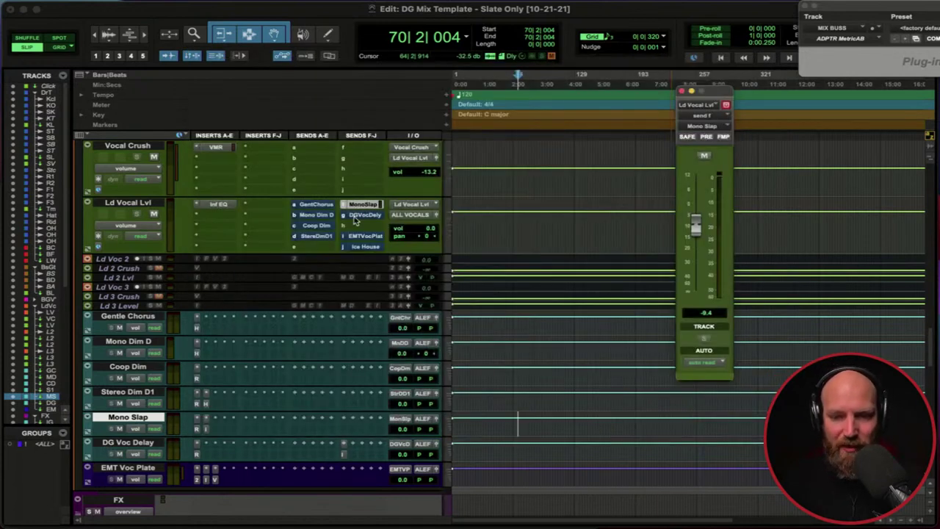
- Lower the lead vocal's Mono Slap send to -20.1 dB during playback, stop playback and mute the send
key(space)
drag(696, 228, 698, 248)
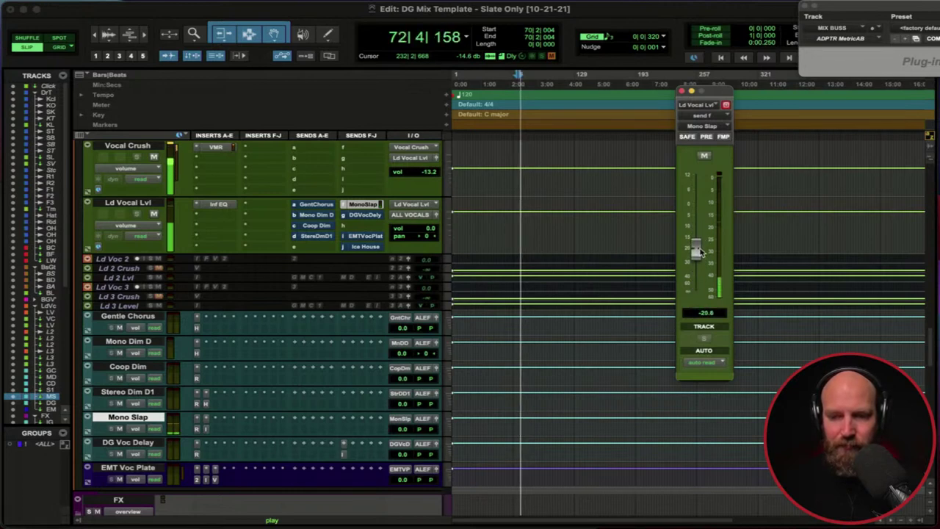
key(space)
ctrl+super+click(362, 206)
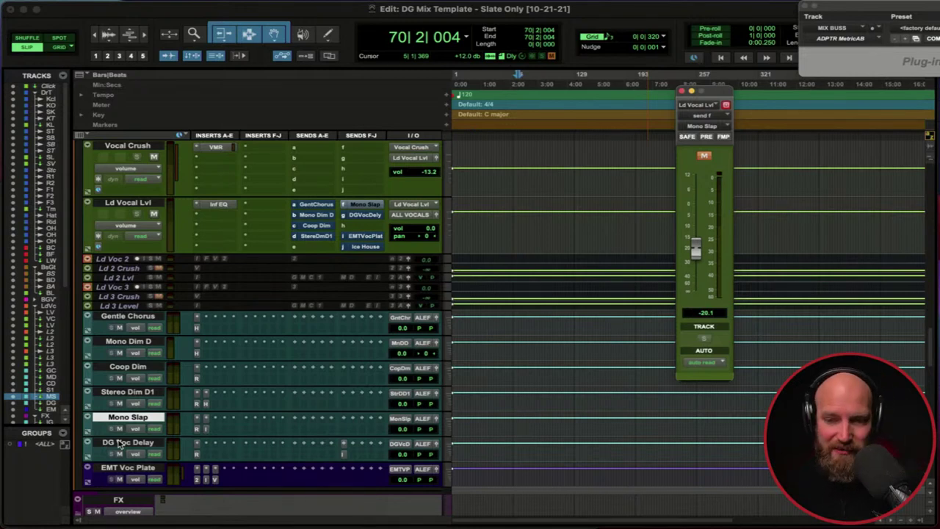
- Examine the Repeater delay settings on the DG Voc Delay return, then close the plug-in
scroll(268, 371, down, 2)
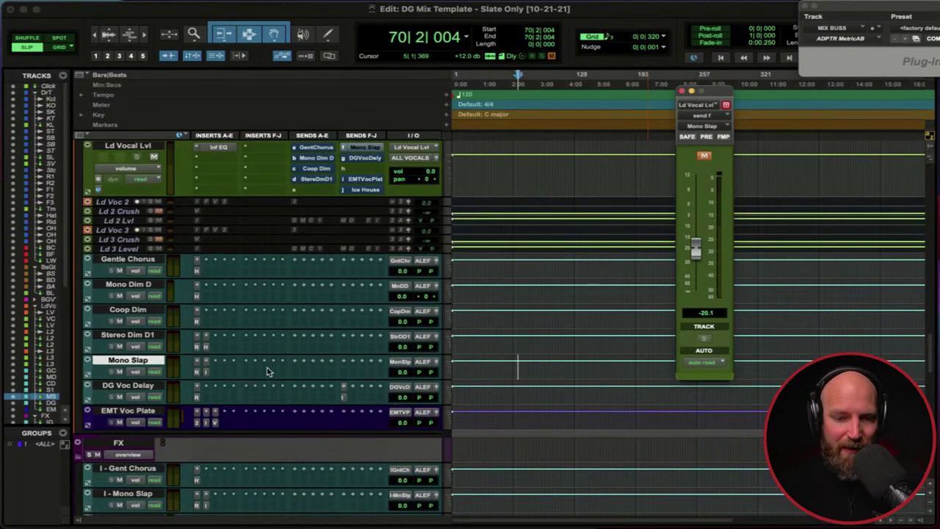
click(126, 386)
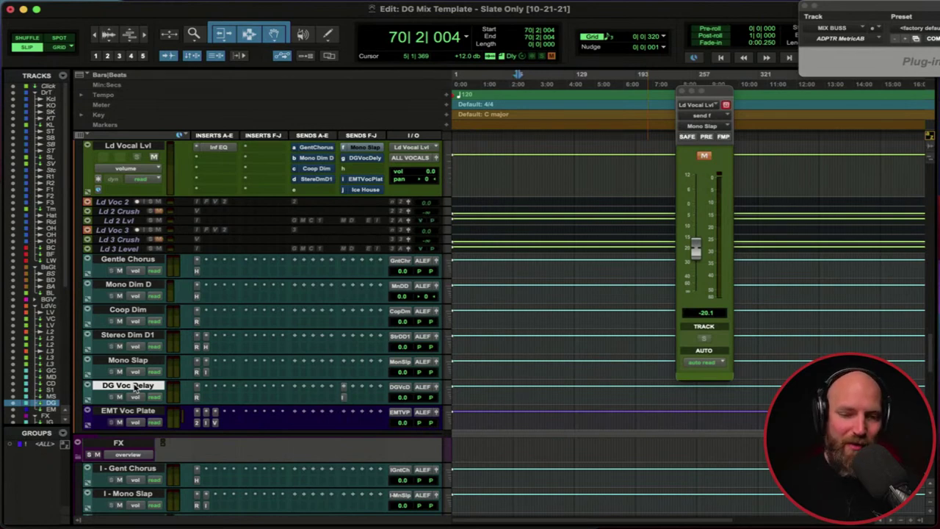
click(197, 398)
drag(484, 63, 434, 64)
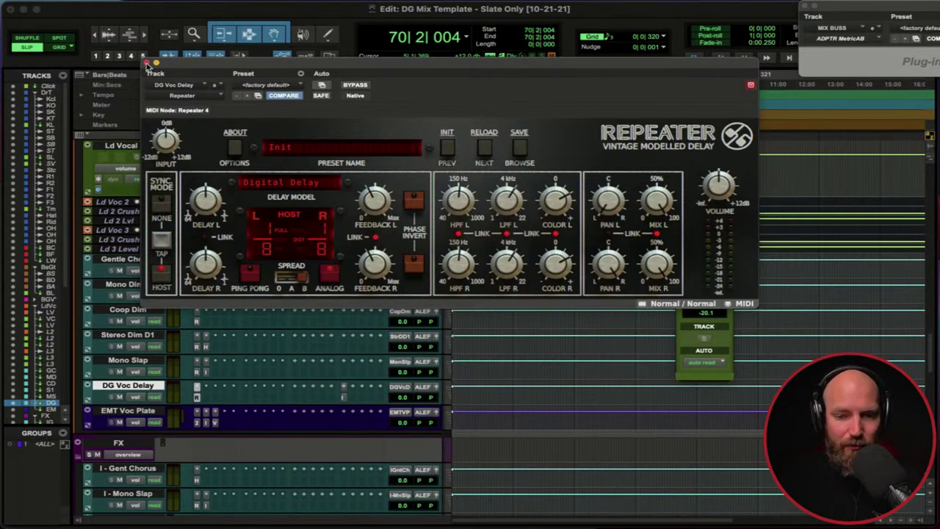
click(147, 64)
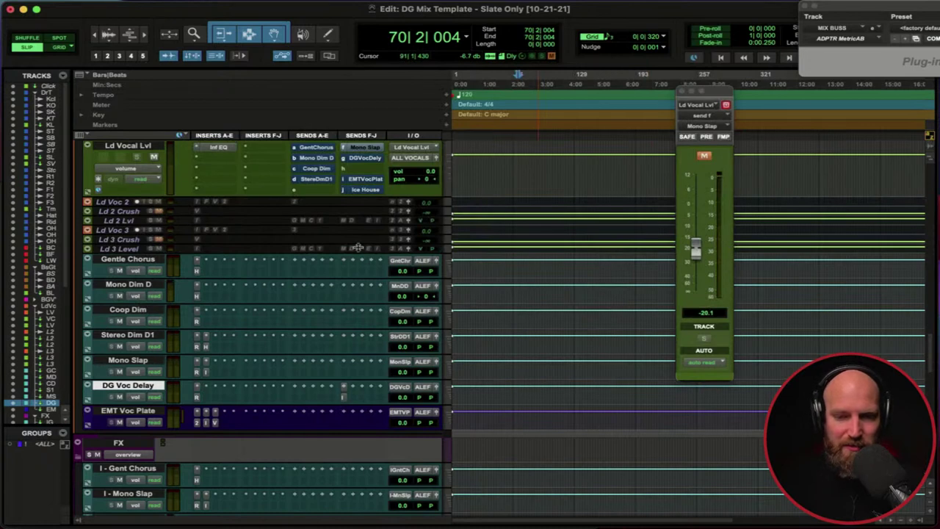
- Unmute the lead vocal's DG Voc Delay send and raise it to -12.3 dB during playback
click(365, 158)
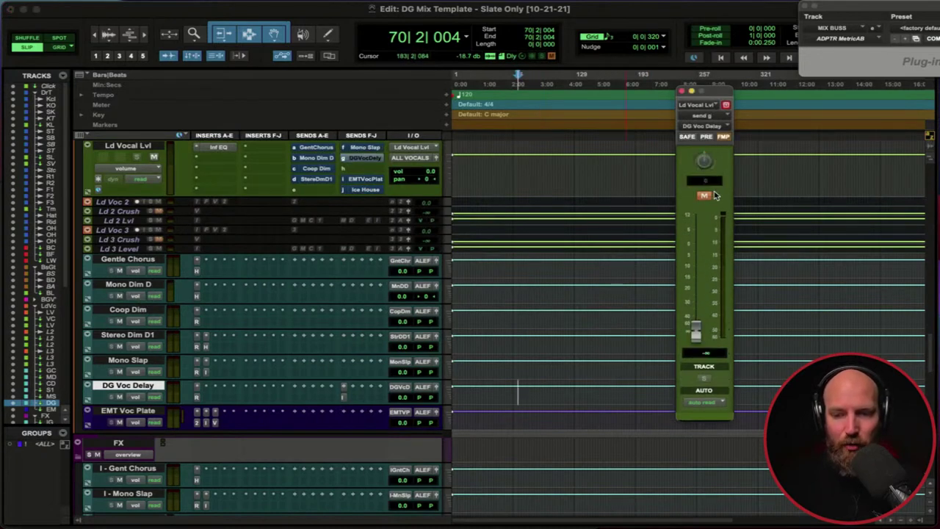
click(704, 196)
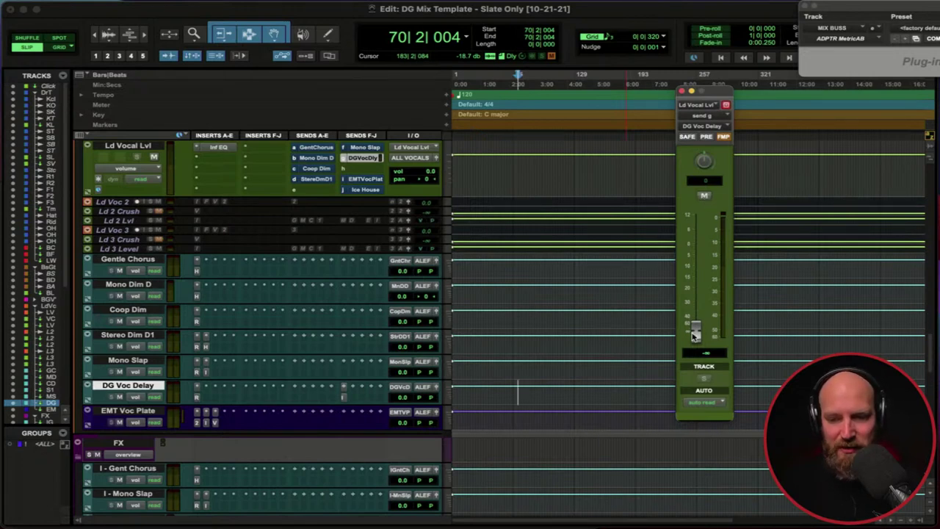
key(space)
drag(696, 332, 697, 271)
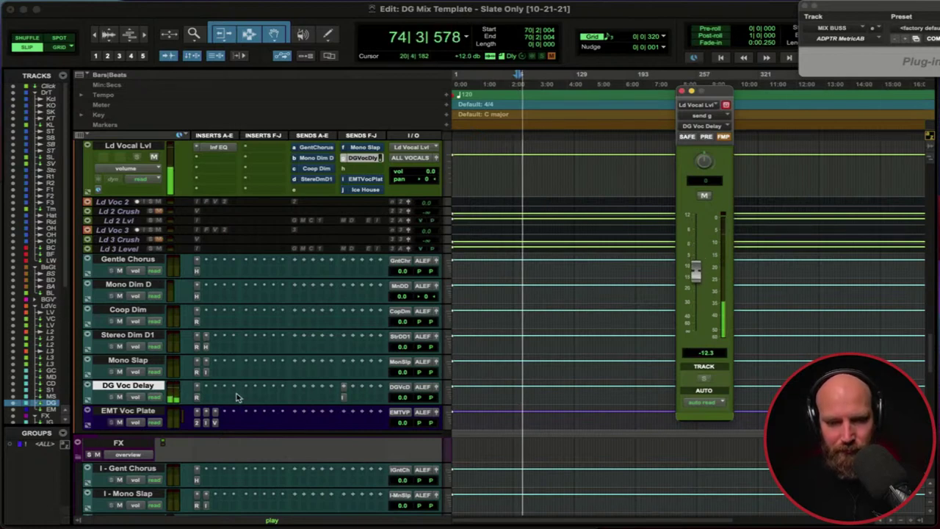
- Set the right feedback of the DG Voc Delay return's Repeater to 30% during playback, close the plug-in and stop playback
click(198, 397)
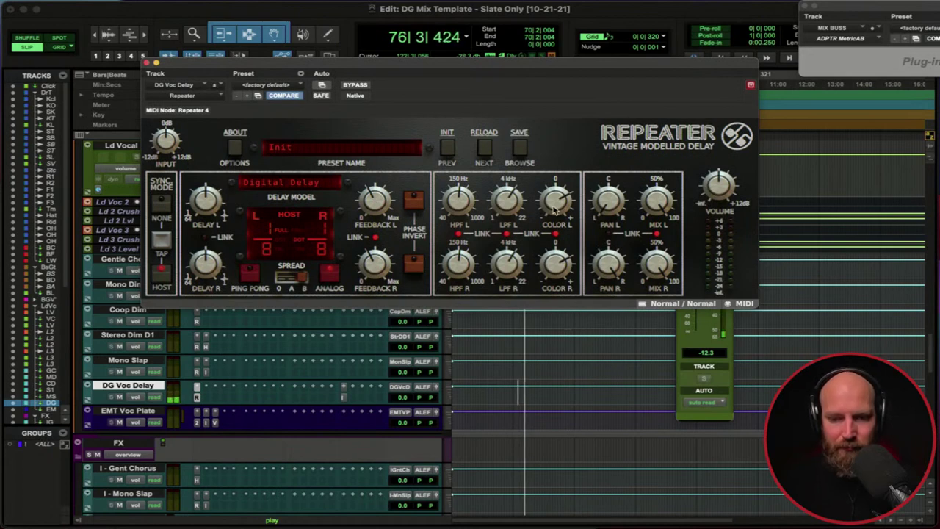
drag(505, 211, 505, 215)
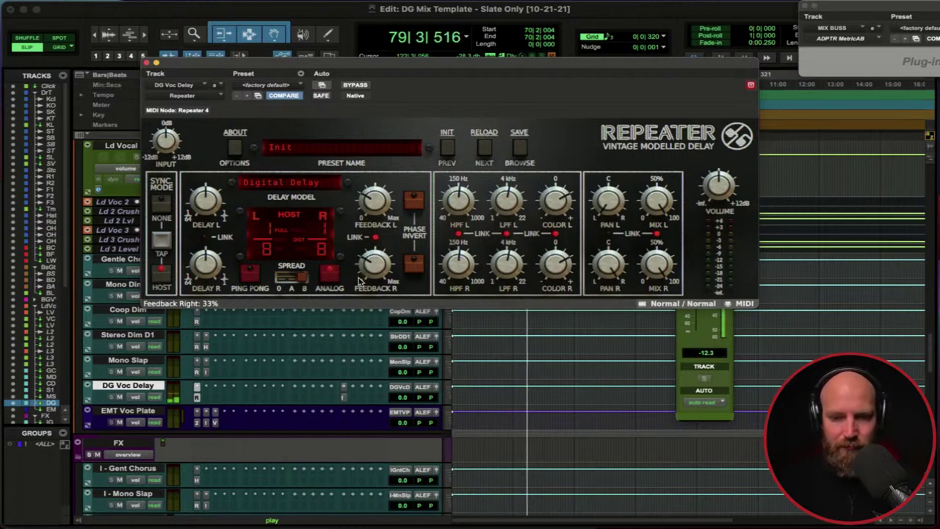
drag(379, 280, 372, 279)
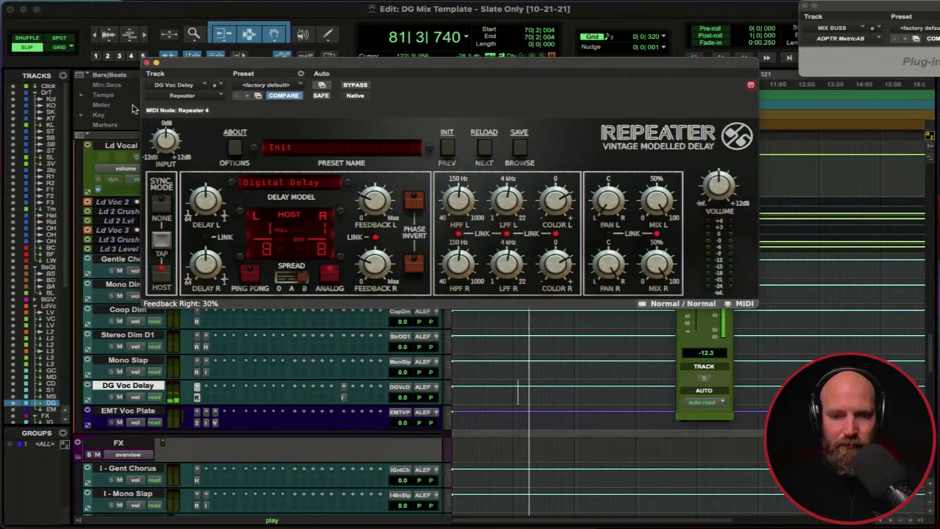
click(155, 64)
key(space)
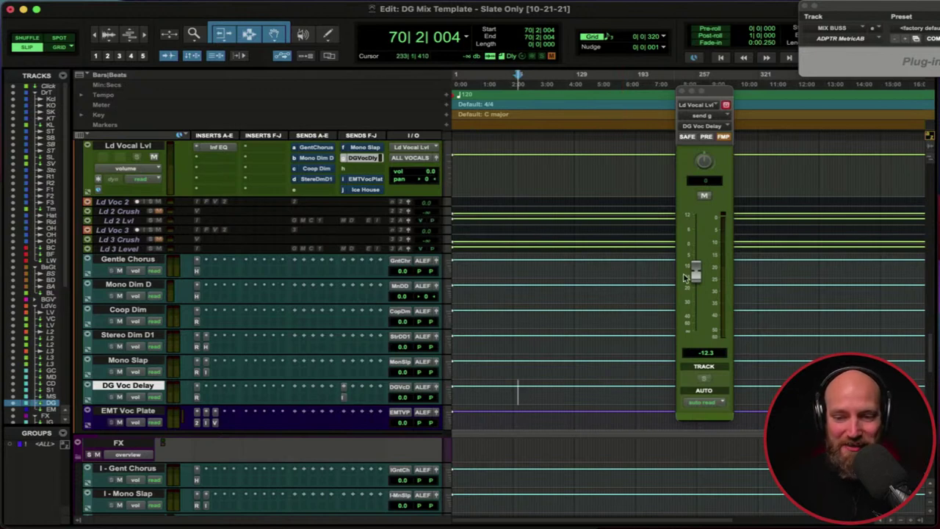
- Pull the DG Voc Delay send fully down, blend it up to -18.8 dB during playback, then mute it and stop playback
drag(698, 275, 695, 381)
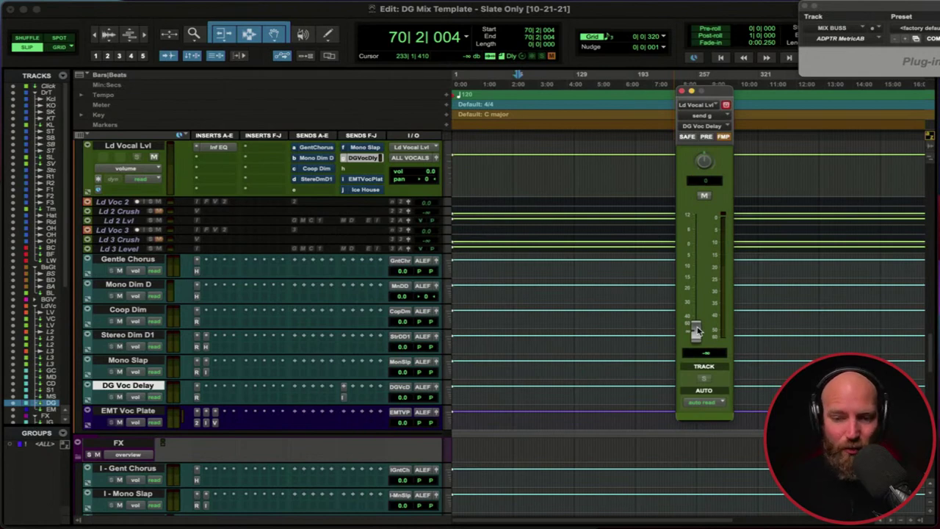
key(space)
drag(697, 330, 699, 286)
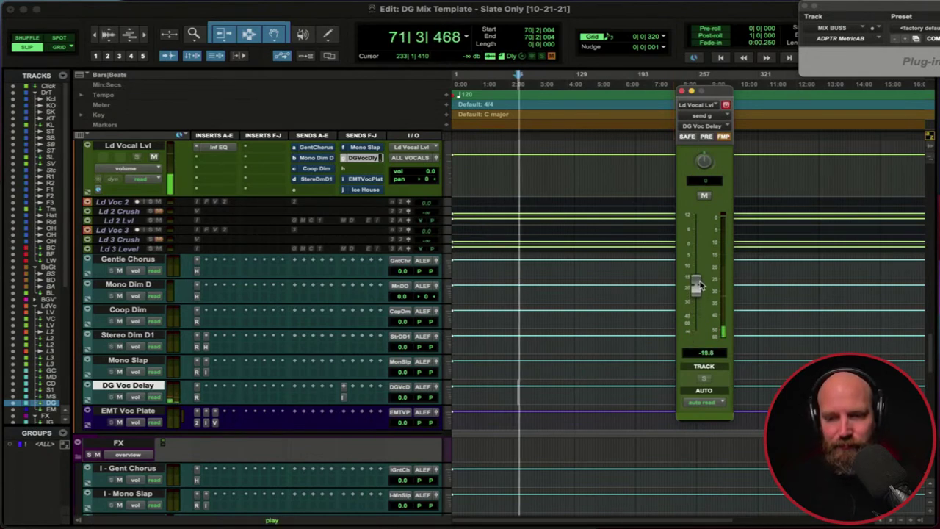
click(703, 196)
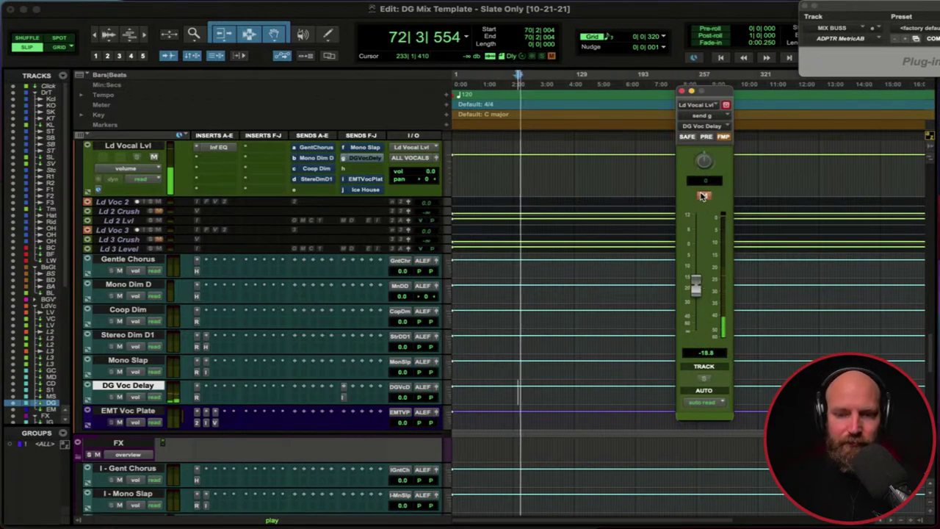
key(space)
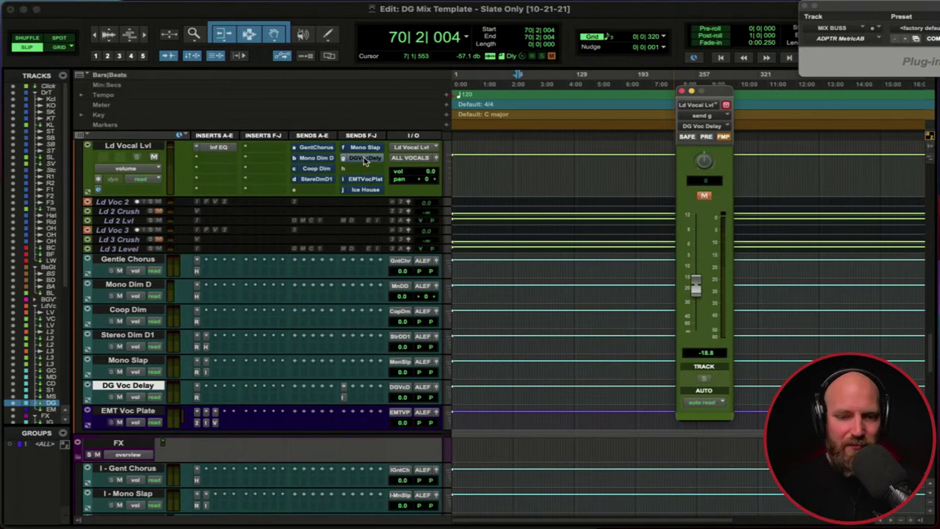
- Open the lead vocal's EMT Voc Plate send and examine the return's E2Deesser, Infinity EQ and VerbSuite Classics settings
click(362, 179)
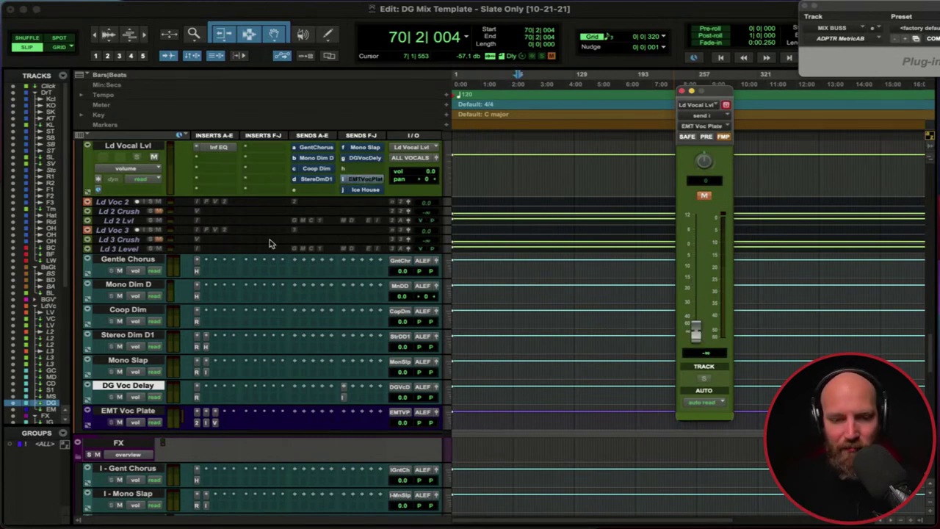
click(123, 412)
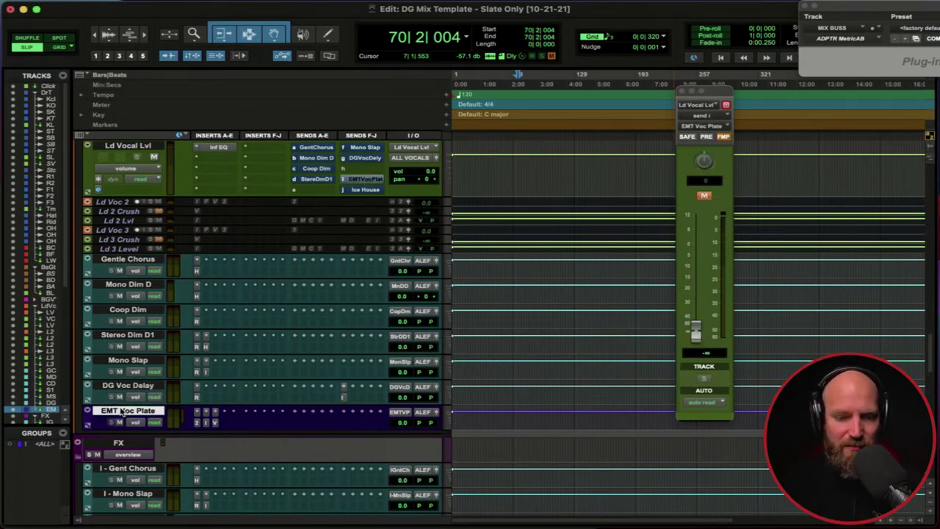
click(197, 425)
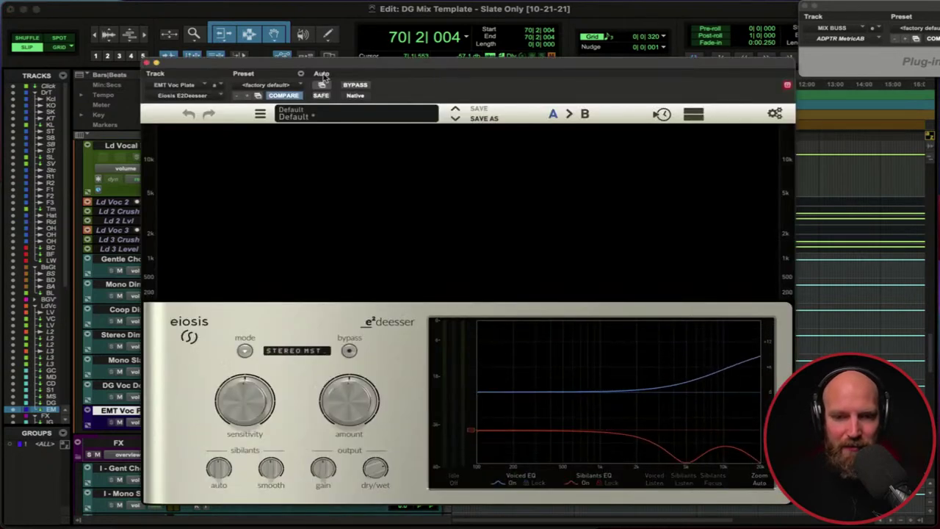
click(146, 63)
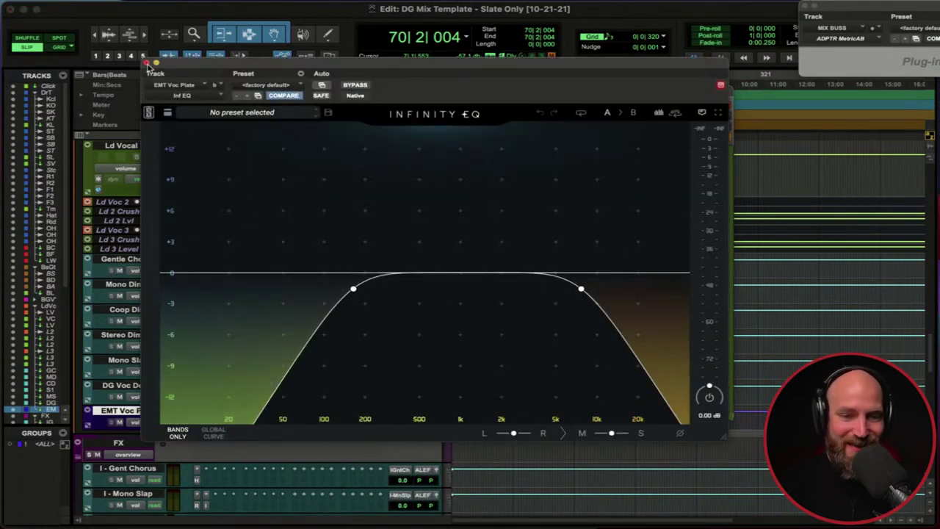
click(147, 63)
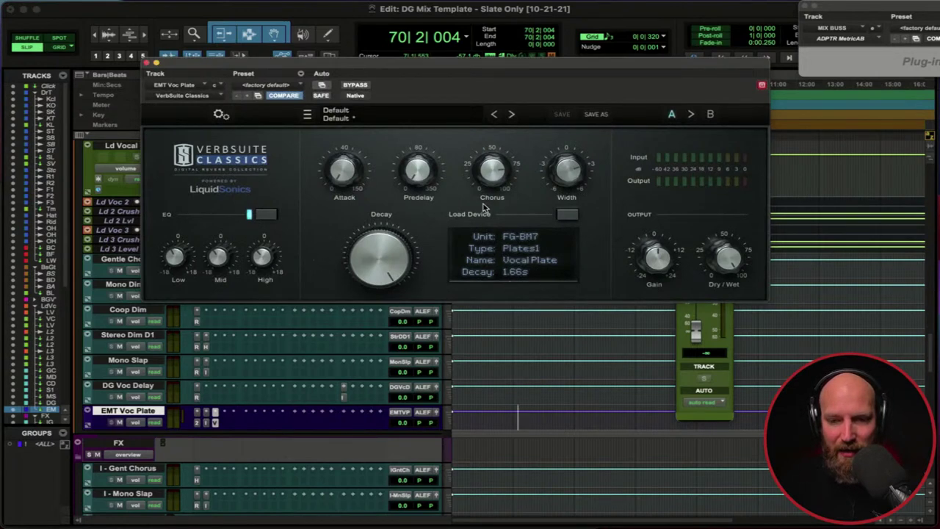
mouse_move(366, 263)
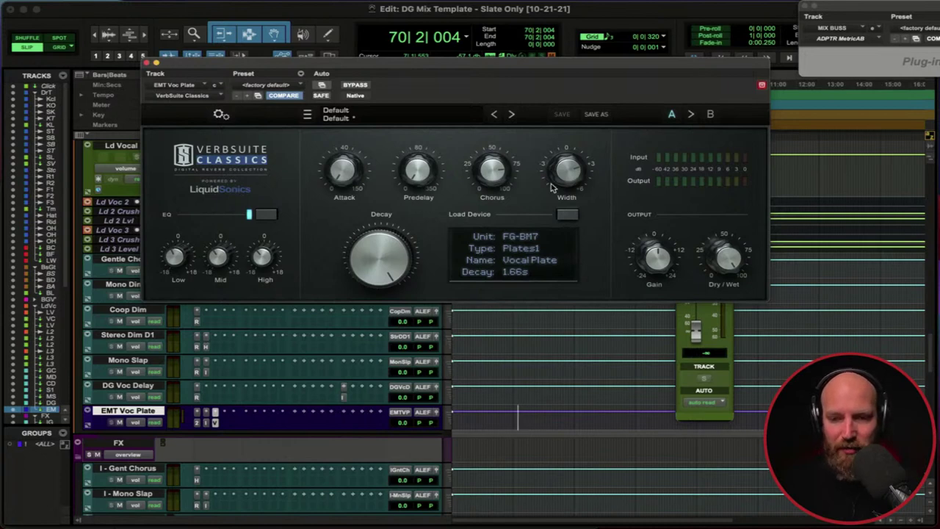
click(146, 64)
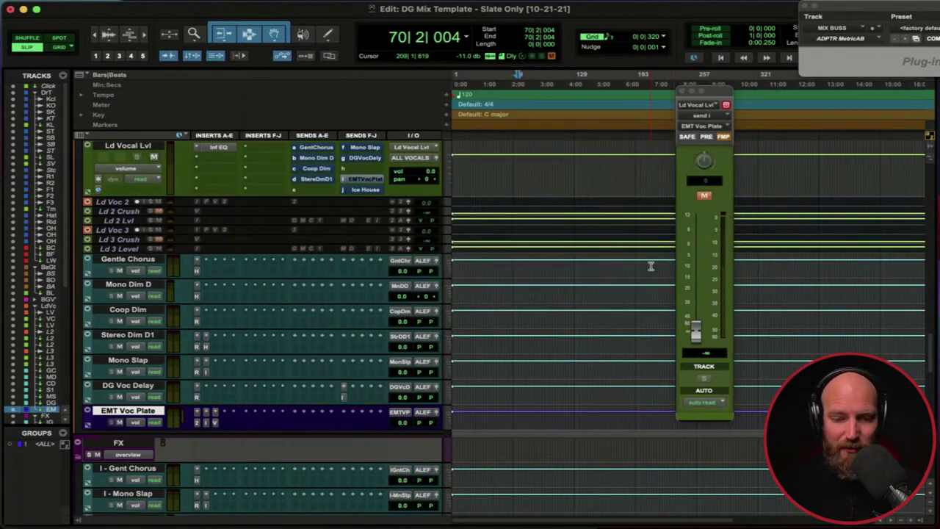
- Unmute the EMT Voc Plate send and raise it to -15.8 dB during playback
click(707, 197)
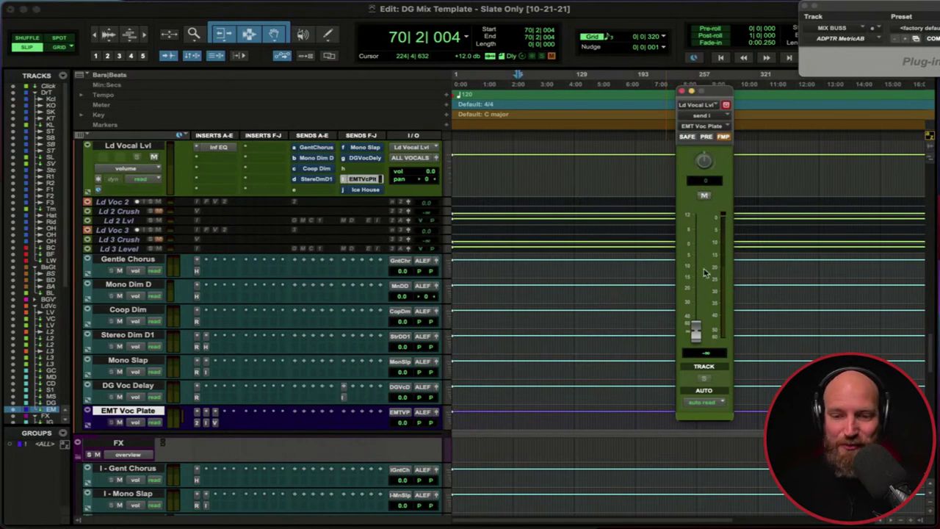
key(space)
drag(695, 334, 698, 278)
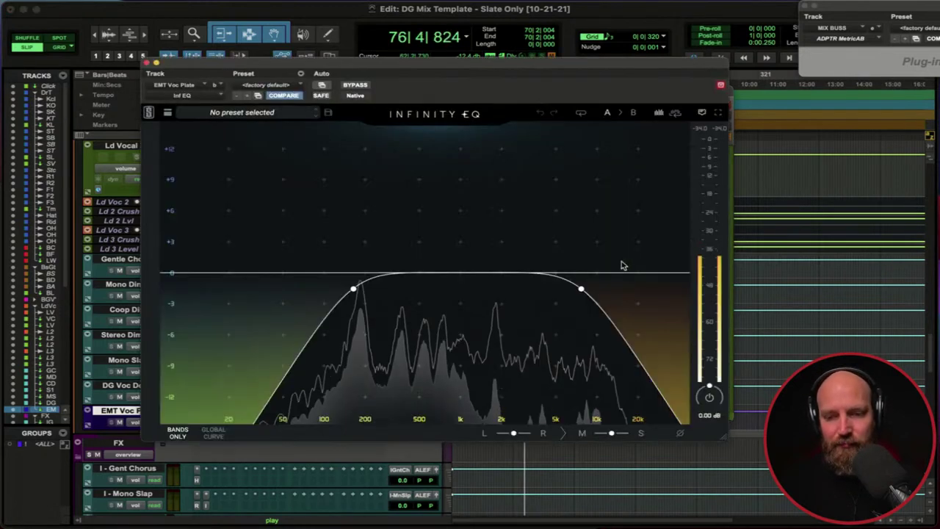
- Raise the high-cut frequency of the EMT Voc Plate return's Infinity EQ to 16.4 kHz, stop playback and close the EQ
drag(578, 282, 626, 290)
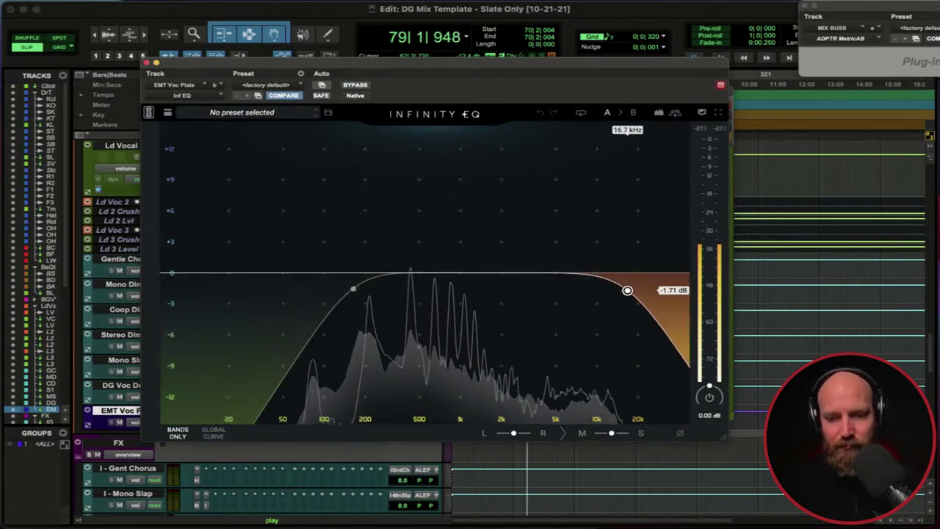
key(space)
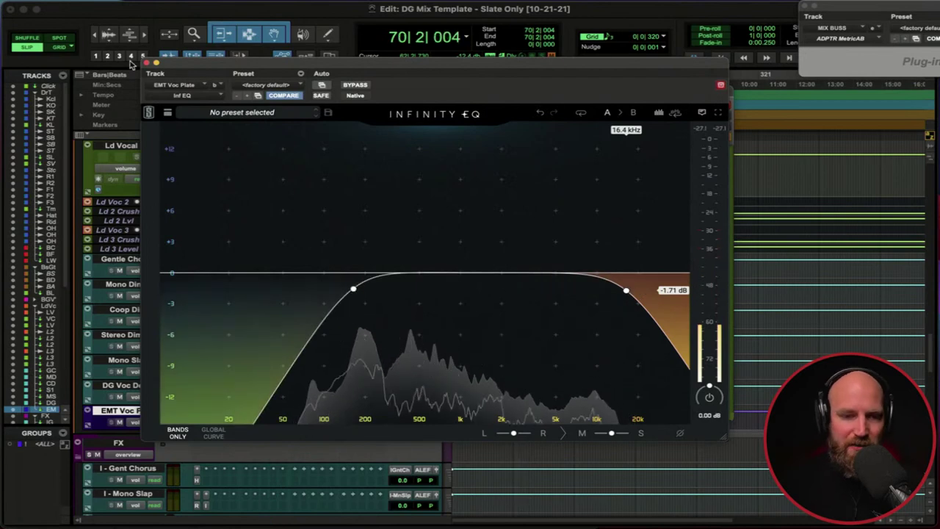
click(150, 64)
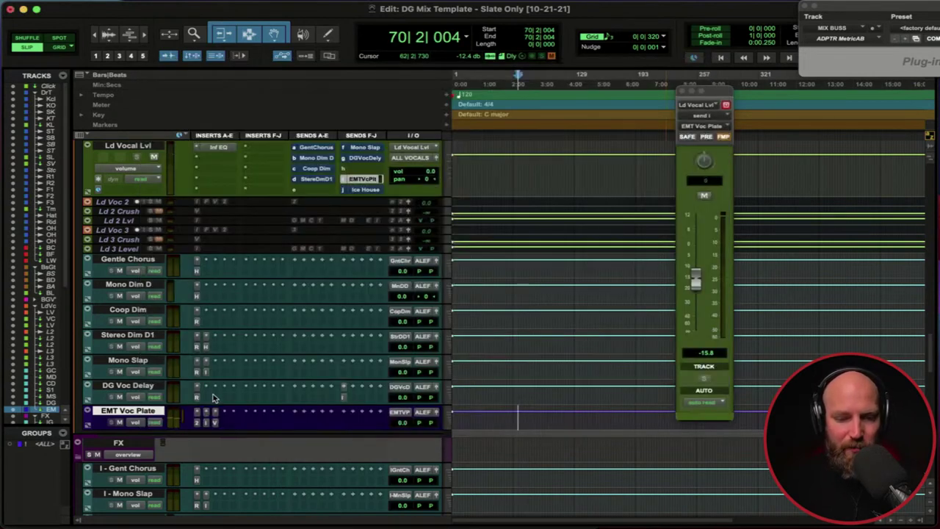
- Set the VerbSuite Classics EQ on the EMT Voc Plate return to 3.1 dB High and -4.4 dB Low during playback, then close it
click(214, 424)
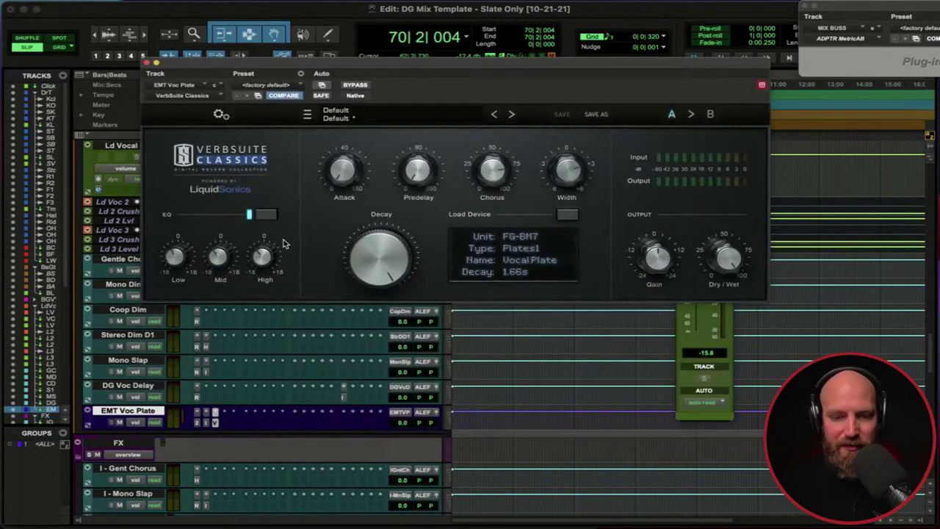
key(space)
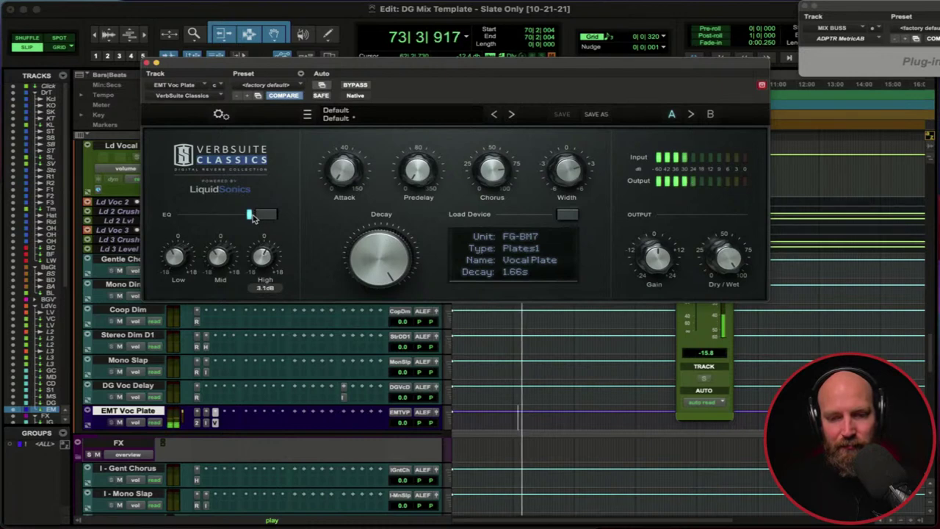
mouse_move(173, 256)
drag(173, 256, 164, 316)
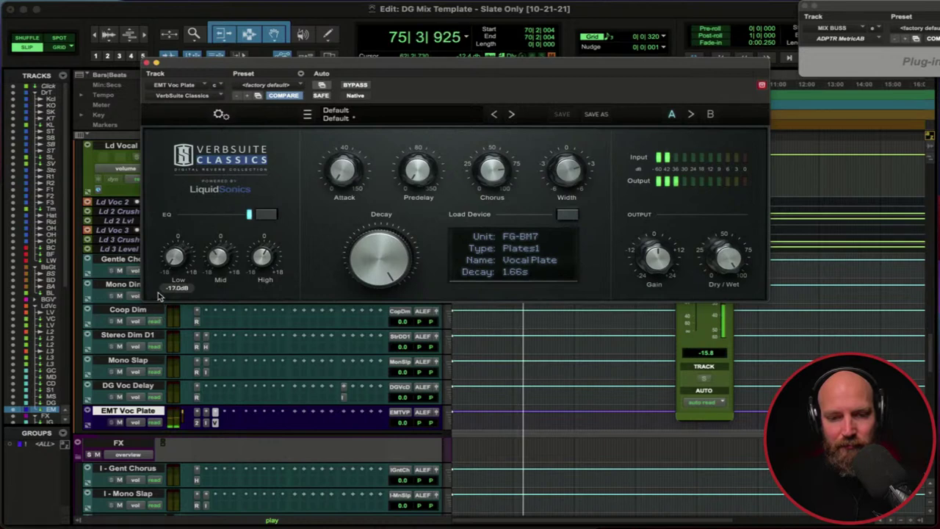
drag(156, 282, 153, 245)
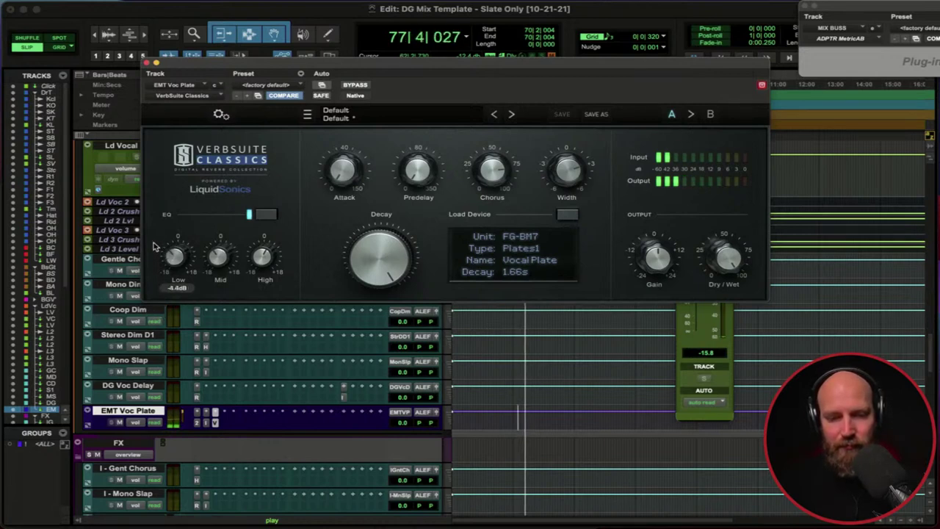
key(space)
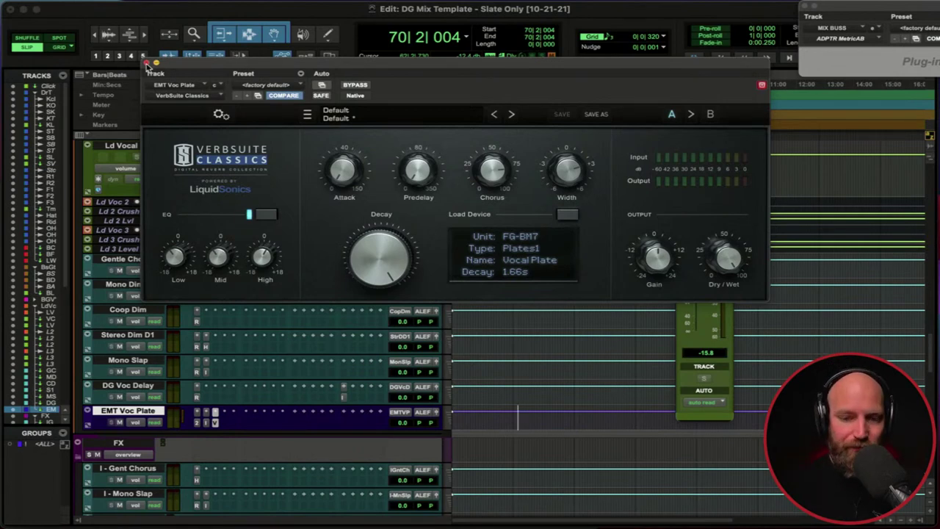
click(147, 65)
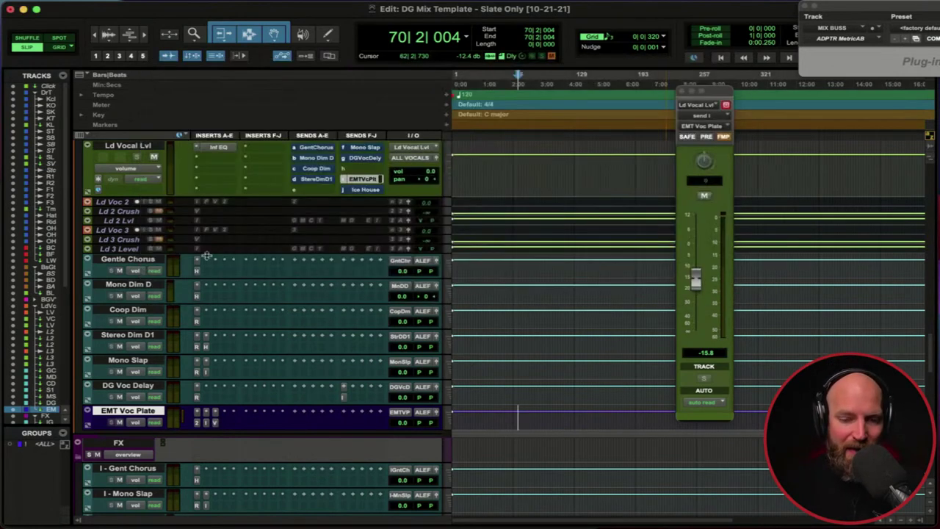
- Reopen the E2Deesser on the EMT Voc Plate return to examine its de-essing settings ahead of the reverb
click(197, 423)
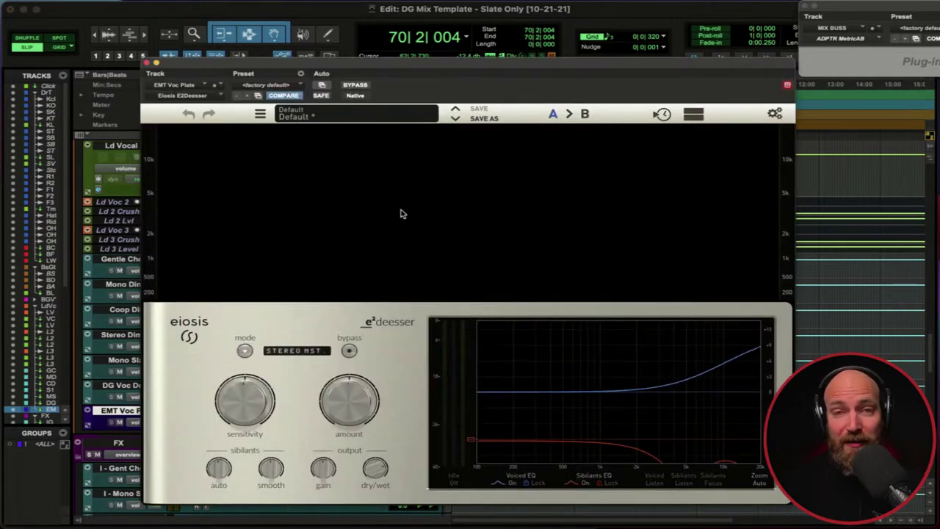
drag(399, 64, 434, 37)
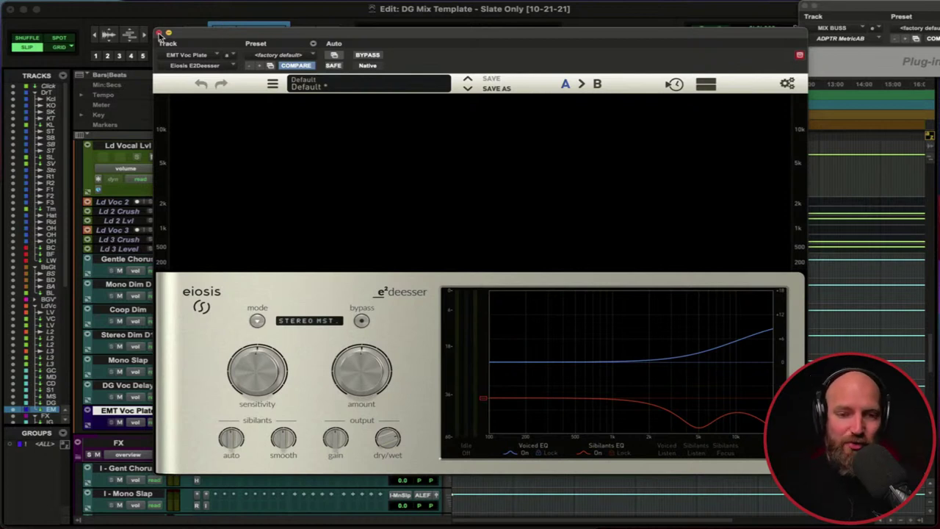
- Move the E2Deesser window clear of the tracks during playback and zoom in on the Ld Vocal waveform around bar 71
key(space)
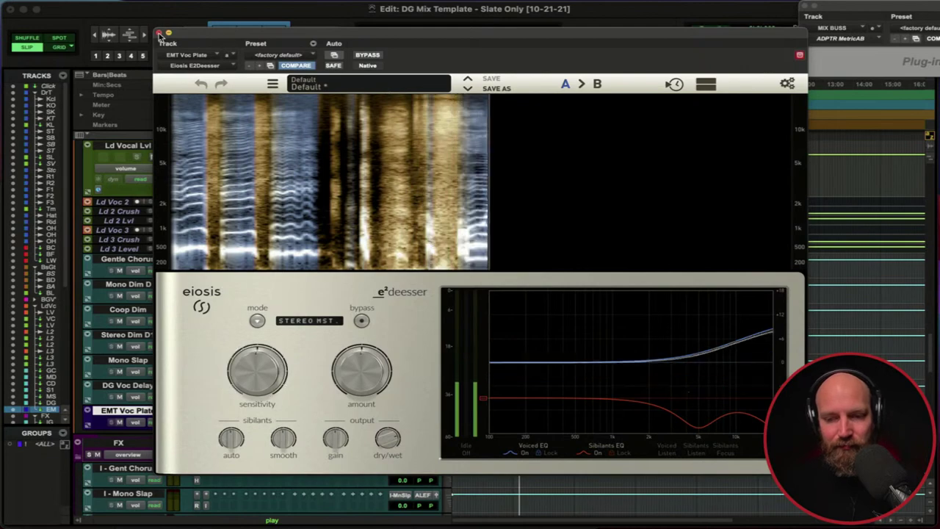
drag(420, 39, 430, 381)
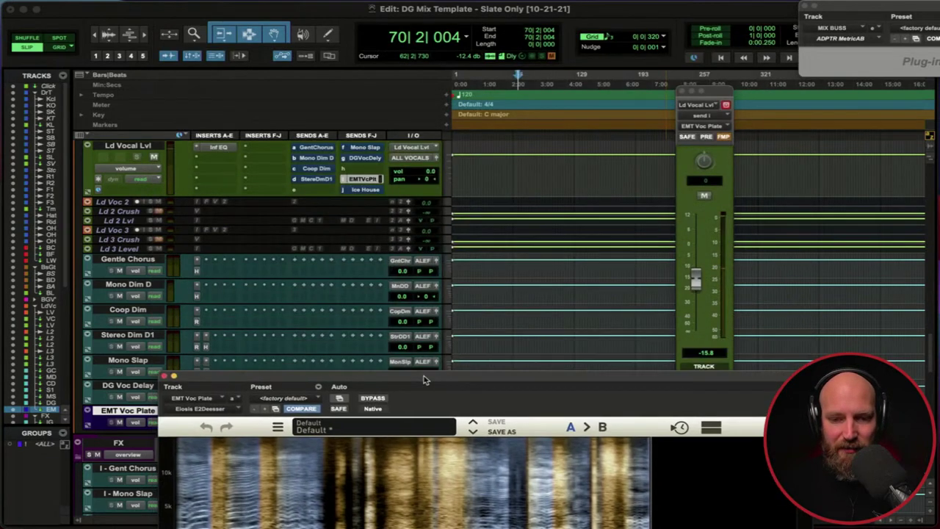
scroll(579, 284, up, 5)
key(ctrl+e)
key(space)
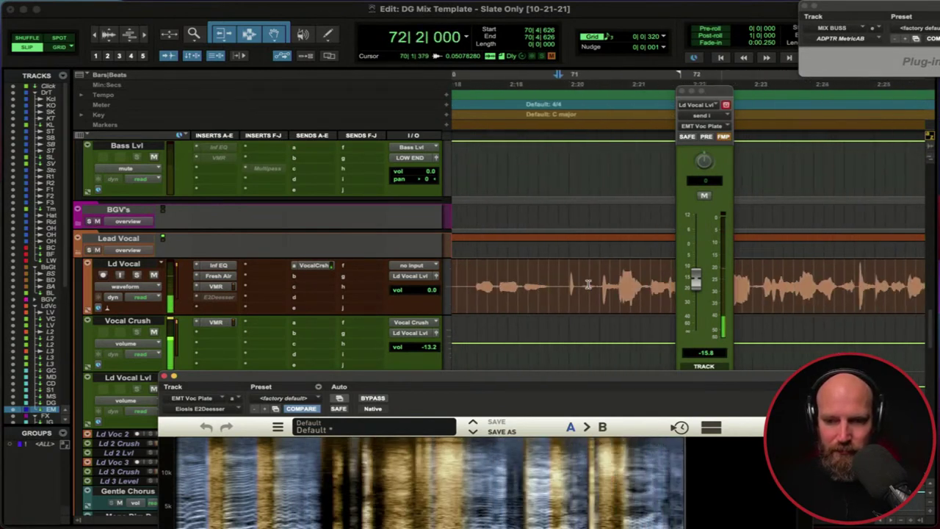
- Audition the Ld Vocal from bar 71 and select the phrase from 71|3|620 to 72|3|364 for playback
key(space)
click(533, 285)
key(space)
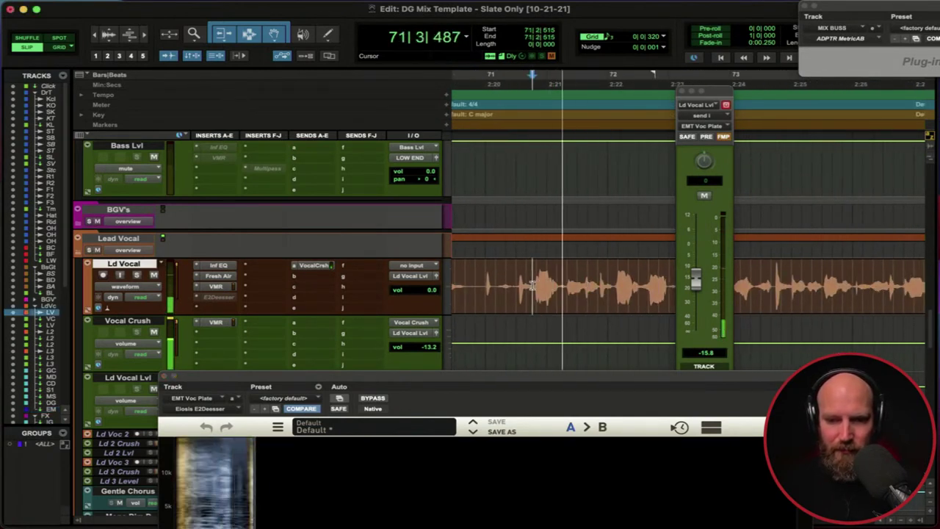
key(space)
drag(566, 286, 676, 287)
key(space)
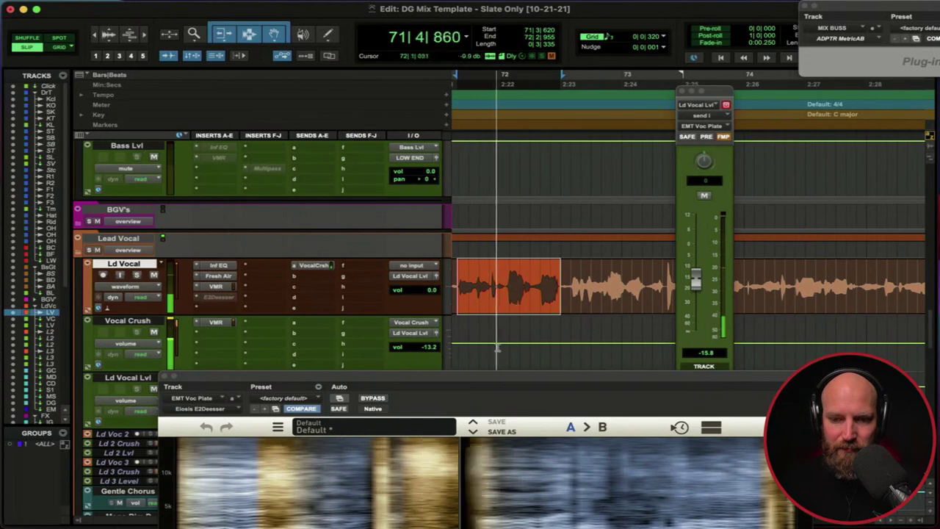
shift+click(573, 300)
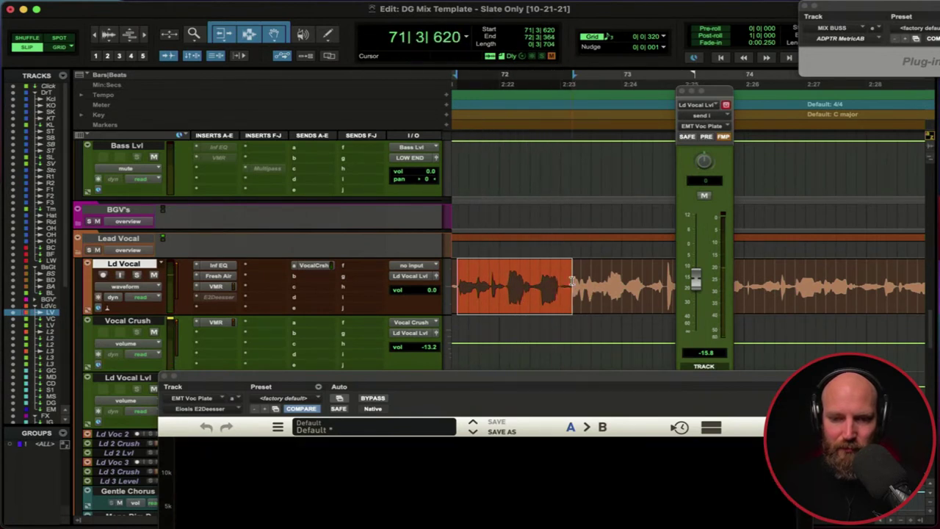
- Compare the EMT Voc Plate with its E2Deesser bypassed and active on the selected phrase, then close the de-esser
drag(507, 377, 536, 53)
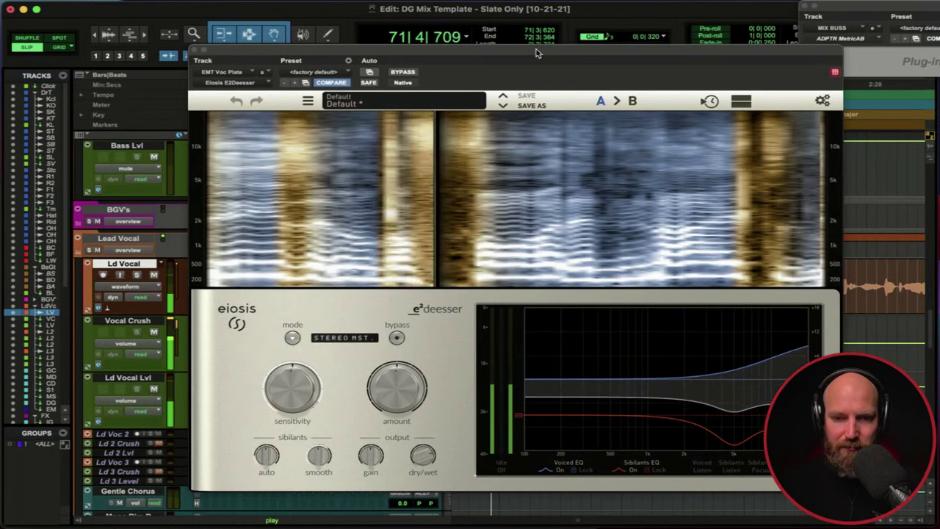
click(402, 72)
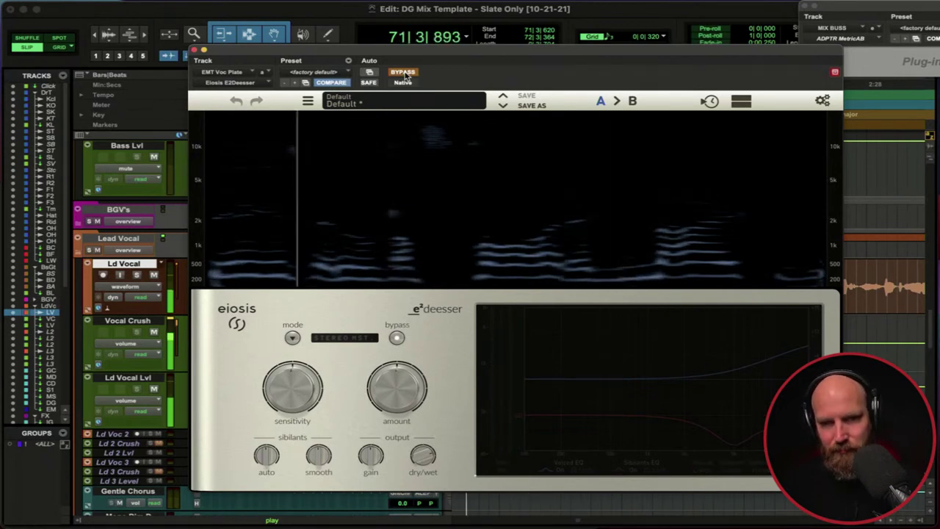
click(404, 73)
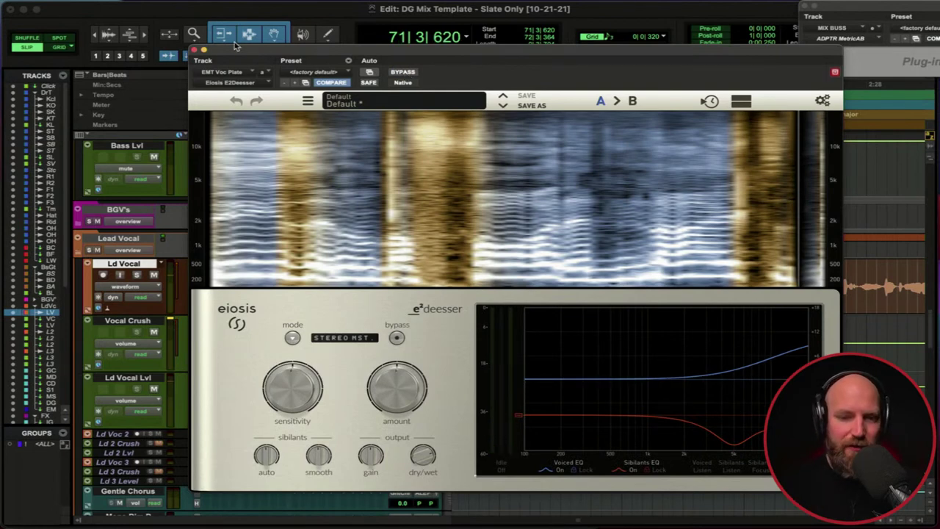
click(194, 50)
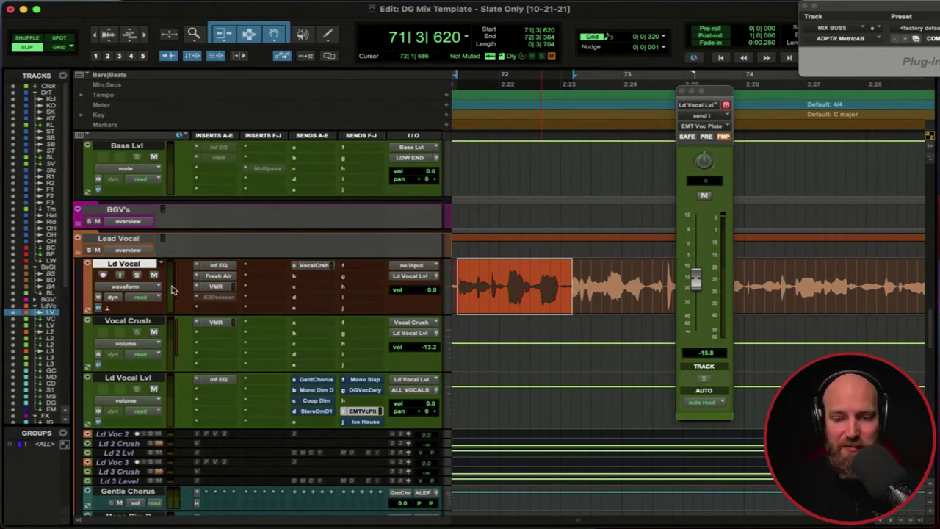
- Reopen the Infinity EQ on the EMT Voc Plate return to examine its low-cut and high-cut filters, then close it
scroll(172, 290, up, 2)
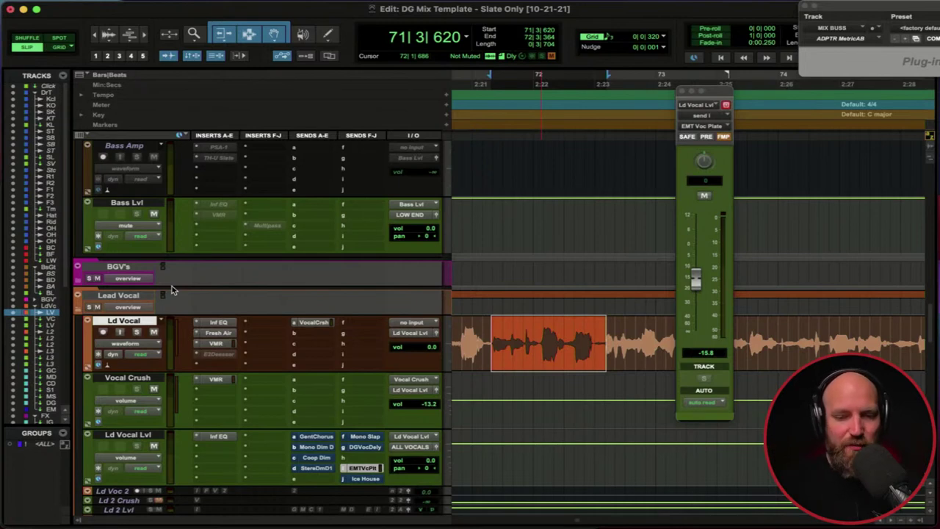
scroll(185, 290, down, 10)
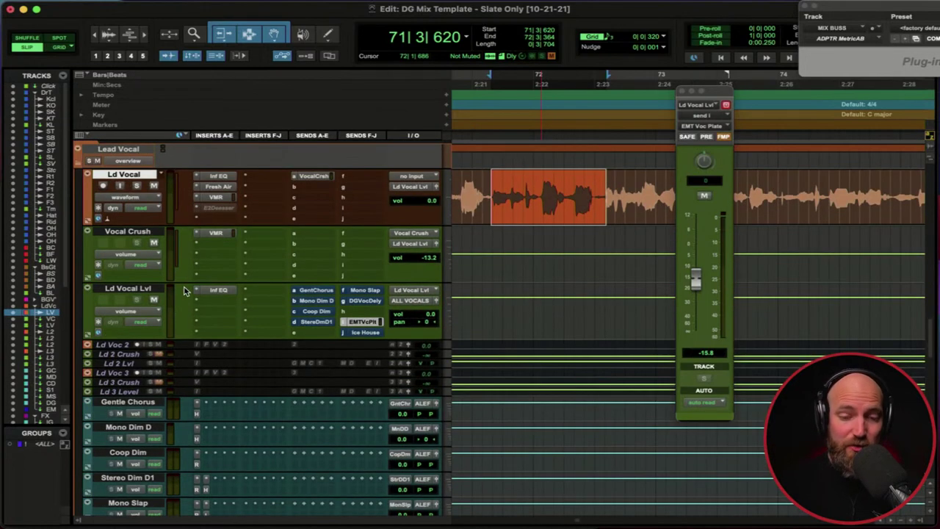
scroll(185, 290, down, 5)
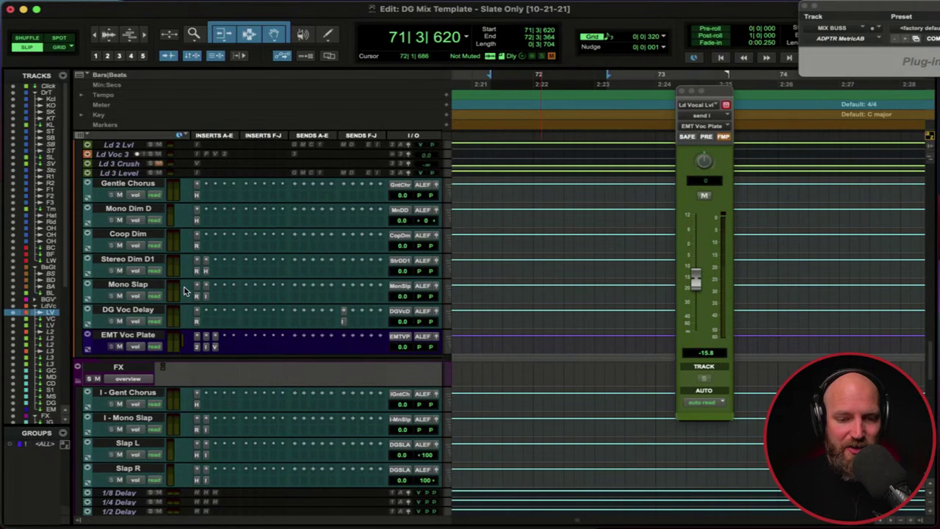
click(206, 348)
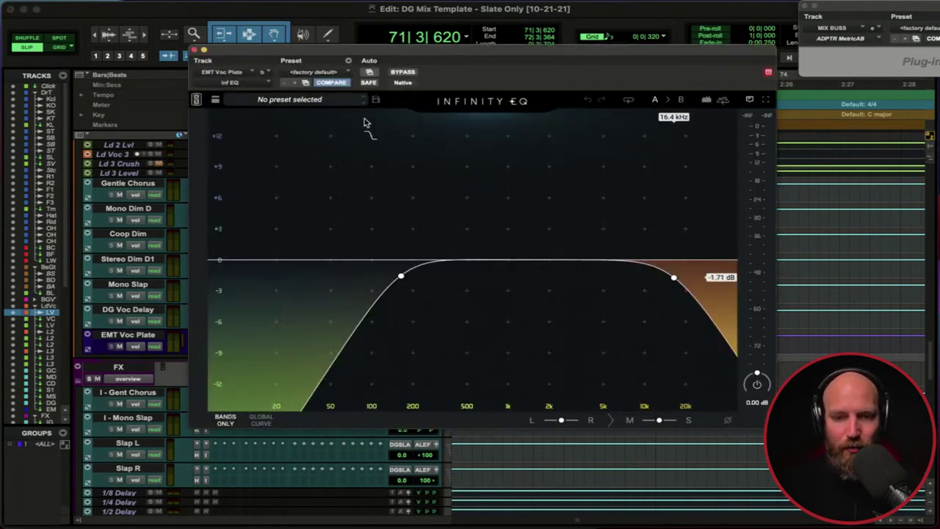
drag(391, 51, 391, 39)
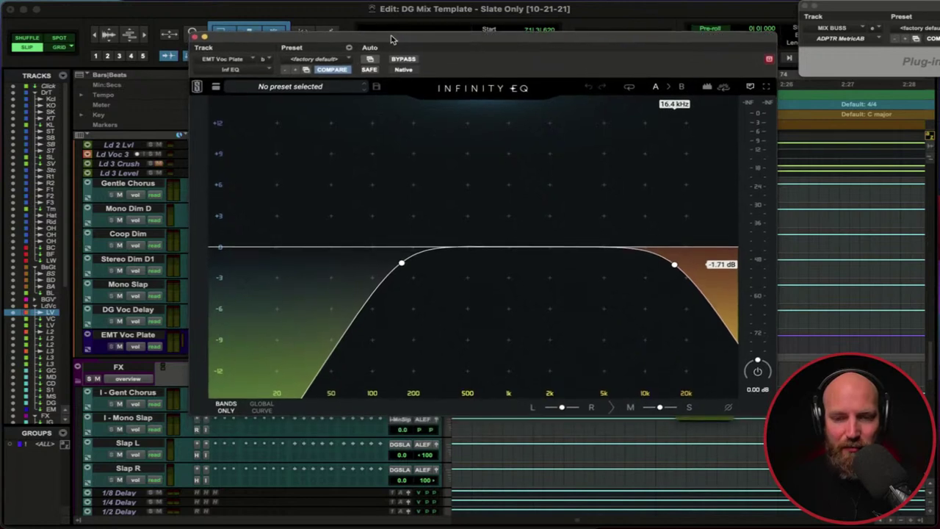
click(674, 265)
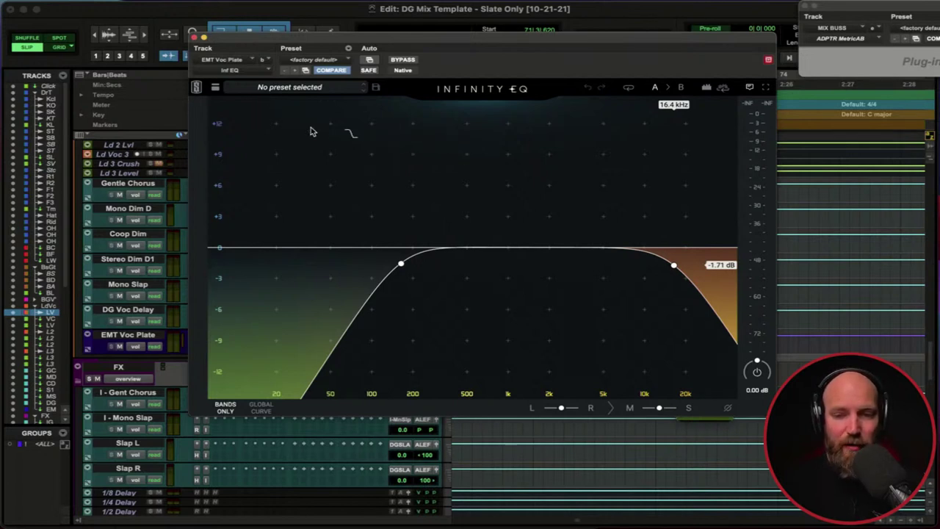
click(194, 38)
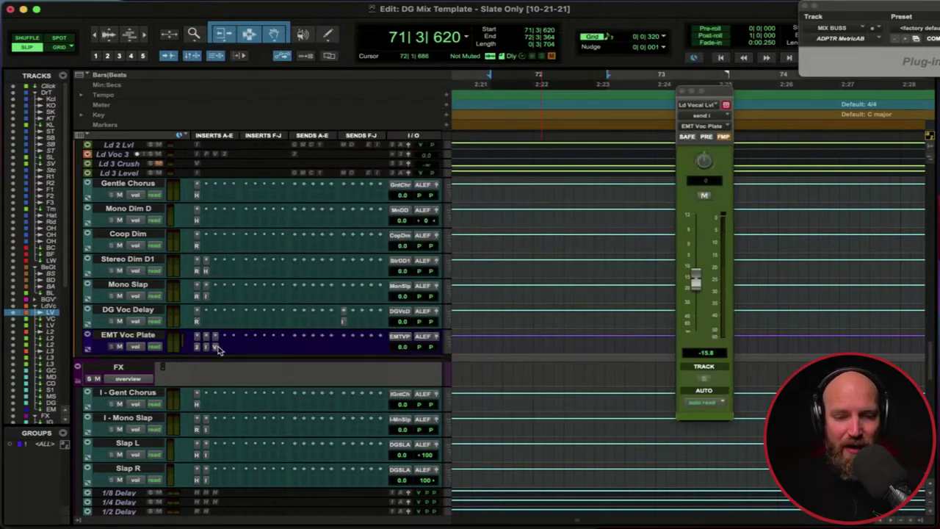
- Review the effect returns from EMT Voc Plate in the Lead Vocal folder to I - Gent Chorus in the FX folder
click(124, 336)
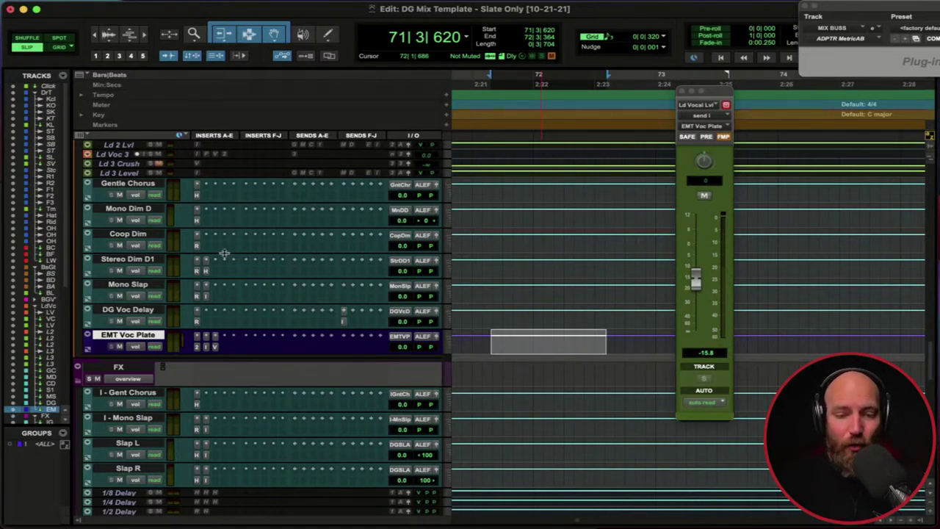
scroll(225, 257, down, 1)
click(129, 377)
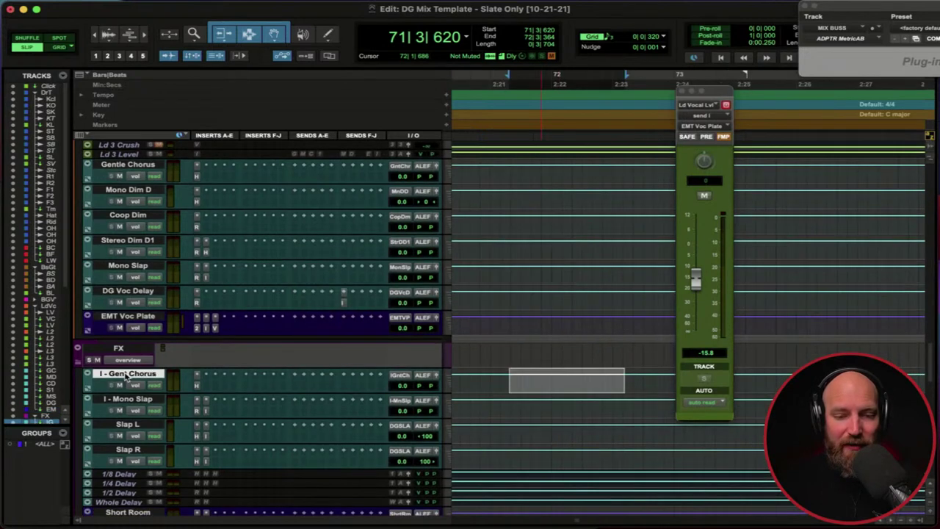
scroll(128, 376, down, 2)
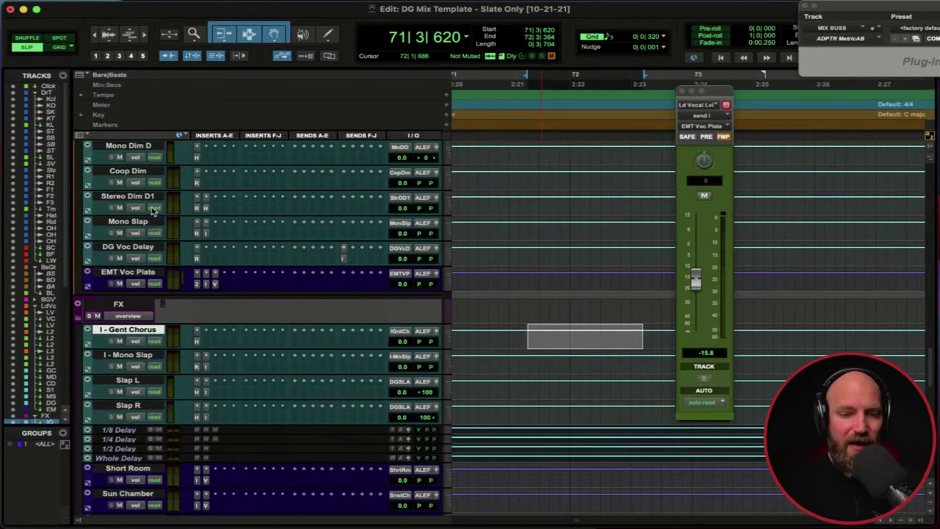
scroll(151, 358, left, 2)
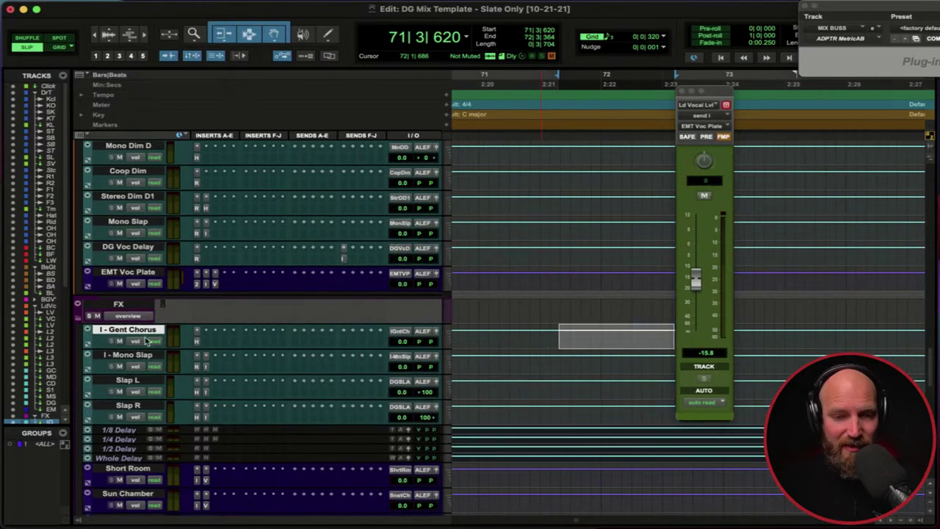
- Duplicate the Coop Dim track once and move the copy into the FX folder below I - Gent Chorus
click(127, 171)
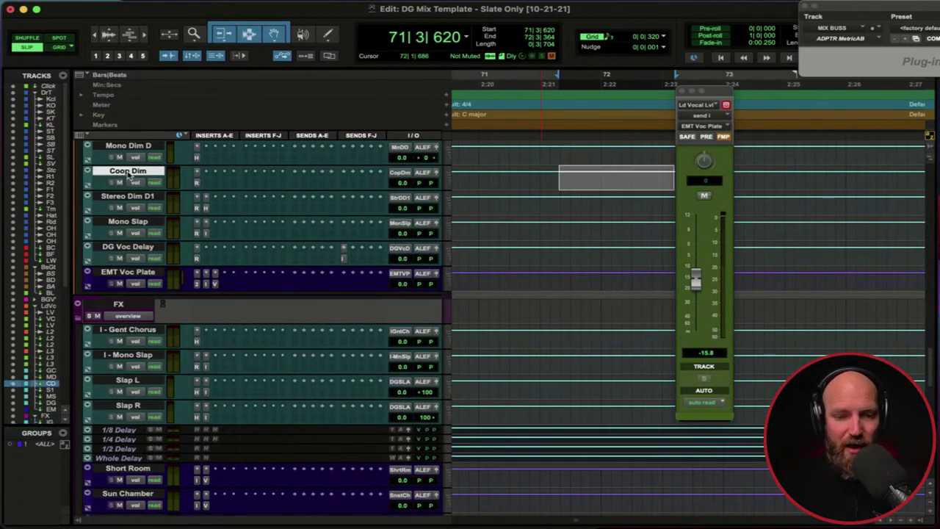
right_click(129, 171)
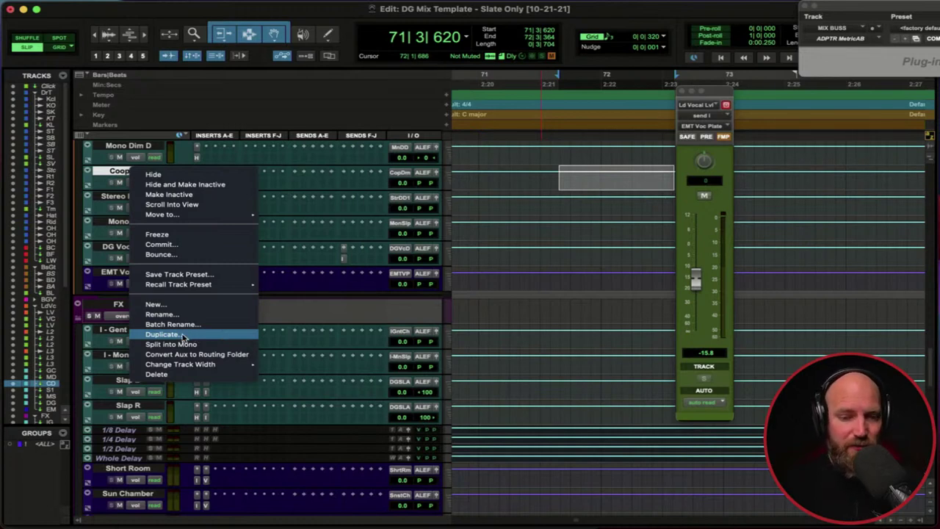
click(187, 339)
click(500, 299)
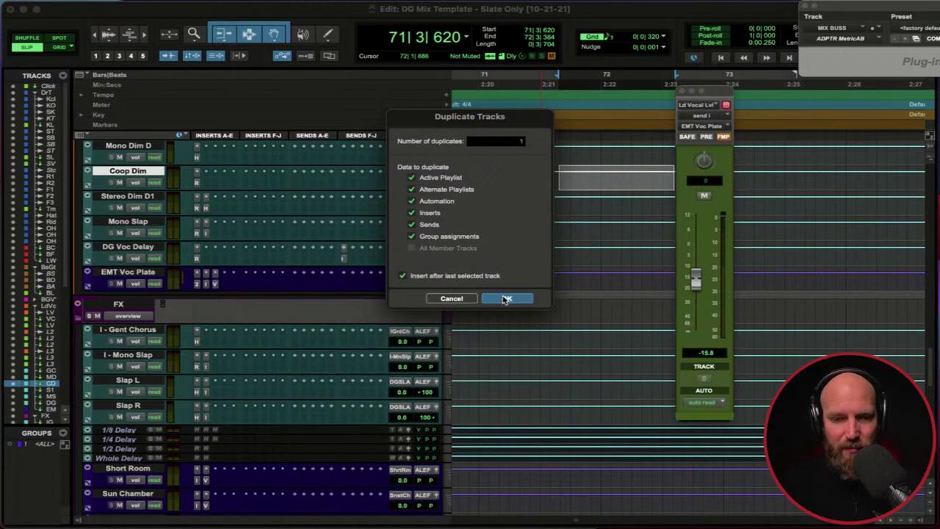
click(126, 198)
click(126, 198)
drag(126, 199, 136, 373)
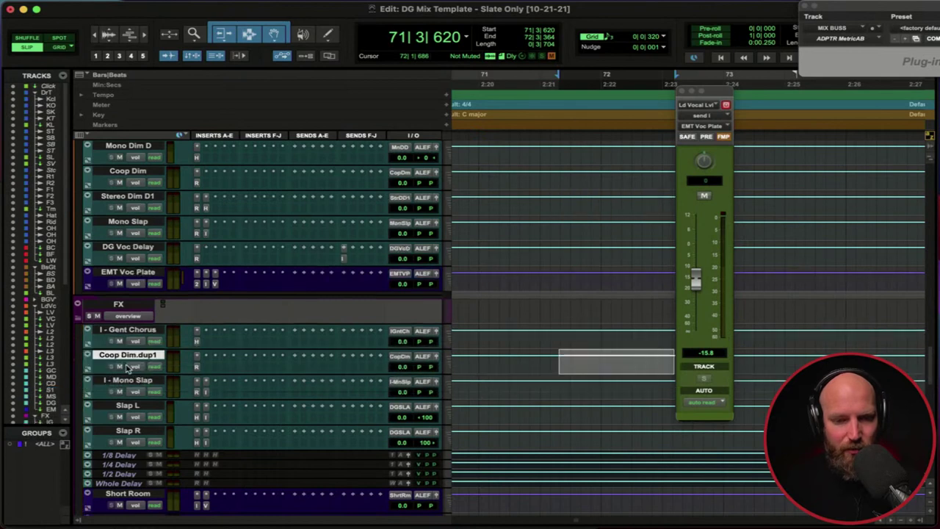
- Rename the duplicated Coop Dim track in the FX folder as I - Coop Dim
double_click(125, 358)
key(Left)
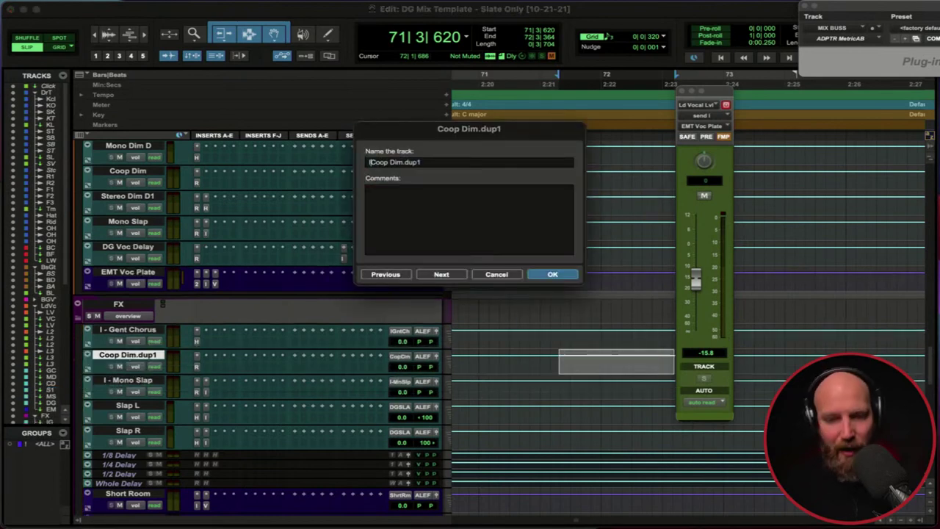
text(I -)
key(Down)
key(BackSpace)
key(BackSpace)
key(BackSpace)
key(BackSpace)
key(BackSpace)
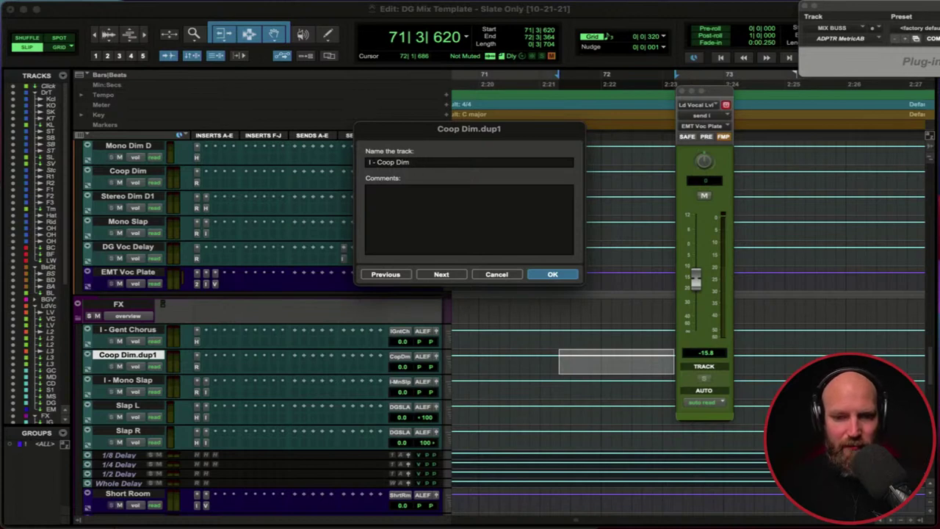
key(Return)
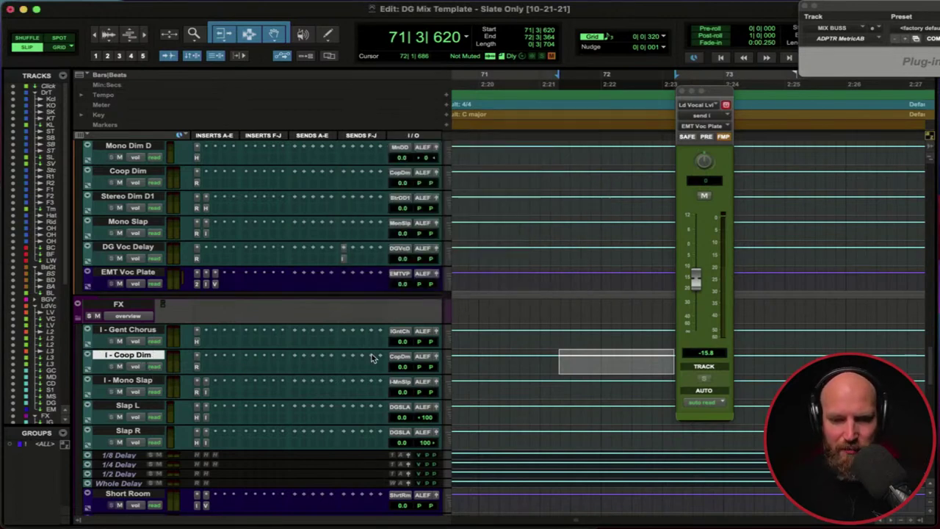
- Set the I - Coop Dim track's input to the stereo bus Bus 3-4
click(401, 357)
mouse_move(419, 368)
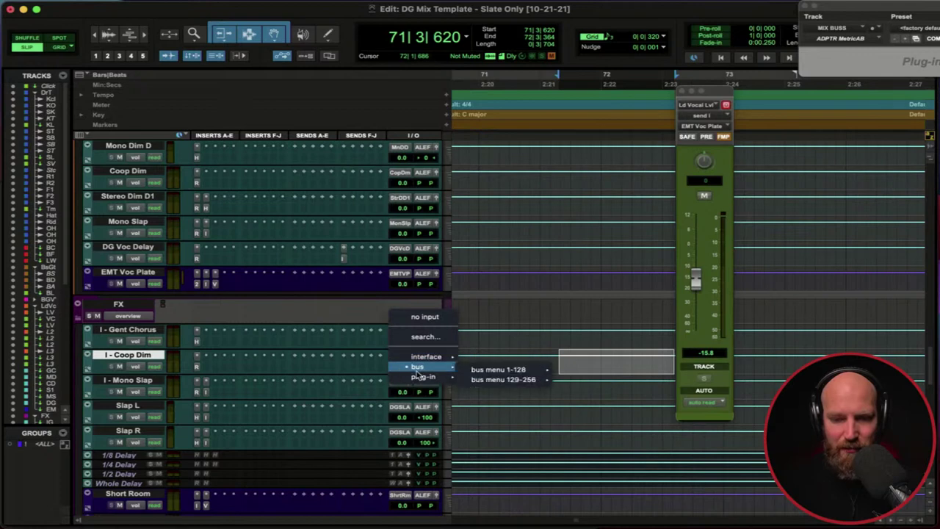
mouse_move(504, 379)
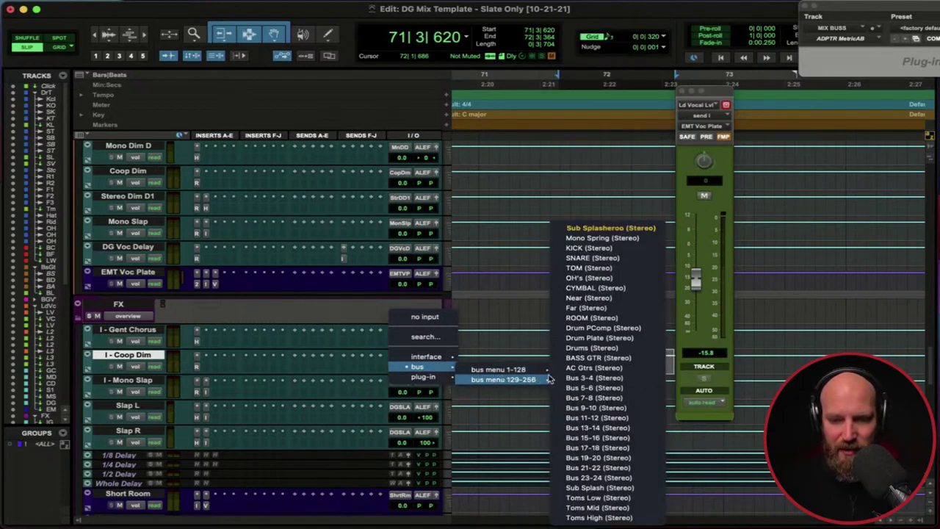
click(590, 378)
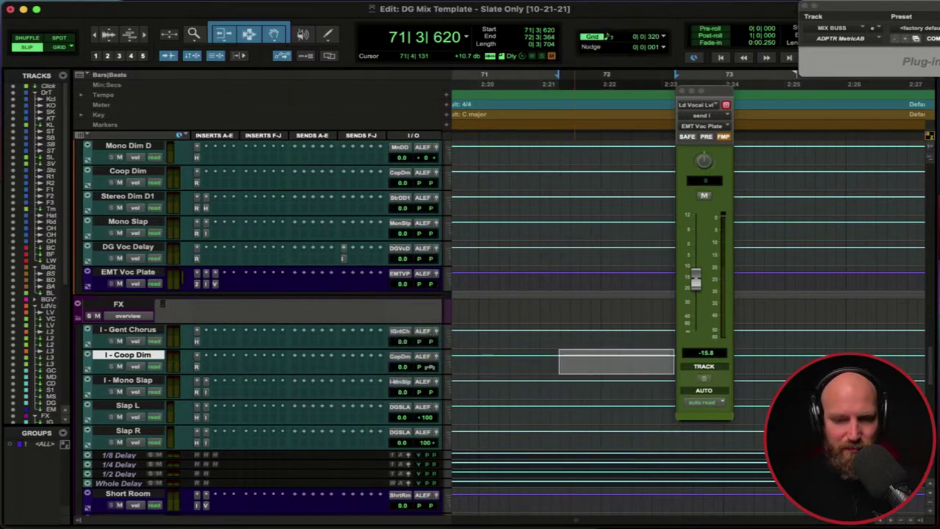
- Rename the I - Coop Dim track's input bus as I - Coop Dim
right_click(413, 367)
click(433, 380)
text(I C)
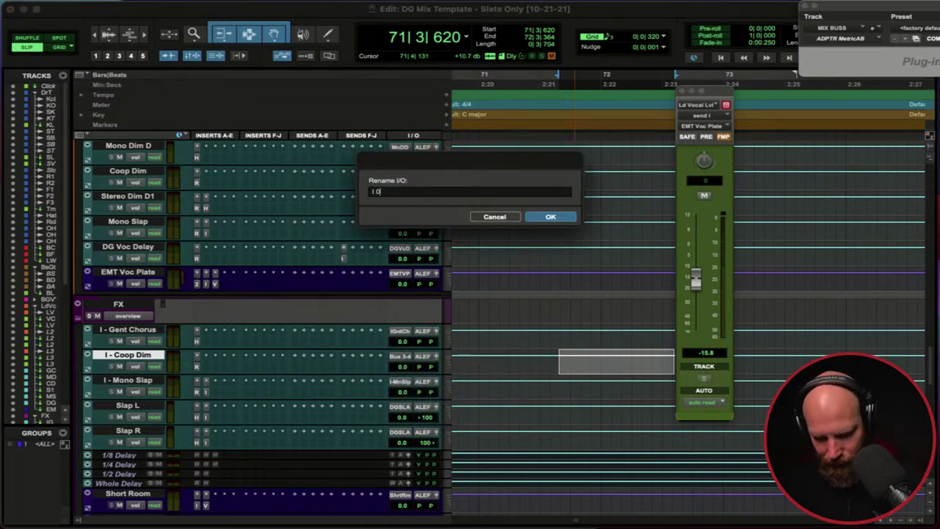
key(BackSpace)
text(- Coop Dim)
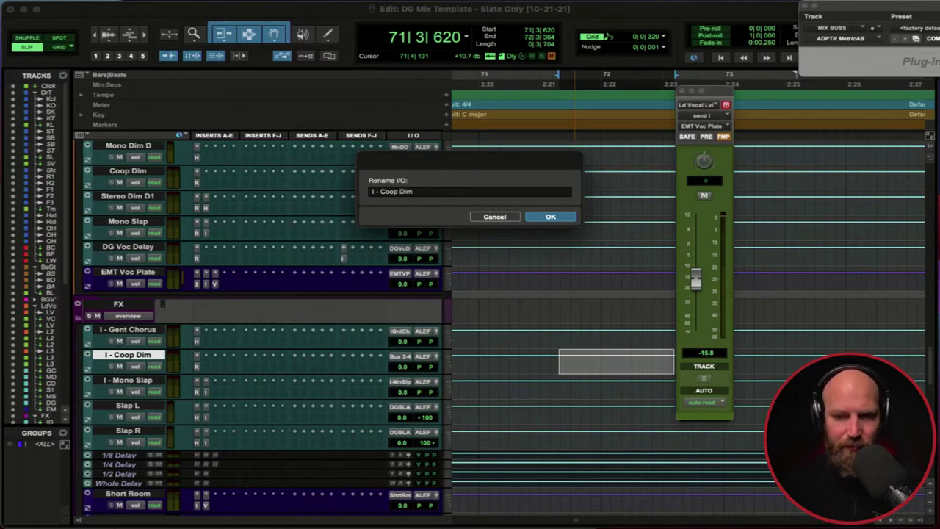
key(Return)
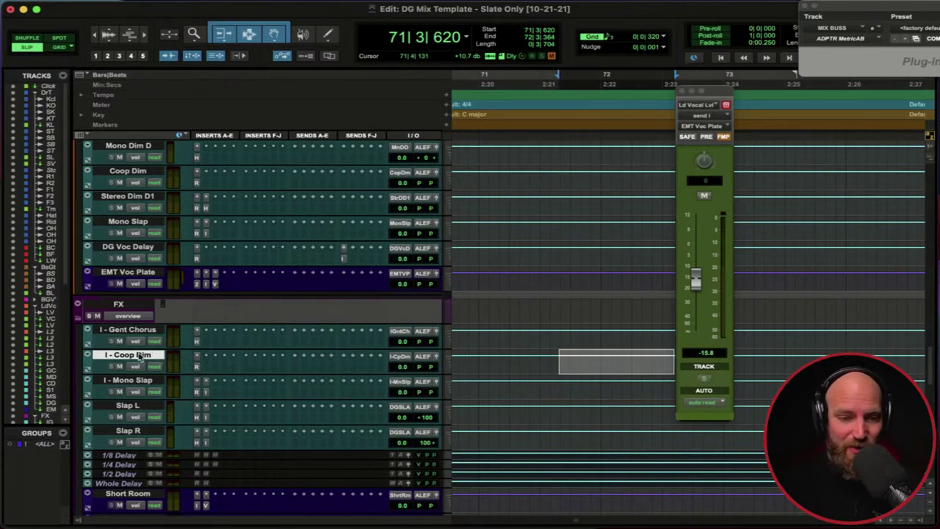
- Select the Slap L track in the FX folder
scroll(136, 349, down, 1)
click(127, 380)
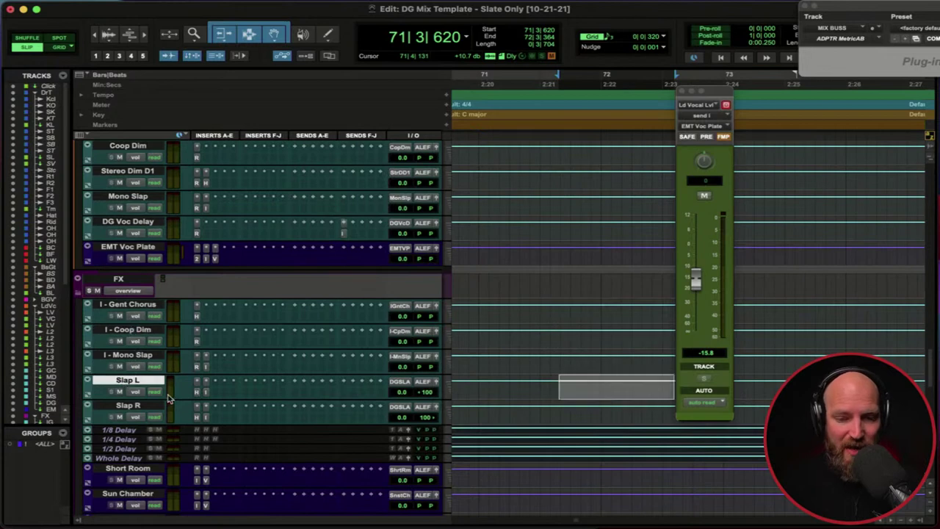
- Inspect the kHs Delay settings on the Slap L and Slap R tracks
click(196, 392)
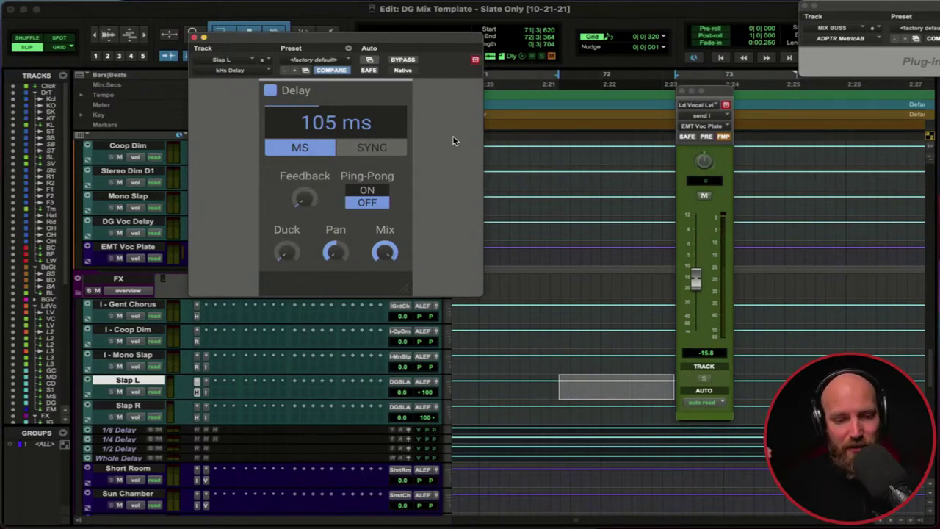
click(194, 37)
scroll(205, 319, down, 2)
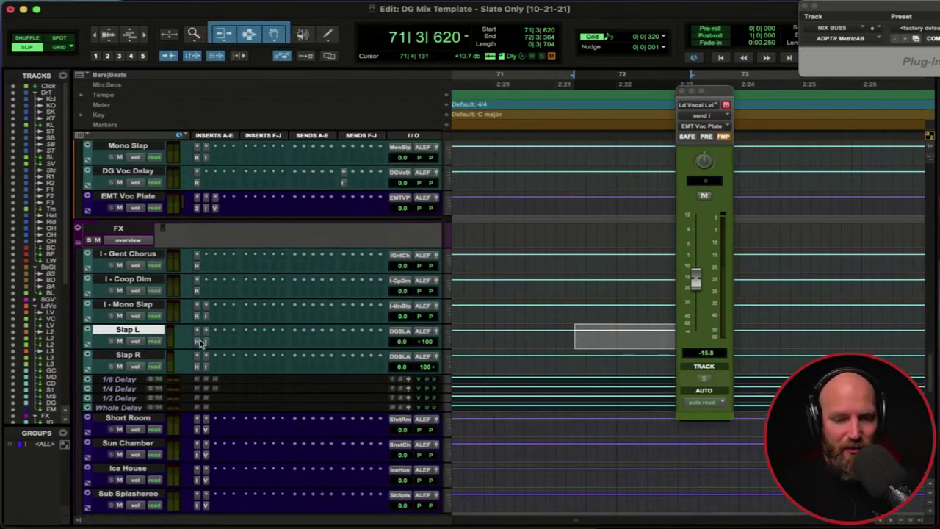
click(197, 366)
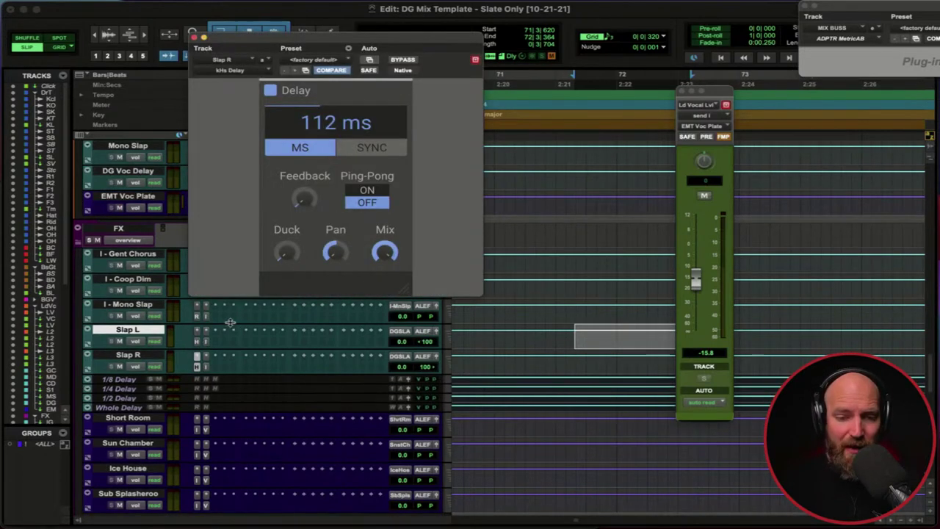
- Inspect the Infinity EQ filter curves on the Slap L and Slap R tracks, closing each plug-in window after viewing
click(211, 345)
click(211, 346)
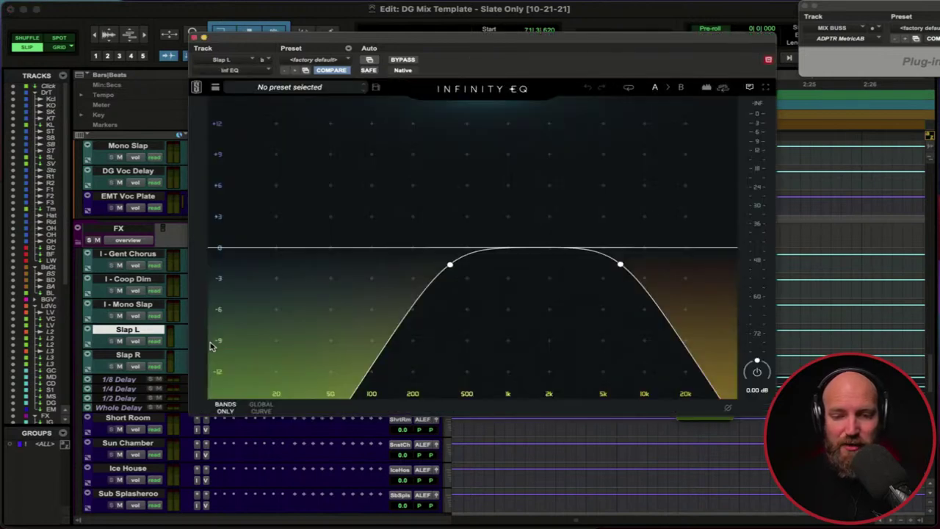
click(194, 37)
click(207, 367)
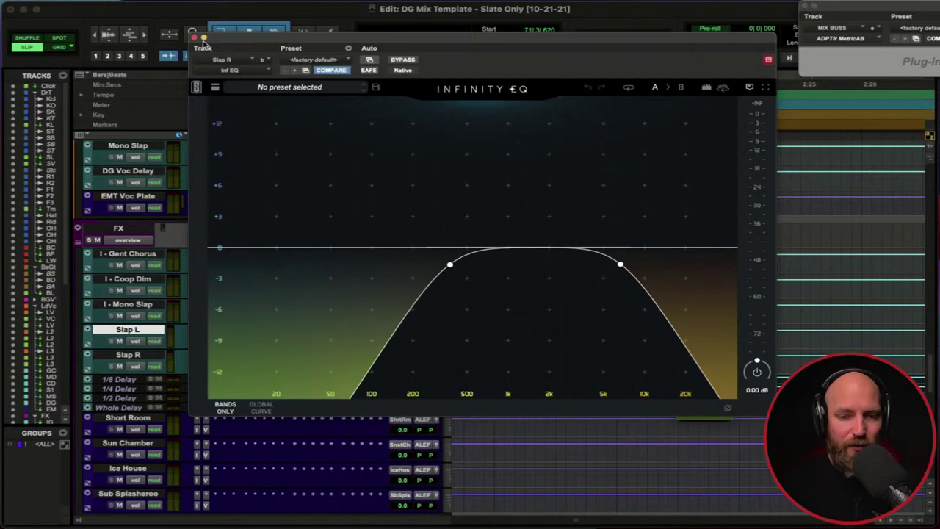
click(194, 36)
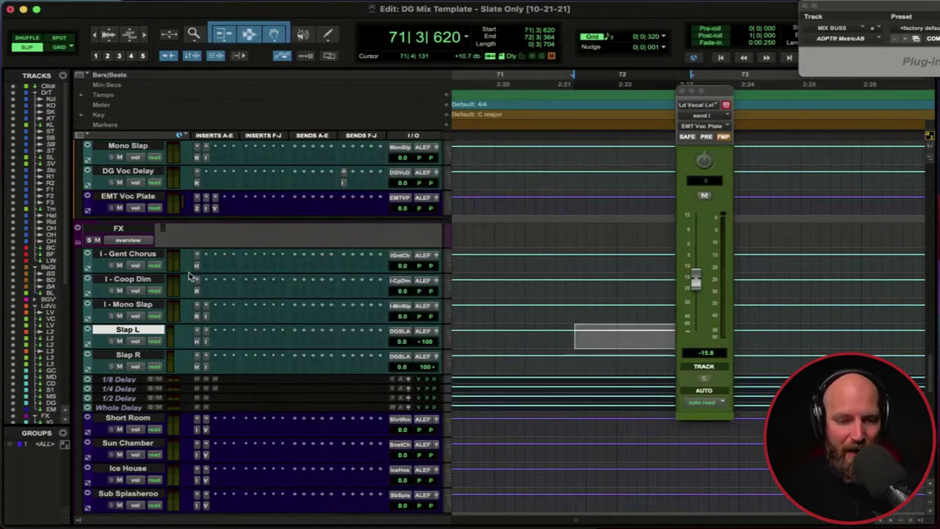
- Select the Short Room track and inspect its VerbSuite Classics reverb and Infinity EQ curve
scroll(189, 275, down, 4)
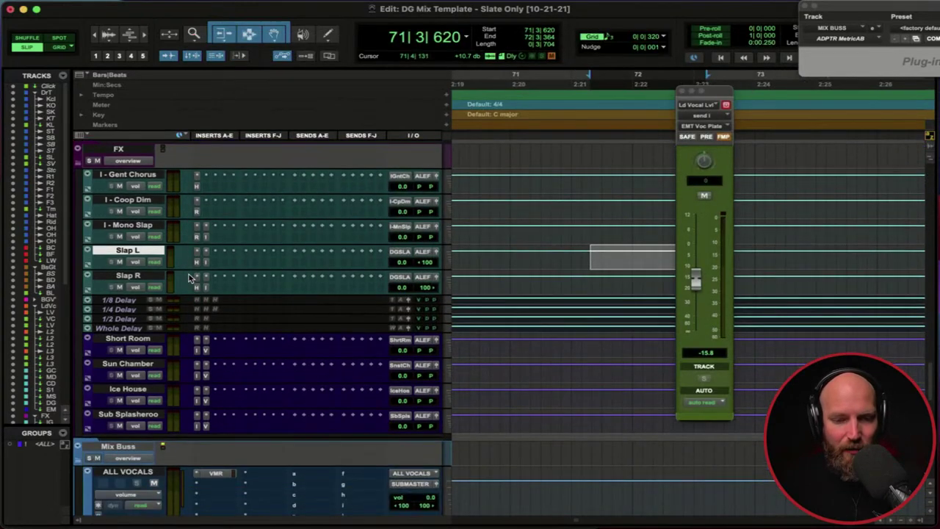
click(137, 340)
click(206, 350)
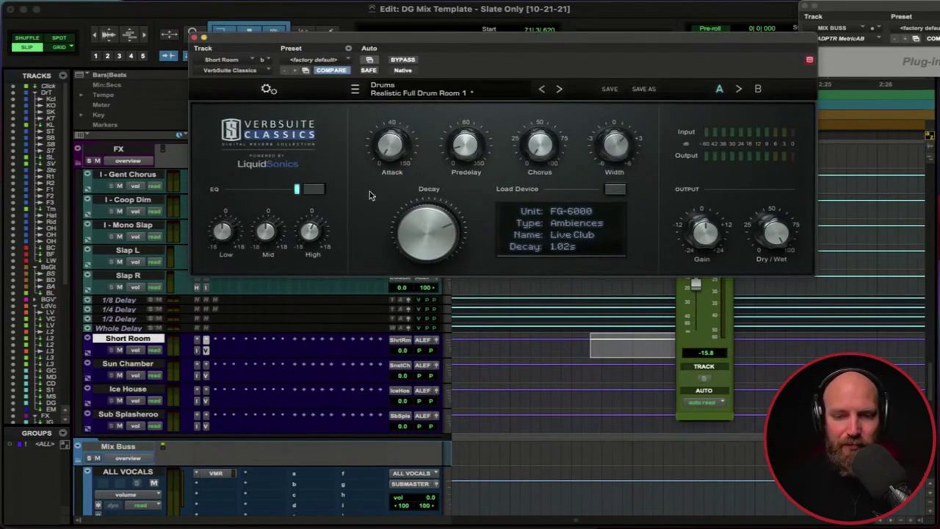
click(197, 354)
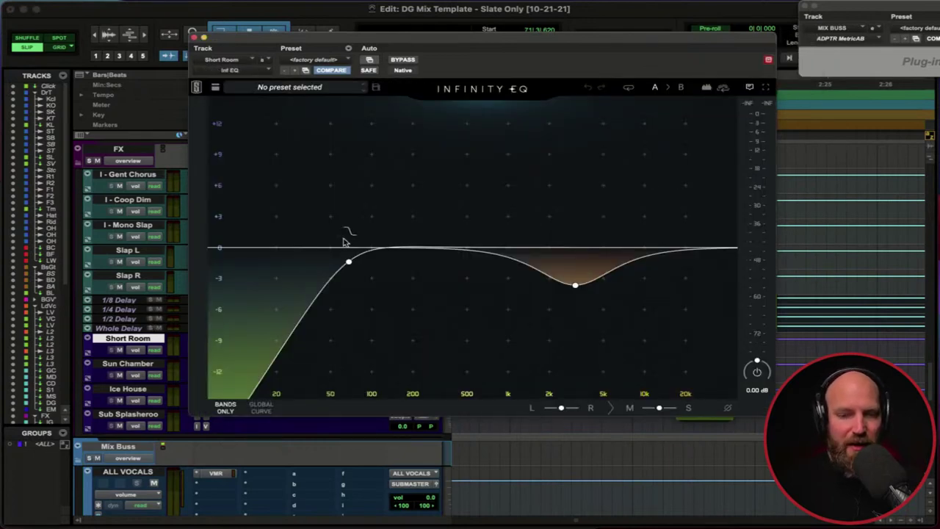
mouse_move(588, 269)
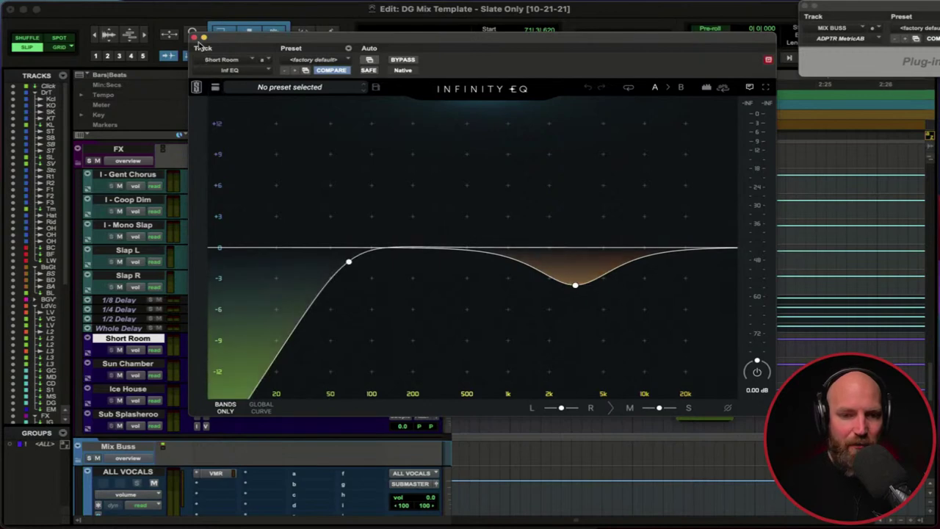
click(194, 37)
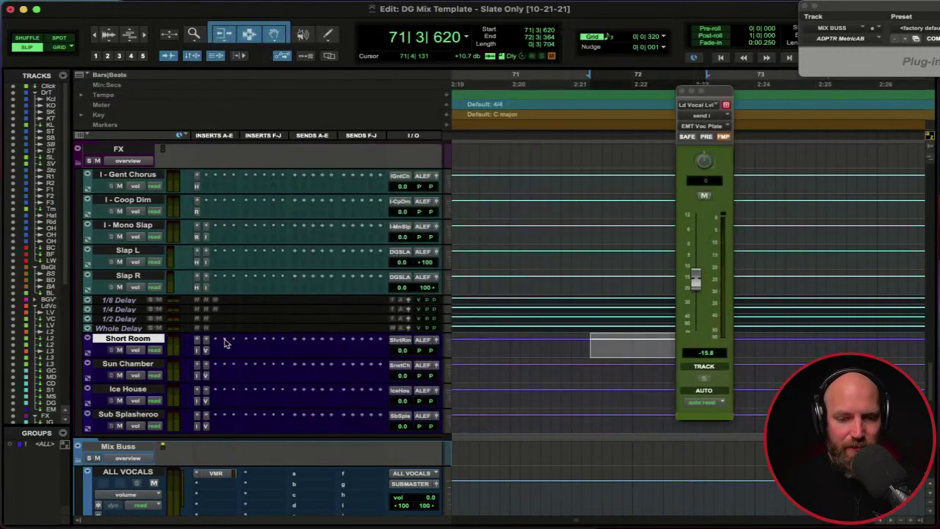
- Inspect the Infinity EQ curve and the VerbSuite Classics reverb settings on the Sun Chamber track
click(198, 377)
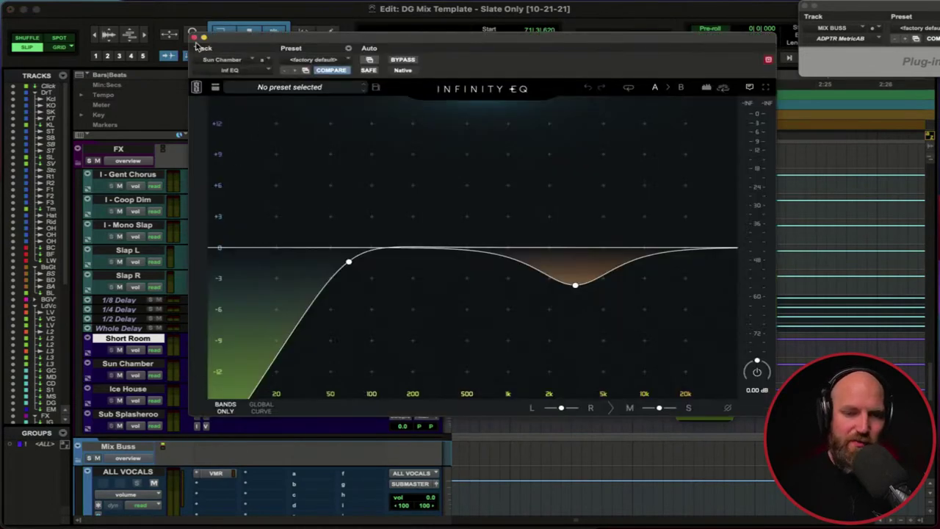
click(193, 37)
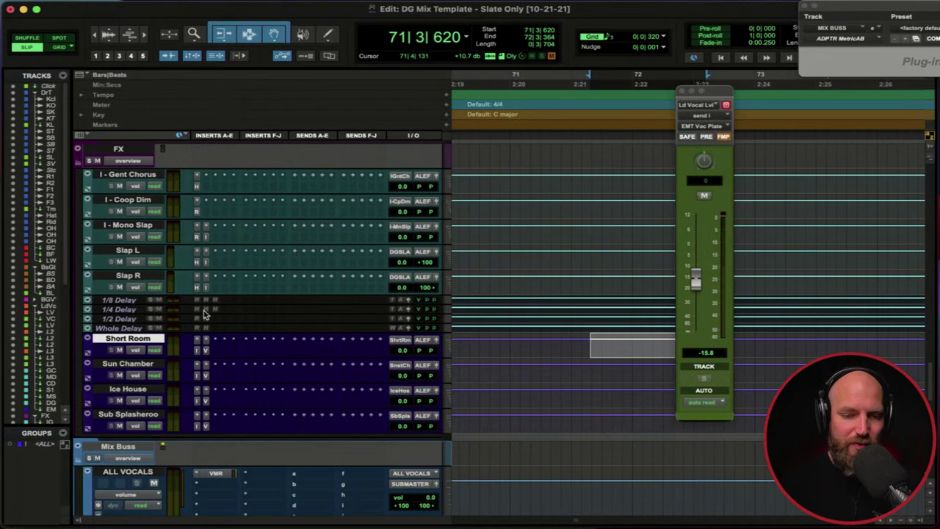
click(206, 377)
drag(490, 43, 475, 53)
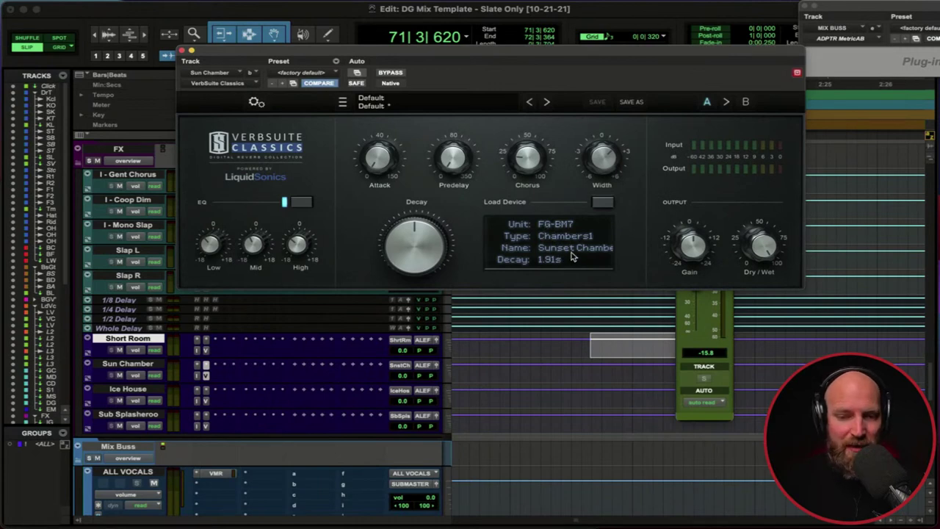
click(183, 50)
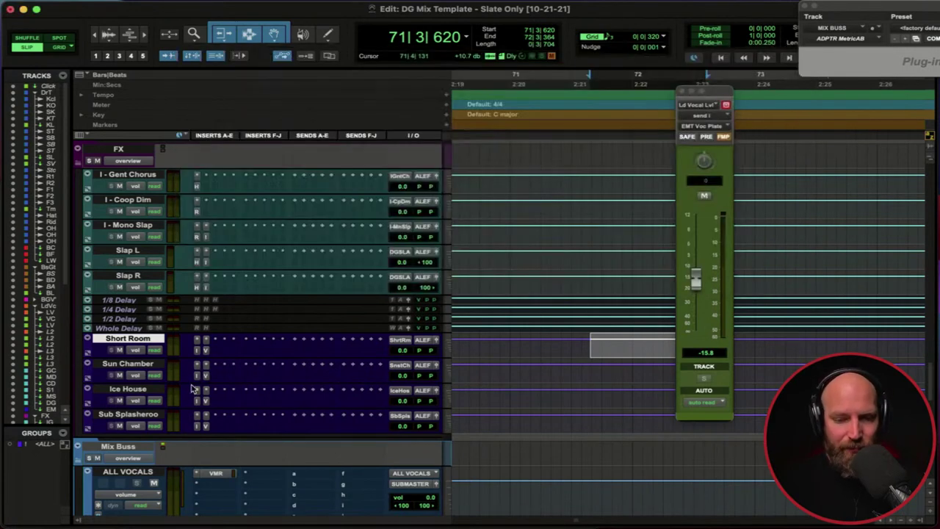
- Inspect the VerbSuite Classics reverb's device and decay settings on the Ice House track, then close the plug-in
click(207, 404)
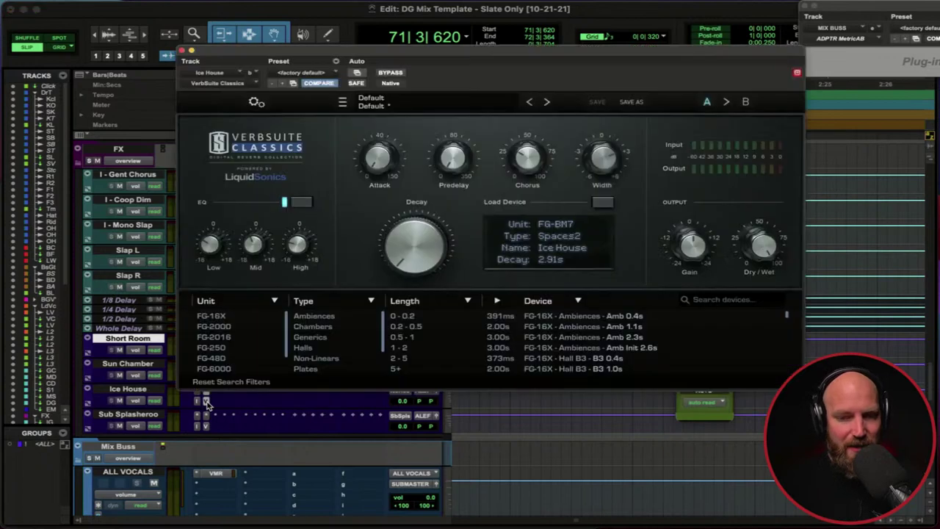
drag(439, 58, 417, 58)
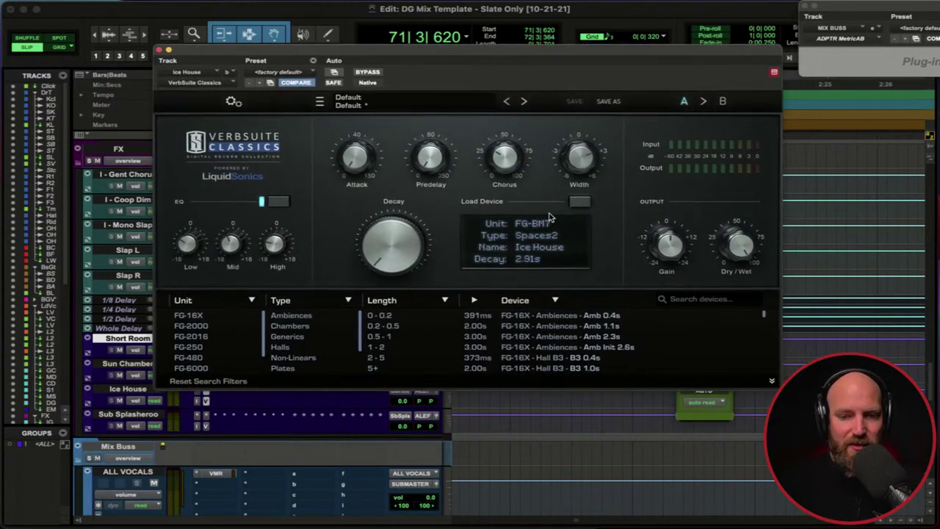
mouse_move(388, 250)
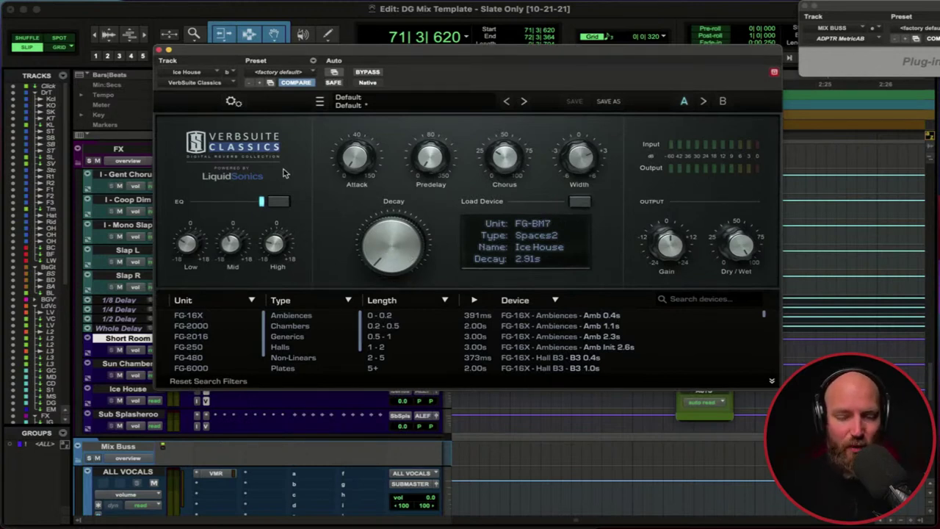
click(160, 51)
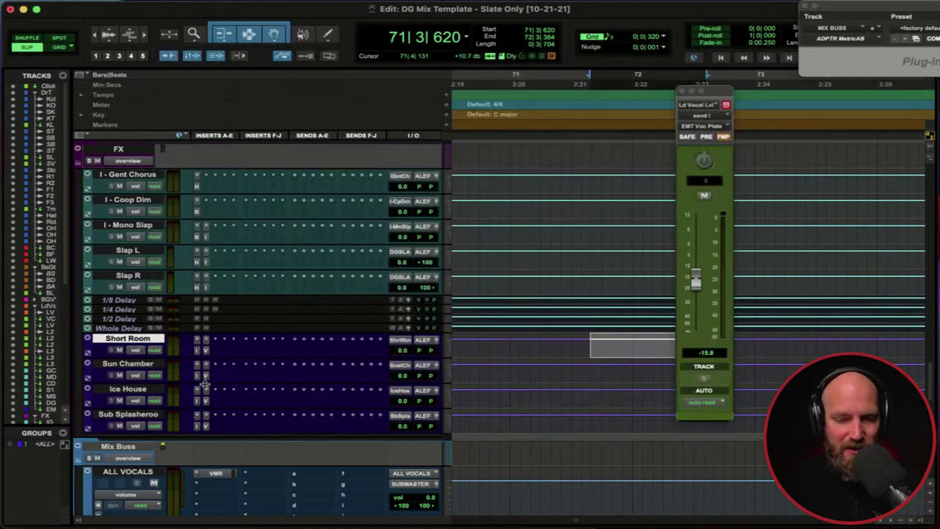
- Select the Sub Splasheroo track and inspect its VerbSuite Classics reverb's device and decay settings
click(123, 416)
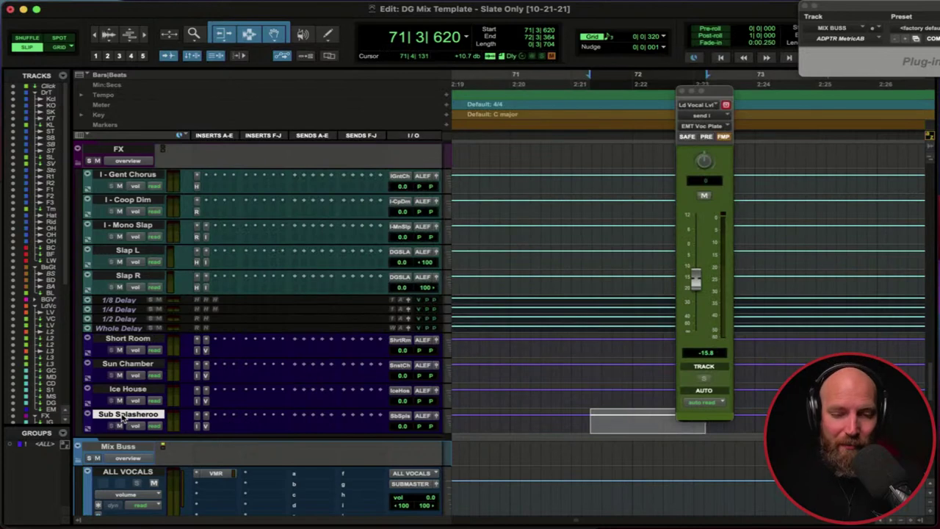
click(206, 429)
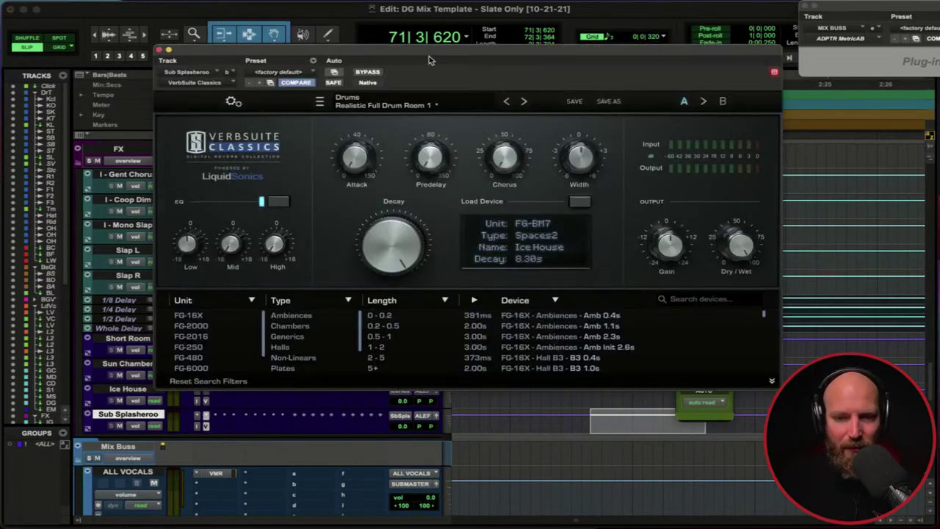
mouse_move(430, 55)
mouse_down()
mouse_move(423, 90)
mouse_move(429, 58)
mouse_up()
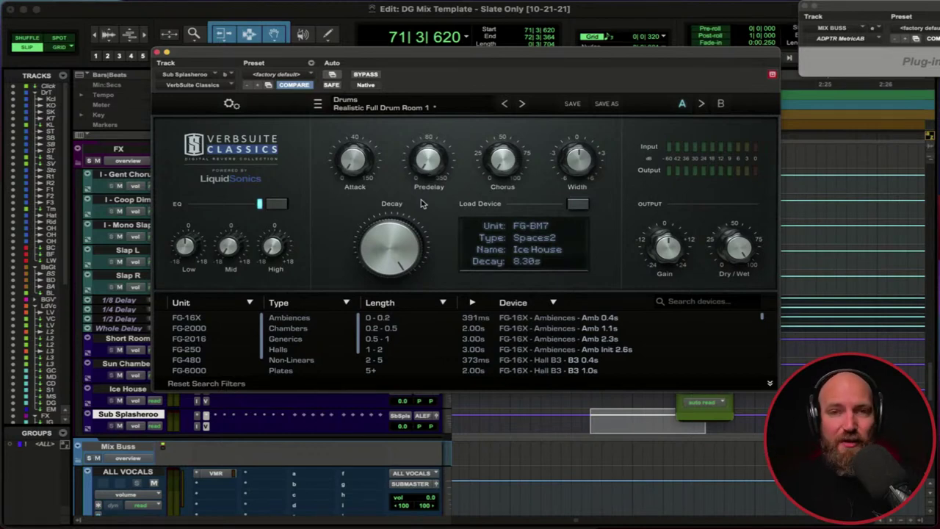
click(157, 52)
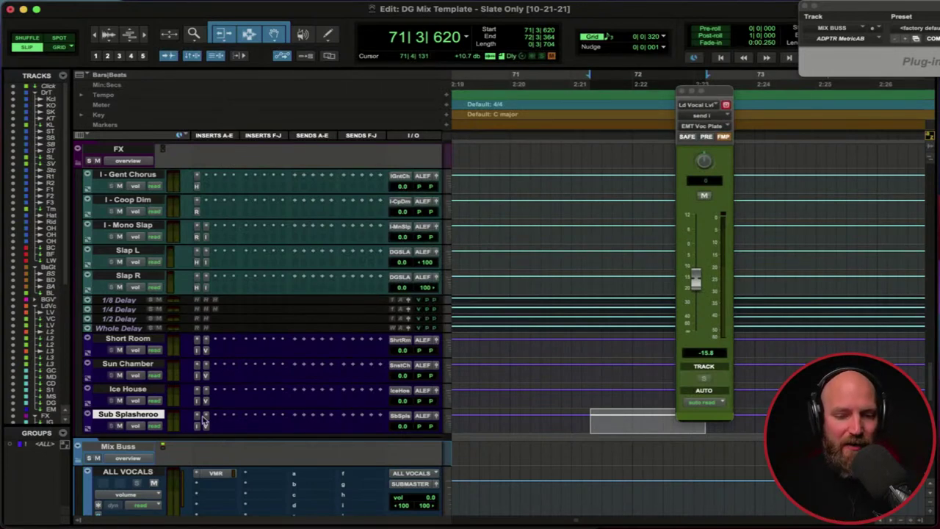
- Inspect the low-shelf and low-pass bands of the Infinity EQ on the Sub Splasheroo track
click(287, 347)
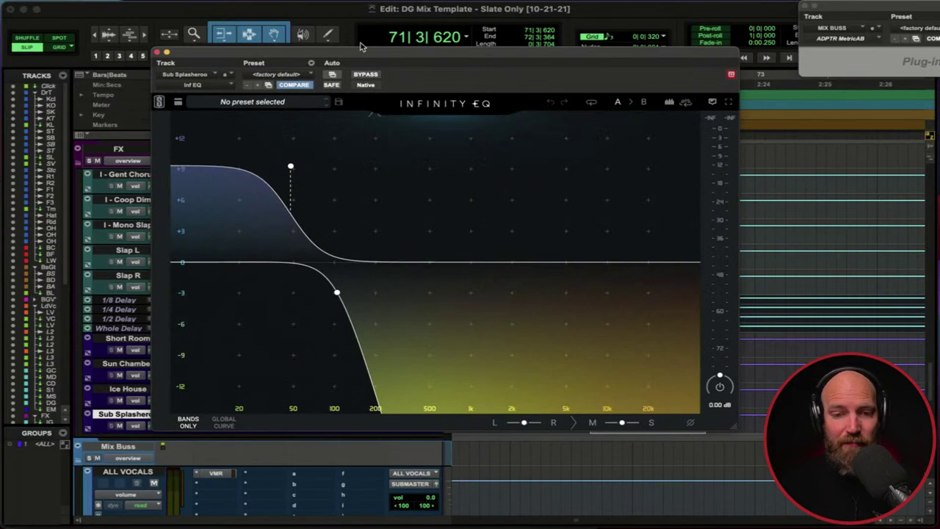
drag(346, 66, 413, 45)
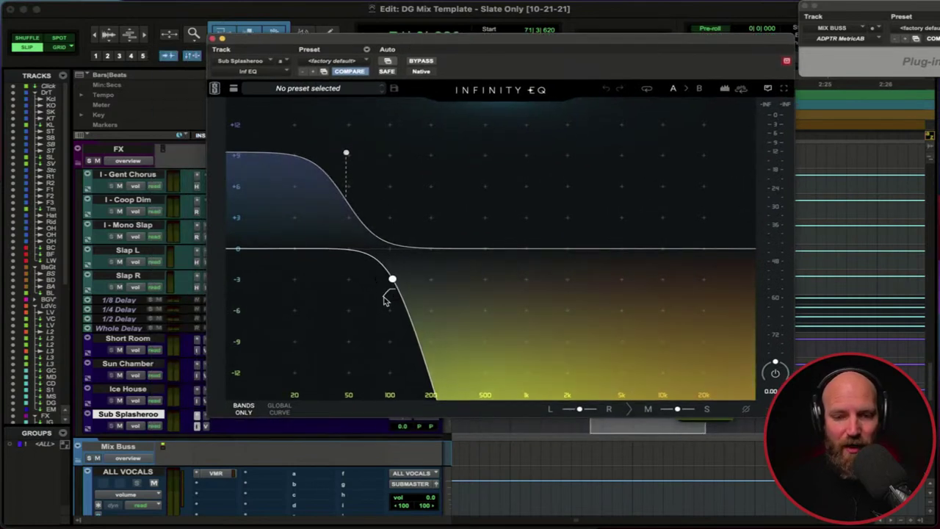
mouse_move(394, 281)
mouse_move(346, 153)
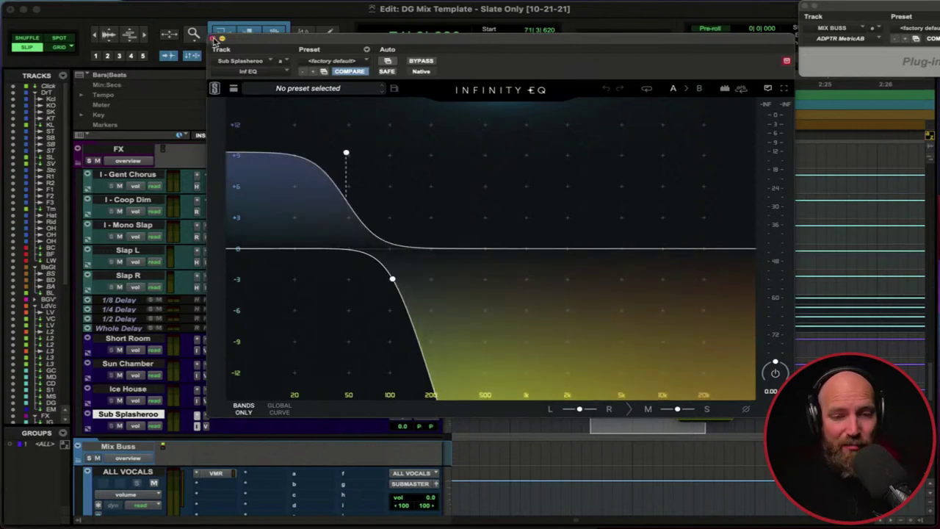
click(213, 38)
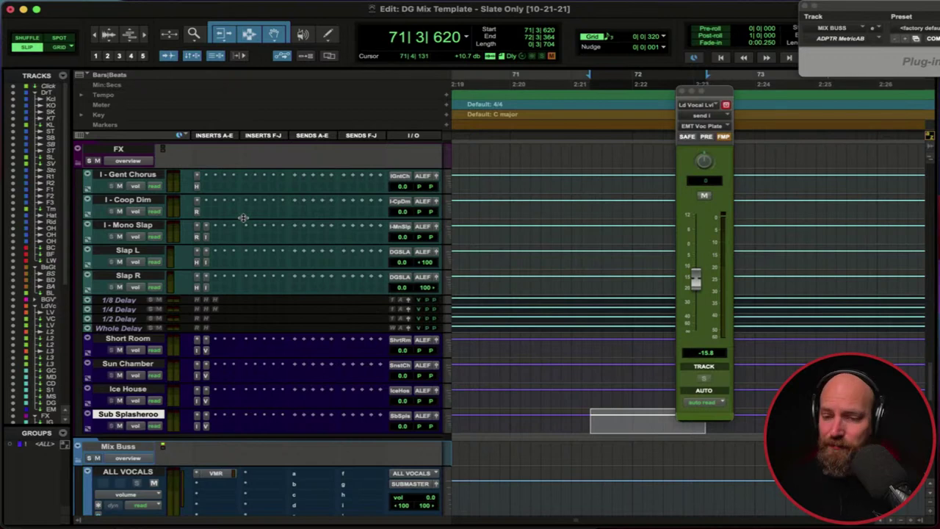
- Select the Mix Buss folder track below the FX returns
scroll(235, 269, down, 3)
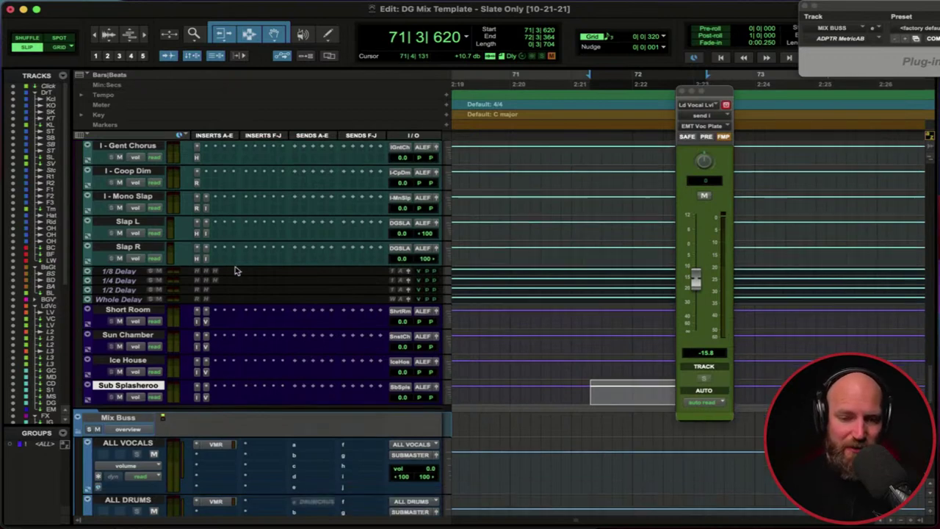
scroll(239, 305, down, 1)
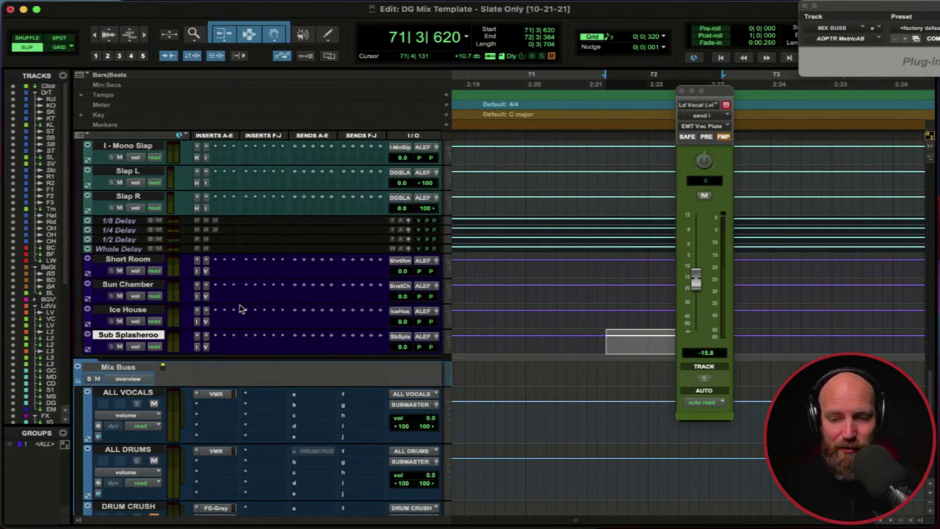
scroll(239, 308, down, 1)
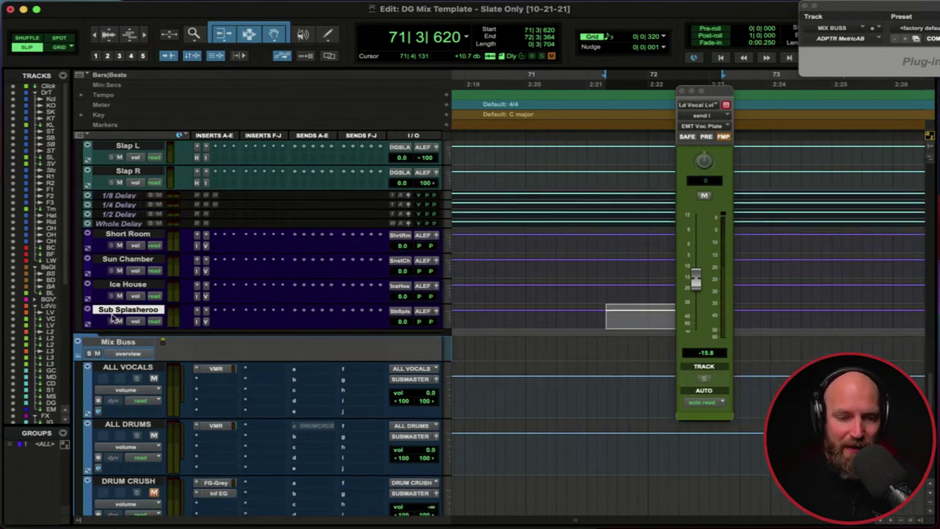
click(110, 344)
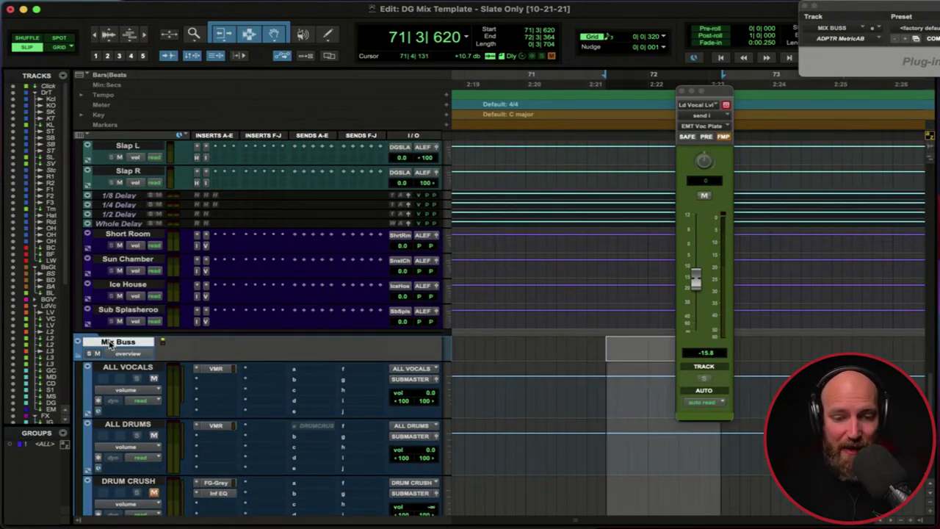
- Review the submaster tracks in the Mix Buss folder and open the kHs Stereo plug-in on ALL MUSIC
scroll(171, 345, down, 2)
scroll(172, 346, down, 2)
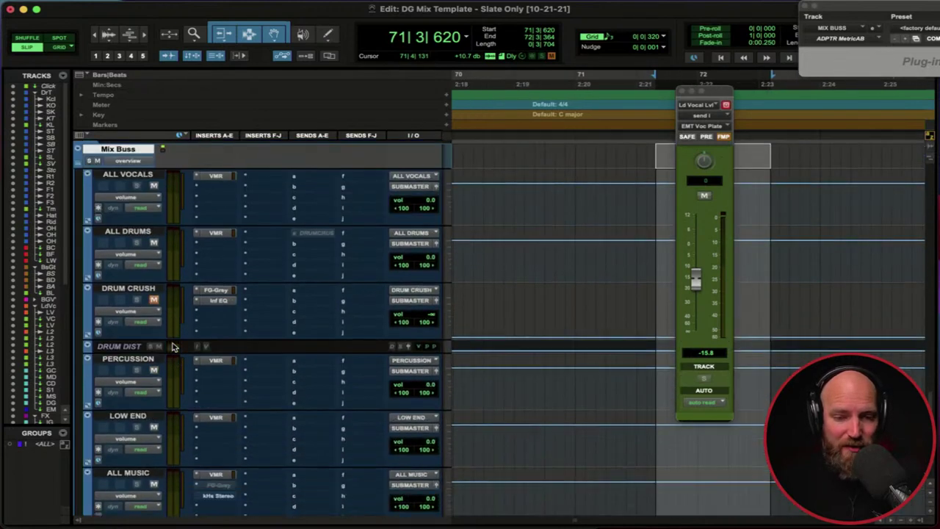
scroll(183, 279, down, 2)
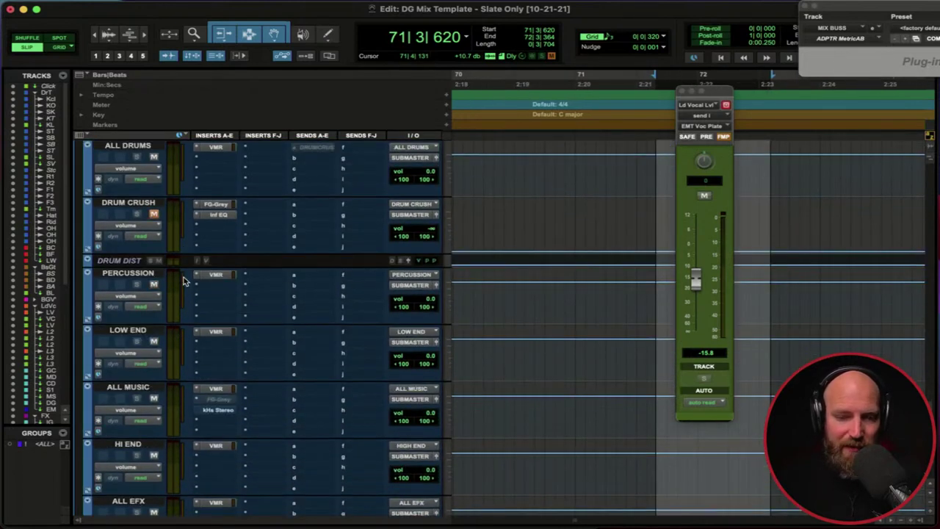
scroll(184, 277, down, 2)
scroll(184, 277, down, 3)
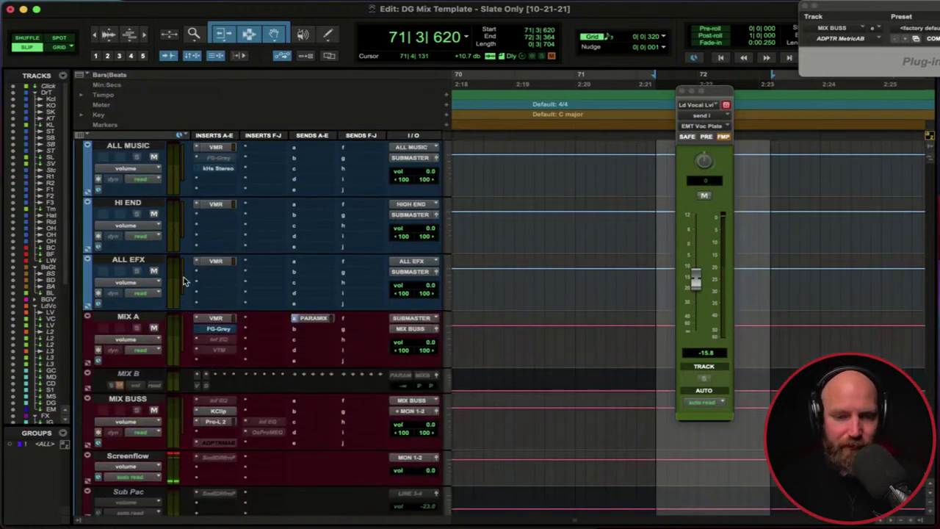
click(218, 168)
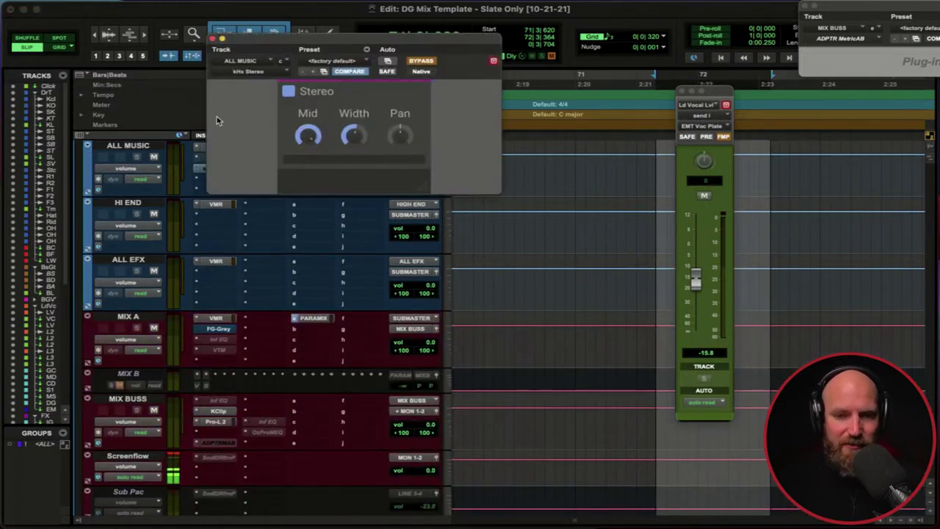
- Close the kHs Stereo plug-in and review the MIX A, MIX B and MIX BUSS tracks with their inserts and routing
click(212, 38)
scroll(185, 235, down, 2)
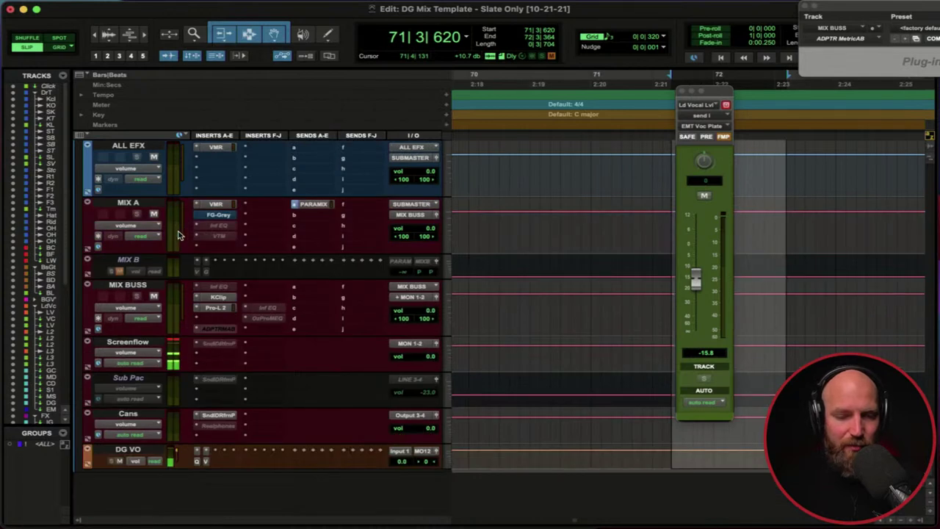
scroll(180, 246, down, 1)
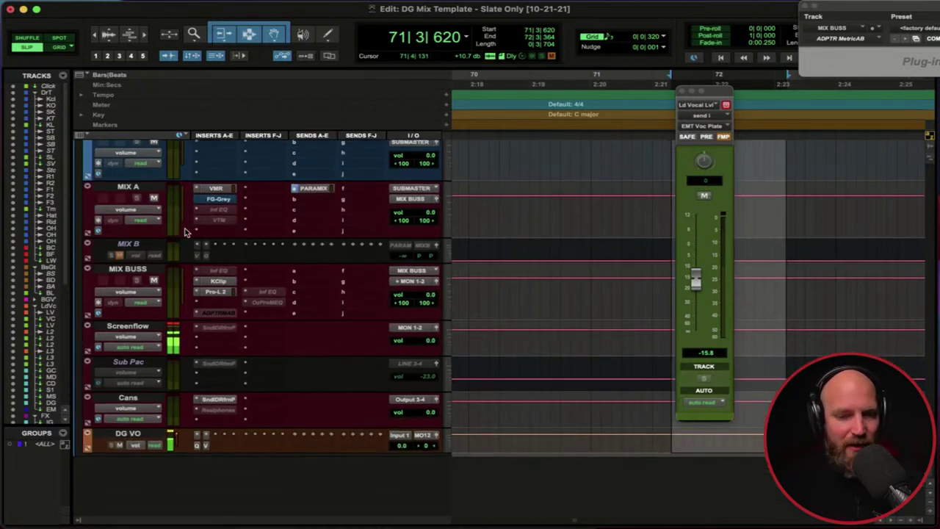
scroll(184, 237, up, 1)
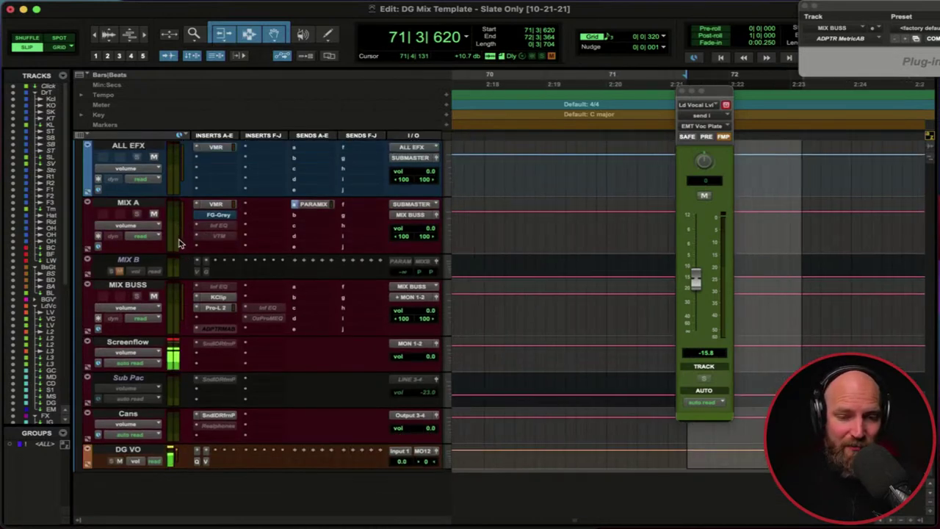
- Return to the beginning of the session's track list and select the Click track above the Drum Tracks folder
scroll(180, 243, up, 10)
scroll(180, 244, up, 15)
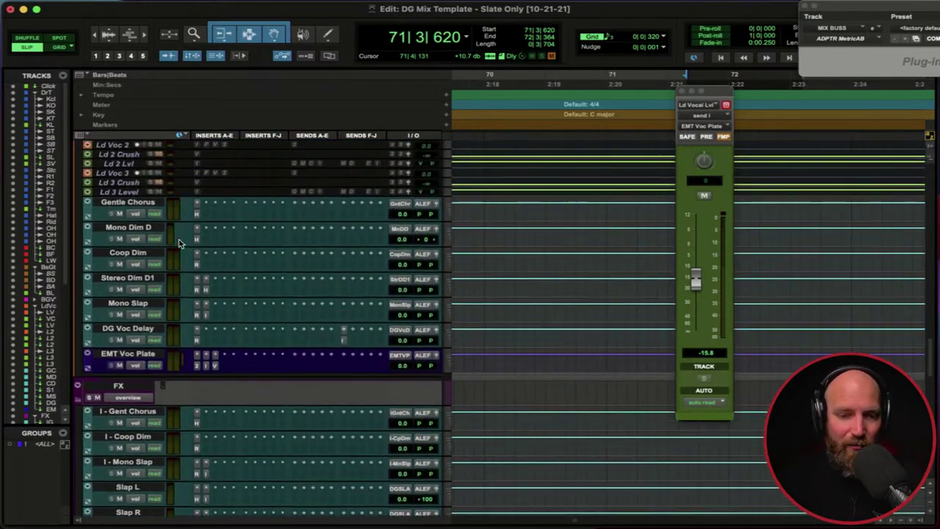
scroll(180, 244, up, 15)
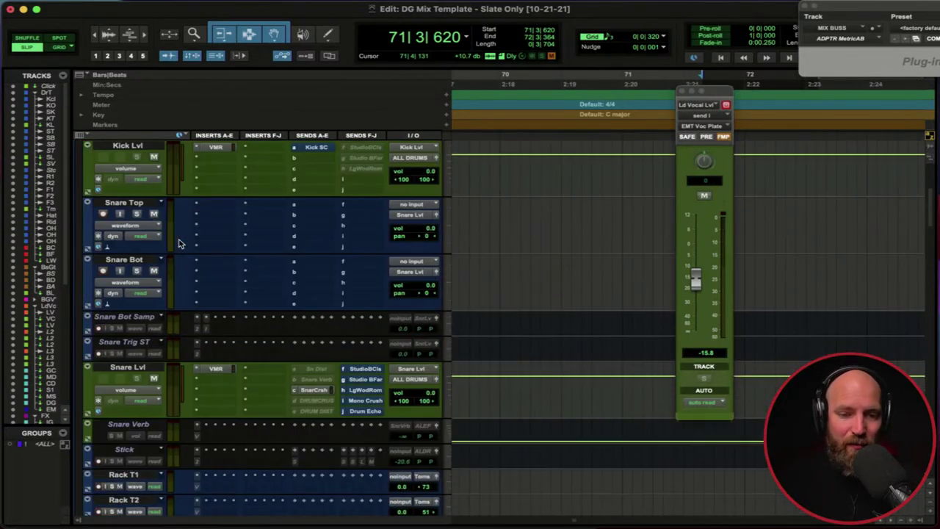
click(109, 147)
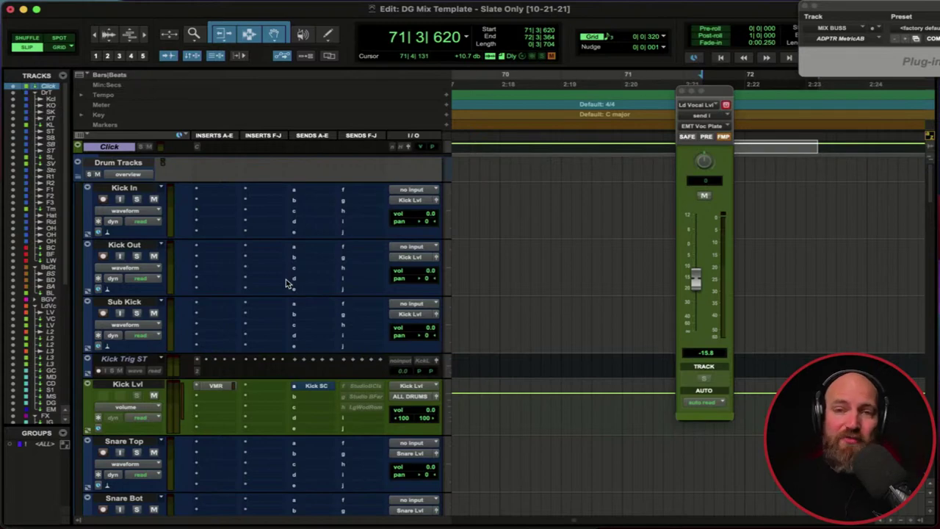
- Go to the Lead Vocal folder and place the playback position at bar 54 on the Ld Vocal track
scroll(287, 283, down, 15)
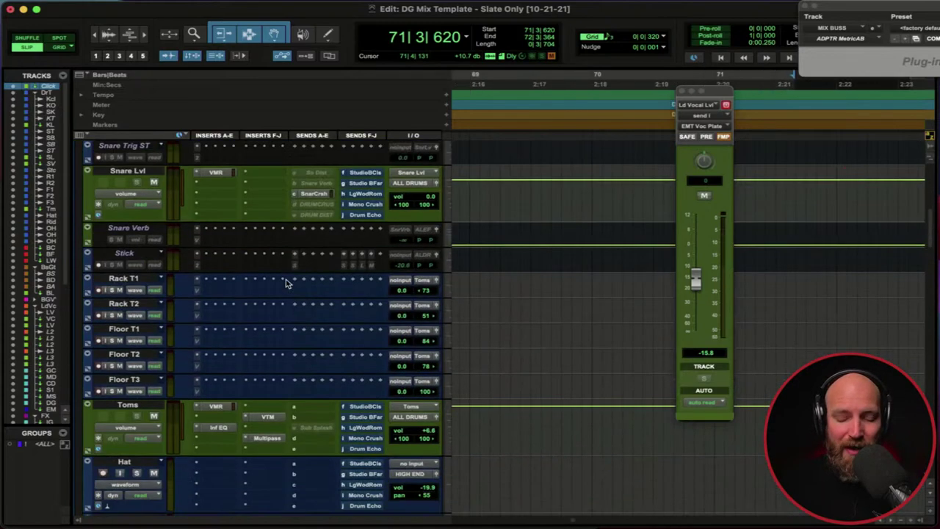
scroll(286, 283, down, 10)
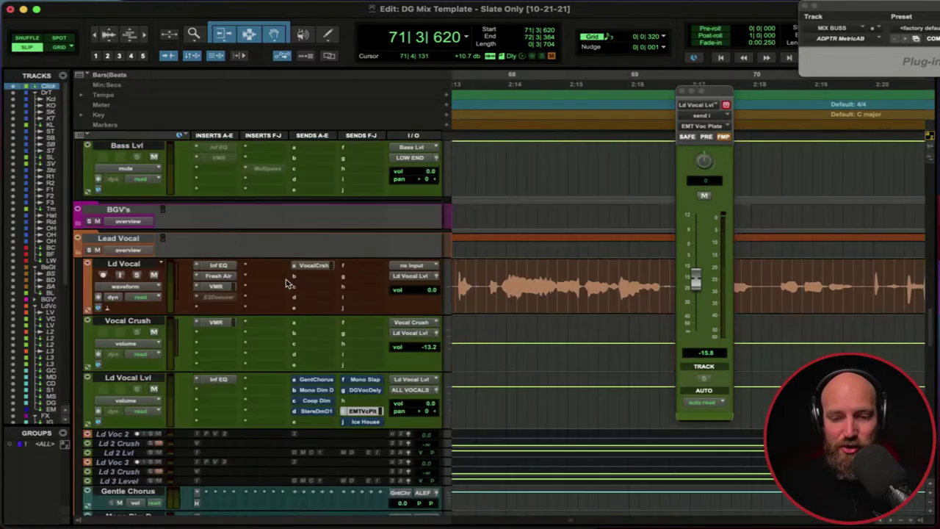
scroll(289, 283, down, 2)
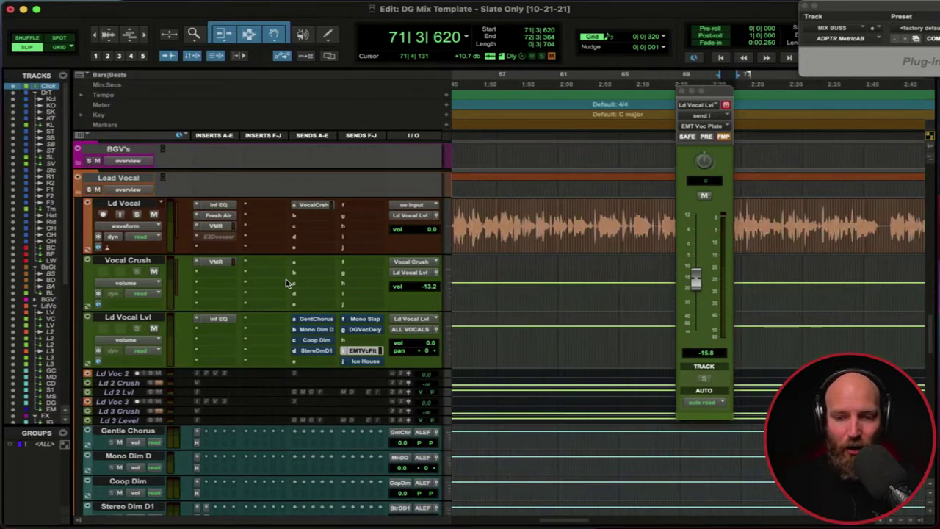
scroll(587, 275, down, 1)
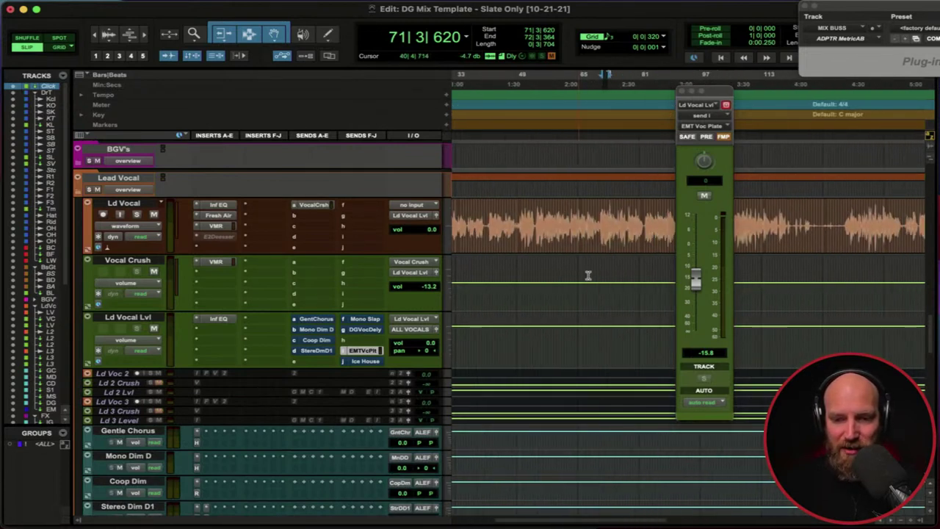
click(544, 235)
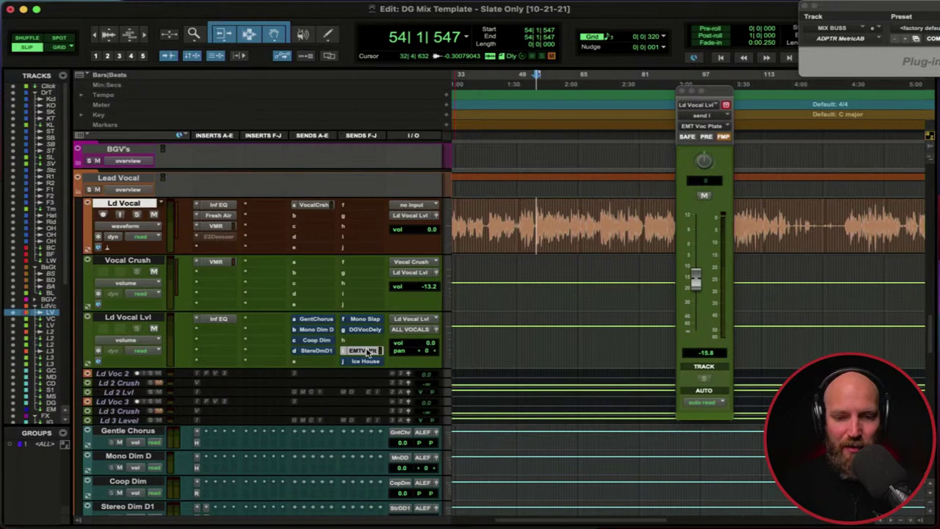
- Play the lead vocal and lower the Ld Vocal Lvl track's EMT Voc Plate send to about -25.8 dB during playback
click(368, 352)
click(365, 352)
key(space)
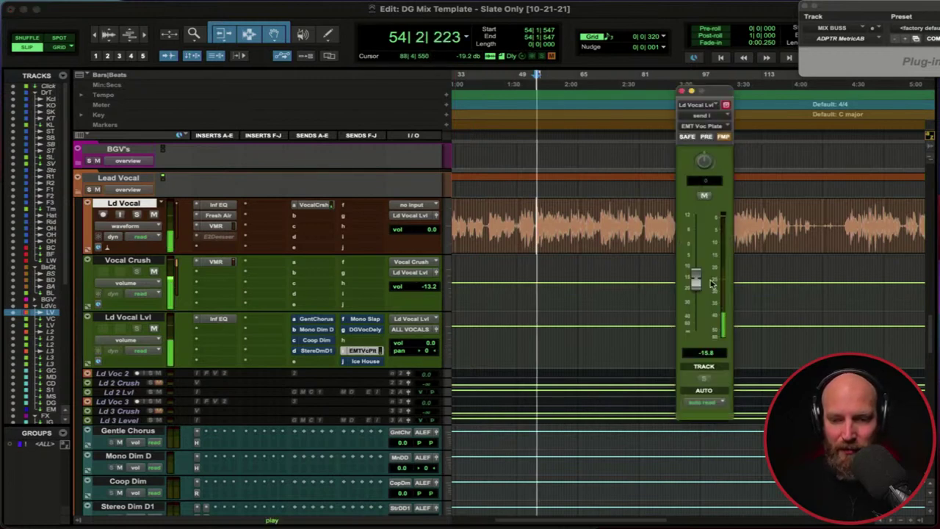
drag(696, 269, 696, 290)
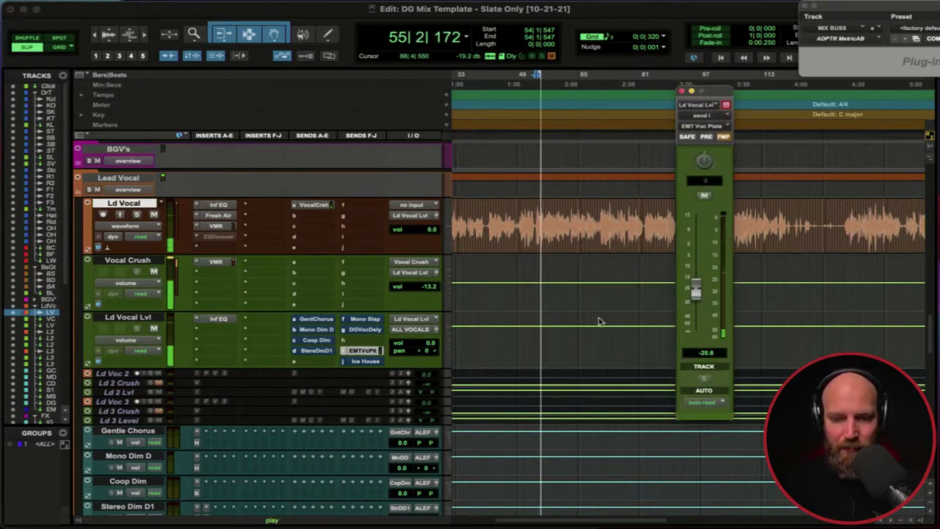
key(space)
- Make the Ice House send on Ld Vocal Lvl inactive and audition the vocal from bar 54 with its other effect sends muted
click(364, 362)
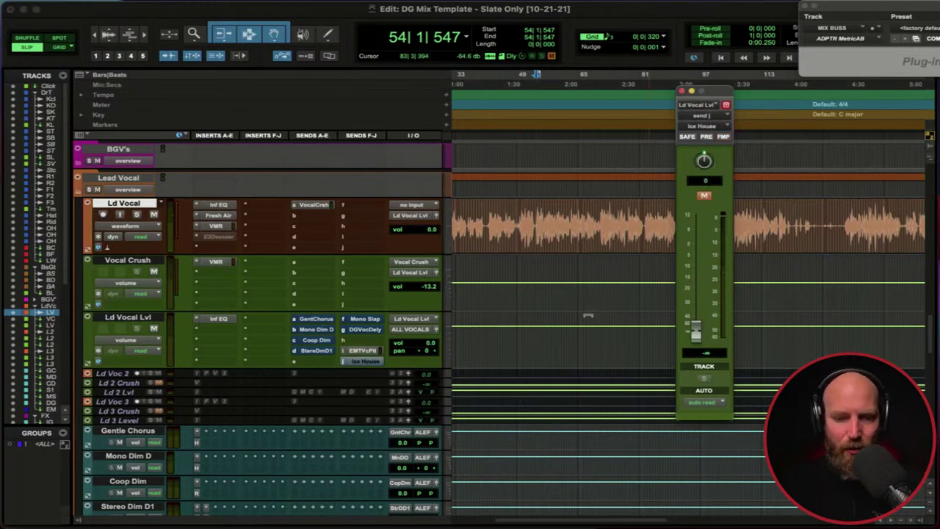
ctrl+super+click(364, 361)
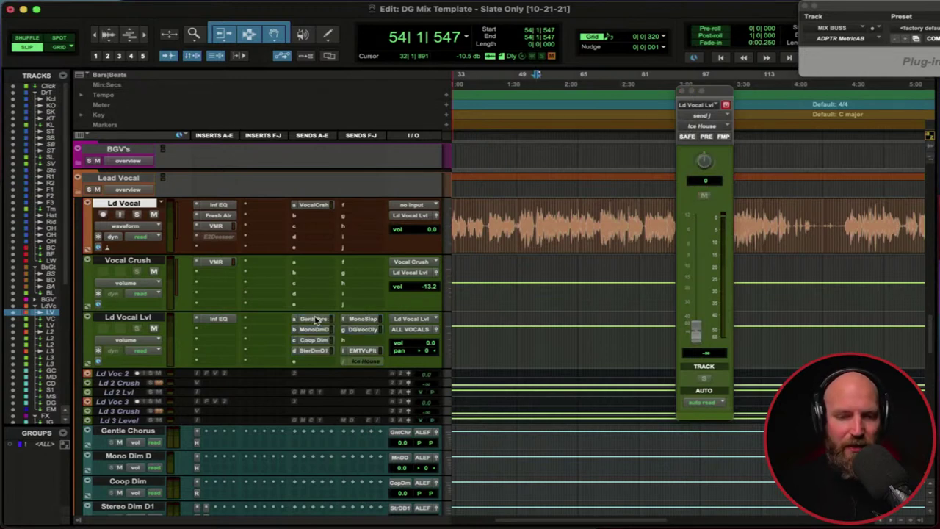
key(space)
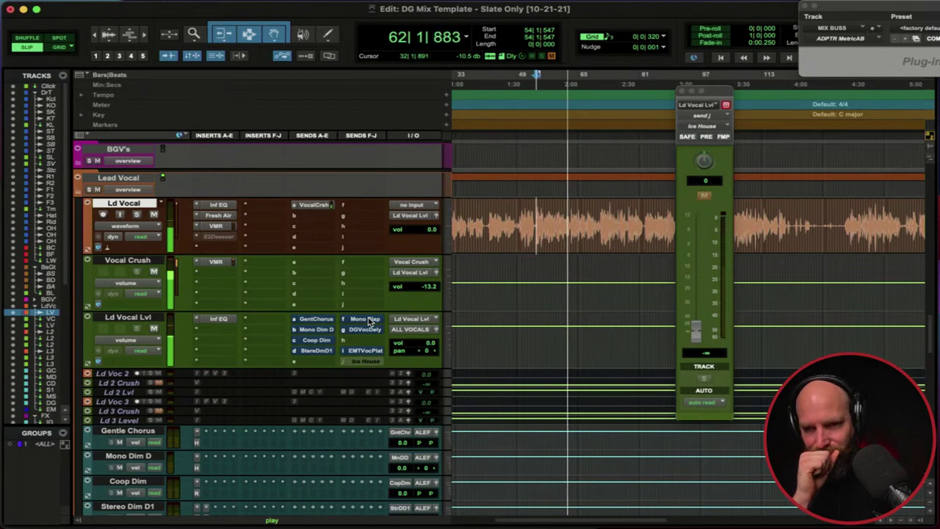
key(space)
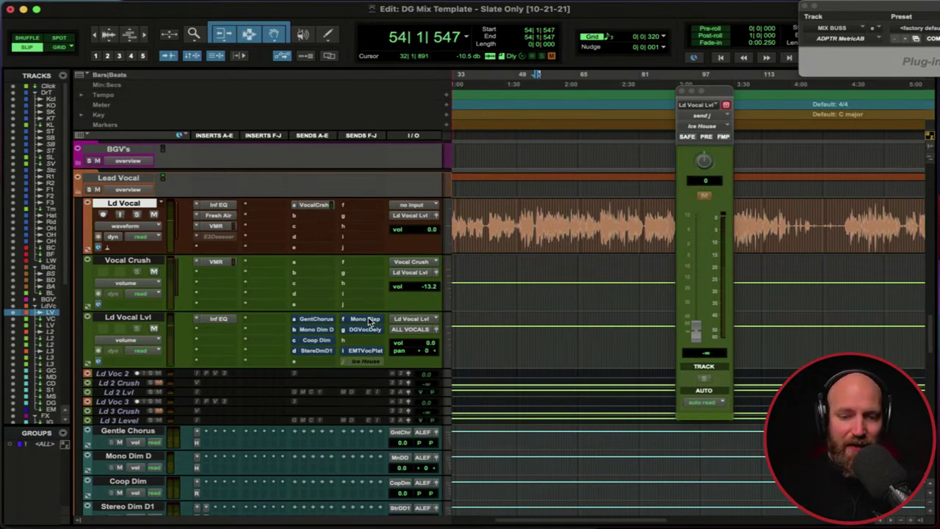